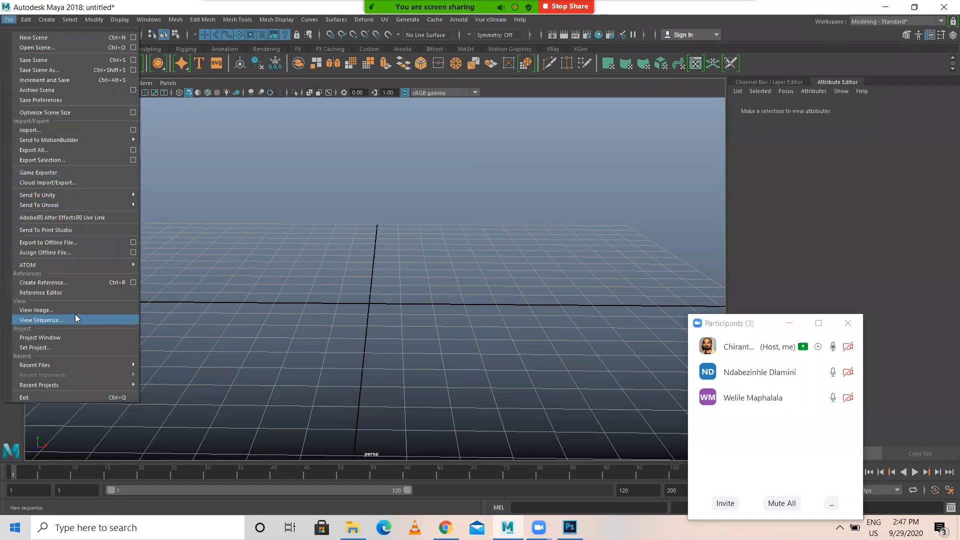
Step: Create a new project named T REX in the D:/RSTP/Maya location with the default folder structure
{"action": "left_click", "coordinate": [63, 337]}
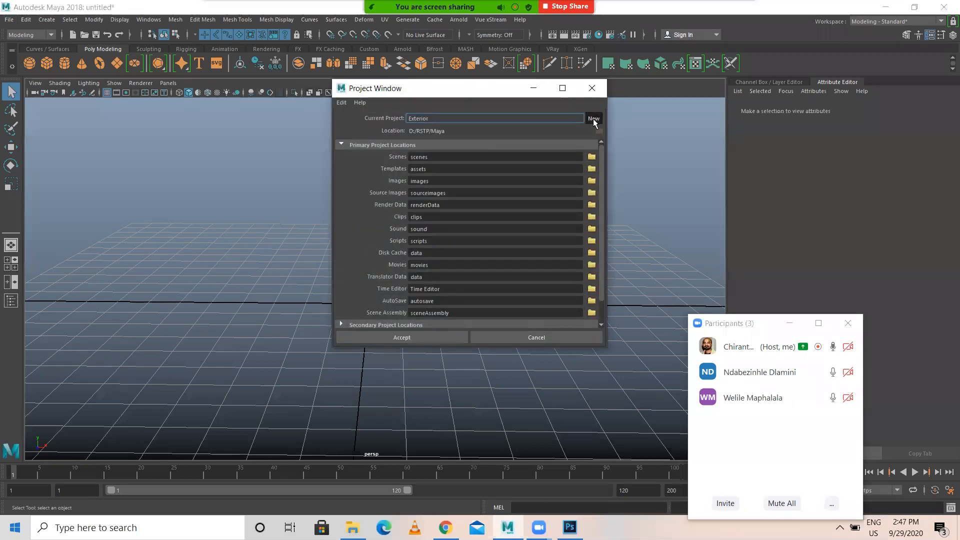
{"action": "left_click", "coordinate": [593, 119]}
{"action": "type", "text": "Dino"}
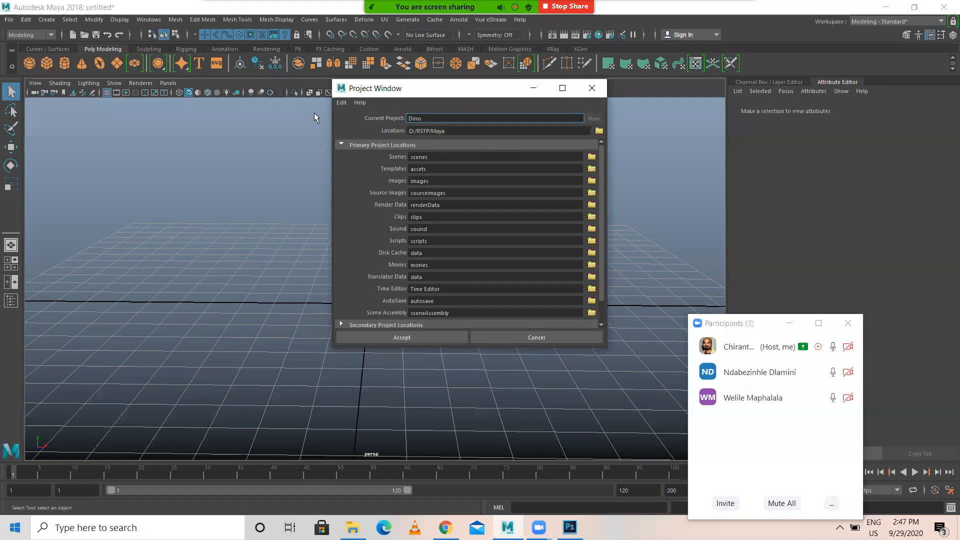
{"action": "key", "text": "BackSpace"}
{"action": "key", "text": "BackSpace"}
{"action": "key", "text": "BackSpace"}
{"action": "key", "text": "BackSpace"}
{"action": "type", "text": "T REX"}
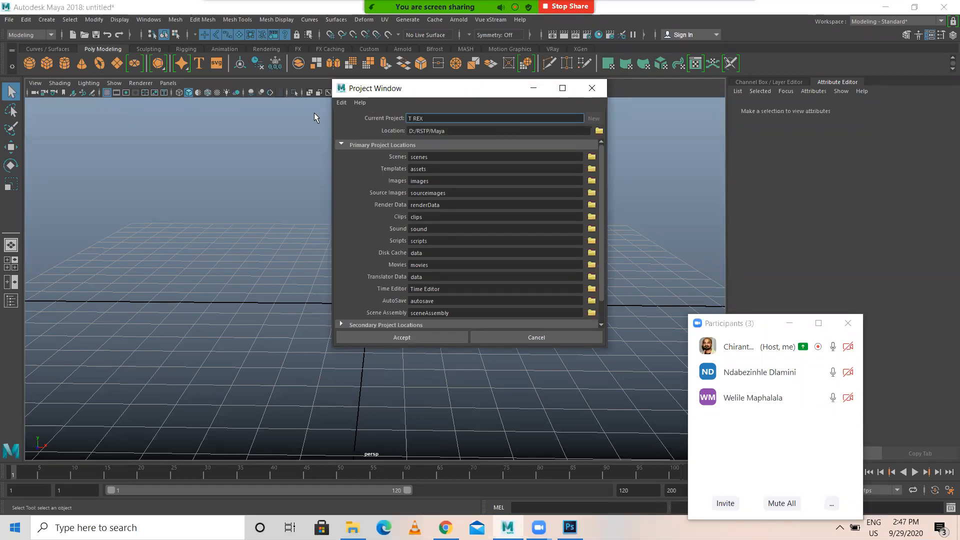
{"action": "left_click", "coordinate": [421, 334]}
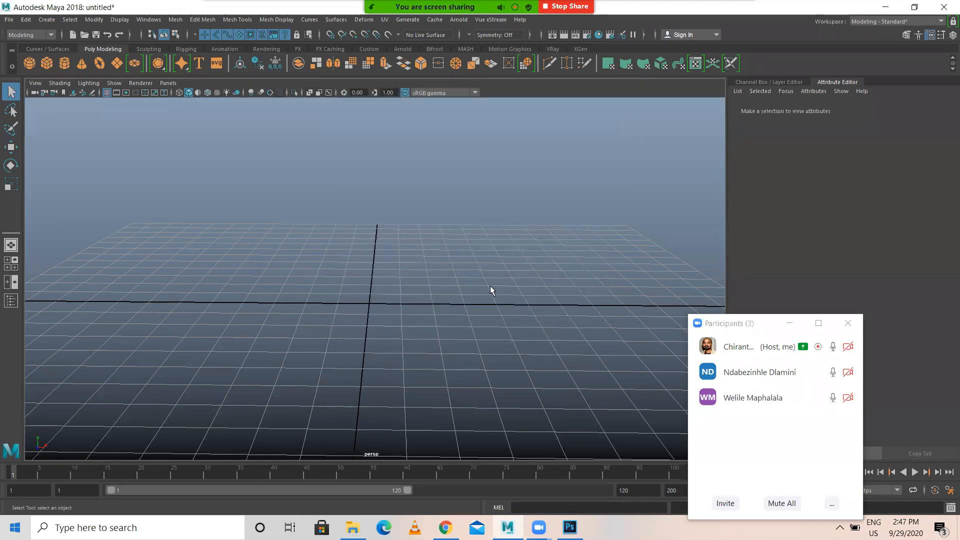
Step: Switch to Chrome and save the T-Rex side view picture as "Side View" in the T REX project's sourceimages folder
{"action": "left_click", "coordinate": [446, 527]}
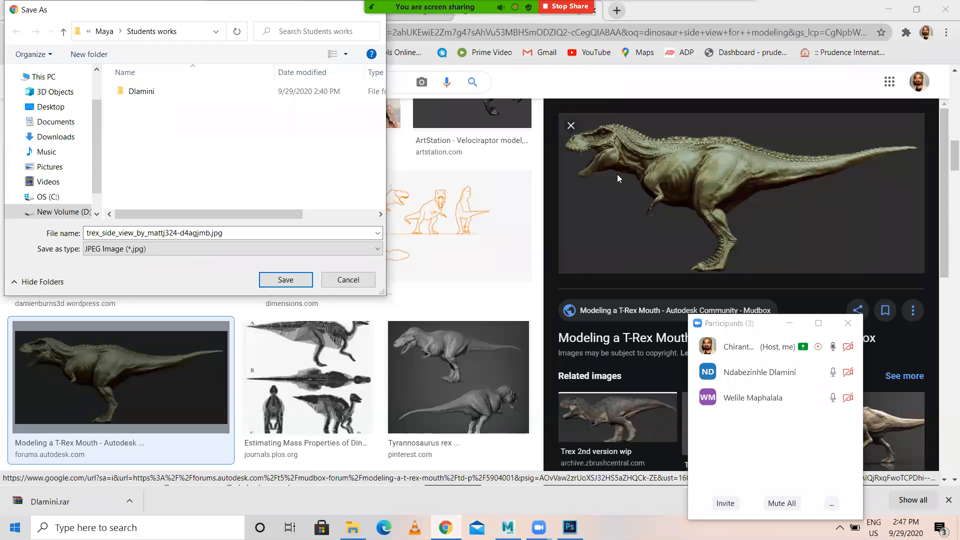
{"action": "left_click", "coordinate": [117, 31]}
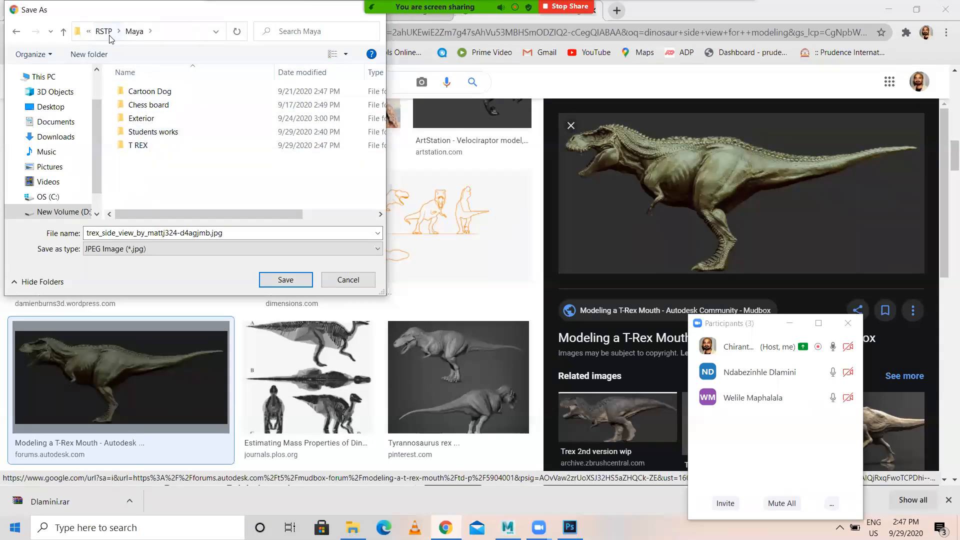
{"action": "double_click", "coordinate": [142, 146]}
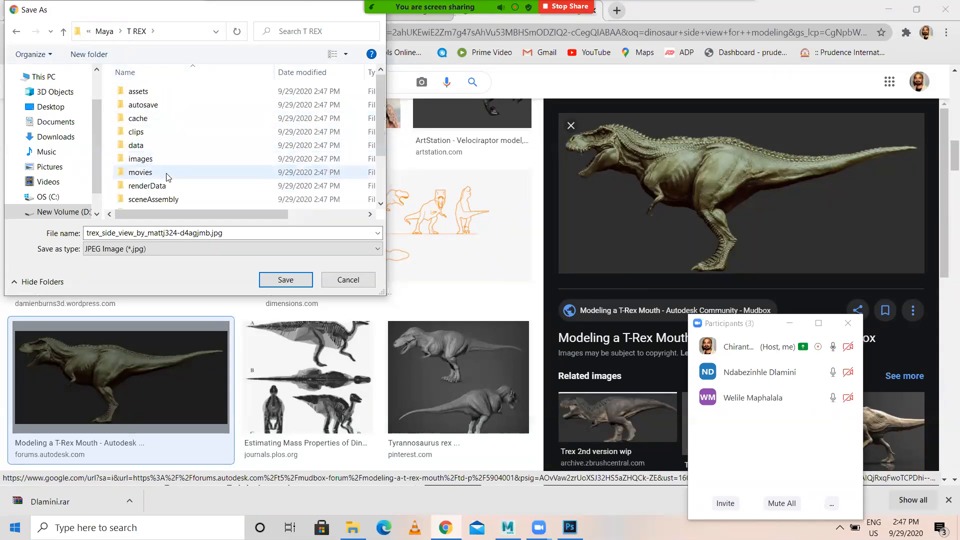
{"action": "scroll", "coordinate": [168, 177], "scroll_direction": "down", "scroll_amount": 2}
{"action": "double_click", "coordinate": [165, 178]}
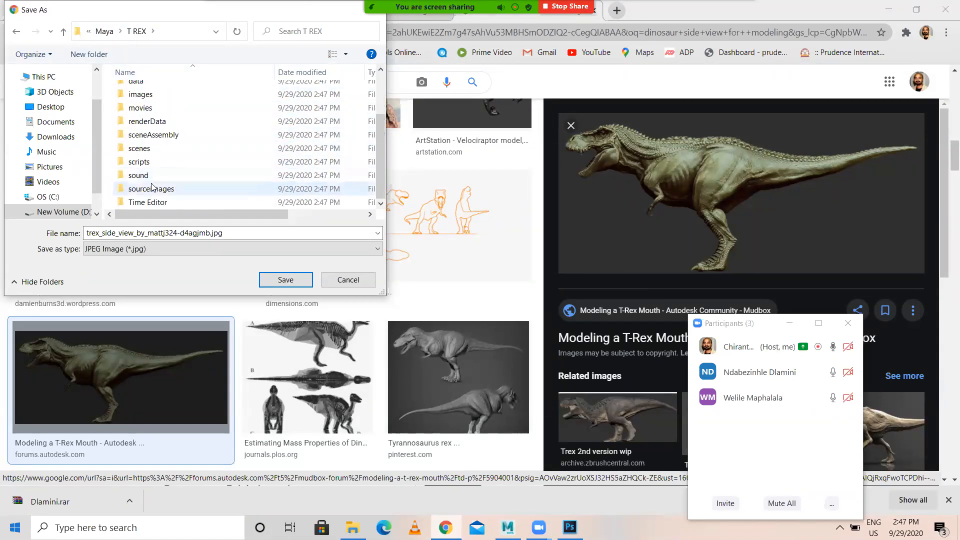
{"action": "left_click", "coordinate": [235, 235]}
{"action": "type", "text": "Side View"}
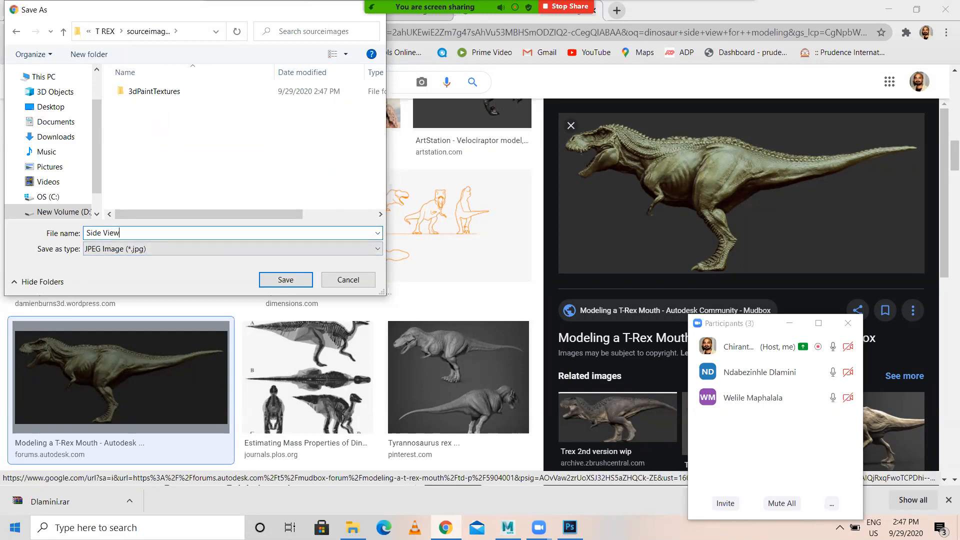
{"action": "left_click", "coordinate": [280, 278]}
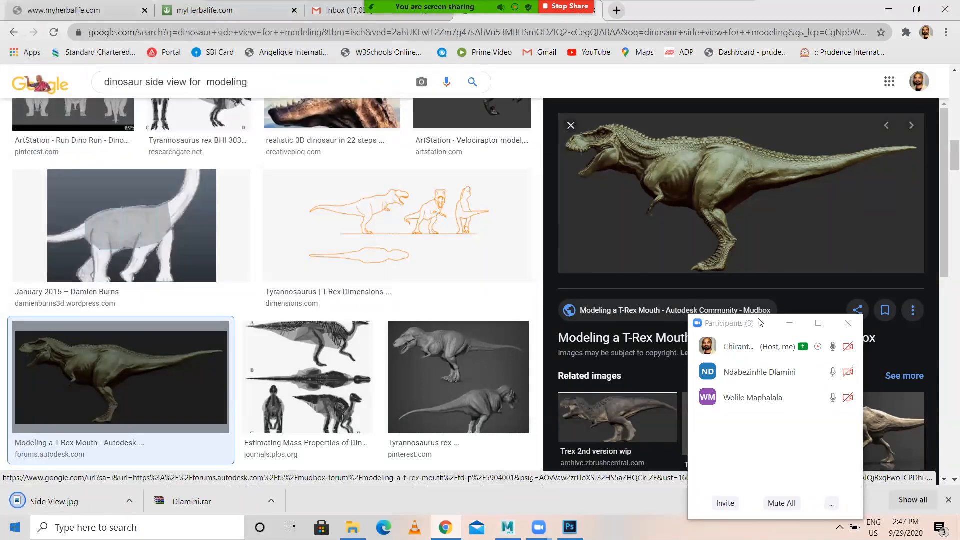
Step: Return to Maya and move the meeting's participants window away from the viewport
{"action": "left_click", "coordinate": [732, 326]}
{"action": "scroll", "coordinate": [710, 286], "scroll_direction": "down", "scroll_amount": 6}
{"action": "left_click_drag", "start_coordinate": [751, 326], "coordinate": [358, 138]}
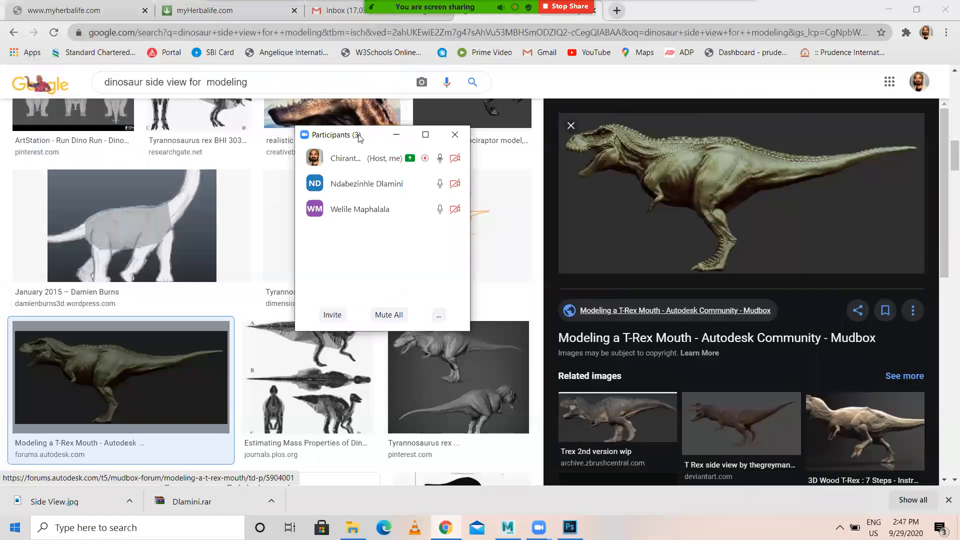
{"action": "left_click_drag", "start_coordinate": [358, 138], "coordinate": [771, 215]}
{"action": "key", "text": "alt+Tab"}
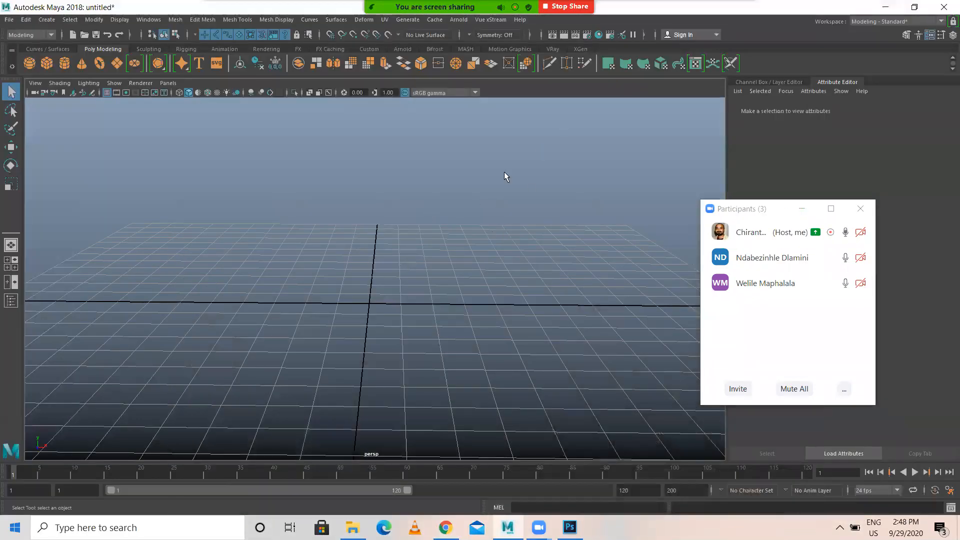
{"action": "left_click", "coordinate": [756, 211]}
{"action": "left_click_drag", "start_coordinate": [757, 212], "coordinate": [851, 312]}
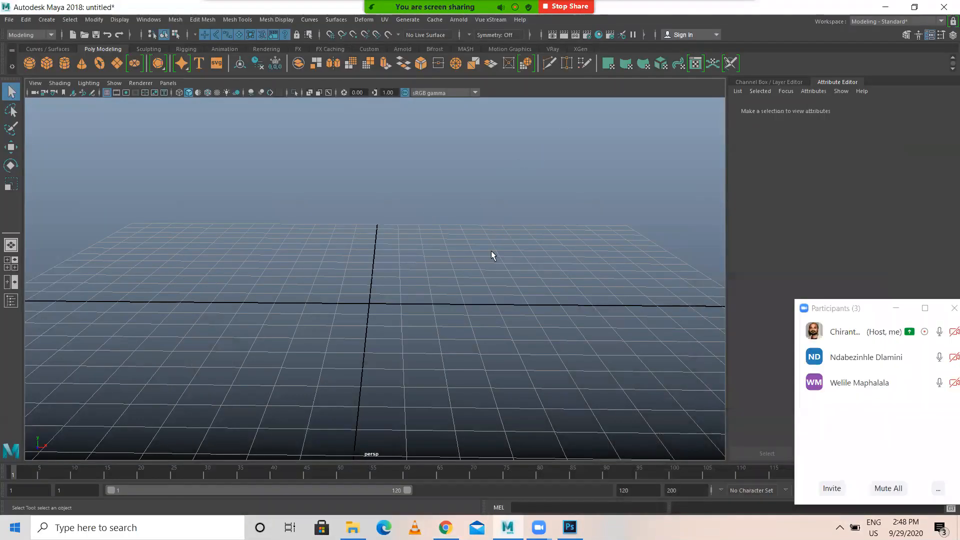
Step: Show the side view at full size and change the viewport background to light grey
{"action": "left_click", "coordinate": [491, 250]}
{"action": "key", "text": "space"}
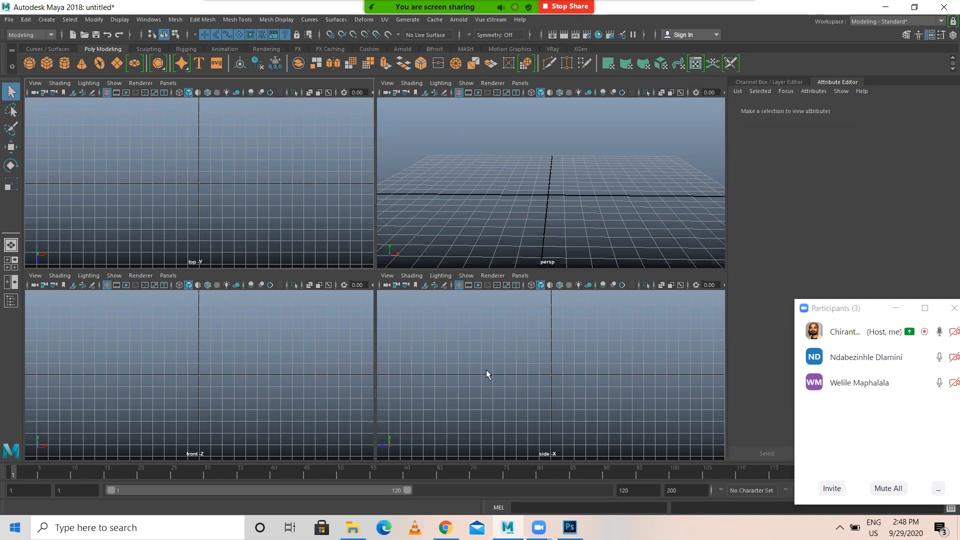
{"action": "key", "text": "space"}
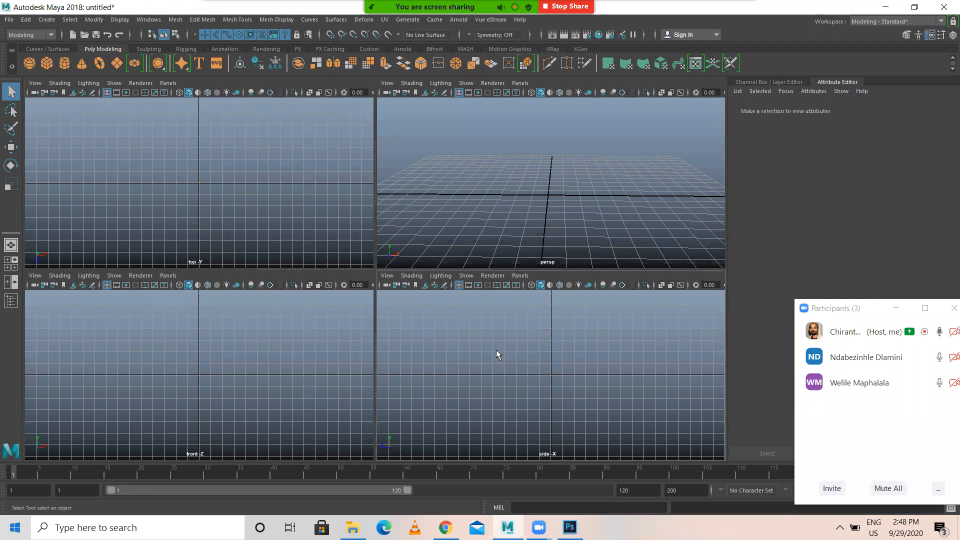
{"action": "key", "text": "space"}
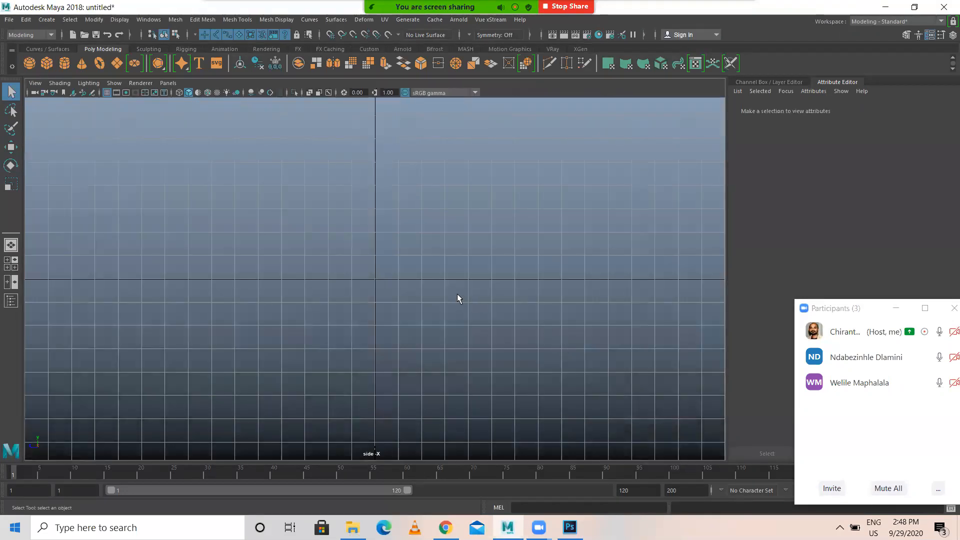
{"action": "key", "text": "alt+b"}
{"action": "key", "text": "alt+b"}
{"action": "key", "text": "alt+b"}
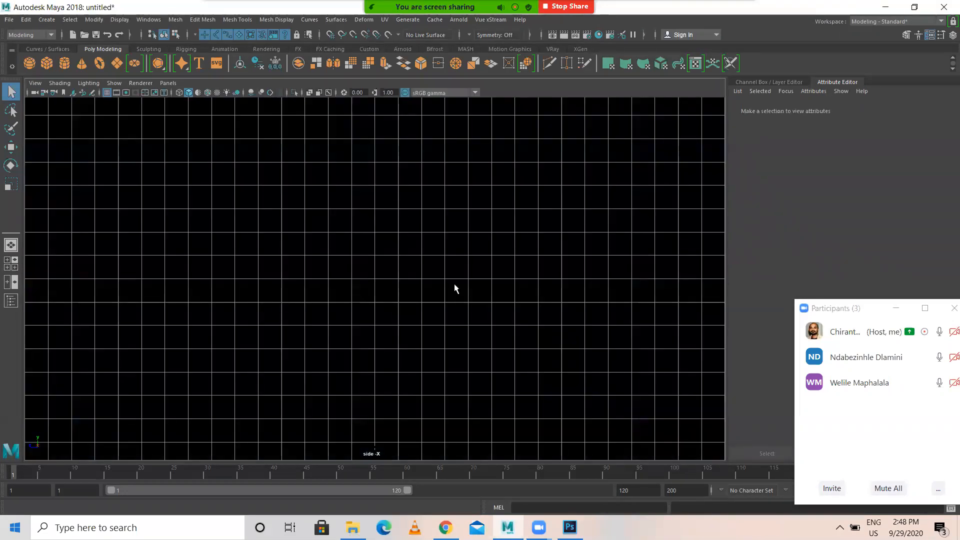
Step: Import Side View.jpg as an image plane in the side view and display its Channel Box attributes
{"action": "left_click", "coordinate": [35, 83]}
{"action": "mouse_move", "coordinate": [81, 304]}
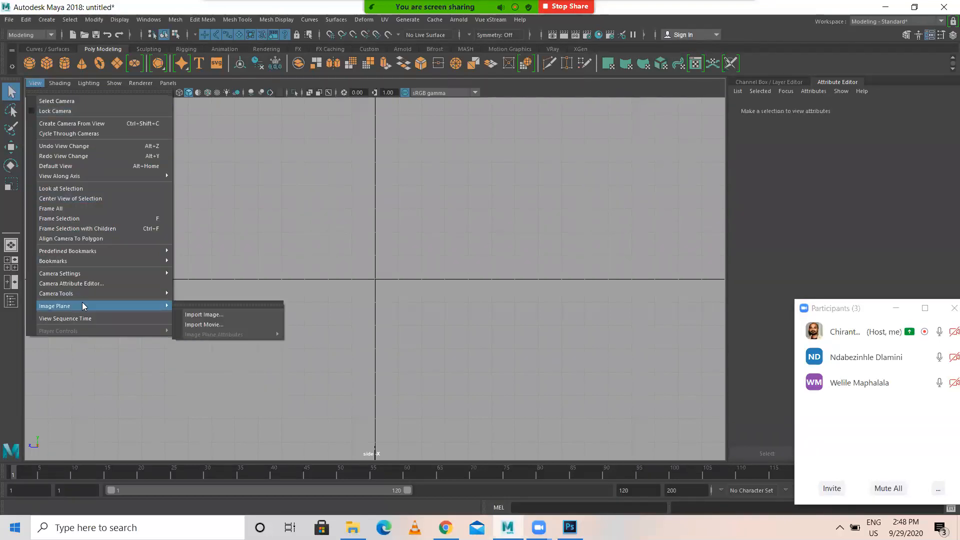
{"action": "left_click", "coordinate": [223, 316]}
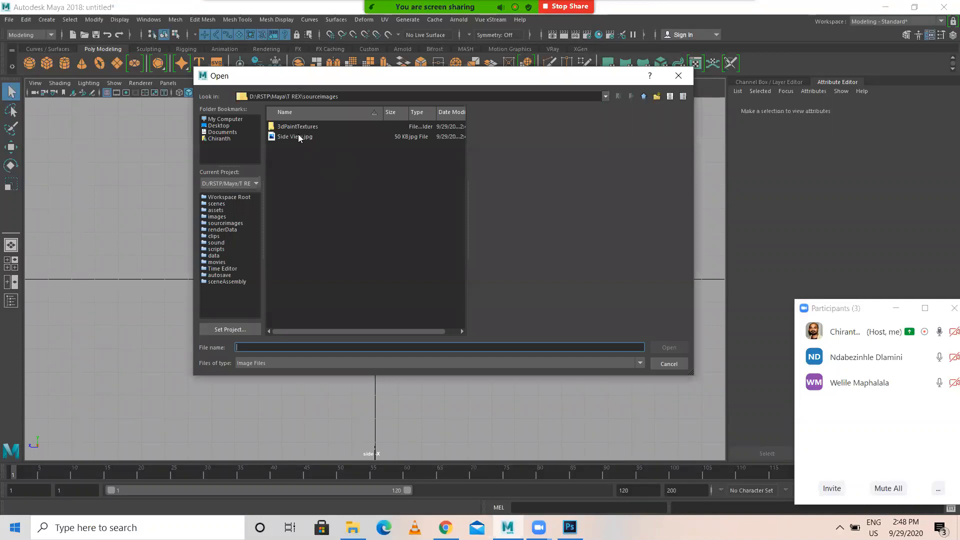
{"action": "left_click", "coordinate": [298, 135]}
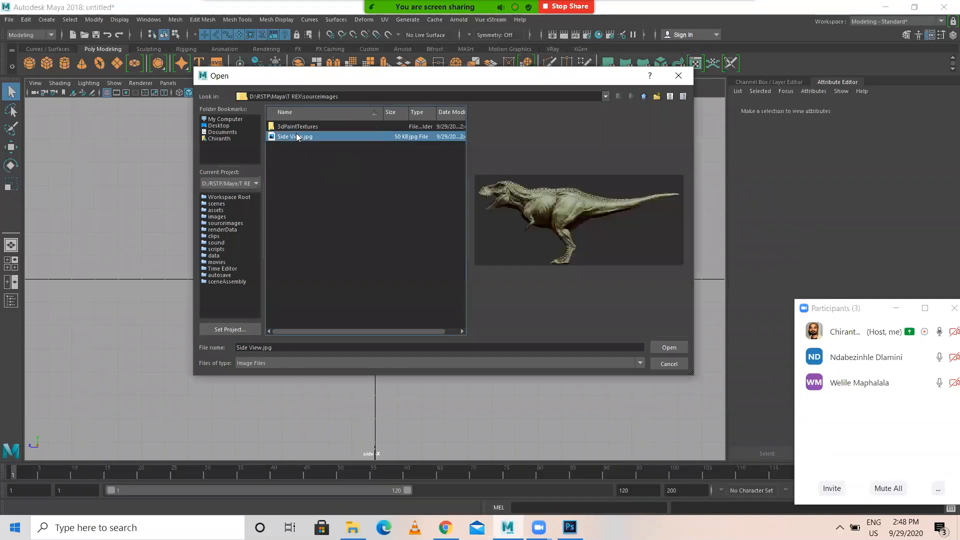
{"action": "left_click", "coordinate": [667, 347]}
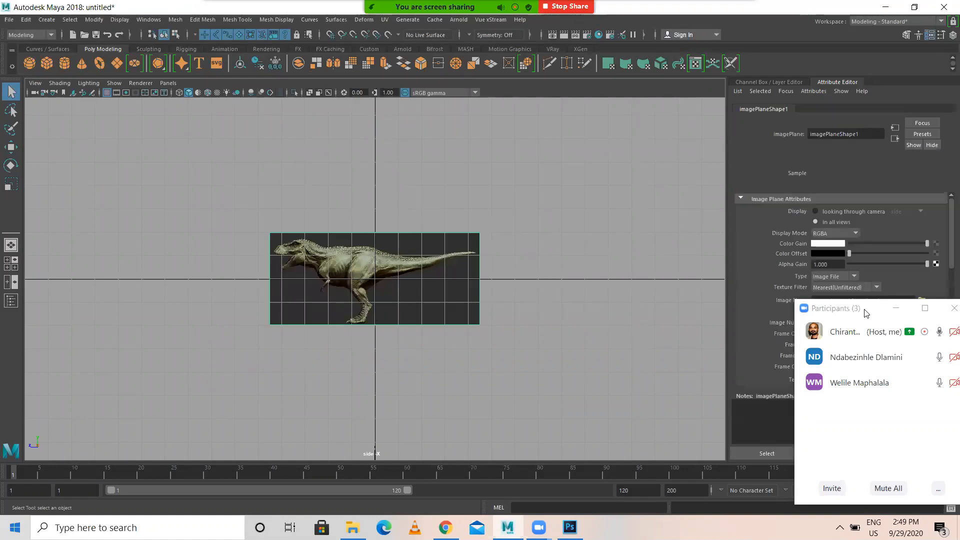
{"action": "left_click_drag", "start_coordinate": [859, 311], "coordinate": [642, 406]}
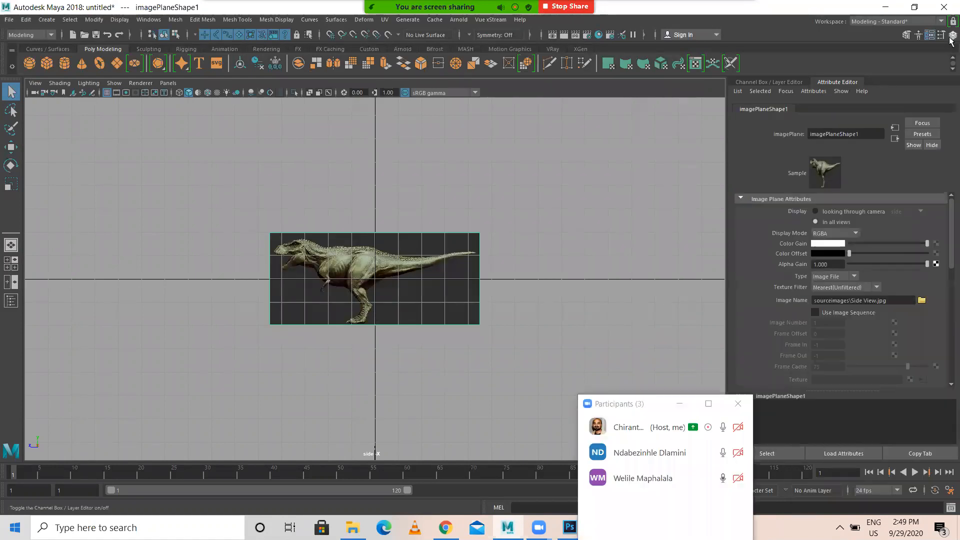
{"action": "left_click", "coordinate": [946, 34]}
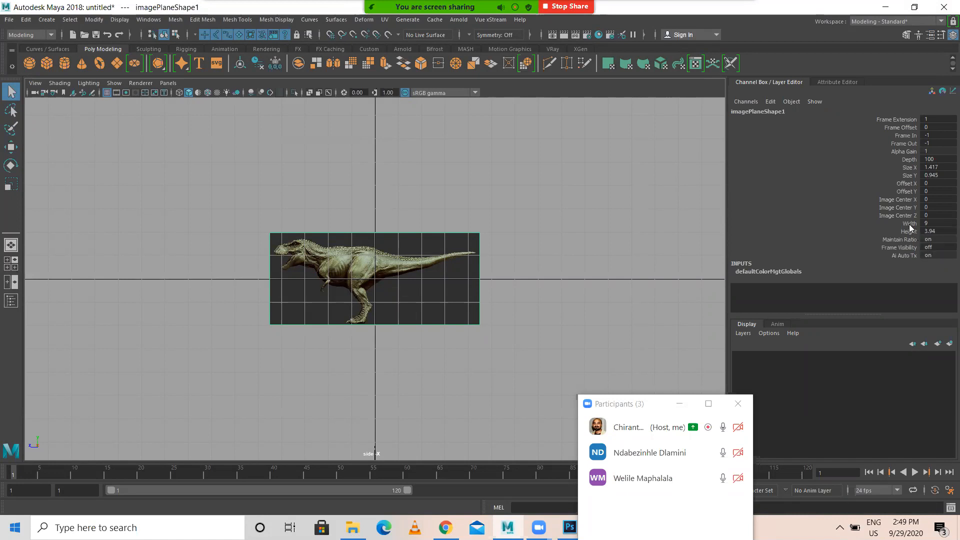
Step: Try to resize the image plane by adjusting its Width and Height attributes together, and undo the change
{"action": "left_click_drag", "start_coordinate": [909, 227], "coordinate": [908, 234]}
{"action": "middle_click_drag", "start_coordinate": [533, 170], "coordinate": [569, 172]}
{"action": "key", "text": "ctrl+z"}
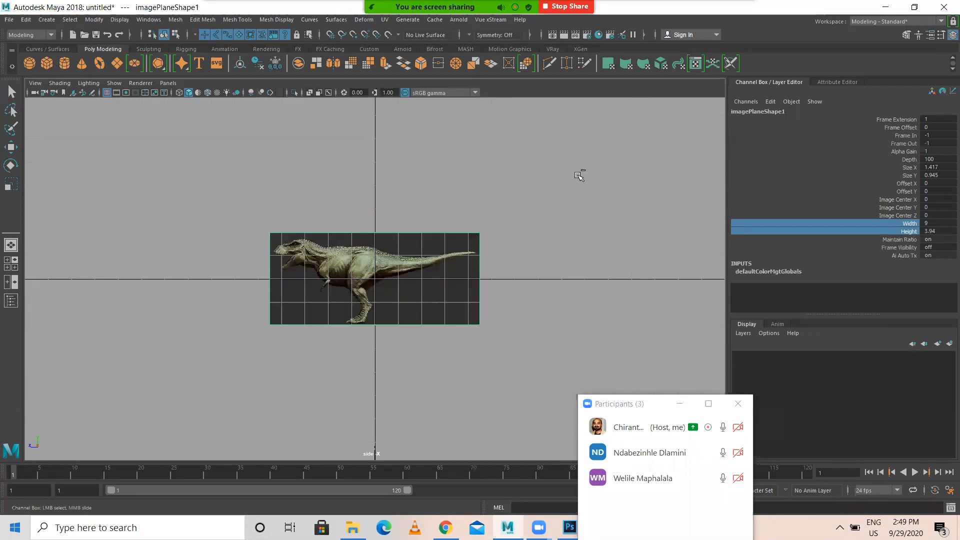
{"action": "left_click", "coordinate": [811, 191]}
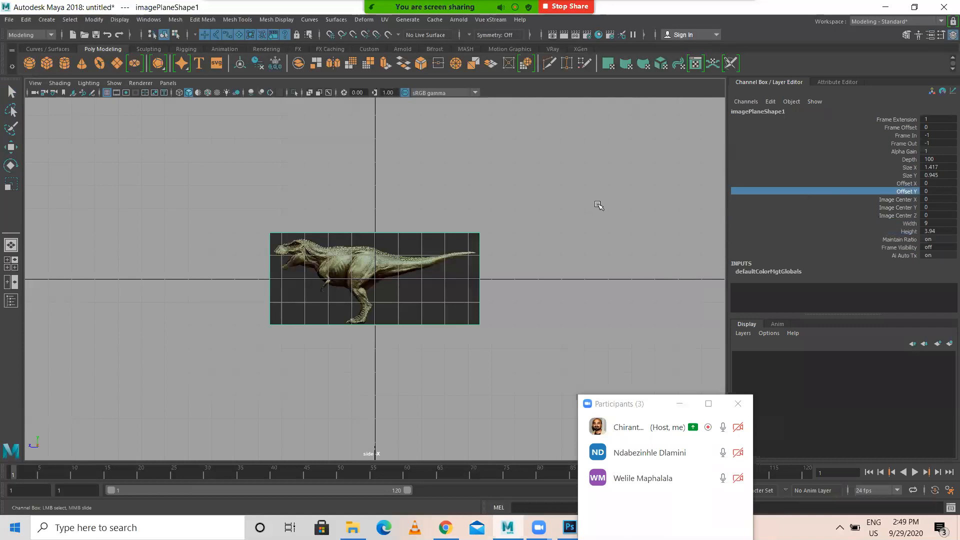
Step: Scale the image plane uniformly to about 1.763 and move it to about Translate Y 3.386 and Translate Z -1.5
{"action": "left_click", "coordinate": [443, 256]}
{"action": "key", "text": "r"}
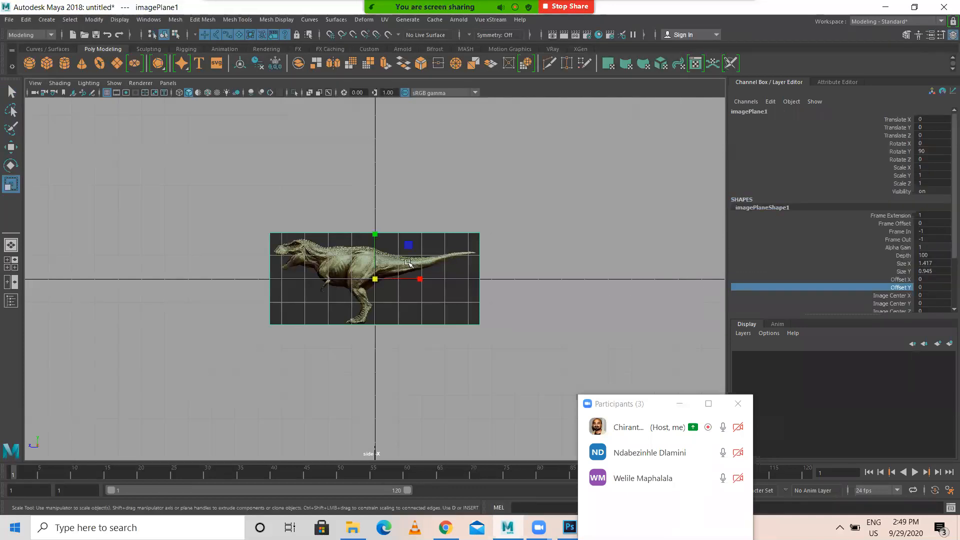
{"action": "left_click_drag", "start_coordinate": [376, 279], "coordinate": [462, 290]}
{"action": "key", "text": "w"}
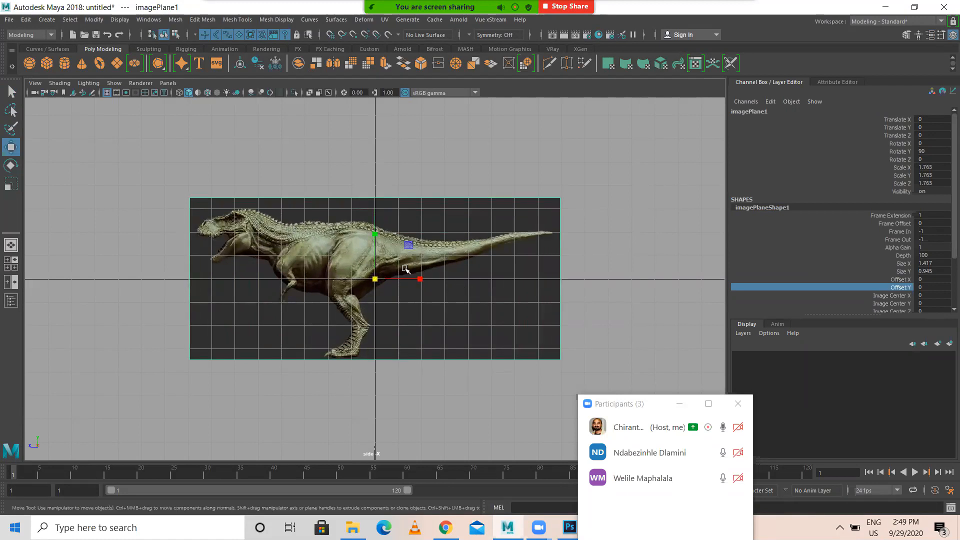
{"action": "left_click_drag", "start_coordinate": [373, 225], "coordinate": [373, 143]}
{"action": "left_click_drag", "start_coordinate": [344, 193], "coordinate": [379, 195]}
{"action": "left_click_drag", "start_coordinate": [410, 148], "coordinate": [410, 152]}
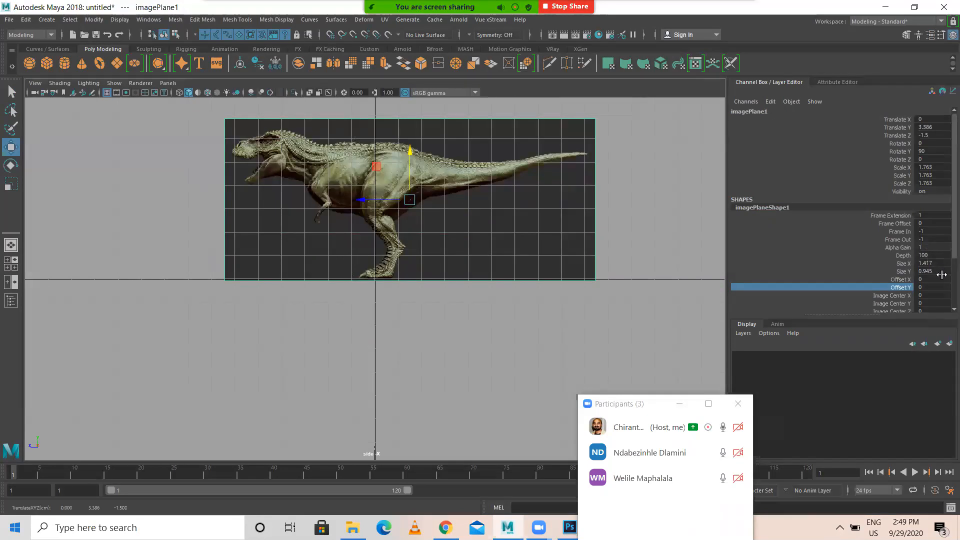
Step: Make the image plane semi-transparent, trying an Alpha Gain of 0.5 and settling on 0.7
{"action": "left_click", "coordinate": [930, 247]}
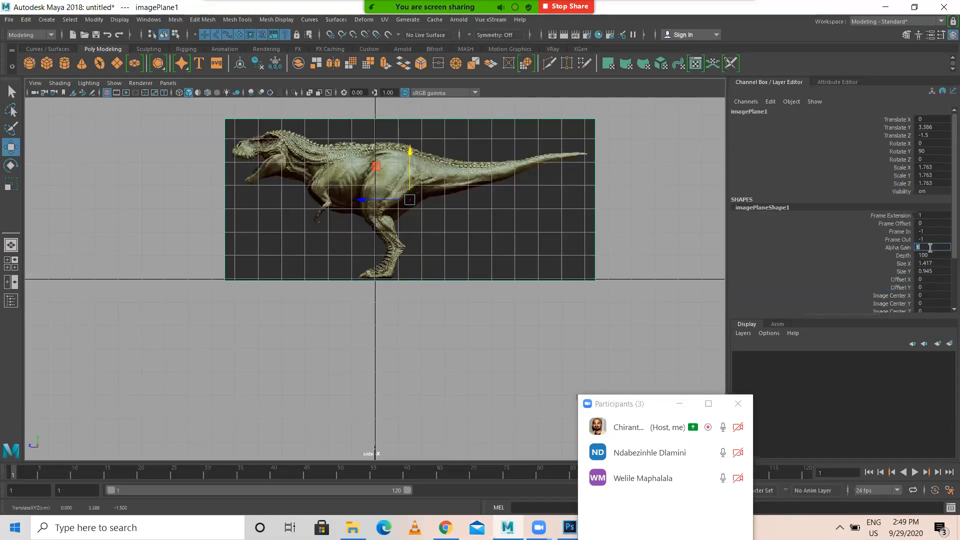
{"action": "type", "text": ".5"}
{"action": "key", "text": "Return"}
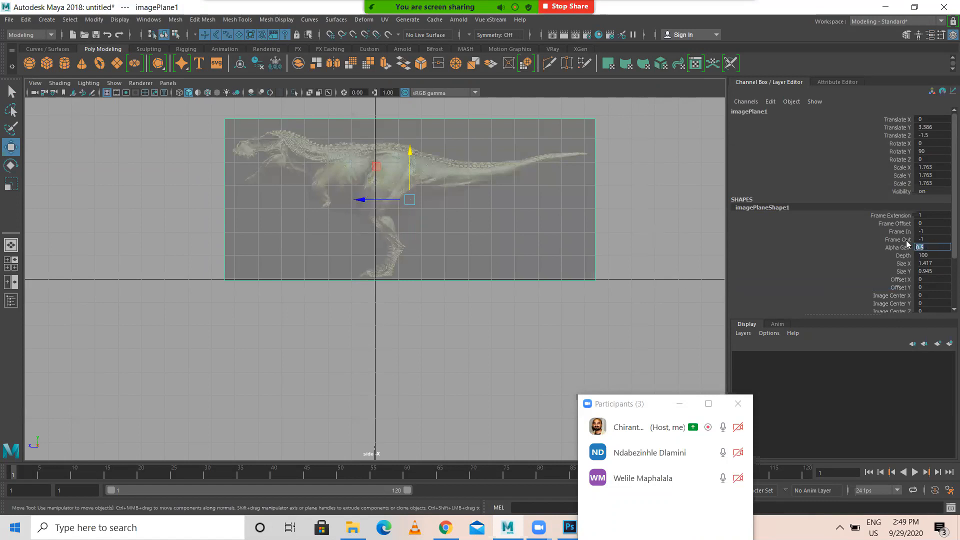
{"action": "key", "text": "Return"}
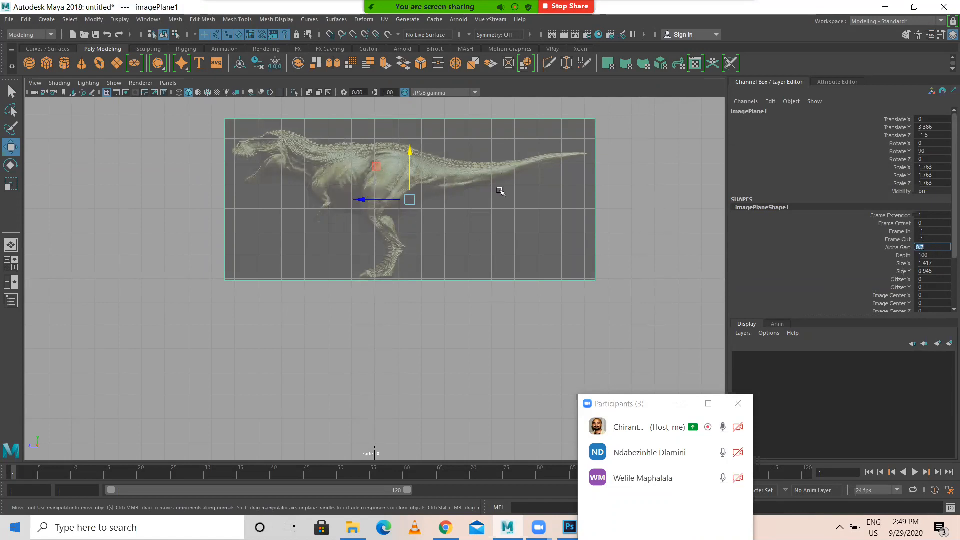
Step: Try an Image Center Z of -50 for the image plane, check it in the perspective view and undo it
{"action": "scroll", "coordinate": [919, 292], "scroll_direction": "down", "scroll_amount": 3}
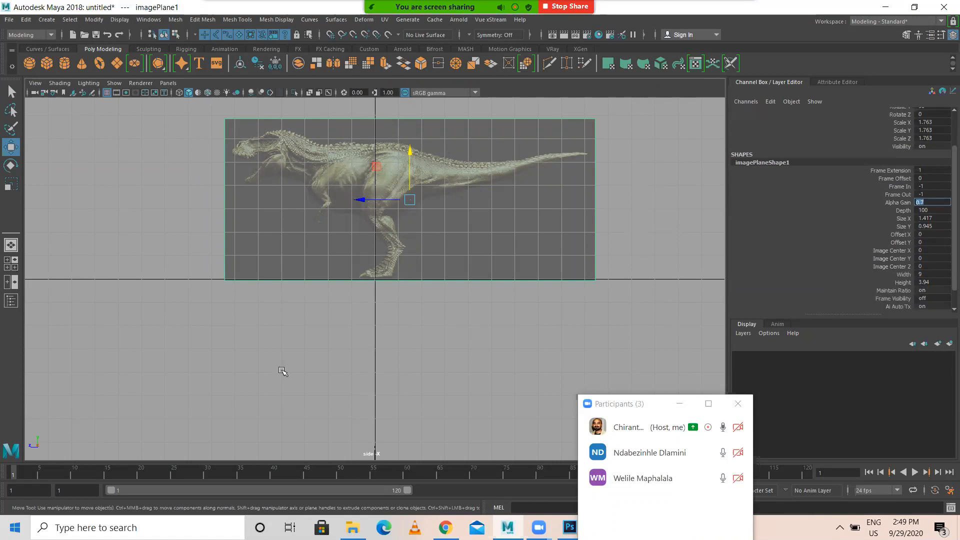
{"action": "left_click", "coordinate": [929, 266]}
{"action": "type", "text": "-50"}
{"action": "key", "text": "Return"}
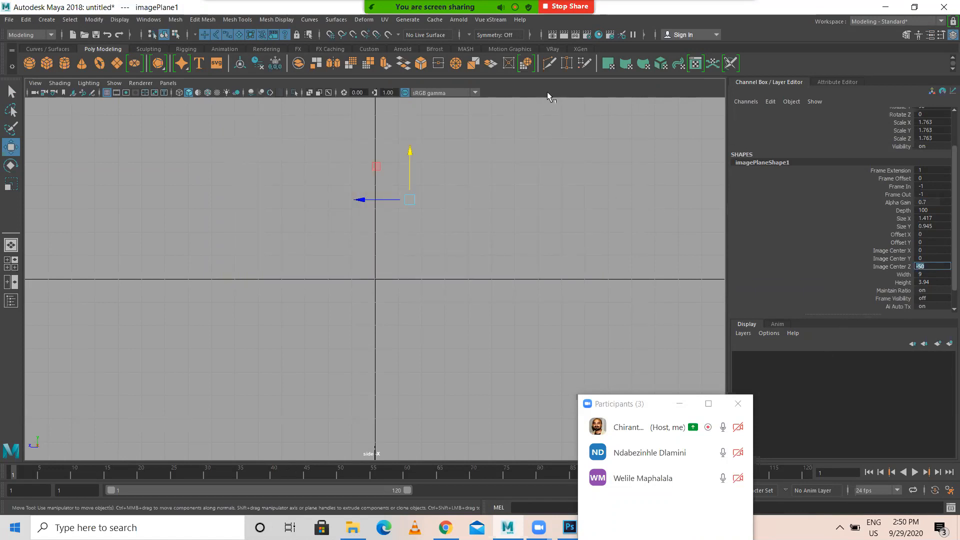
{"action": "key", "text": "space"}
{"action": "key", "text": "space"}
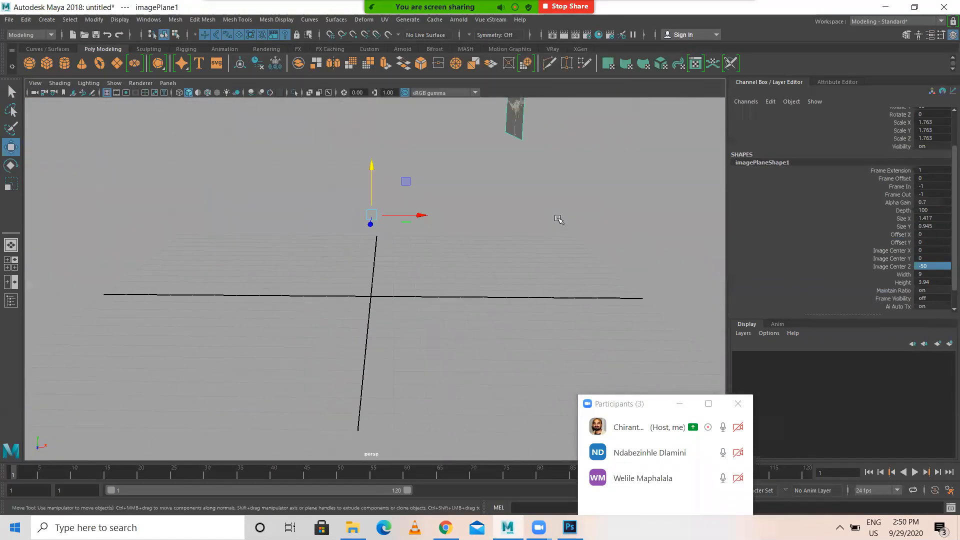
{"action": "key", "text": "ctrl+z"}
{"action": "left_click_drag", "start_coordinate": [439, 290], "coordinate": [499, 315], "text": "alt"}
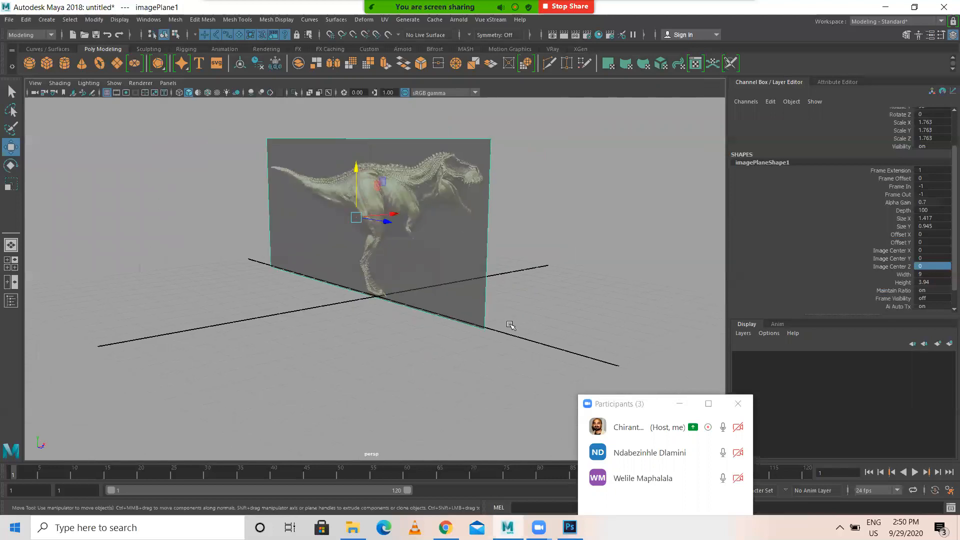
Step: Try an Image Center X of -50 for the image plane in the side view and undo it
{"action": "key", "text": "space"}
{"action": "key", "text": "space"}
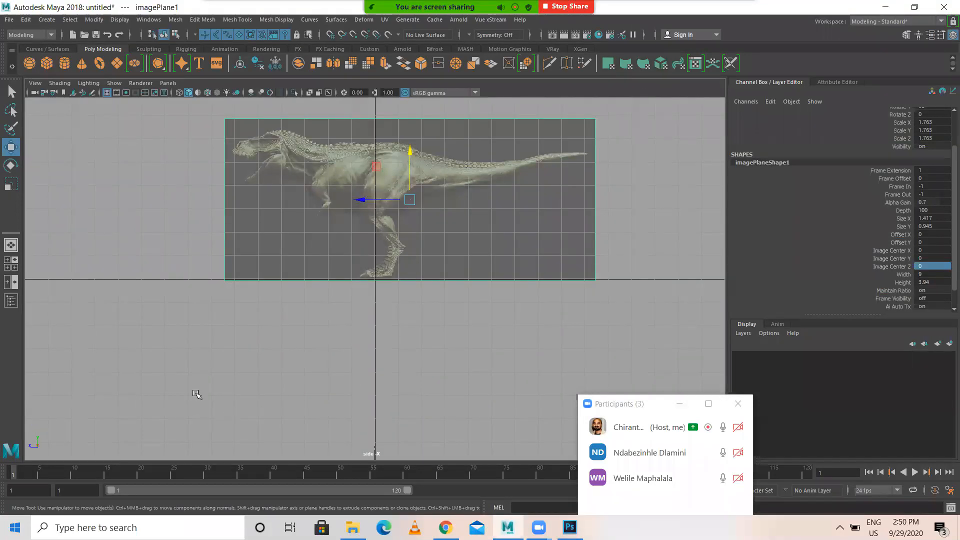
{"action": "double_click", "coordinate": [929, 251]}
{"action": "type", "text": "-50"}
{"action": "key", "text": "Return"}
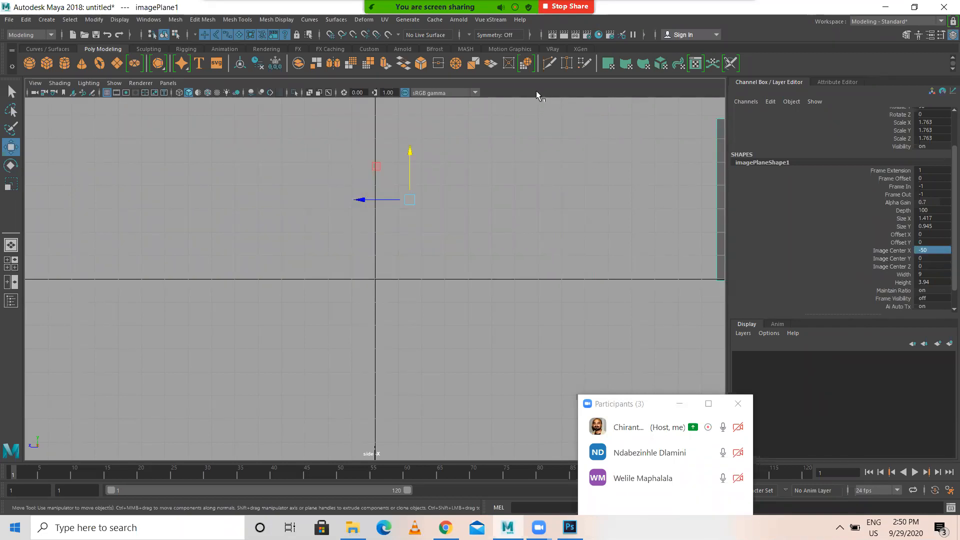
{"action": "key", "text": "ctrl+z"}
Step: Move the image plane back along the X axis, away from the grid centre, to about Translate X -12.456, and return to the side view
{"action": "key", "text": "space"}
{"action": "key", "text": "space"}
{"action": "left_click_drag", "start_coordinate": [494, 228], "coordinate": [398, 277], "text": "alt"}
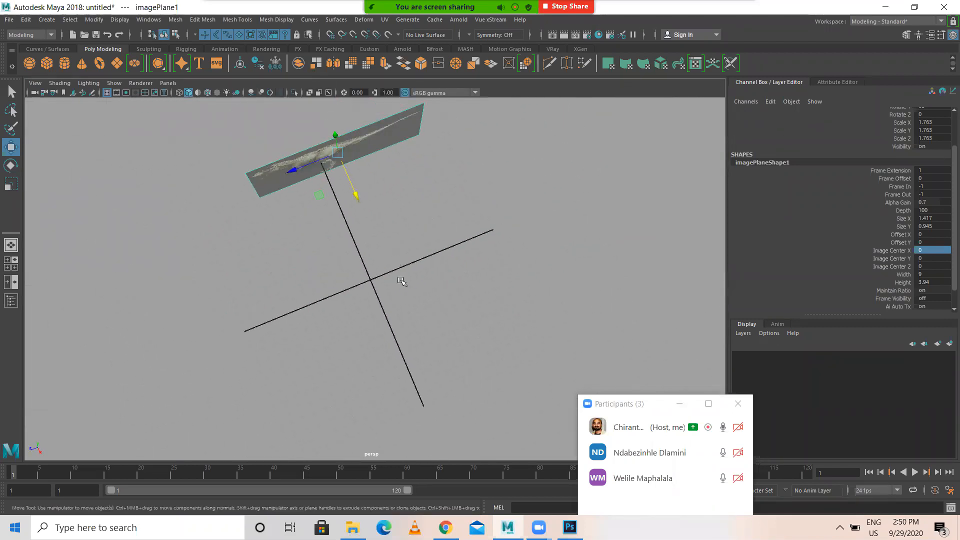
{"action": "mouse_move", "coordinate": [357, 195]}
{"action": "left_mouse_down"}
{"action": "mouse_move", "coordinate": [338, 162]}
{"action": "mouse_move", "coordinate": [343, 184]}
{"action": "left_mouse_up"}
{"action": "left_click_drag", "start_coordinate": [429, 300], "coordinate": [384, 228], "text": "alt"}
{"action": "key", "text": "space"}
{"action": "key", "text": "space"}
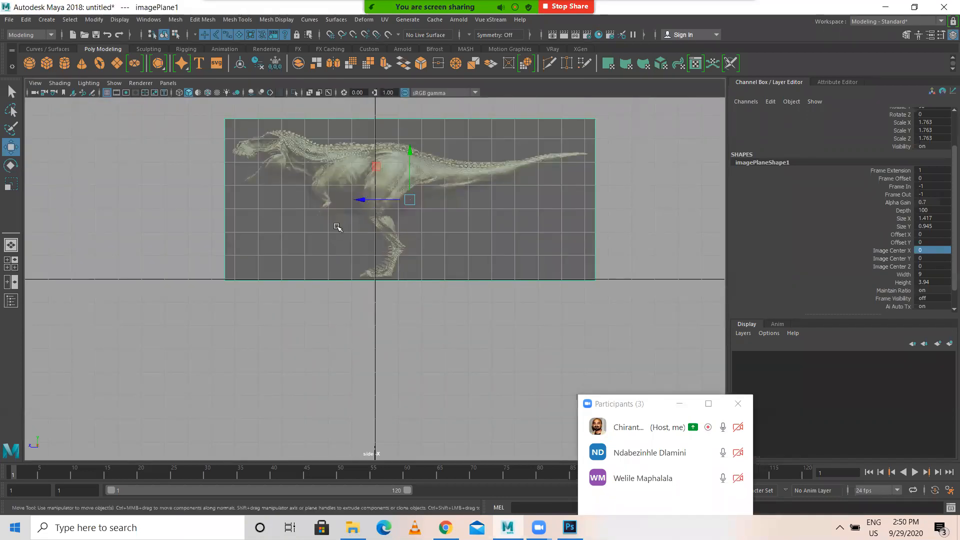
Step: Set the image plane's Alpha Gain to 1 so the reference is fully opaque
{"action": "scroll", "coordinate": [339, 229], "scroll_direction": "up", "scroll_amount": 3}
{"action": "double_click", "coordinate": [935, 203]}
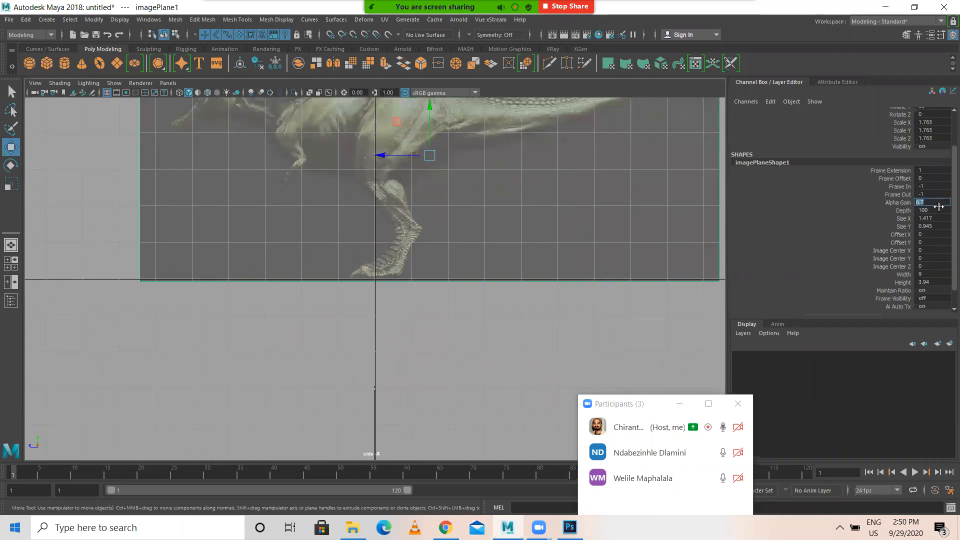
{"action": "key", "text": "Return"}
{"action": "scroll", "coordinate": [383, 172], "scroll_direction": "down", "scroll_amount": 3}
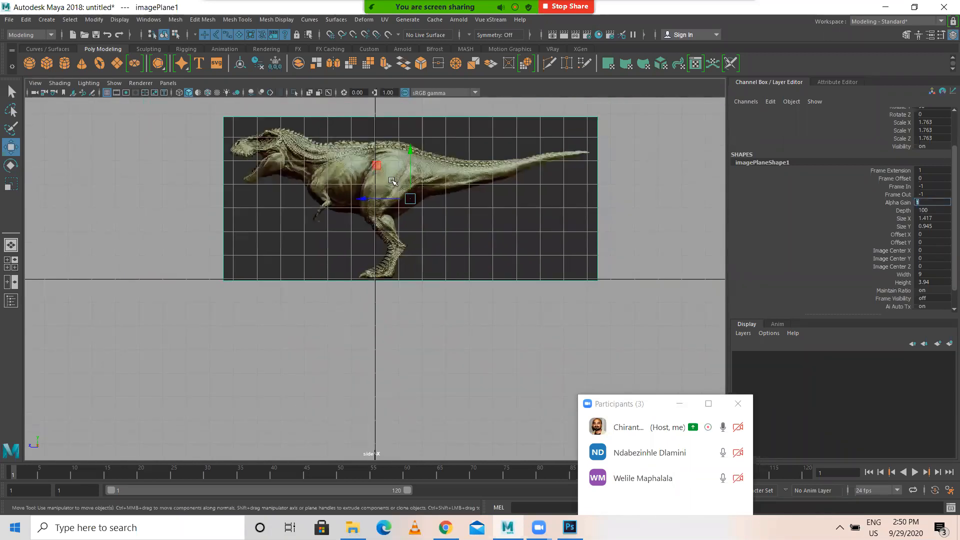
{"action": "scroll", "coordinate": [382, 183], "scroll_direction": "up", "scroll_amount": 3}
{"action": "key", "text": "space"}
{"action": "mouse_move", "coordinate": [377, 200]}
{"action": "left_mouse_down"}
{"action": "mouse_move", "coordinate": [377, 223]}
{"action": "mouse_move", "coordinate": [377, 201]}
{"action": "left_mouse_up"}
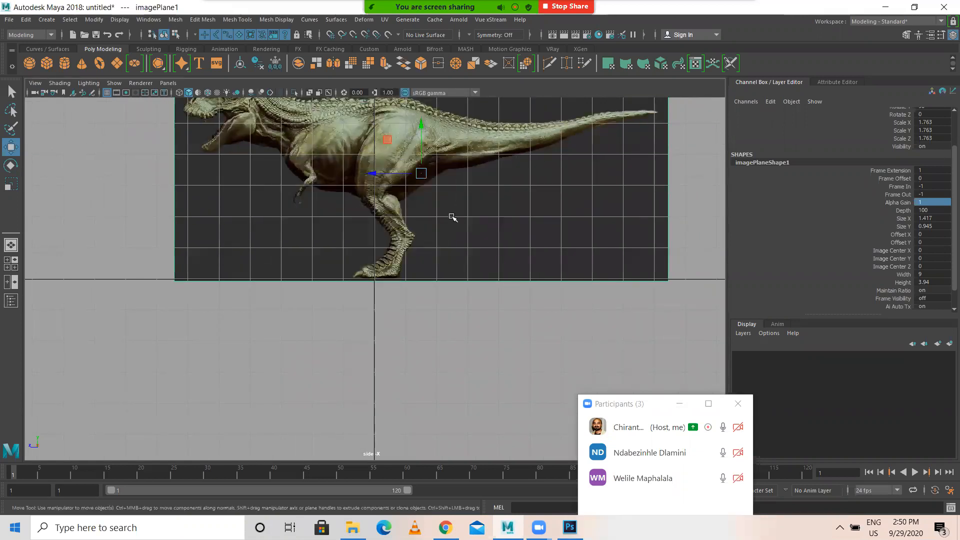
Step: Show the image plane with the whole grid in the perspective view and move the meeting windows off the channel box
{"action": "key", "text": "space"}
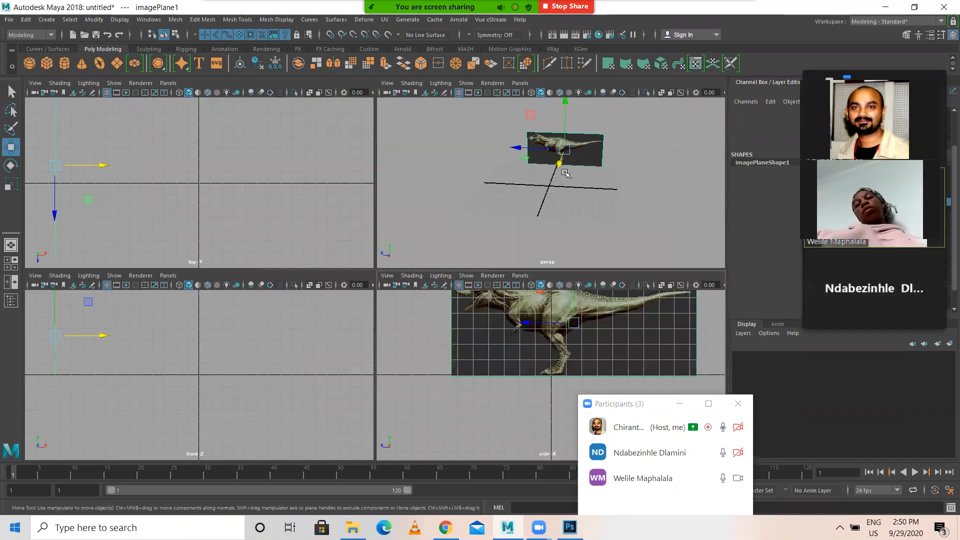
{"action": "key", "text": "space"}
{"action": "scroll", "coordinate": [511, 194], "scroll_direction": "down", "scroll_amount": 3}
{"action": "left_click_drag", "start_coordinate": [510, 193], "coordinate": [505, 240], "text": "alt"}
{"action": "scroll", "coordinate": [488, 166], "scroll_direction": "down", "scroll_amount": 1}
{"action": "left_click_drag", "start_coordinate": [489, 166], "coordinate": [320, 278]}
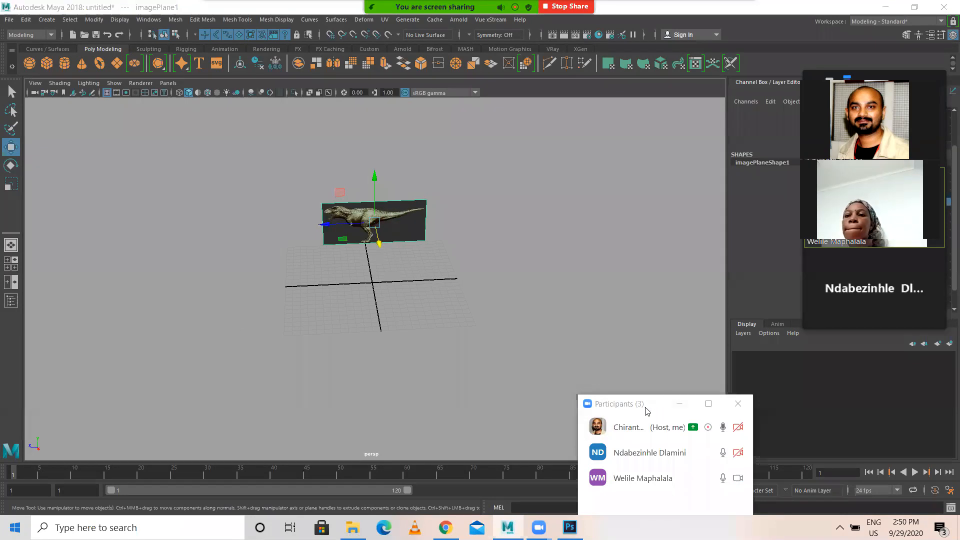
{"action": "left_click_drag", "start_coordinate": [645, 406], "coordinate": [602, 393]}
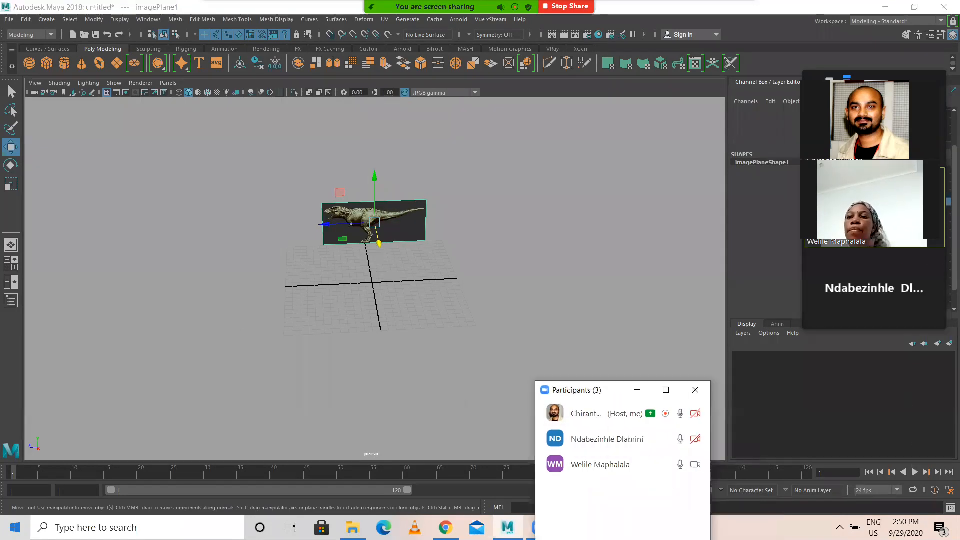
{"action": "left_click_drag", "start_coordinate": [876, 81], "coordinate": [628, 94]}
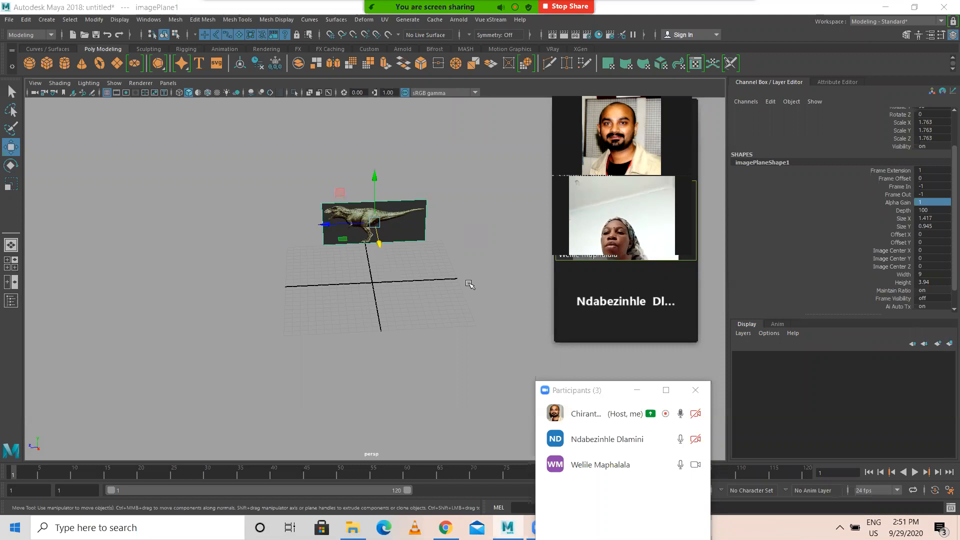
Step: Add the selected image plane to a new display layer and set the layer's display type to Reference (R)
{"action": "left_click", "coordinate": [949, 343]}
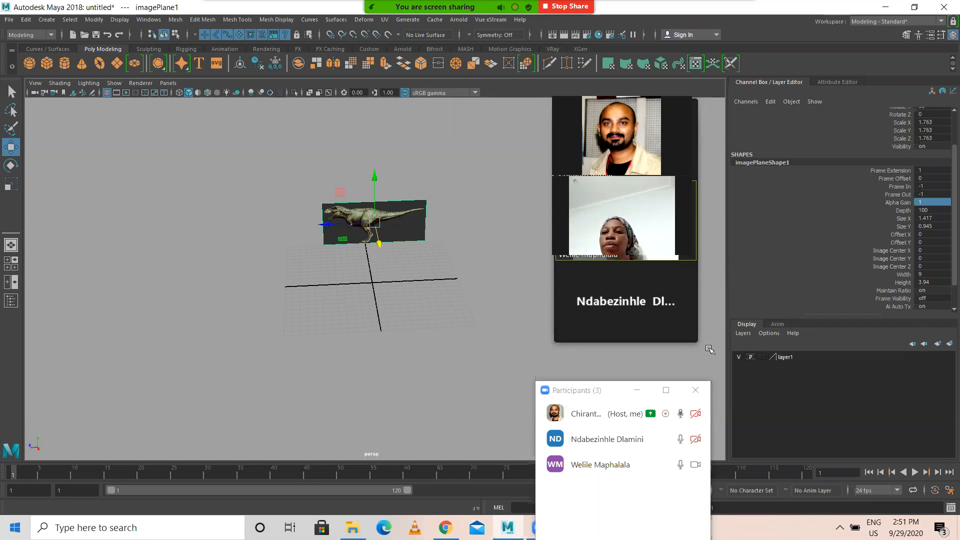
{"action": "left_click", "coordinate": [738, 357]}
{"action": "left_click", "coordinate": [739, 357]}
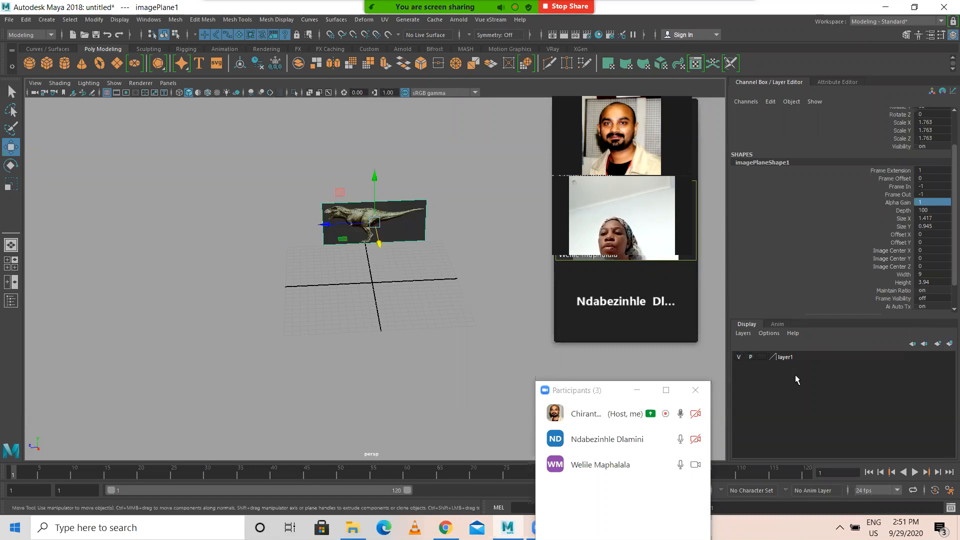
{"action": "left_click", "coordinate": [761, 357]}
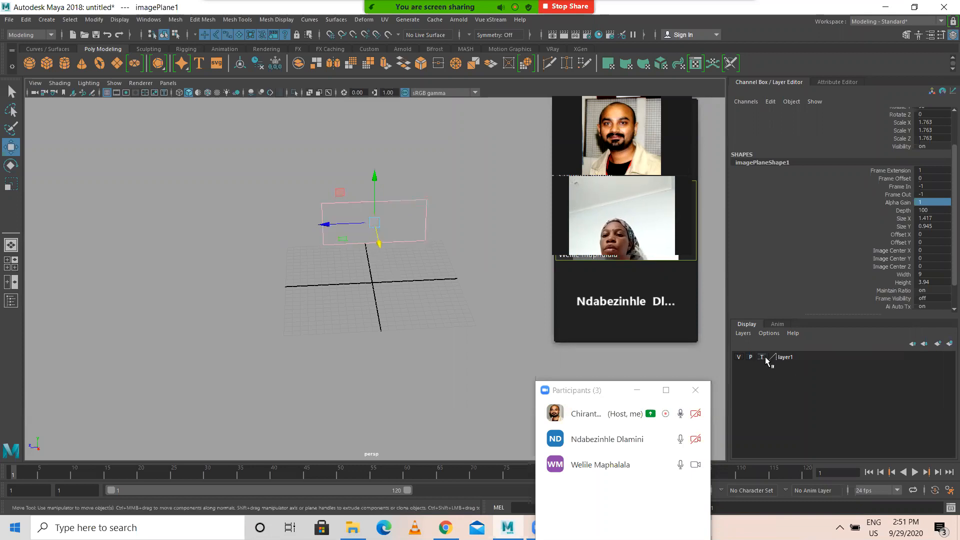
{"action": "left_click", "coordinate": [761, 357]}
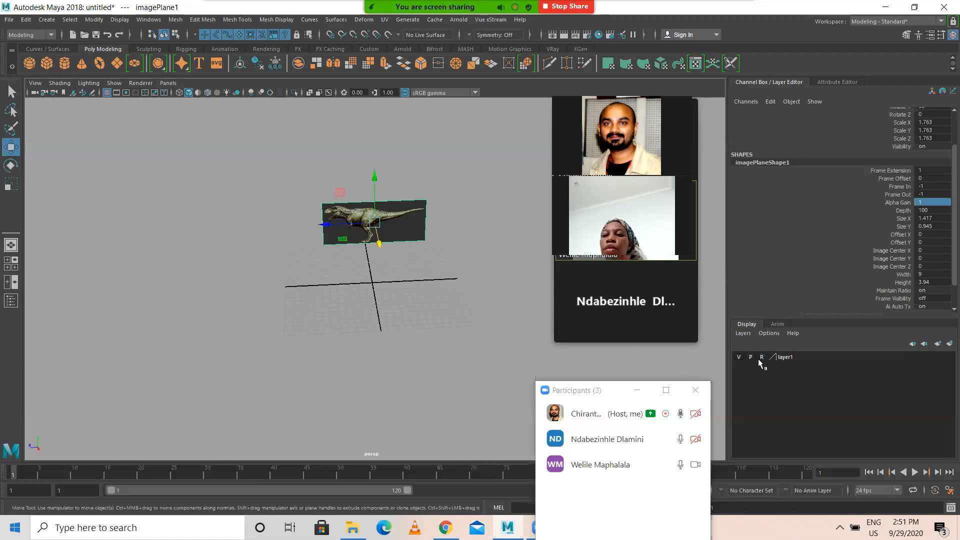
Step: Deselect the image plane and check whether it can still be selected in the perspective view
{"action": "left_click", "coordinate": [371, 295]}
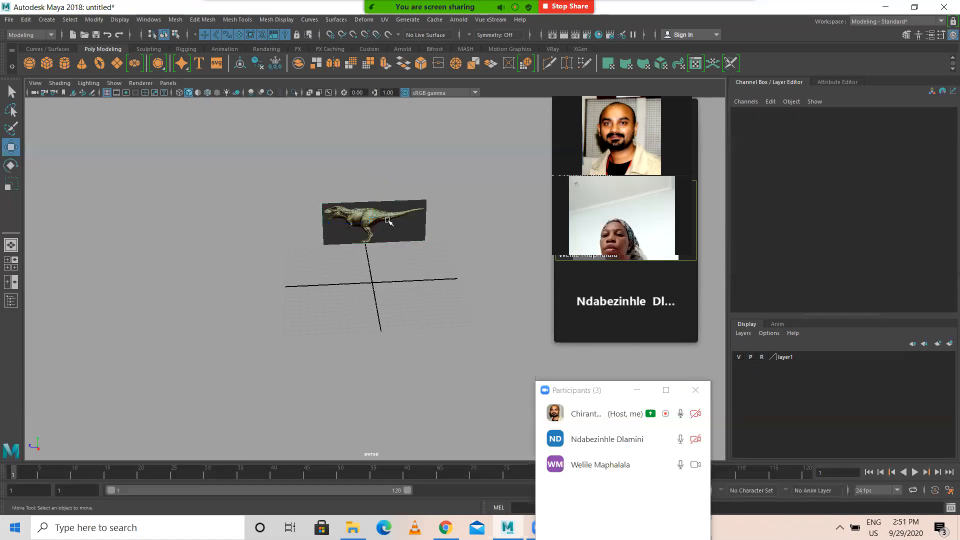
{"action": "left_click_drag", "start_coordinate": [384, 180], "coordinate": [399, 249]}
{"action": "left_click_drag", "start_coordinate": [398, 183], "coordinate": [421, 262]}
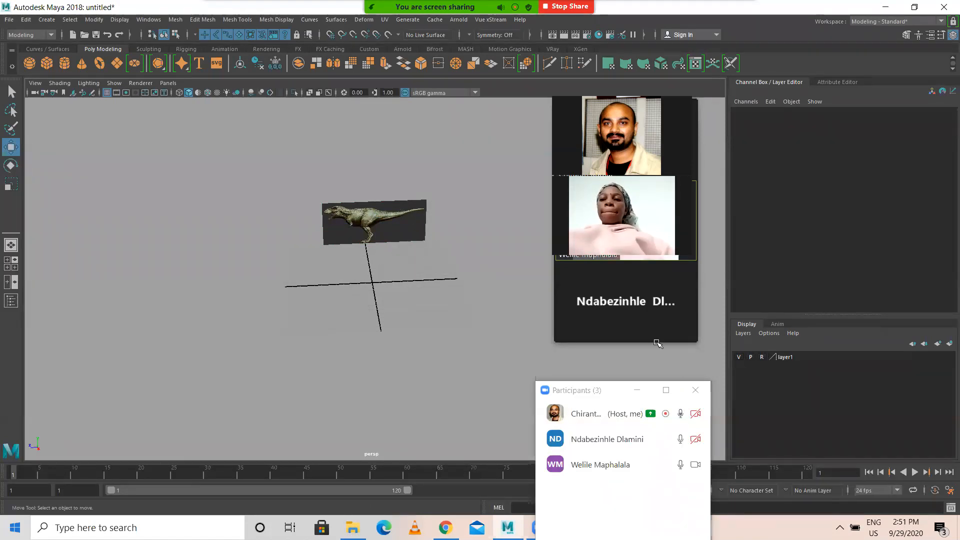
Step: Draw a test polygon sphere in front of the image plane and return the layer to Normal to try selecting the plane
{"action": "left_click", "coordinate": [31, 64]}
{"action": "left_click_drag", "start_coordinate": [366, 256], "coordinate": [398, 248]}
{"action": "left_click", "coordinate": [436, 232]}
{"action": "left_click_drag", "start_coordinate": [424, 207], "coordinate": [357, 275]}
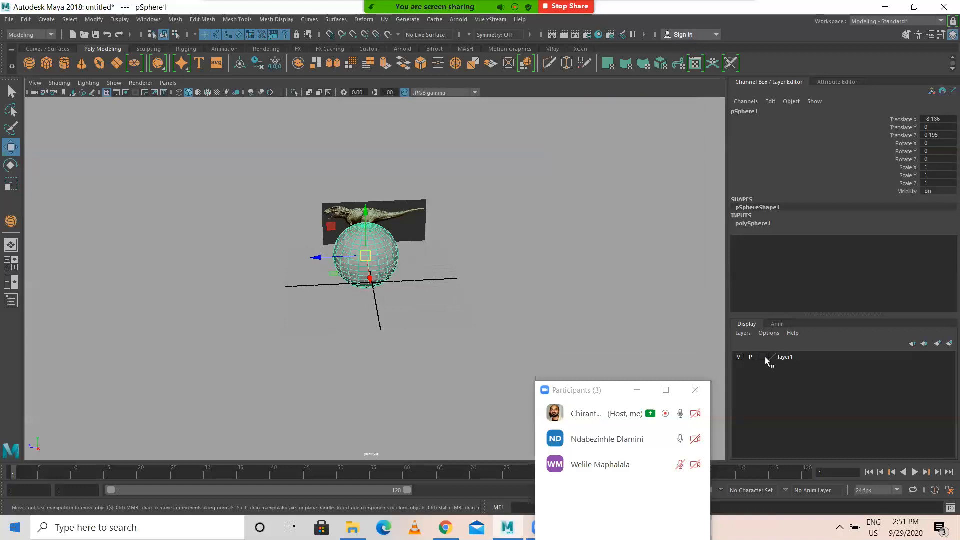
{"action": "left_click_drag", "start_coordinate": [469, 176], "coordinate": [358, 283]}
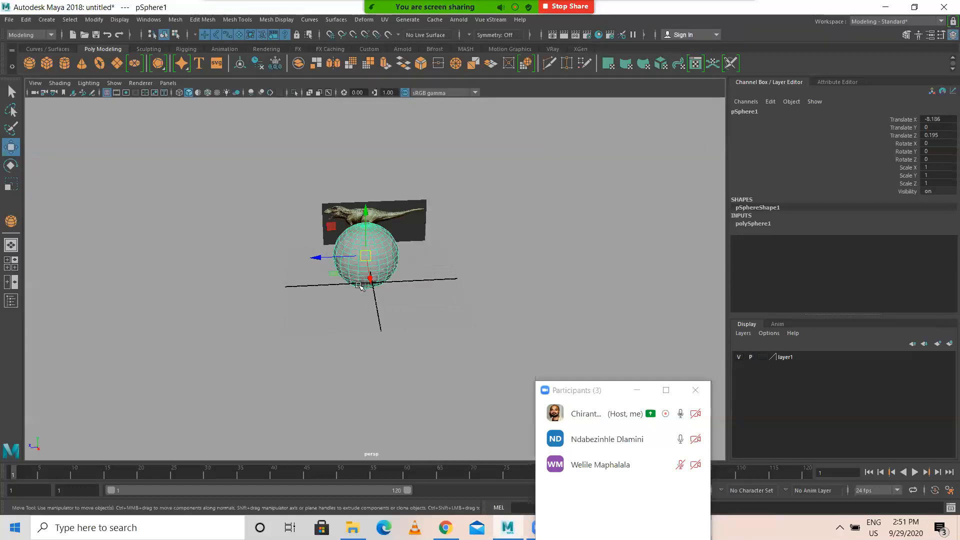
{"action": "left_click", "coordinate": [406, 228]}
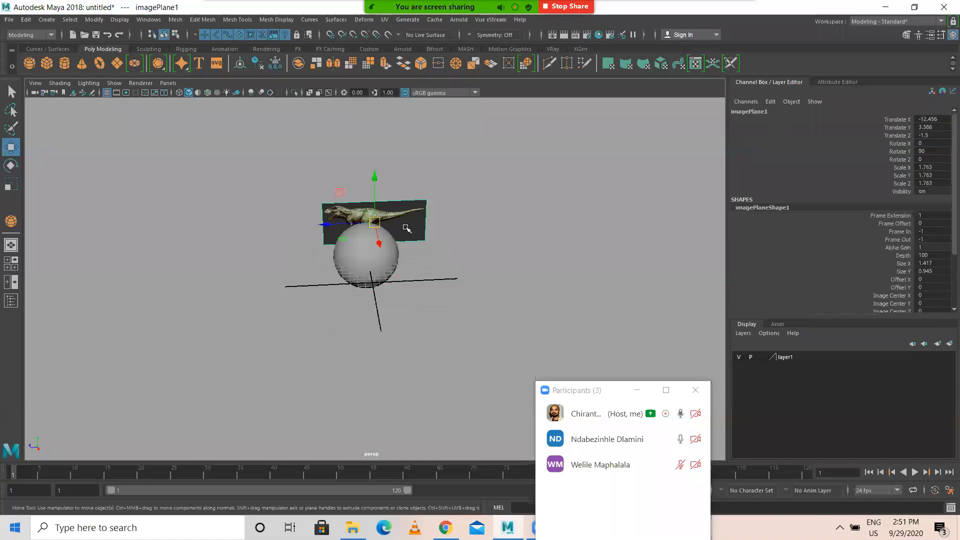
Step: Set the image plane's layer to Reference again and delete the test sphere
{"action": "left_click", "coordinate": [761, 357]}
{"action": "left_click", "coordinate": [761, 357]}
{"action": "left_click", "coordinate": [569, 286]}
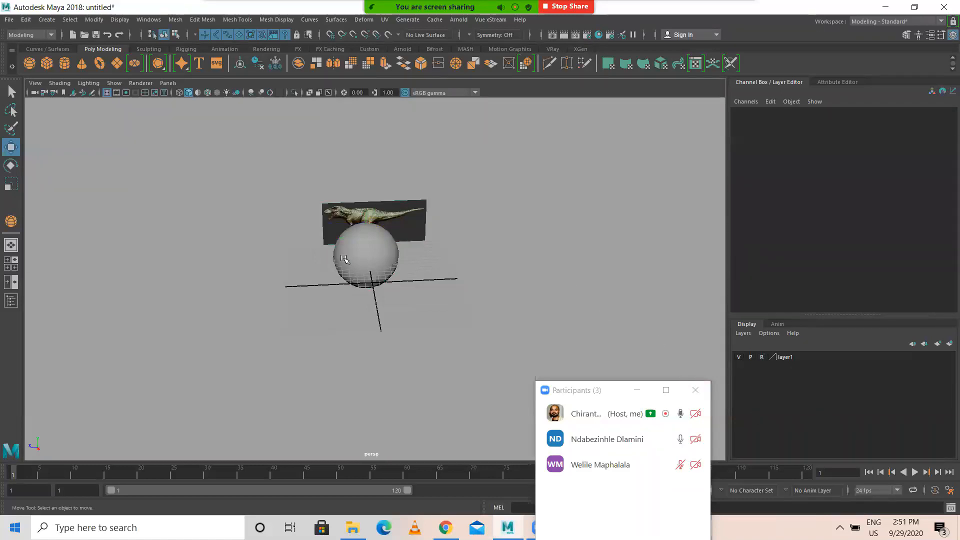
{"action": "left_click_drag", "start_coordinate": [345, 256], "coordinate": [424, 271]}
{"action": "key", "text": "Delete"}
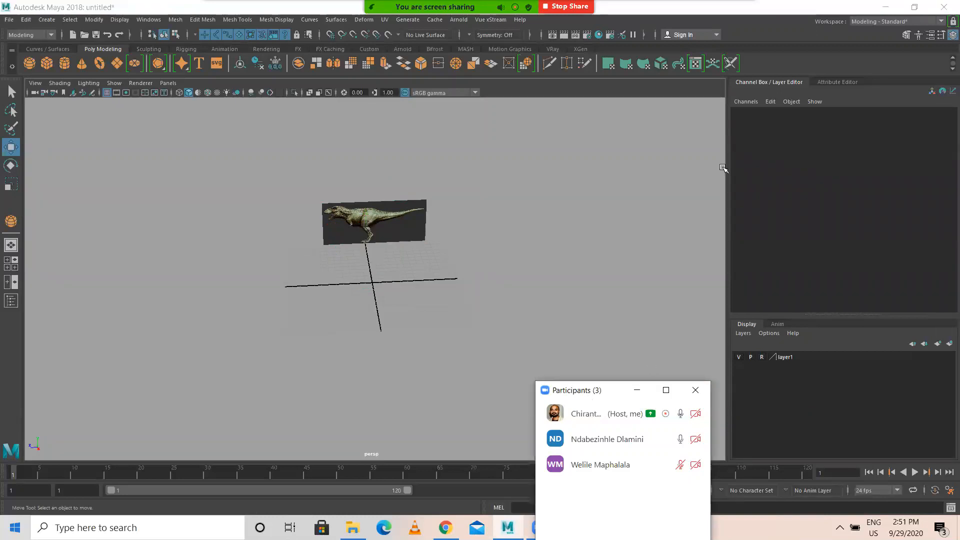
Step: Widen the viewport area, compare the perspective and side views, and frame the whole T-Rex reference in the side view
{"action": "left_click_drag", "start_coordinate": [725, 168], "coordinate": [794, 168]}
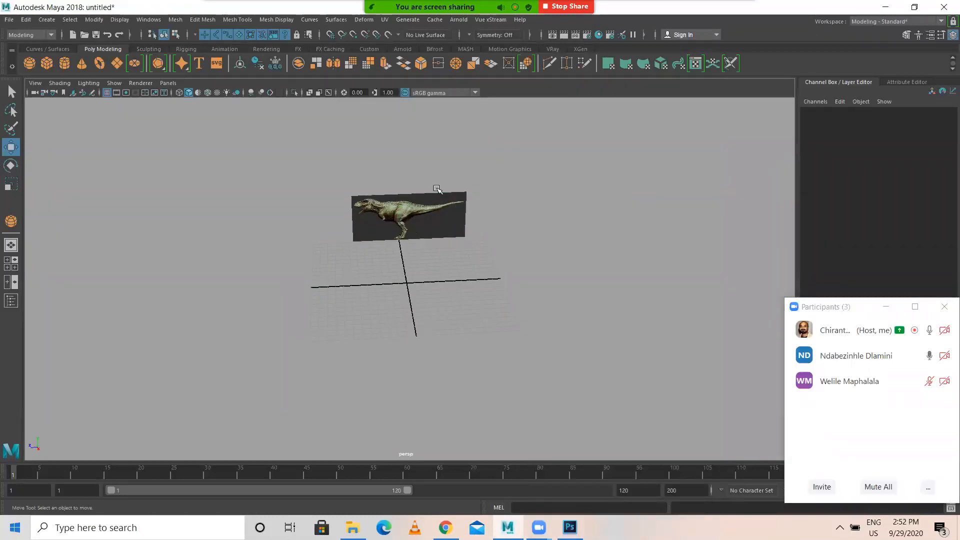
{"action": "left_click_drag", "start_coordinate": [403, 219], "coordinate": [381, 270], "text": "alt"}
{"action": "key", "text": "space"}
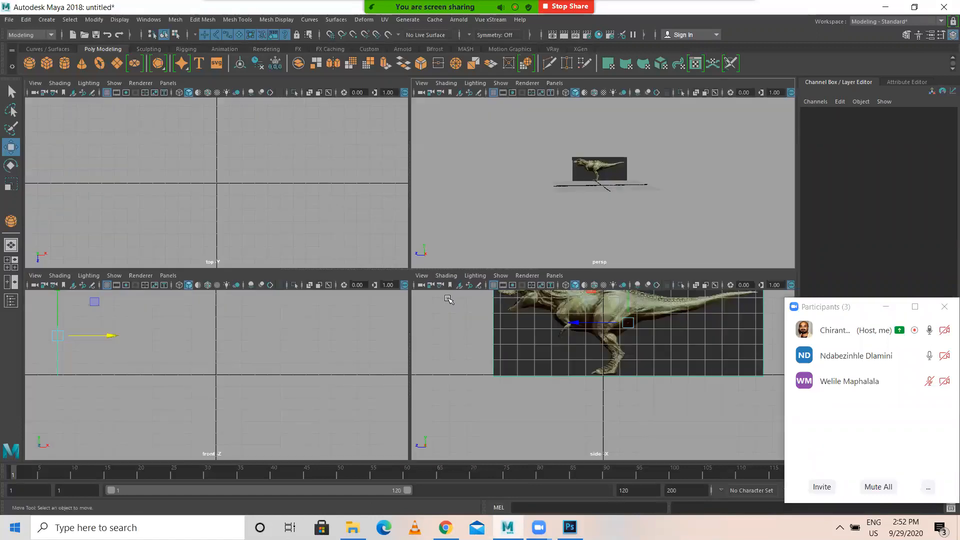
{"action": "key", "text": "space"}
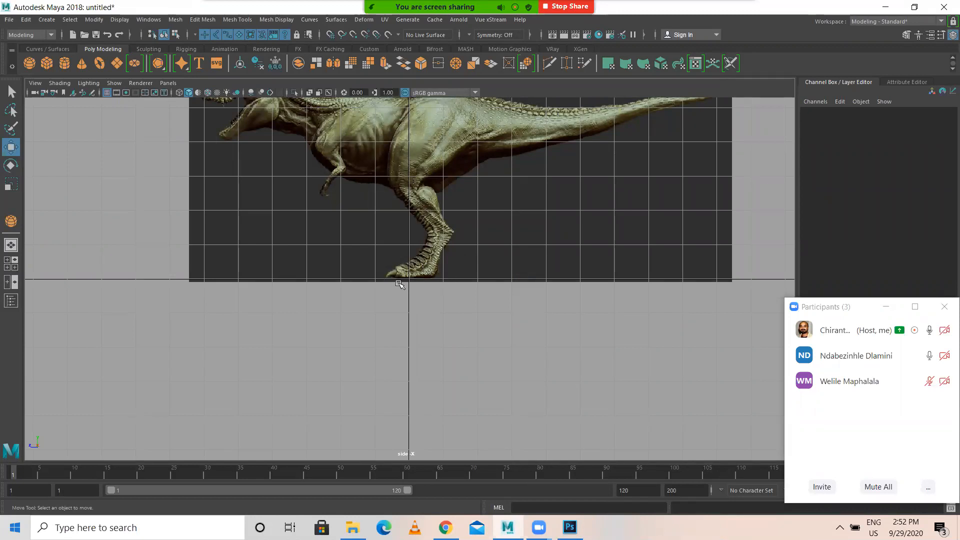
{"action": "key", "text": "space"}
{"action": "key", "text": "space"}
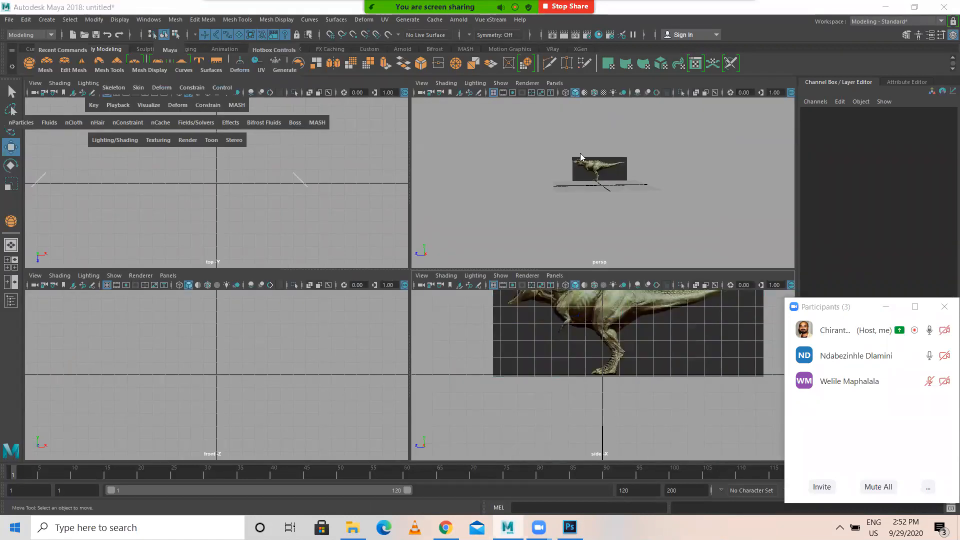
{"action": "left_click_drag", "start_coordinate": [469, 250], "coordinate": [377, 276], "text": "alt"}
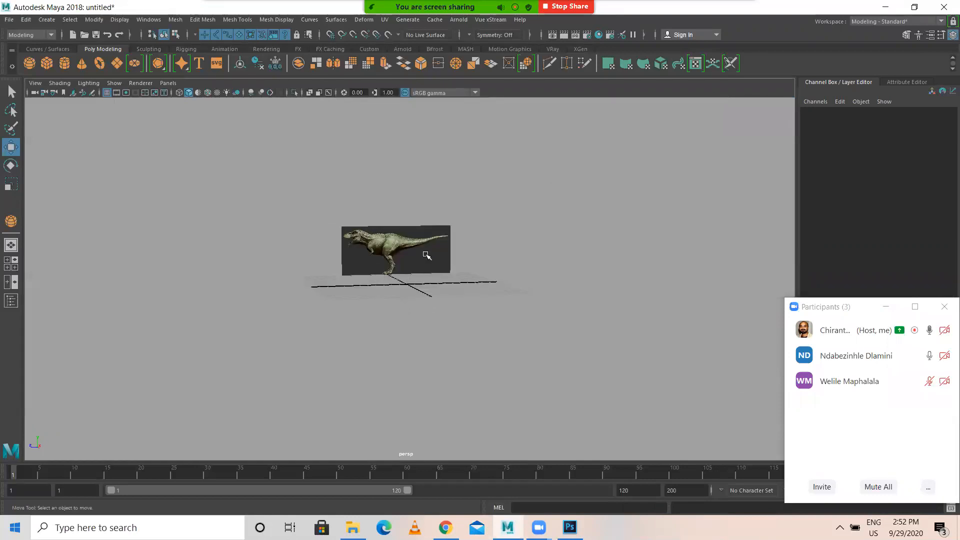
{"action": "key", "text": "space"}
{"action": "key", "text": "space"}
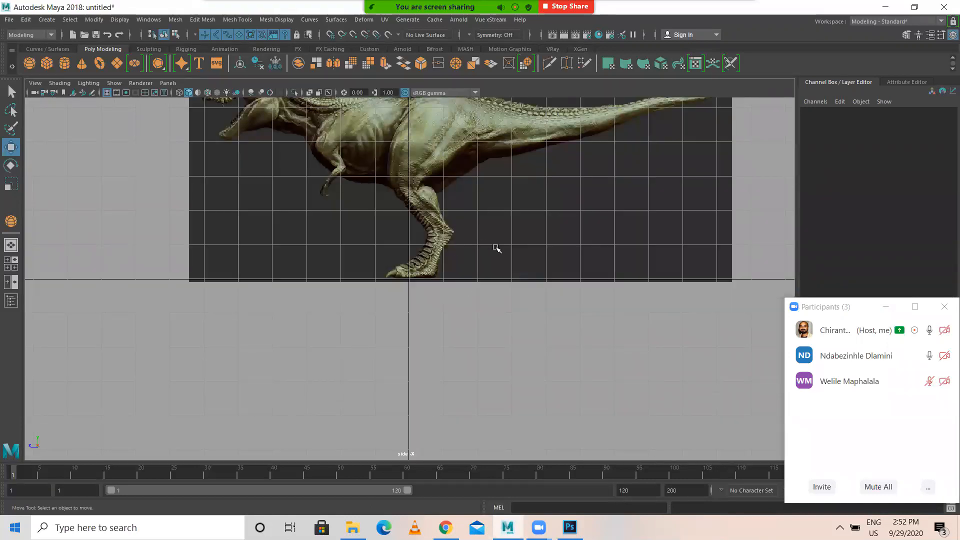
{"action": "middle_click_drag", "start_coordinate": [496, 248], "coordinate": [480, 388], "text": "alt"}
{"action": "scroll", "coordinate": [476, 274], "scroll_direction": "down", "scroll_amount": 2}
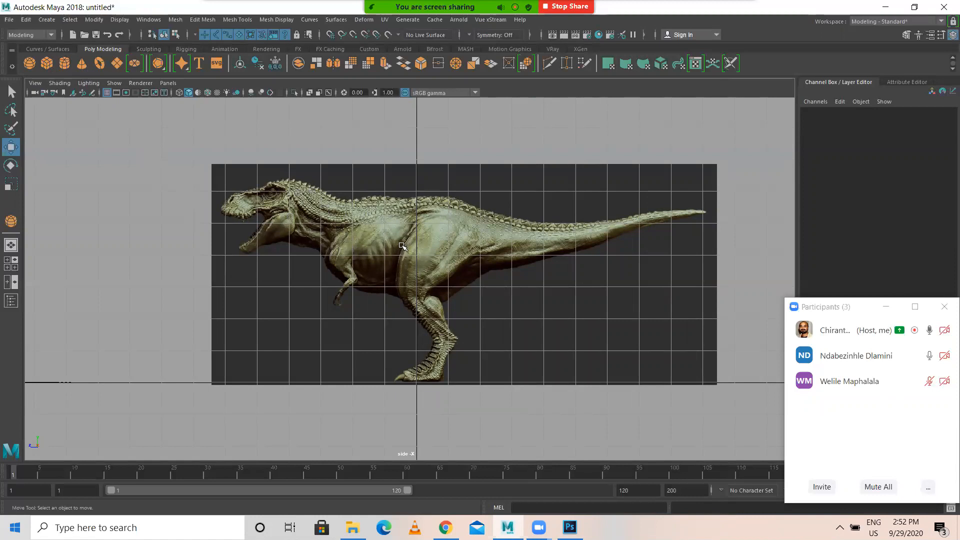
Step: Inspect the T-Rex reference closely in the side view and admit the waiting participant to the meeting
{"action": "scroll", "coordinate": [321, 217], "scroll_direction": "up", "scroll_amount": 5}
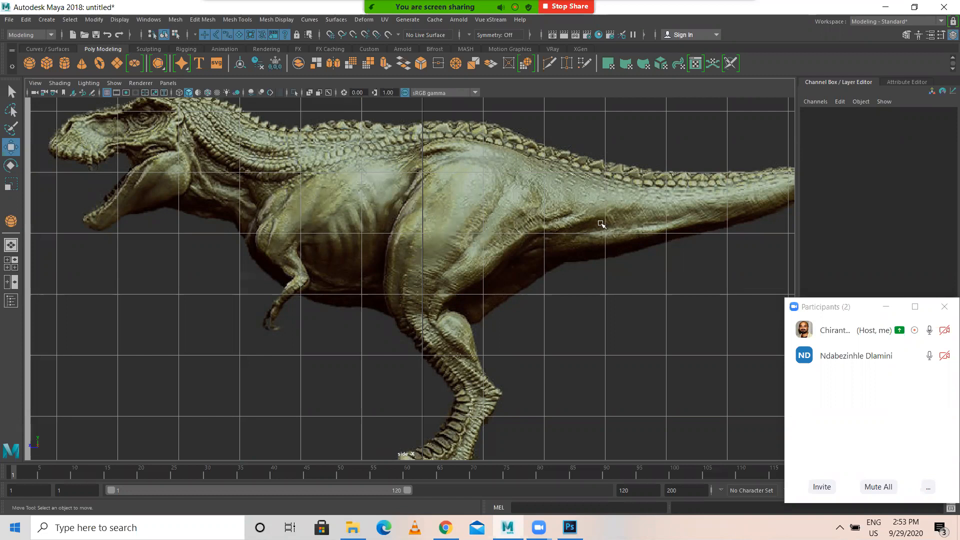
{"action": "scroll", "coordinate": [445, 205], "scroll_direction": "down", "scroll_amount": 4}
{"action": "scroll", "coordinate": [413, 244], "scroll_direction": "up", "scroll_amount": 2}
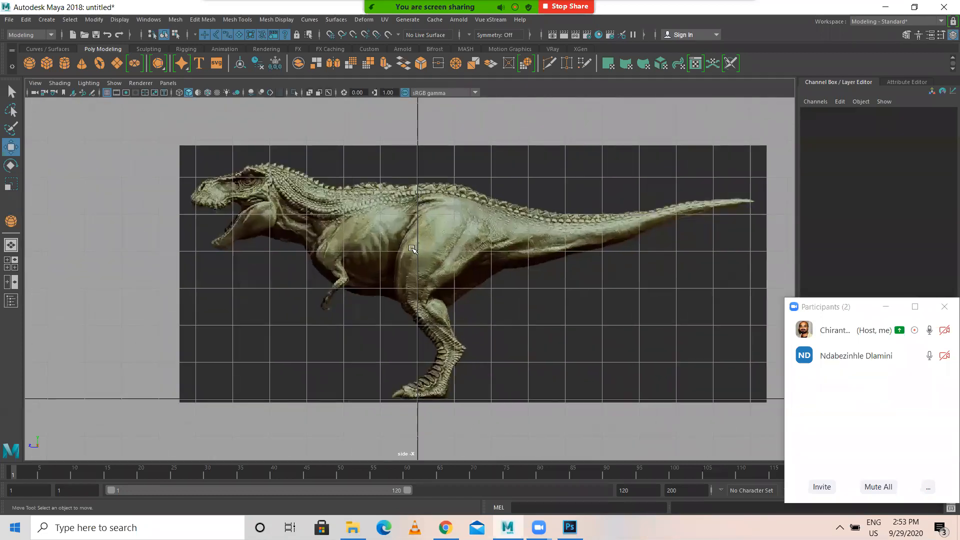
{"action": "scroll", "coordinate": [412, 241], "scroll_direction": "up", "scroll_amount": 1}
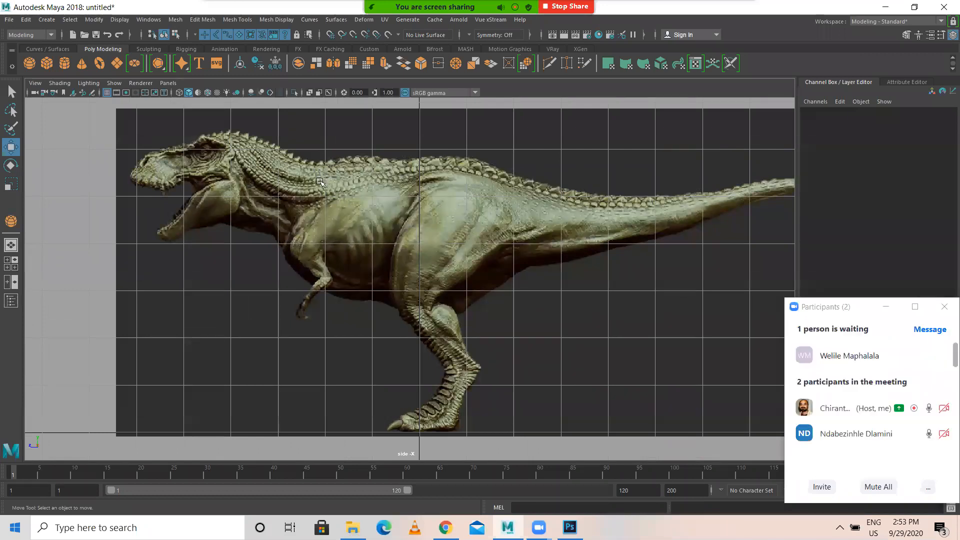
{"action": "left_click", "coordinate": [880, 356]}
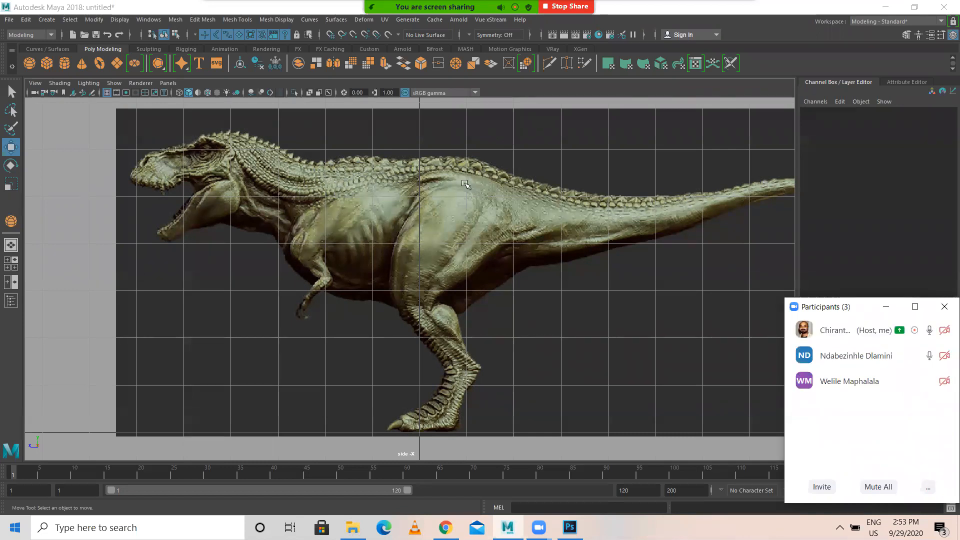
{"action": "left_click", "coordinate": [64, 63]}
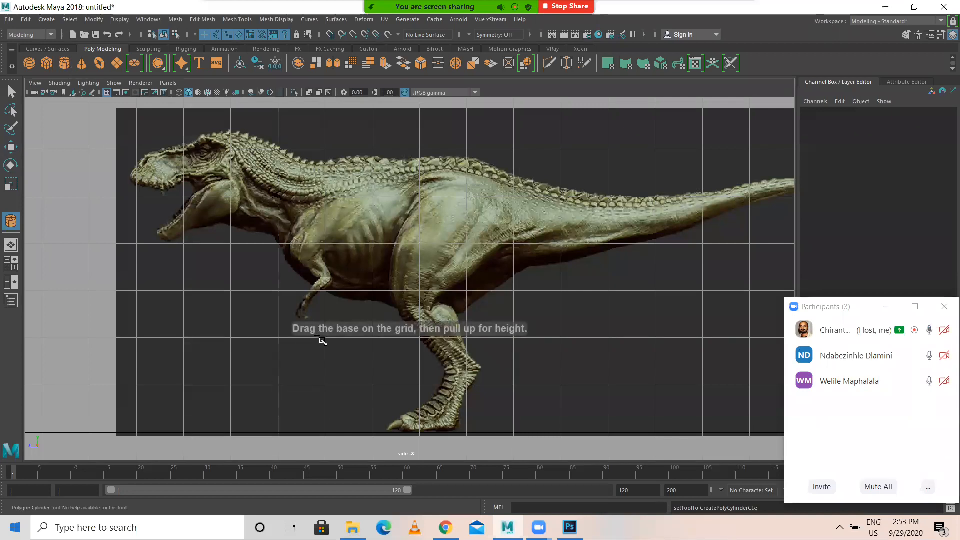
{"action": "key", "text": "w"}
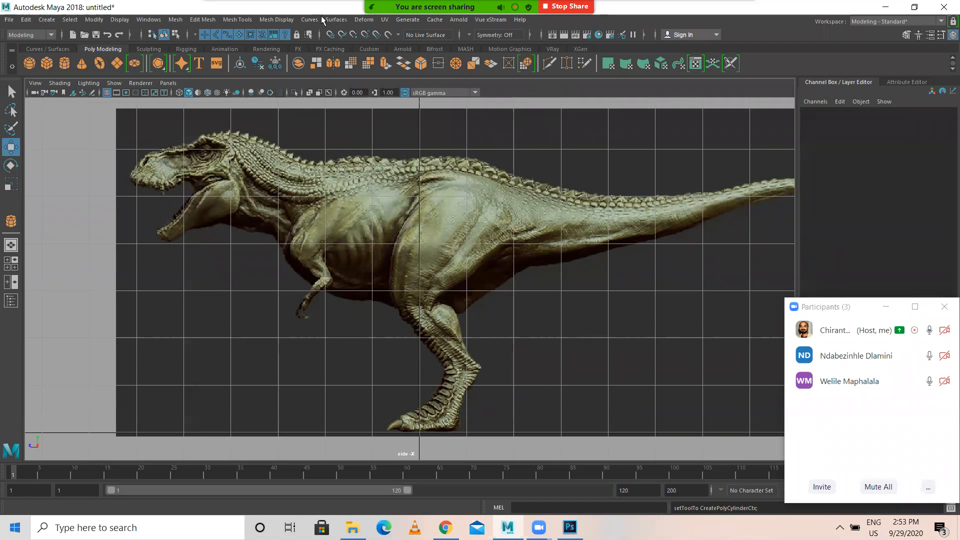
Step: Mute the meeting microphone and turn off Interactive Creation for polygon primitives
{"action": "key", "text": "alt+a"}
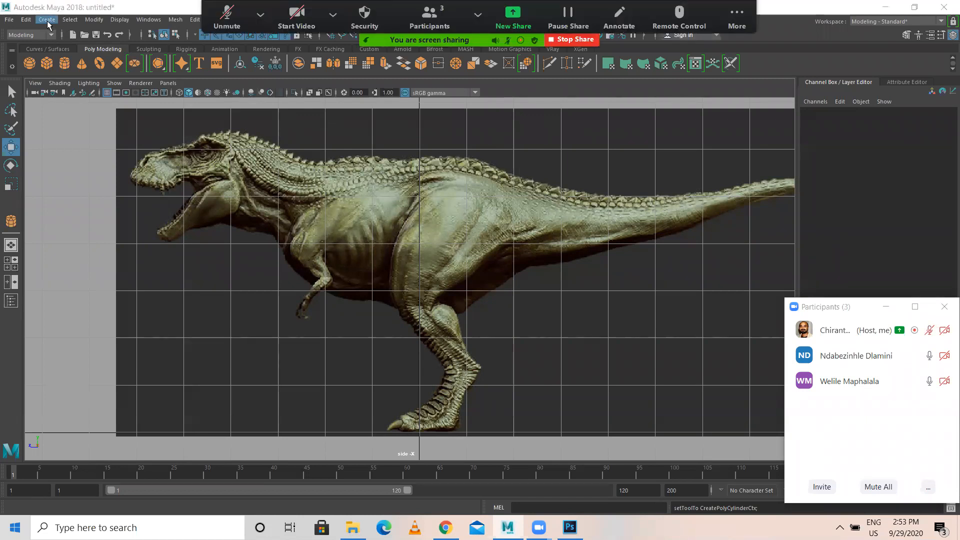
{"action": "left_click", "coordinate": [47, 21]}
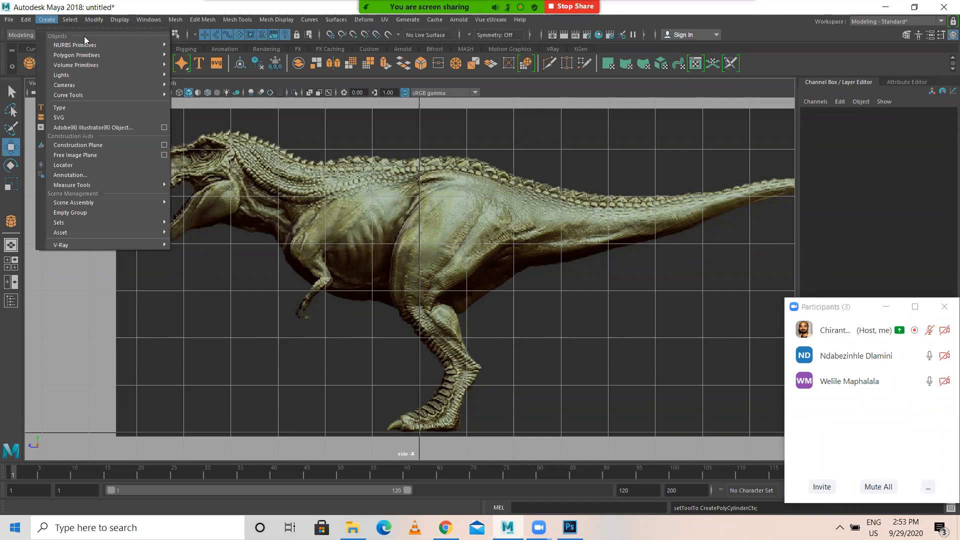
{"action": "mouse_move", "coordinate": [173, 66]}
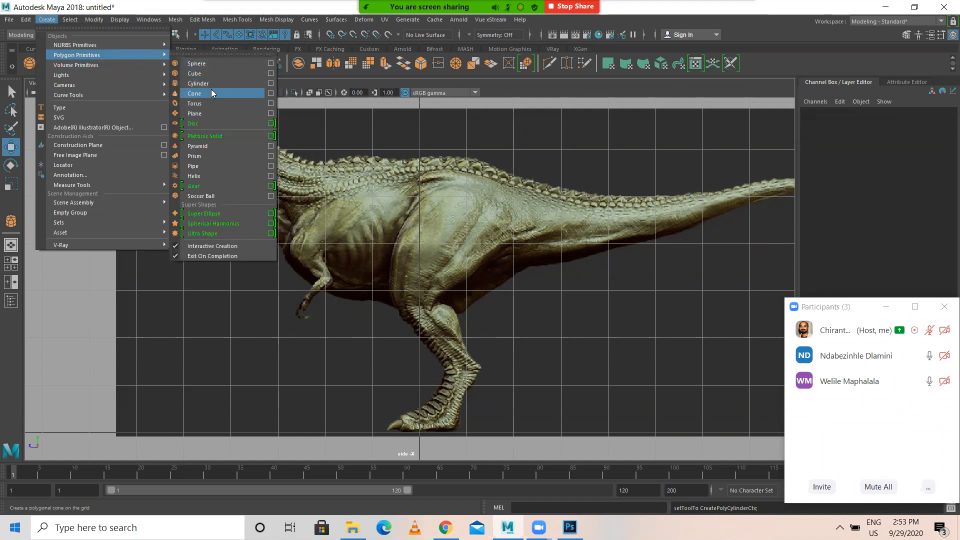
{"action": "left_click", "coordinate": [194, 246]}
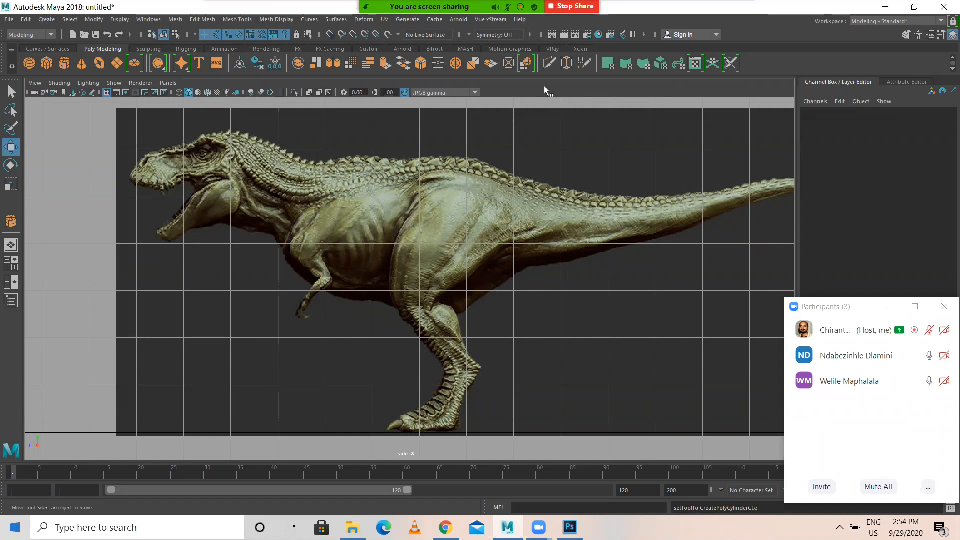
Step: Create a polygon cylinder and raise it onto the T-Rex's torso, at a Translate Y of about 4.5
{"action": "left_click", "coordinate": [64, 64]}
{"action": "left_click_drag", "start_coordinate": [420, 385], "coordinate": [419, 172]}
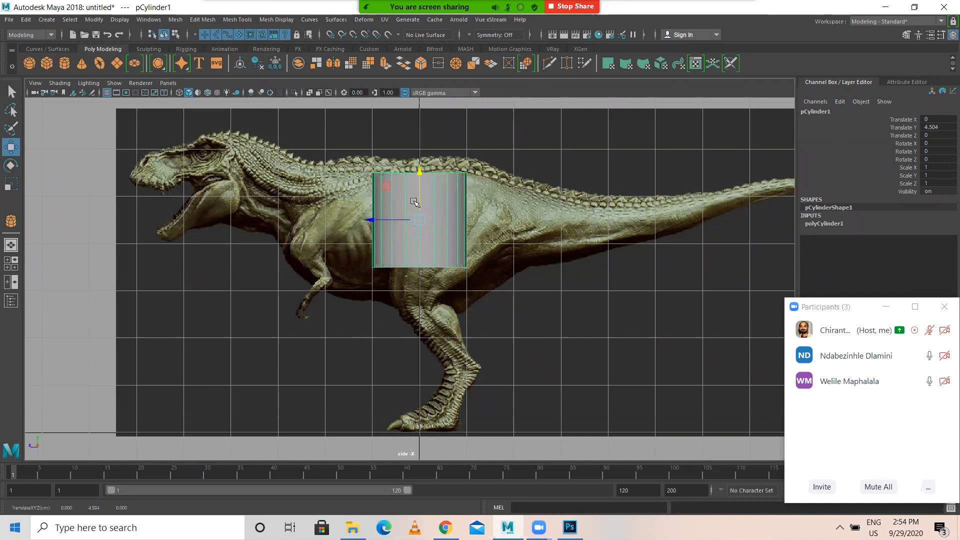
Step: Rotate the cylinder to about 87.8 degrees in X so that it lies along the T-Rex's body
{"action": "key", "text": "e"}
{"action": "left_click_drag", "start_coordinate": [394, 190], "coordinate": [390, 188]}
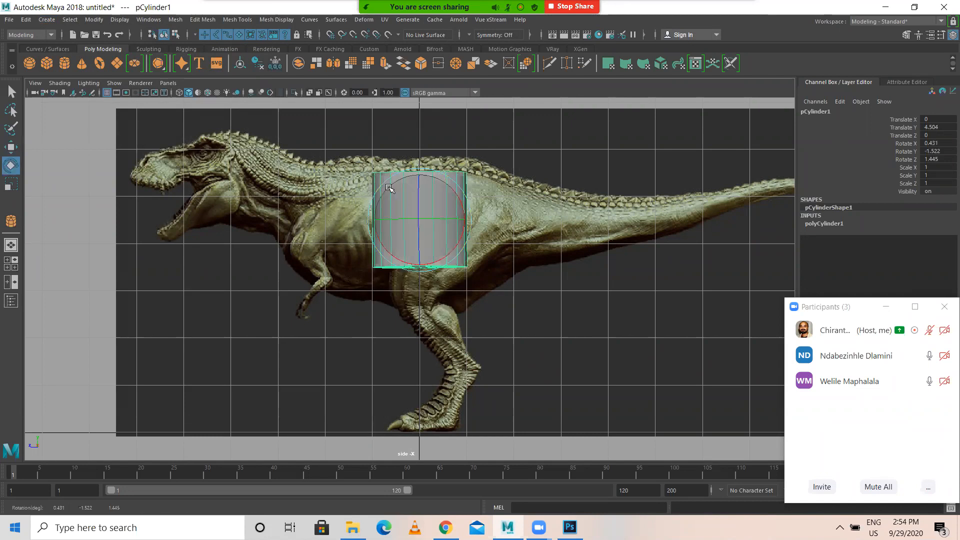
{"action": "key", "text": "ctrl+z"}
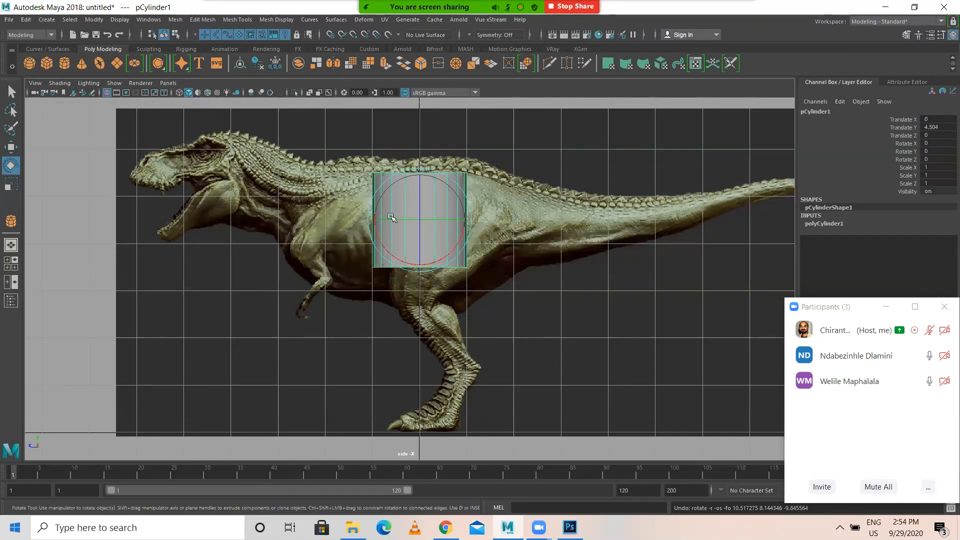
{"action": "left_click_drag", "start_coordinate": [386, 243], "coordinate": [441, 258]}
{"action": "key", "text": "w"}
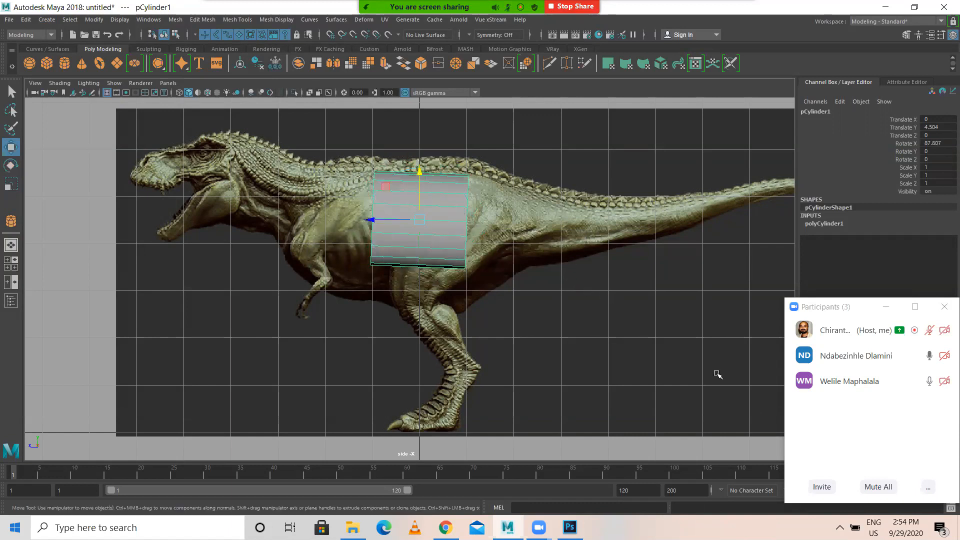
{"action": "left_click", "coordinate": [840, 527]}
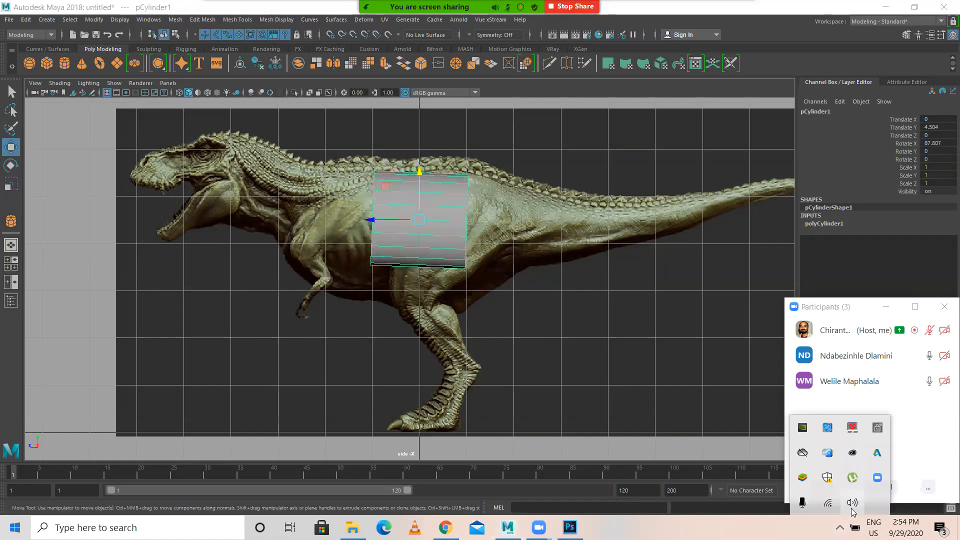
{"action": "left_click", "coordinate": [730, 497]}
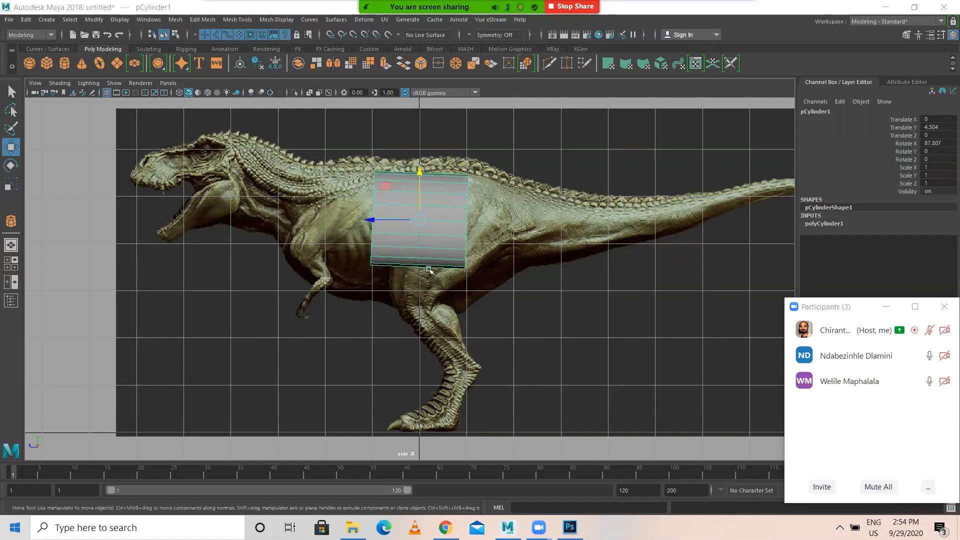
Step: Reposition the cylinder at a Translate Y of about 4.42 and set its Translate Z to 0
{"action": "left_click_drag", "start_coordinate": [420, 222], "coordinate": [392, 226]}
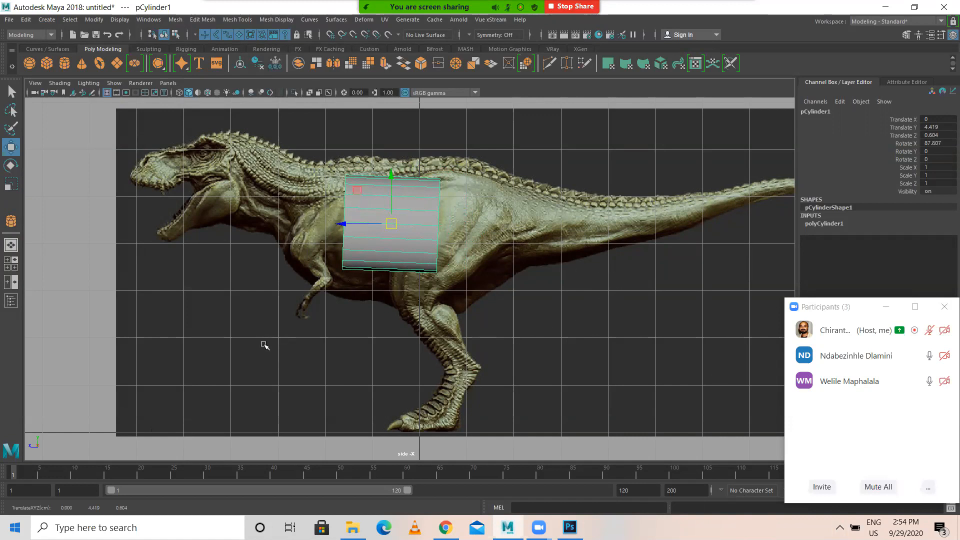
{"action": "left_click", "coordinate": [948, 135]}
{"action": "type", "text": "0"}
{"action": "key", "text": "Return"}
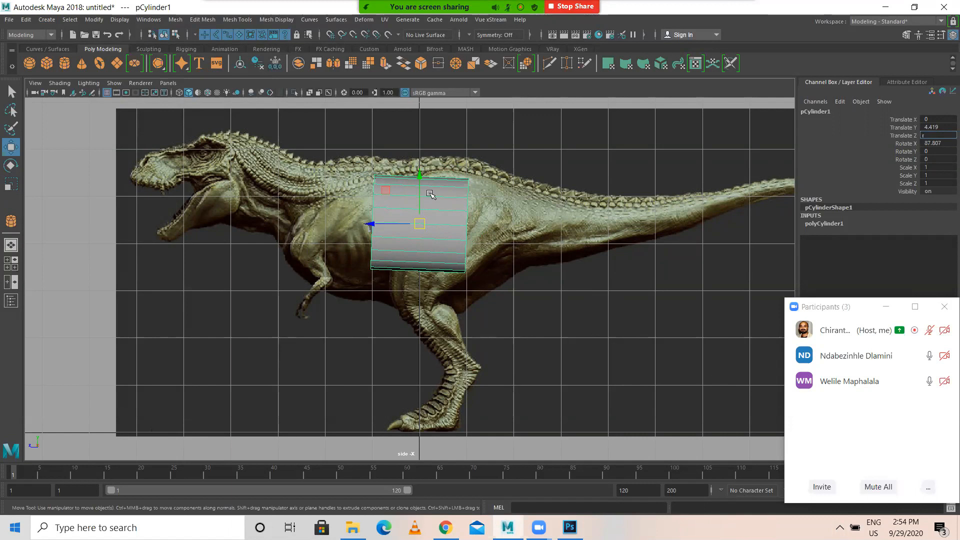
{"action": "key", "text": "Return"}
Step: Adjust the cylinder's X rotation to about 89.2 degrees and scale it uniformly to about 1.29 to match the torso's thickness
{"action": "key", "text": "e"}
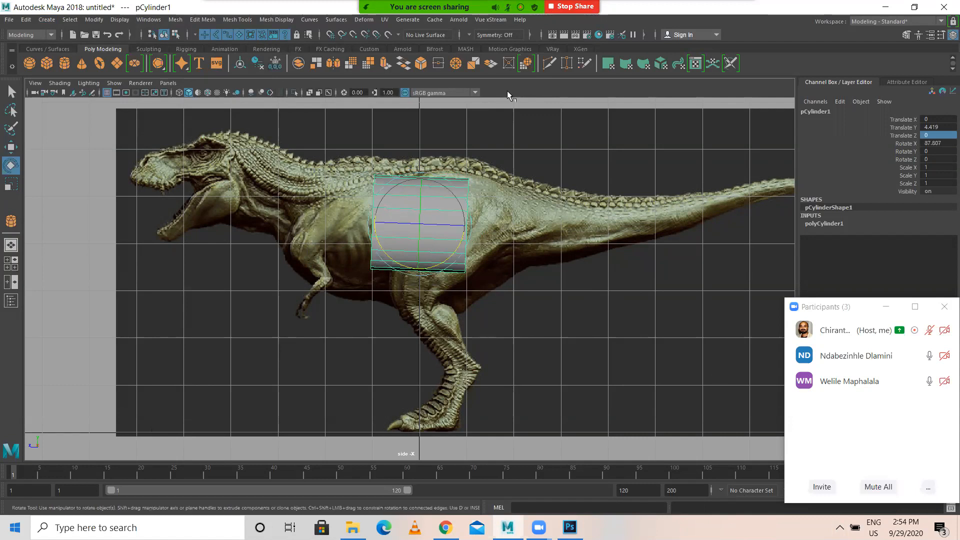
{"action": "left_click_drag", "start_coordinate": [380, 243], "coordinate": [384, 244]}
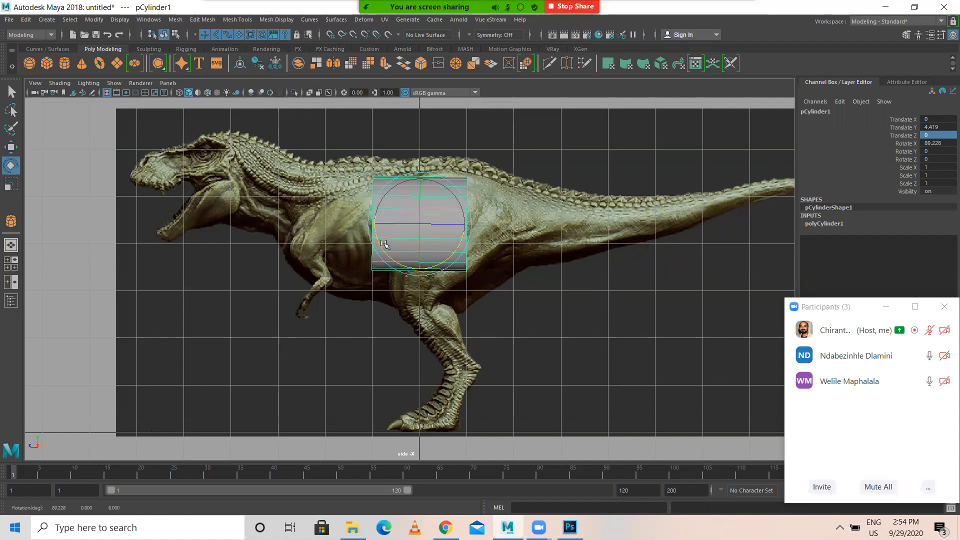
{"action": "key", "text": "r"}
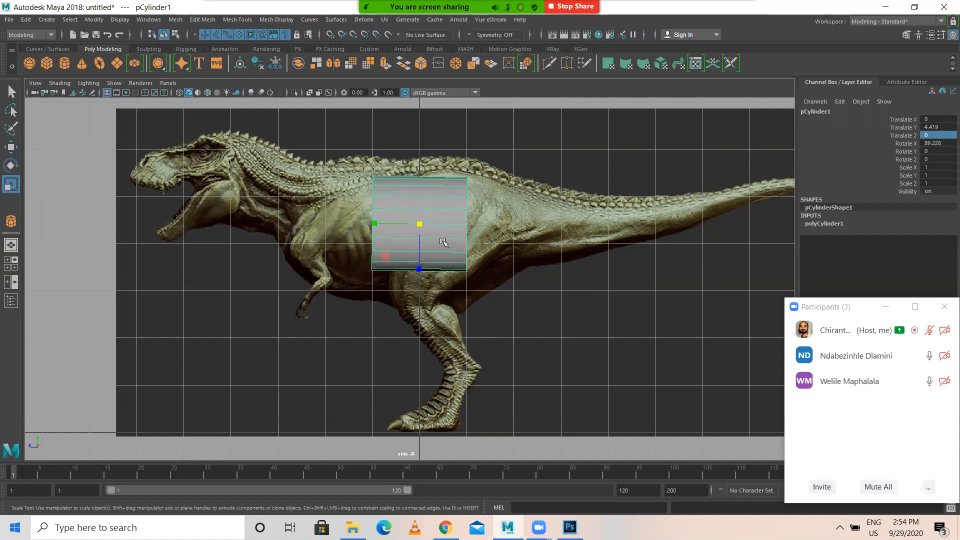
{"action": "left_click_drag", "start_coordinate": [418, 228], "coordinate": [439, 233]}
{"action": "left_click", "coordinate": [11, 91]}
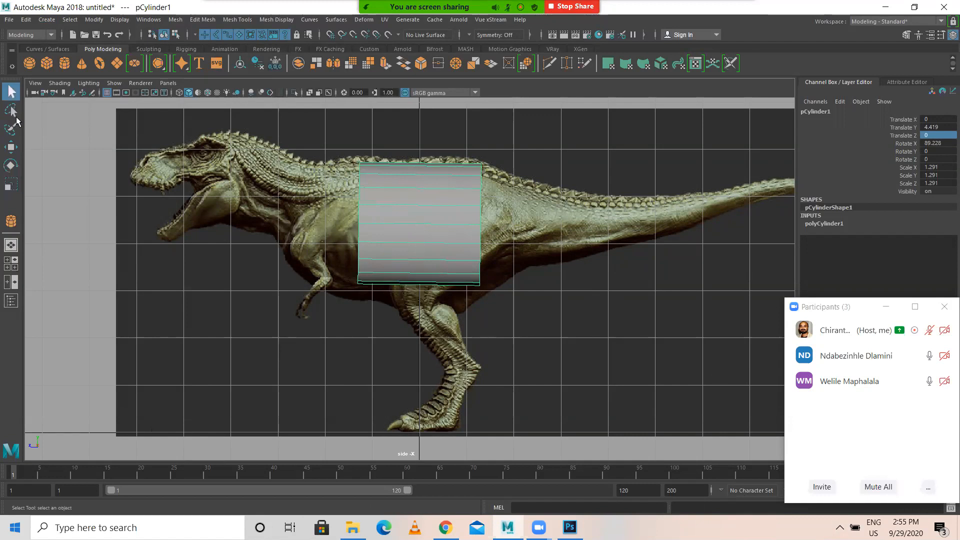
{"action": "left_click", "coordinate": [11, 147]}
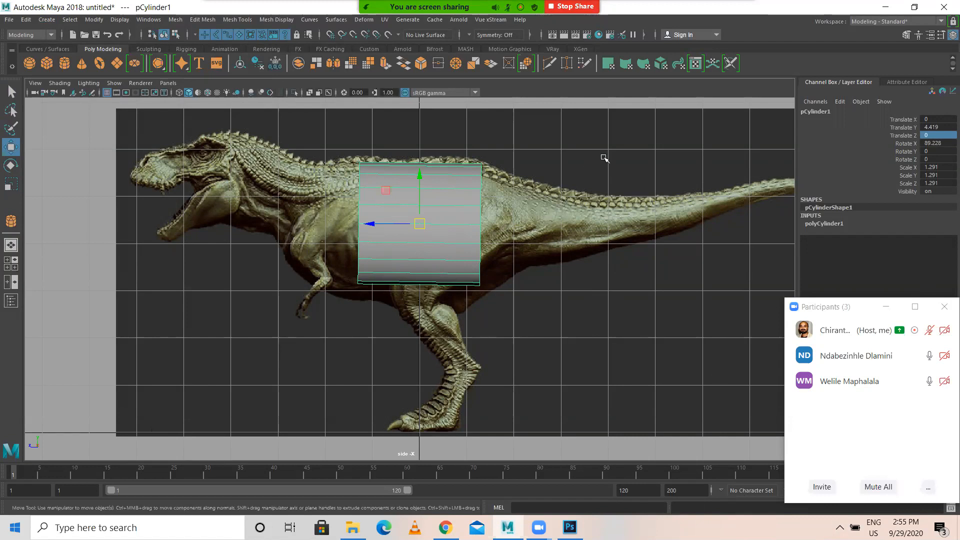
Step: Expand the cylinder's construction inputs and shift it toward the head to a Translate Z of about 0.22, using wireframe display
{"action": "left_click", "coordinate": [825, 224]}
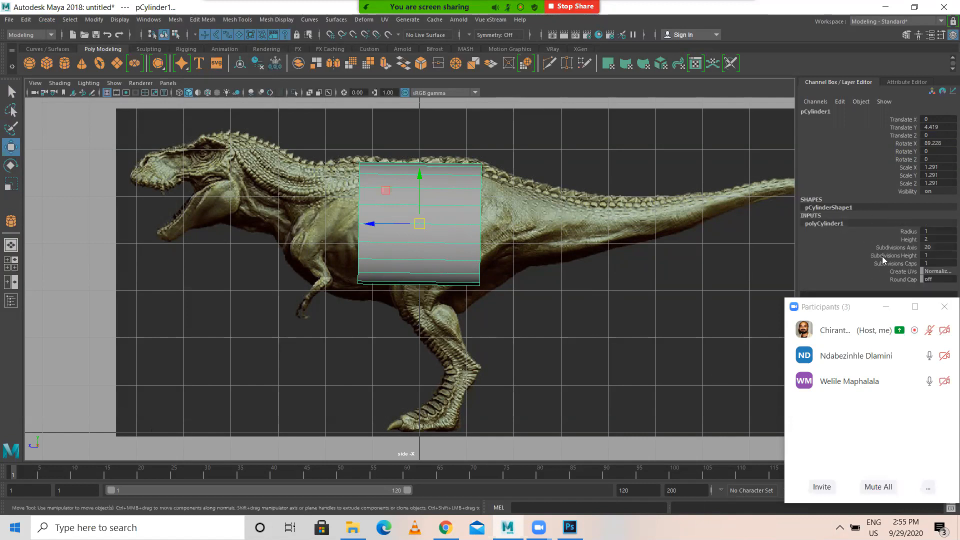
{"action": "left_click_drag", "start_coordinate": [368, 223], "coordinate": [360, 225]}
{"action": "key", "text": "4"}
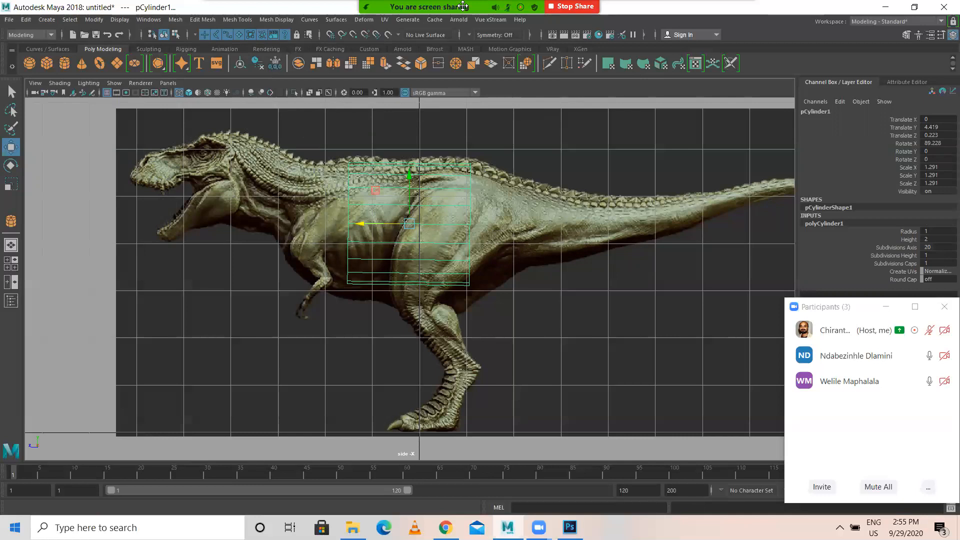
Step: Unmute the meeting microphone and review the Interactive Creation option of the polygon primitives
{"action": "key", "text": "alt+a"}
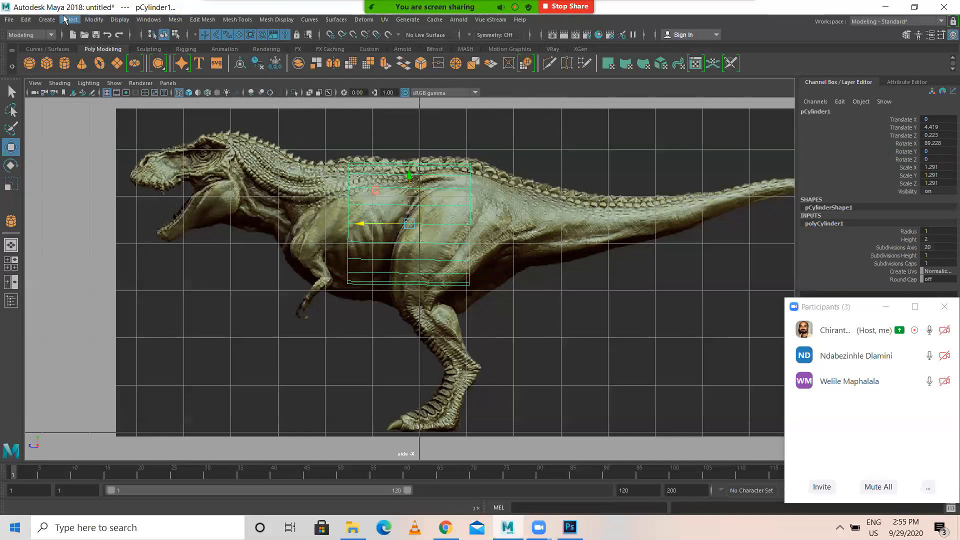
{"action": "left_click", "coordinate": [46, 19]}
{"action": "mouse_move", "coordinate": [74, 54]}
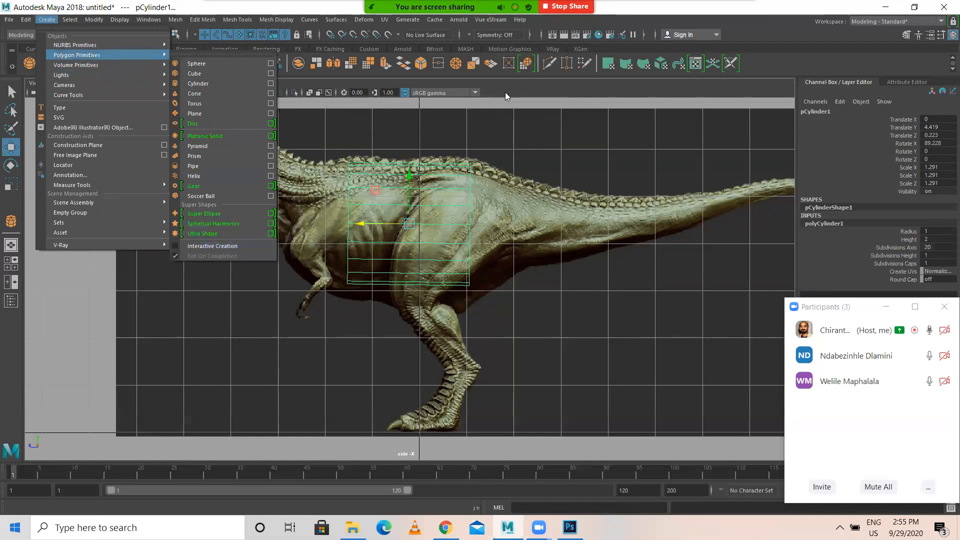
{"action": "key", "text": "Escape"}
{"action": "key", "text": "Escape"}
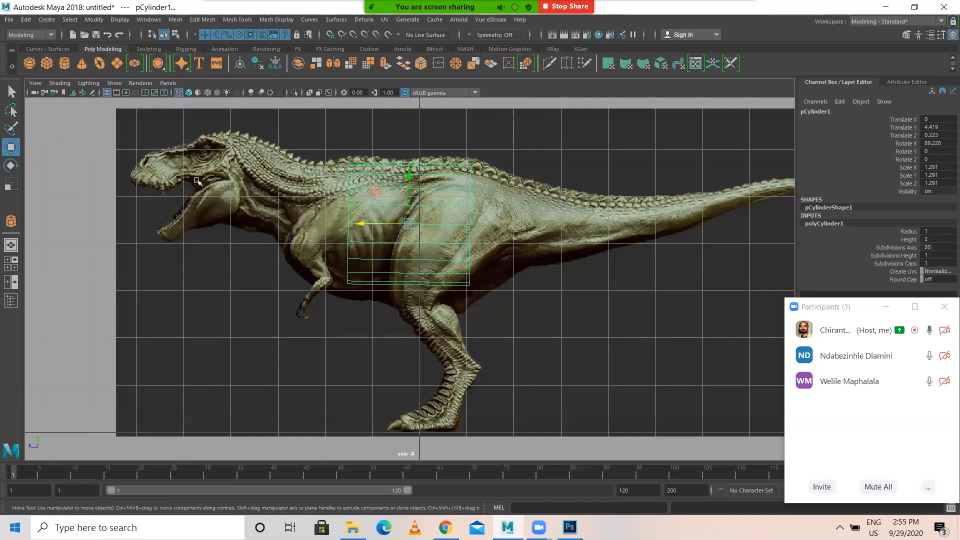
Step: Show the cylinder shaded in the perspective view and set its Subdivisions Caps to 0
{"action": "key", "text": "5"}
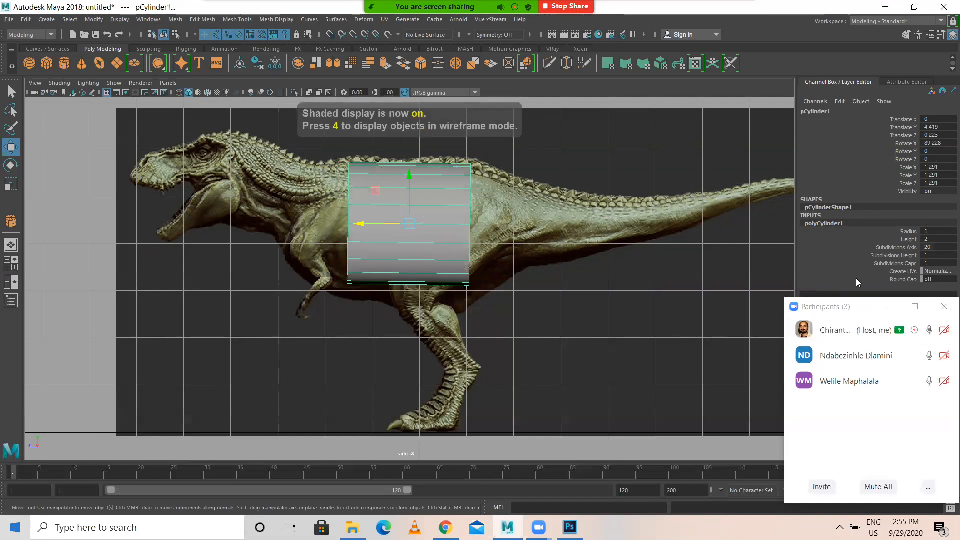
{"action": "key", "text": "space"}
{"action": "key", "text": "space"}
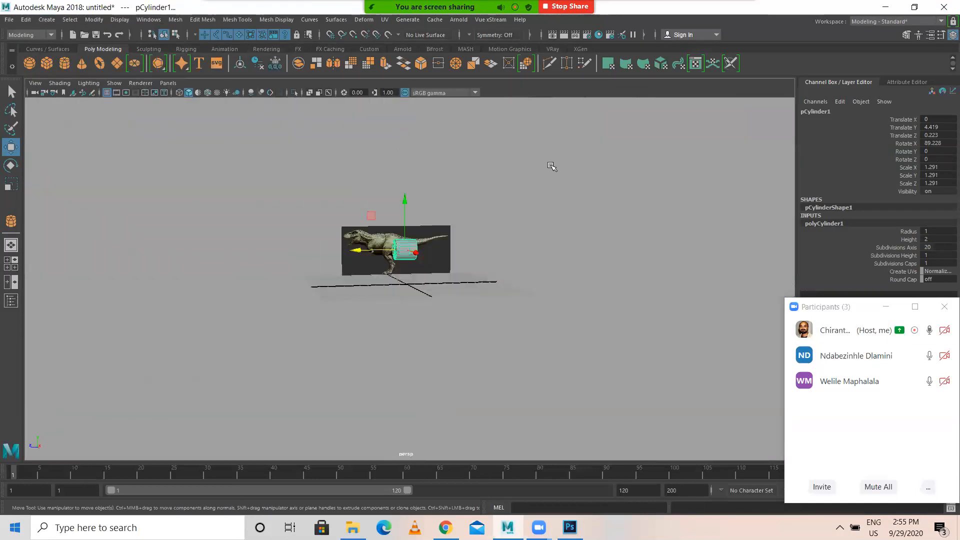
{"action": "left_click_drag", "start_coordinate": [473, 218], "coordinate": [506, 225], "text": "alt"}
{"action": "right_click_drag", "start_coordinate": [505, 225], "coordinate": [874, 340], "text": "alt"}
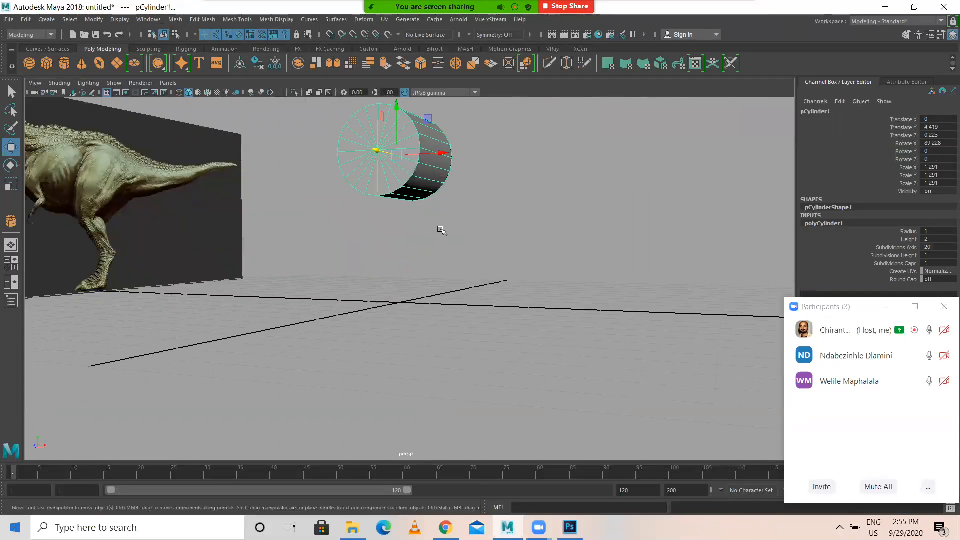
{"action": "left_click_drag", "start_coordinate": [518, 221], "coordinate": [415, 216], "text": "alt"}
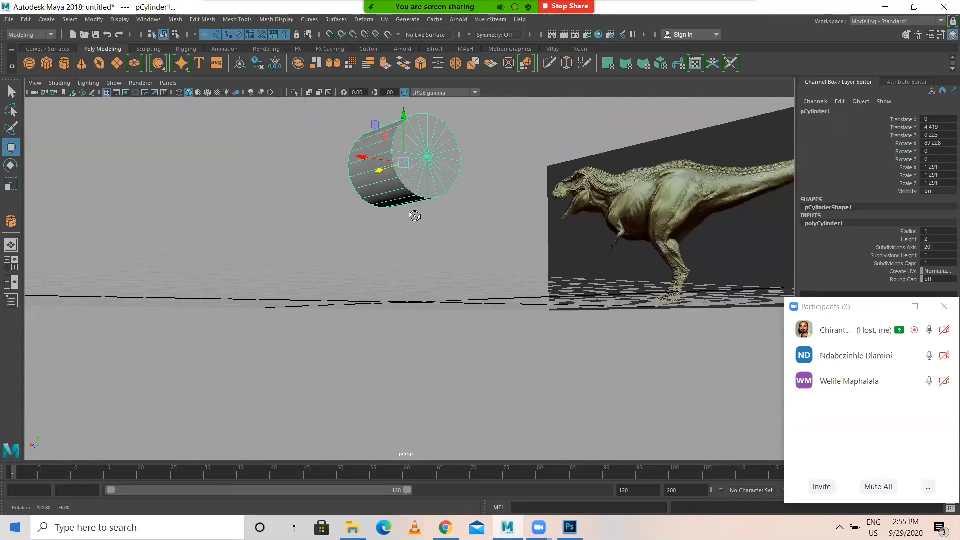
{"action": "left_click", "coordinate": [907, 264]}
{"action": "middle_click_drag", "start_coordinate": [894, 265], "coordinate": [404, 225]}
{"action": "left_click_drag", "start_coordinate": [407, 252], "coordinate": [473, 259], "text": "alt"}
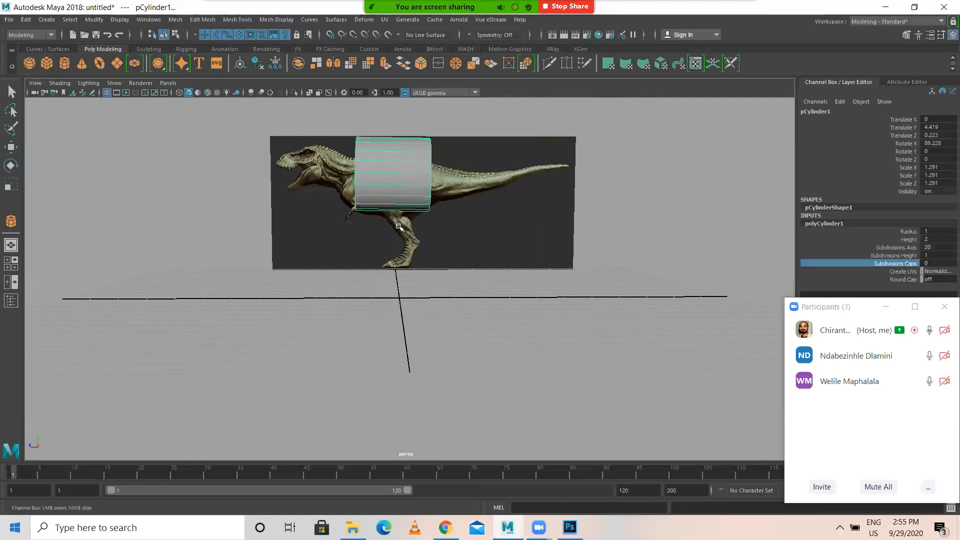
Step: Set the cylinder's Subdivisions Height to 5 and display it in wireframe over the torso in the side view
{"action": "left_click", "coordinate": [900, 255]}
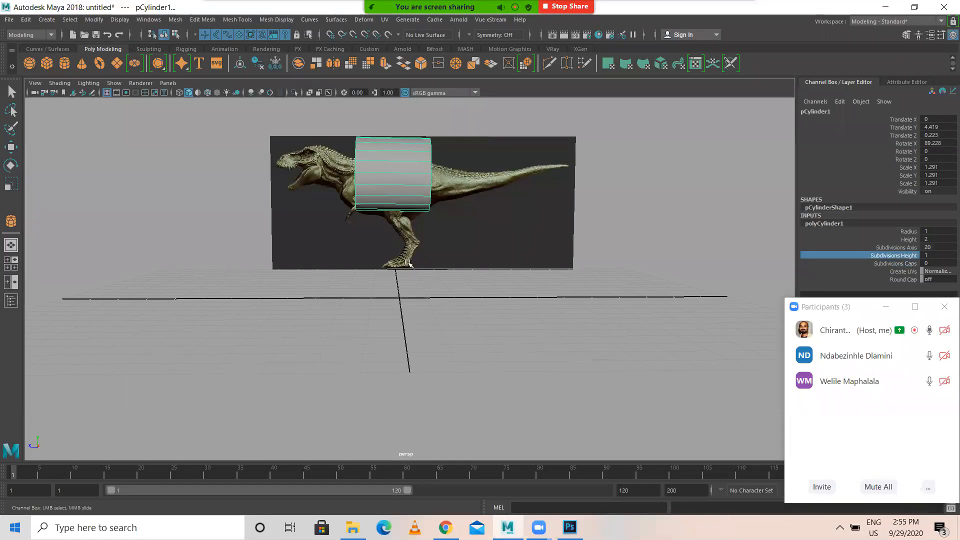
{"action": "middle_click_drag", "start_coordinate": [407, 265], "coordinate": [428, 265]}
{"action": "key", "text": "space"}
{"action": "key", "text": "space"}
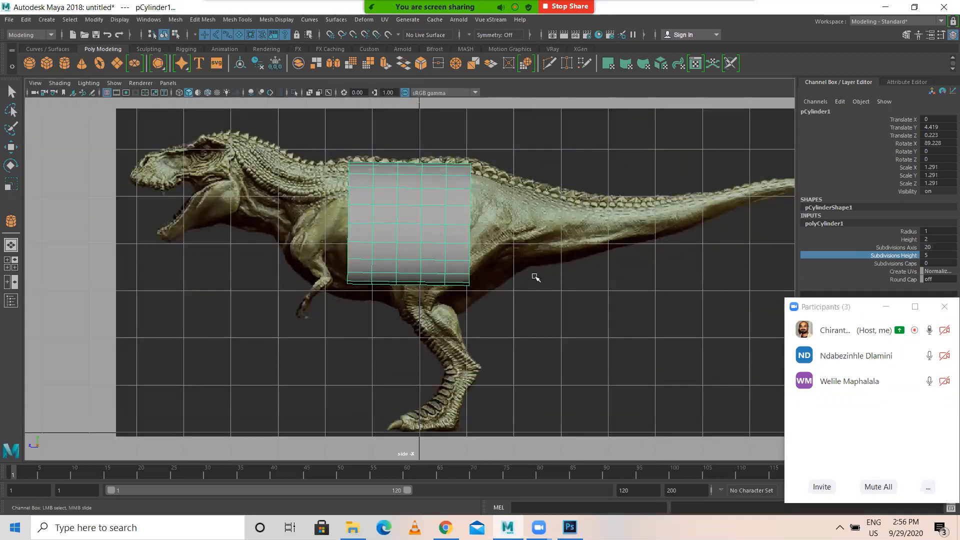
{"action": "key", "text": "w"}
{"action": "key", "text": "4"}
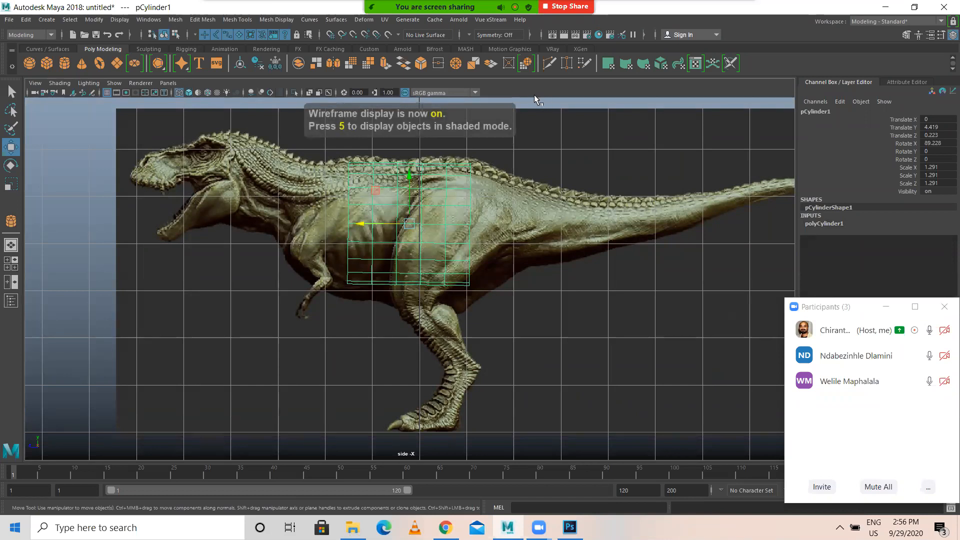
{"action": "scroll", "coordinate": [411, 209], "scroll_direction": "up", "scroll_amount": 1}
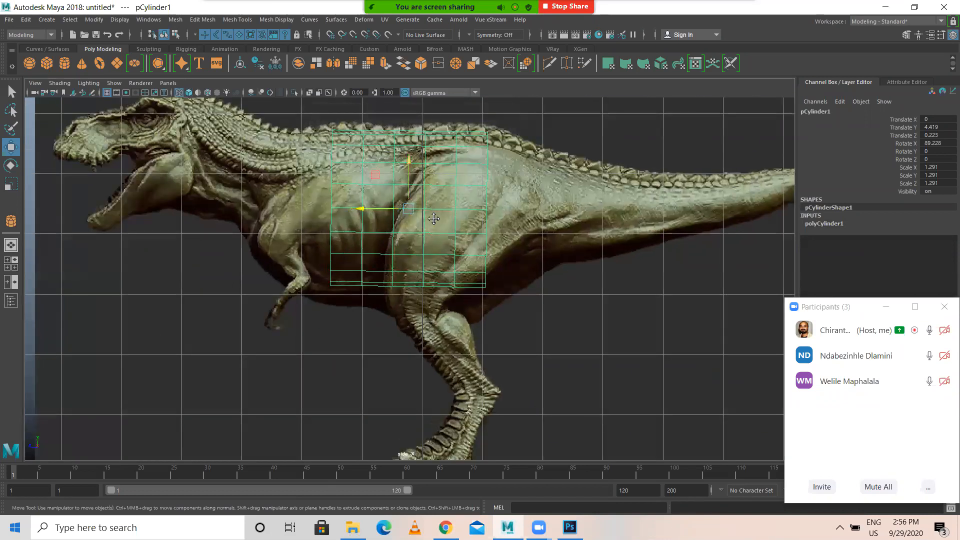
{"action": "scroll", "coordinate": [442, 251], "scroll_direction": "up", "scroll_amount": 1}
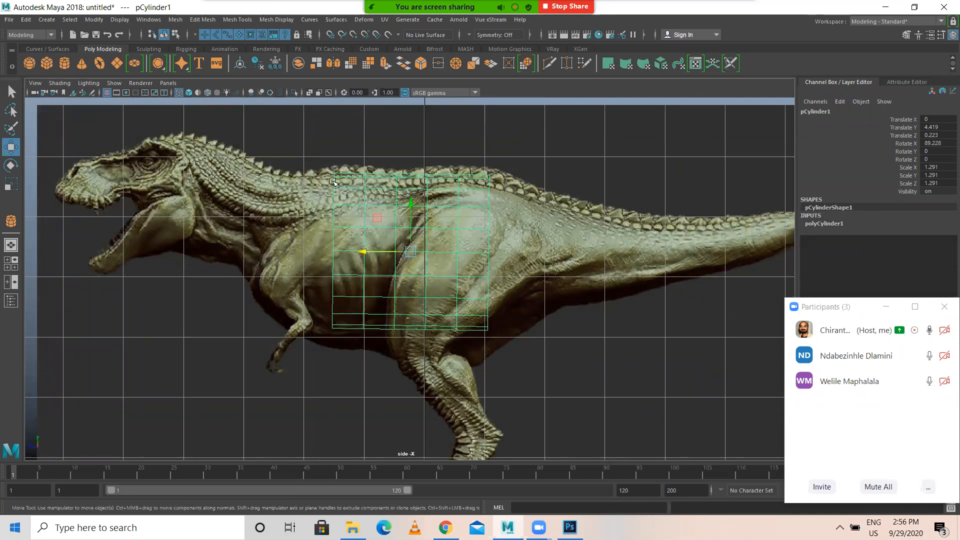
Step: Move the meeting participants window clear of the layer list and return the image plane's layer1 to Normal
{"action": "left_click", "coordinate": [834, 307]}
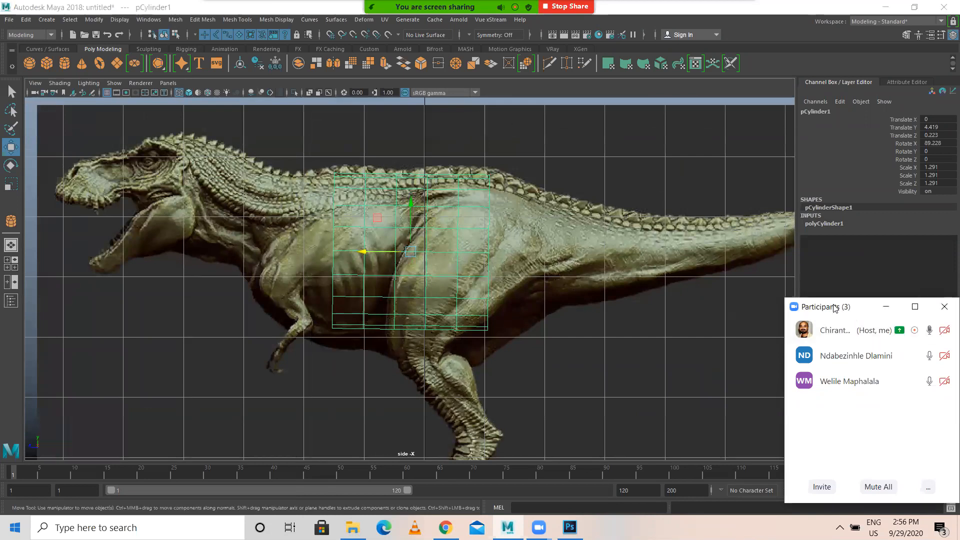
{"action": "left_click_drag", "start_coordinate": [834, 308], "coordinate": [671, 410]}
{"action": "left_click", "coordinate": [831, 357]}
Step: Select the T-Rex image plane and lower its Alpha Gain to make it semi-transparent
{"action": "left_click", "coordinate": [622, 123]}
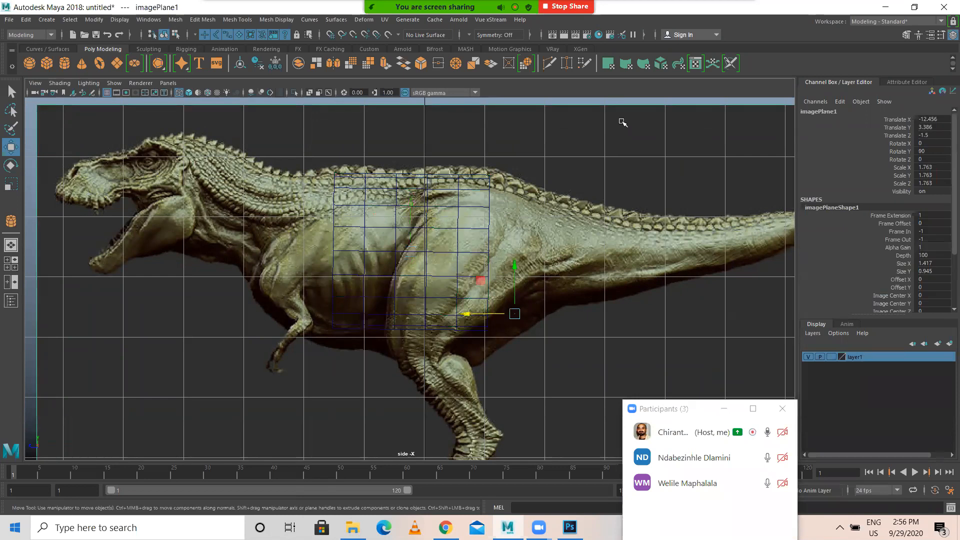
{"action": "double_click", "coordinate": [939, 247]}
{"action": "key", "text": "Return"}
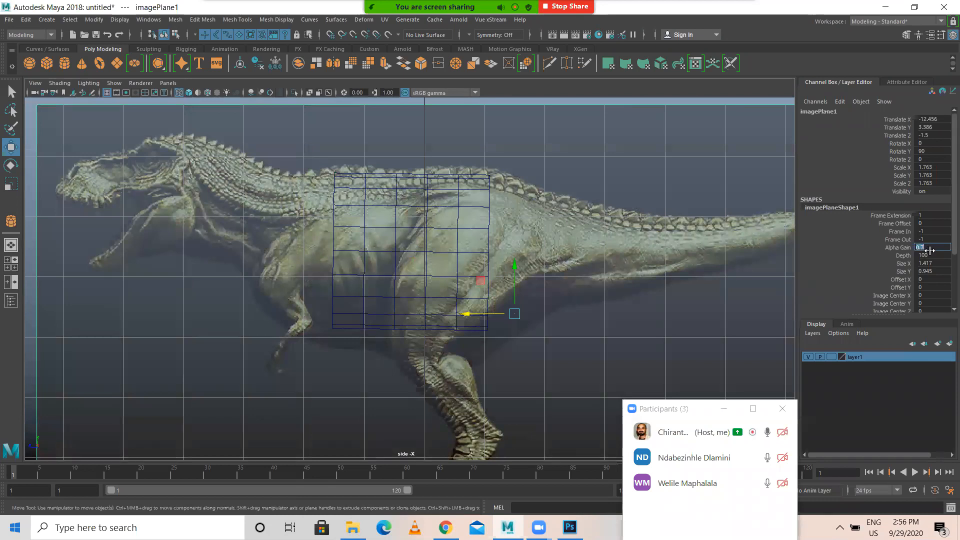
Step: Set the image plane's Alpha Gain to 0.6 and lock layer1 as Reference
{"action": "type", "text": ".6"}
{"action": "key", "text": "Return"}
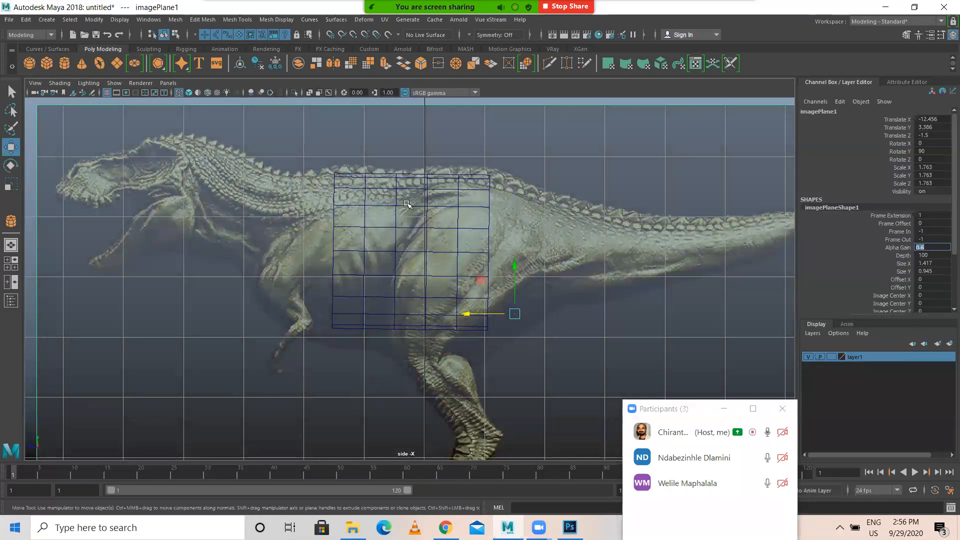
{"action": "left_click", "coordinate": [831, 357]}
{"action": "left_click", "coordinate": [831, 356]}
Step: Select the cylinder over the torso and move the meeting participants window off the side view
{"action": "left_click", "coordinate": [448, 228]}
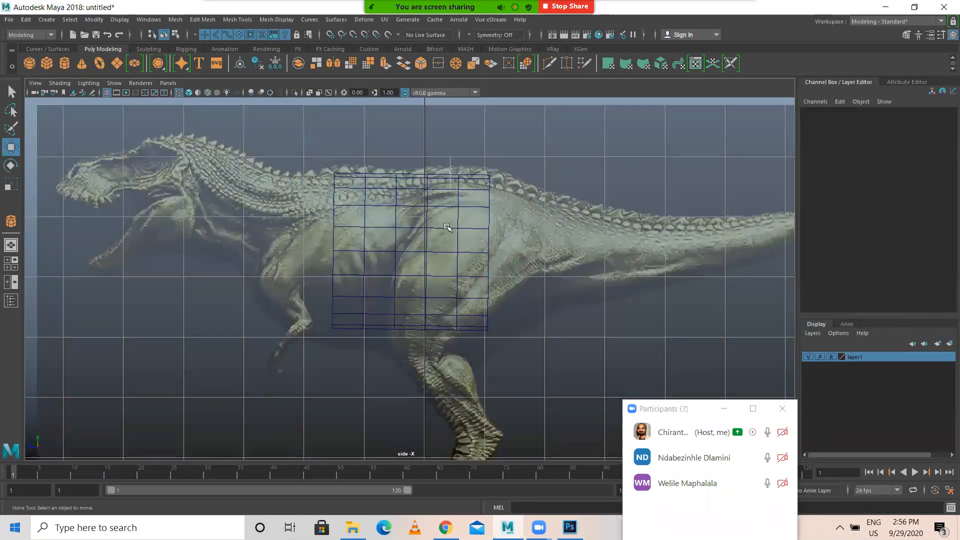
{"action": "left_click", "coordinate": [454, 233]}
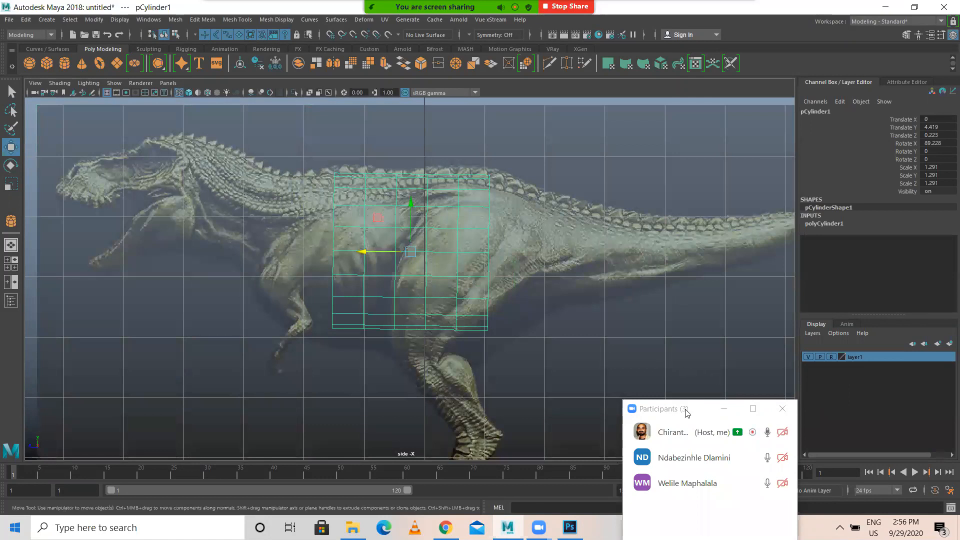
{"action": "left_click_drag", "start_coordinate": [687, 412], "coordinate": [872, 297]}
Step: Delete the cap faces at both ends of the cylinder in the perspective view, leaving an open tube
{"action": "scroll", "coordinate": [377, 213], "scroll_direction": "up", "scroll_amount": 3}
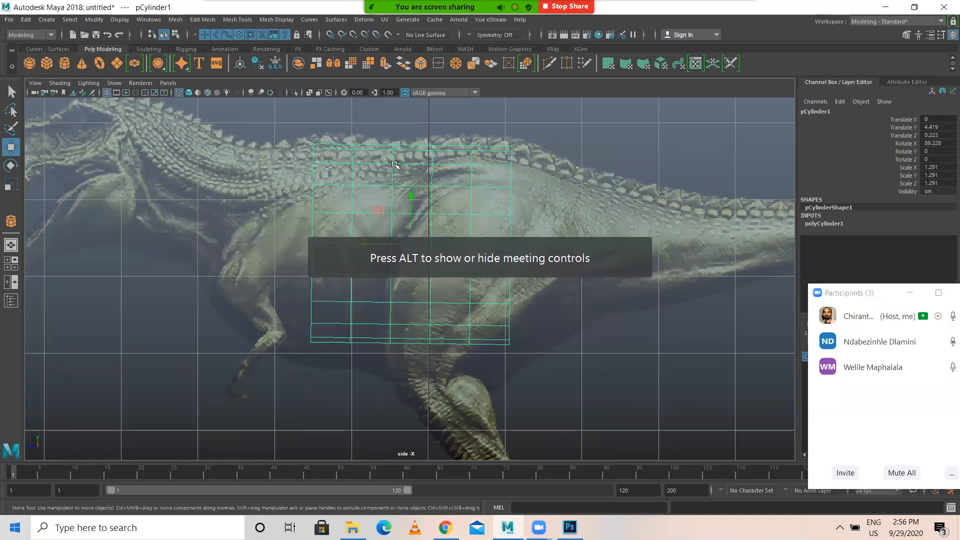
{"action": "right_click_drag", "start_coordinate": [392, 167], "coordinate": [327, 168]}
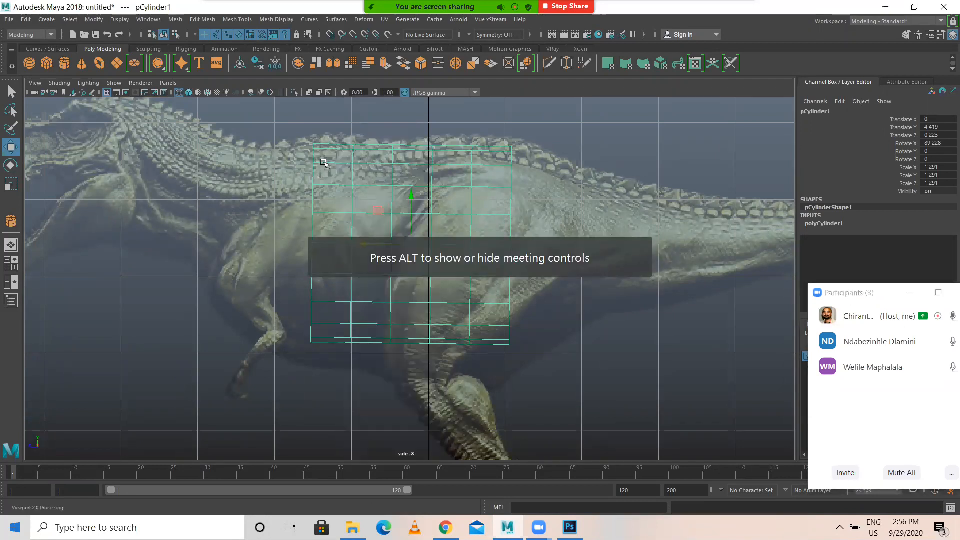
{"action": "key", "text": "space"}
{"action": "key", "text": "space"}
{"action": "right_click", "coordinate": [396, 169]}
{"action": "right_click_drag", "start_coordinate": [396, 167], "coordinate": [445, 152]}
{"action": "left_click_drag", "start_coordinate": [400, 157], "coordinate": [421, 187], "text": "alt"}
{"action": "right_click_drag", "start_coordinate": [399, 159], "coordinate": [388, 163]}
{"action": "left_click", "coordinate": [413, 173]}
{"action": "key", "text": "Delete"}
{"action": "left_click", "coordinate": [406, 173]}
{"action": "key", "text": "Delete"}
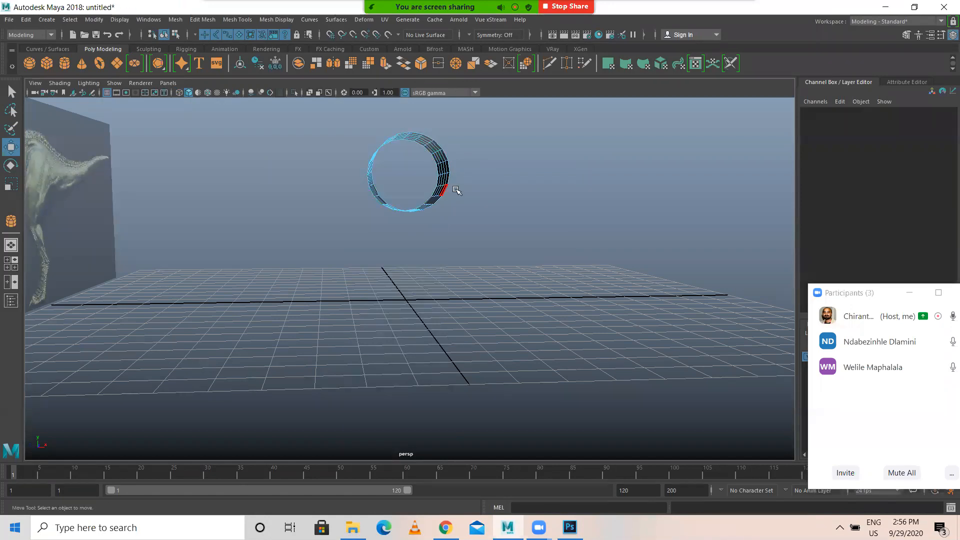
Step: Examine the open-ended cylinder from several angles in the perspective view, switching between object and component modes
{"action": "left_click_drag", "start_coordinate": [453, 198], "coordinate": [407, 165], "text": "alt"}
{"action": "right_click_drag", "start_coordinate": [407, 164], "coordinate": [450, 153]}
{"action": "left_click", "coordinate": [610, 226]}
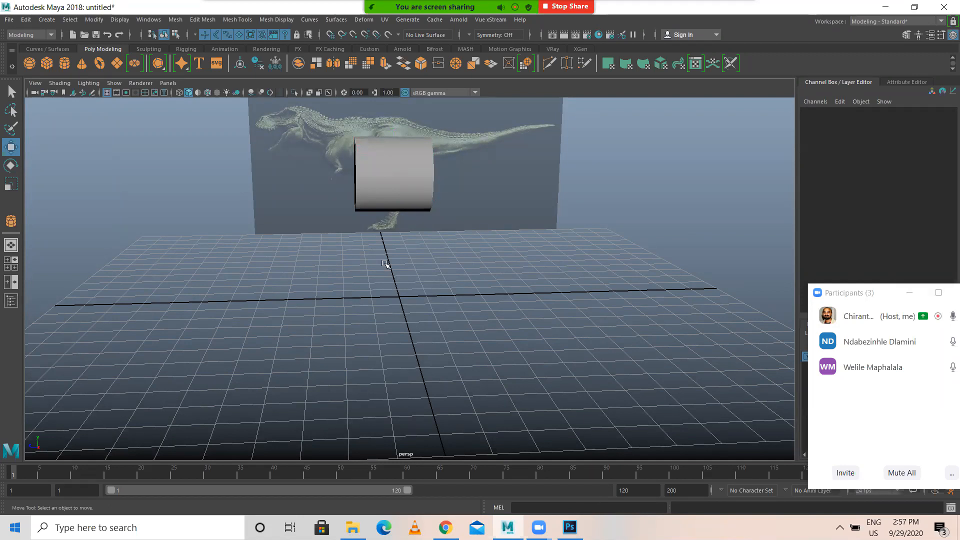
{"action": "left_click", "coordinate": [404, 172]}
{"action": "mouse_move", "coordinate": [404, 175]}
{"action": "left_mouse_down", "text": "alt"}
{"action": "mouse_move", "coordinate": [380, 180]}
{"action": "mouse_move", "coordinate": [403, 185]}
{"action": "left_mouse_up", "text": "alt"}
{"action": "right_click", "coordinate": [402, 185]}
{"action": "left_click", "coordinate": [402, 186]}
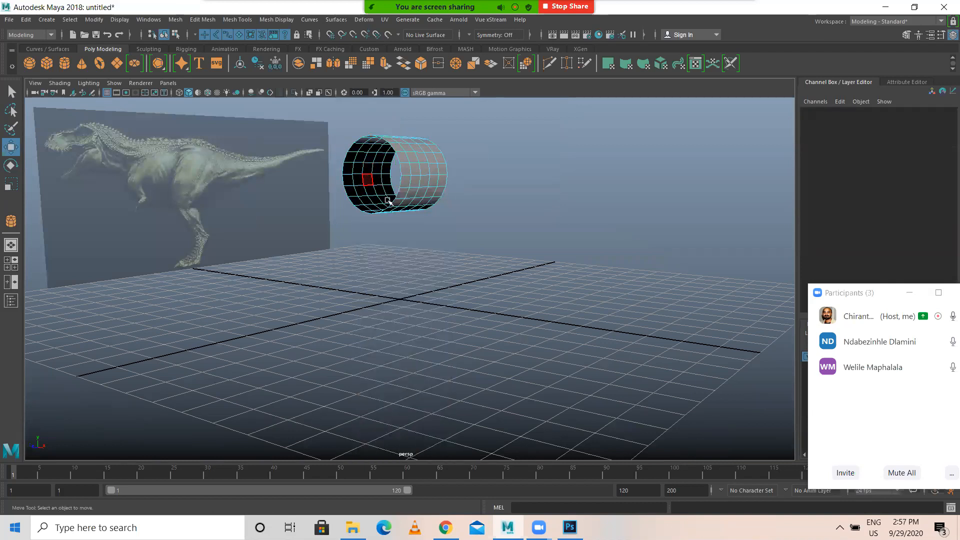
{"action": "right_click_drag", "start_coordinate": [412, 172], "coordinate": [440, 166]}
{"action": "left_click_drag", "start_coordinate": [515, 255], "coordinate": [305, 263], "text": "alt"}
{"action": "left_click_drag", "start_coordinate": [414, 201], "coordinate": [444, 300], "text": "alt"}
Step: Compare the open cylinder with the torso reference in the side view and return to a close perspective view
{"action": "key", "text": "space"}
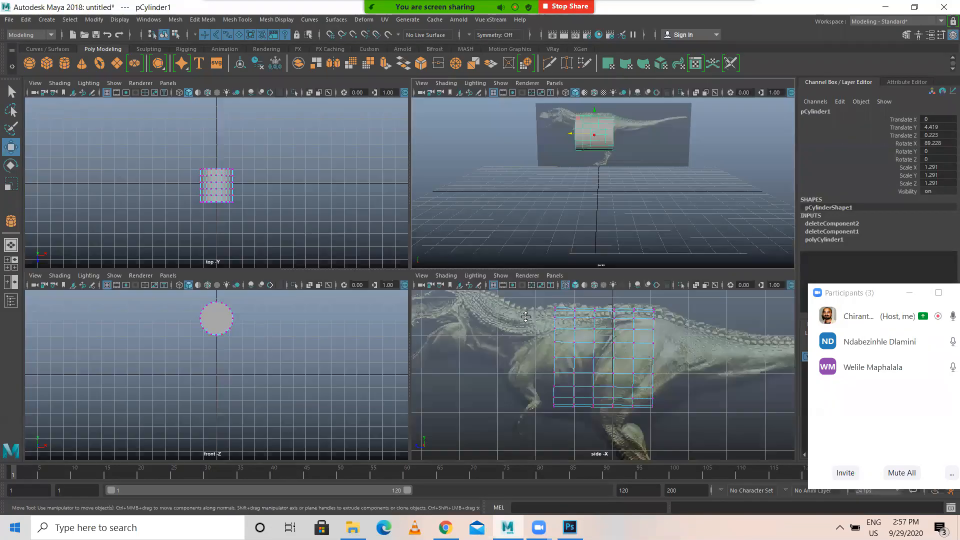
{"action": "key", "text": "space"}
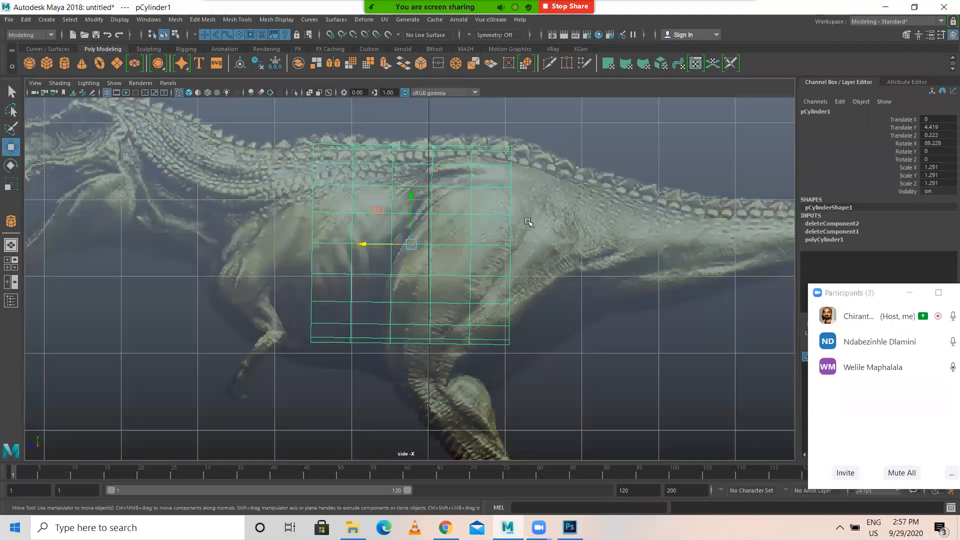
{"action": "key", "text": "space"}
{"action": "key", "text": "space"}
{"action": "left_click_drag", "start_coordinate": [469, 193], "coordinate": [320, 203], "text": "alt"}
{"action": "right_click_drag", "start_coordinate": [350, 205], "coordinate": [440, 207], "text": "alt"}
{"action": "middle_click_drag", "start_coordinate": [440, 208], "coordinate": [437, 294], "text": "alt"}
{"action": "left_click_drag", "start_coordinate": [390, 269], "coordinate": [405, 262], "text": "alt"}
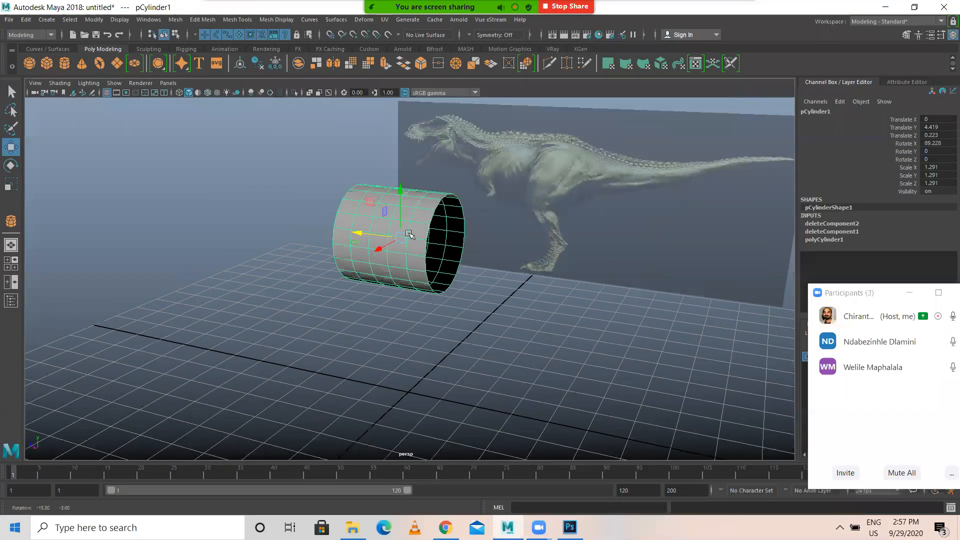
Step: Select the border edge loop around the cylinder's open tail-side end
{"action": "right_click_drag", "start_coordinate": [414, 205], "coordinate": [406, 181]}
{"action": "double_click", "coordinate": [460, 257]}
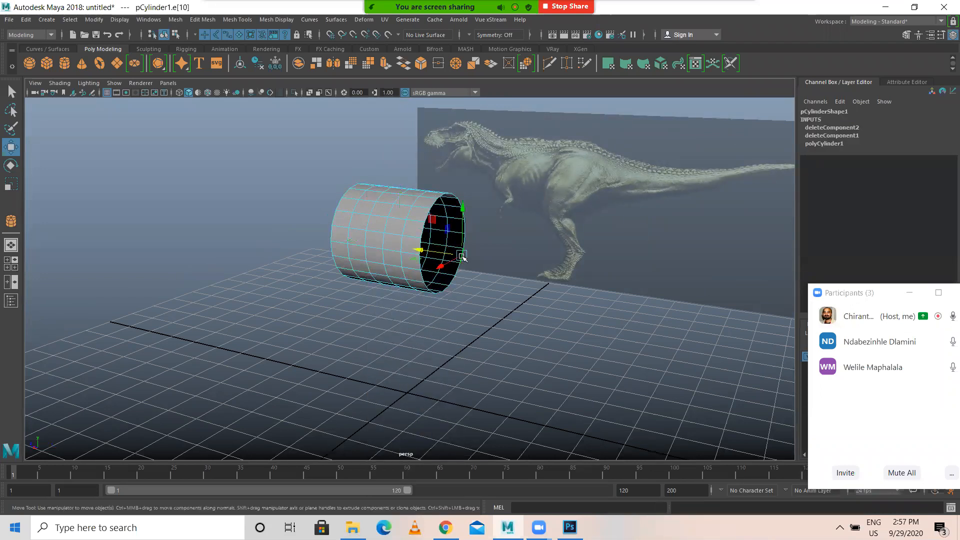
{"action": "right_click_drag", "start_coordinate": [352, 248], "coordinate": [522, 212], "text": "alt"}
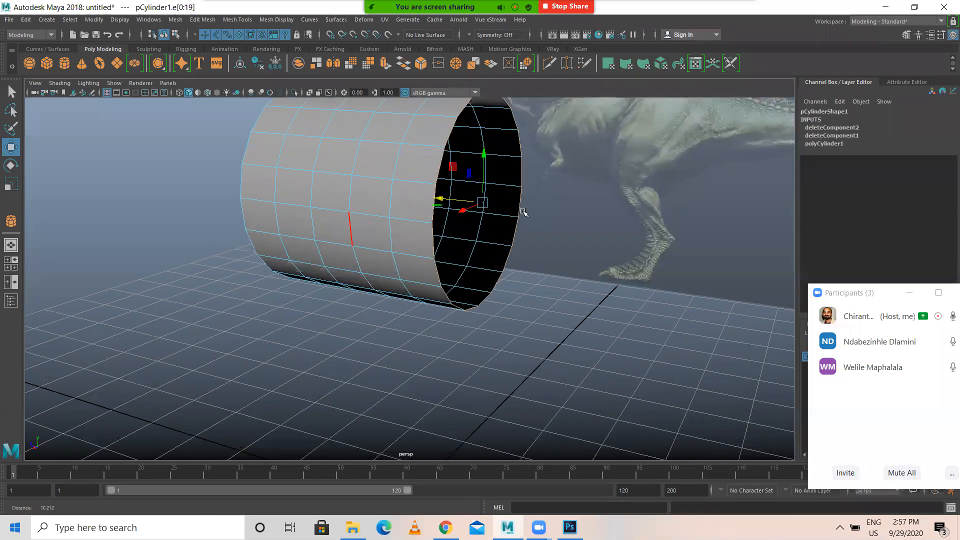
{"action": "left_click_drag", "start_coordinate": [519, 270], "coordinate": [421, 251], "text": "alt"}
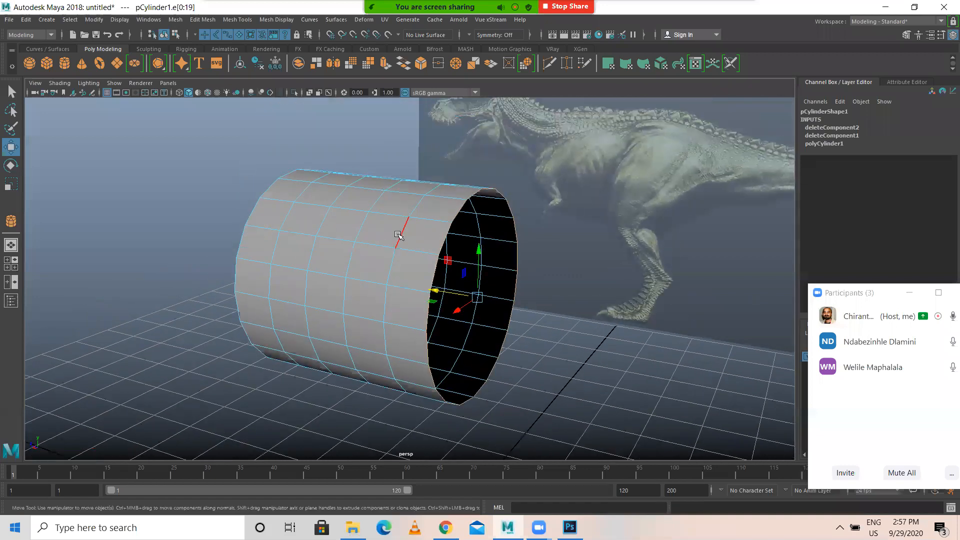
{"action": "left_click", "coordinate": [366, 216]}
{"action": "right_click_drag", "start_coordinate": [376, 224], "coordinate": [378, 200]}
{"action": "double_click", "coordinate": [402, 234]}
{"action": "left_click_drag", "start_coordinate": [376, 249], "coordinate": [441, 269], "text": "alt"}
{"action": "key", "text": "ctrl+z"}
{"action": "double_click", "coordinate": [471, 209]}
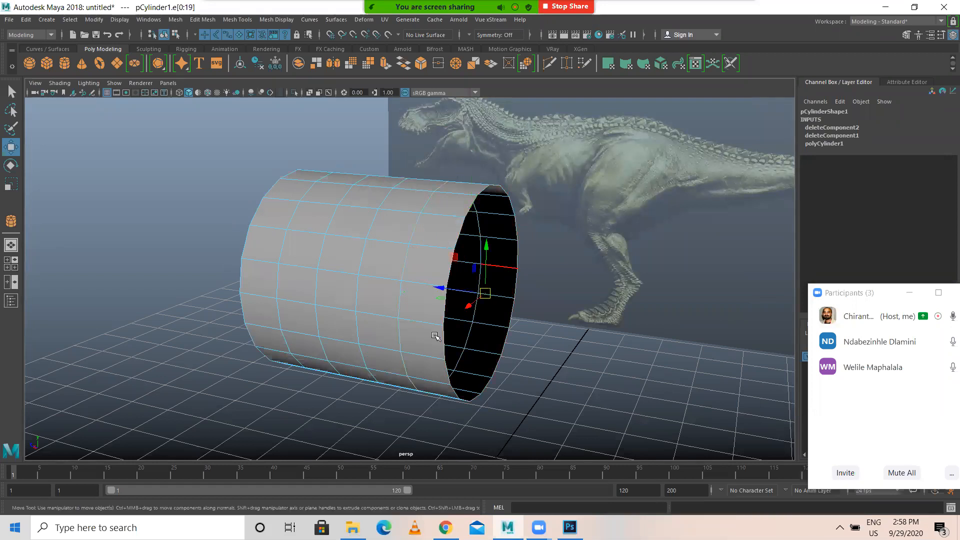
Step: Scale up the tail-side border loop in the side view and shift it down to cover the hip and upper thigh
{"action": "key", "text": "space"}
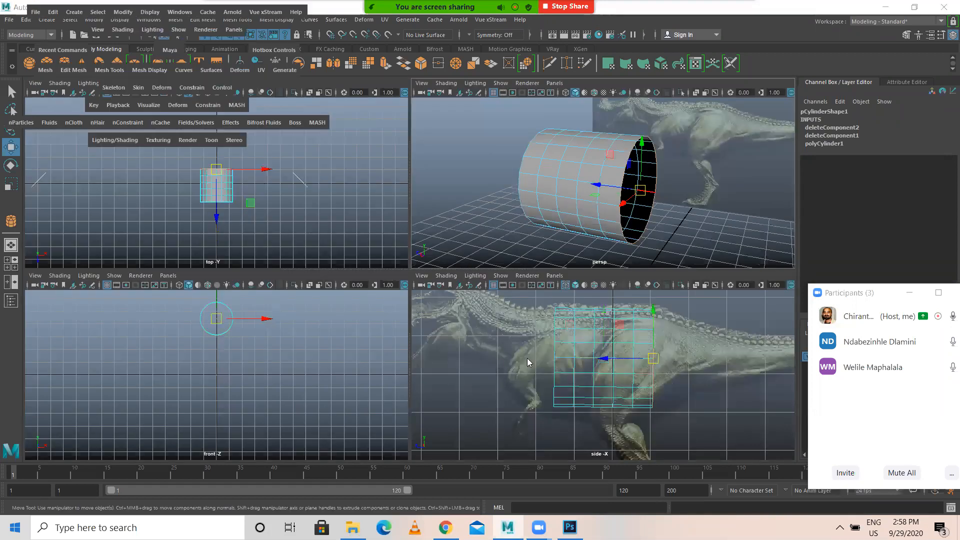
{"action": "key", "text": "space"}
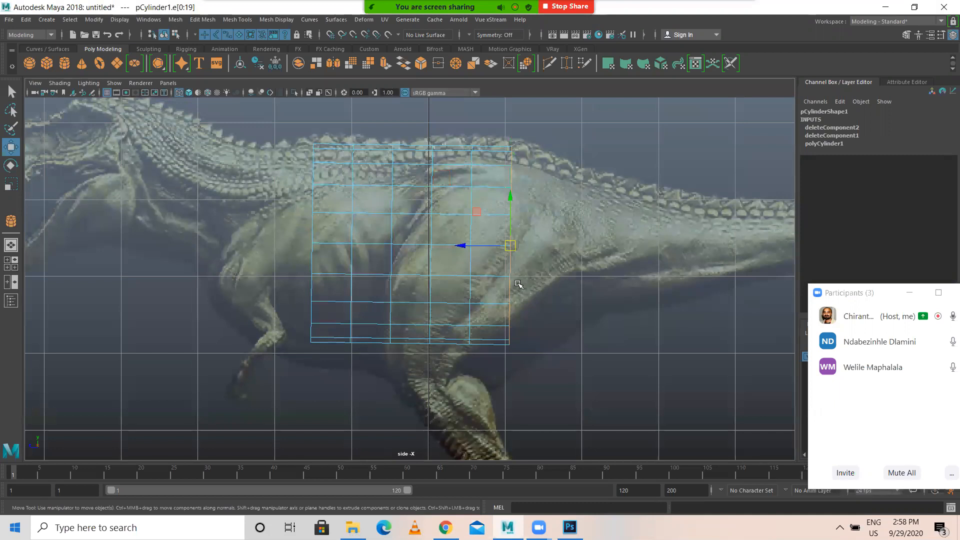
{"action": "scroll", "coordinate": [518, 284], "scroll_direction": "down", "scroll_amount": 3}
{"action": "scroll", "coordinate": [504, 291], "scroll_direction": "up", "scroll_amount": 2}
{"action": "key", "text": "r"}
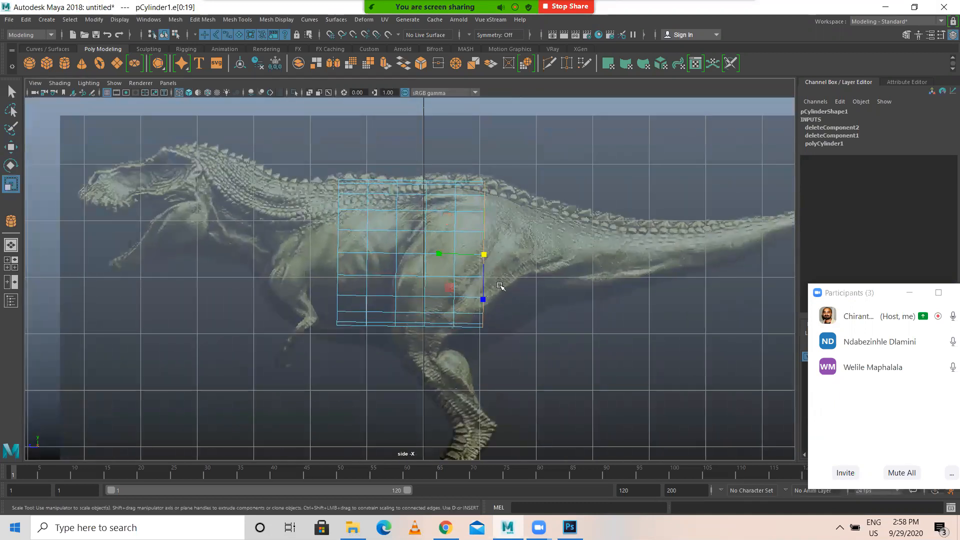
{"action": "mouse_move", "coordinate": [484, 255]}
{"action": "left_mouse_down"}
{"action": "mouse_move", "coordinate": [516, 262]}
{"action": "mouse_move", "coordinate": [479, 265]}
{"action": "left_mouse_up"}
{"action": "key", "text": "w"}
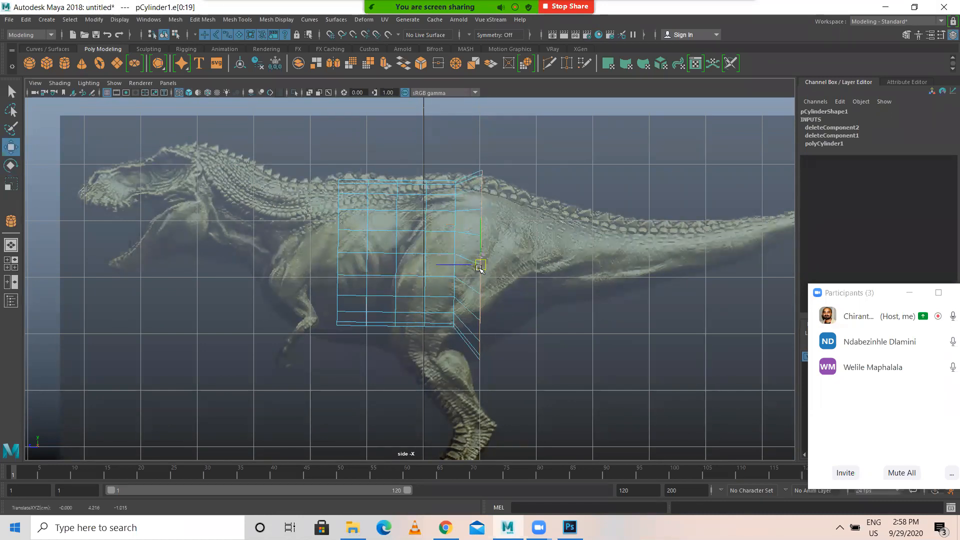
Step: Move the head-side border loop forward to the chest, then tilt and scale it to follow the base of the neck
{"action": "double_click", "coordinate": [338, 223]}
{"action": "left_click_drag", "start_coordinate": [340, 253], "coordinate": [283, 248]}
{"action": "key", "text": "e"}
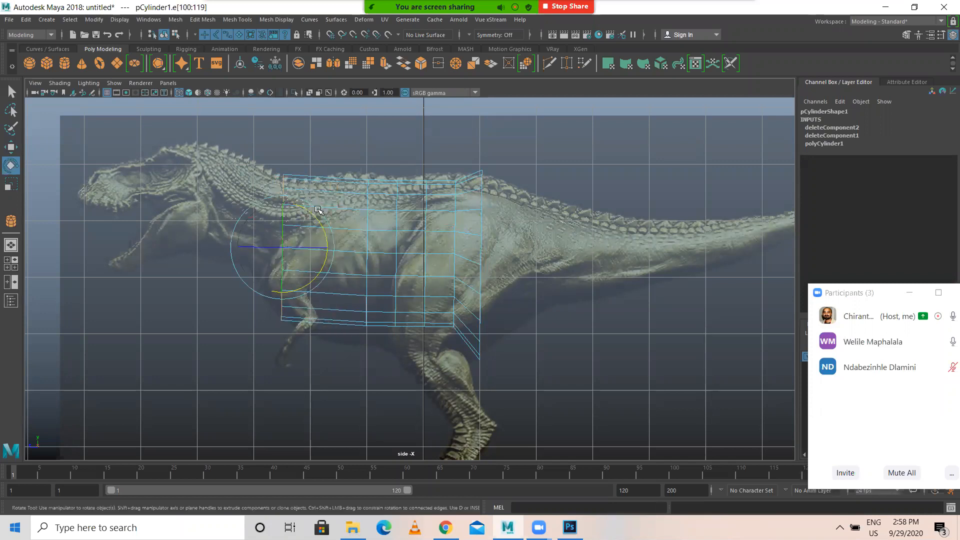
{"action": "left_click_drag", "start_coordinate": [314, 210], "coordinate": [314, 218]}
{"action": "key", "text": "r"}
{"action": "mouse_move", "coordinate": [285, 245]}
{"action": "left_mouse_down"}
{"action": "mouse_move", "coordinate": [272, 247]}
{"action": "mouse_move", "coordinate": [280, 244]}
{"action": "left_mouse_up"}
{"action": "key", "text": "w"}
Step: Move the edge loop behind the head-side border forward and down, and tilt it to match the rib cage
{"action": "double_click", "coordinate": [368, 245]}
{"action": "left_click_drag", "start_coordinate": [369, 259], "coordinate": [334, 270]}
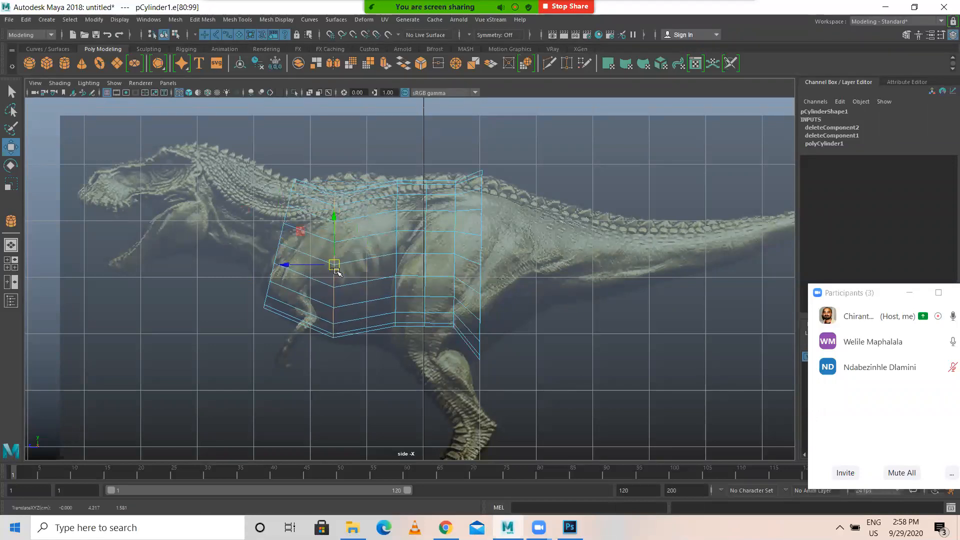
{"action": "key", "text": "e"}
{"action": "left_click_drag", "start_coordinate": [368, 232], "coordinate": [336, 260]}
{"action": "key", "text": "r"}
{"action": "key", "text": "w"}
Step: Shift the third edge loop from the head-side end forward, then tilt and scale it to span back and belly
{"action": "double_click", "coordinate": [396, 242]}
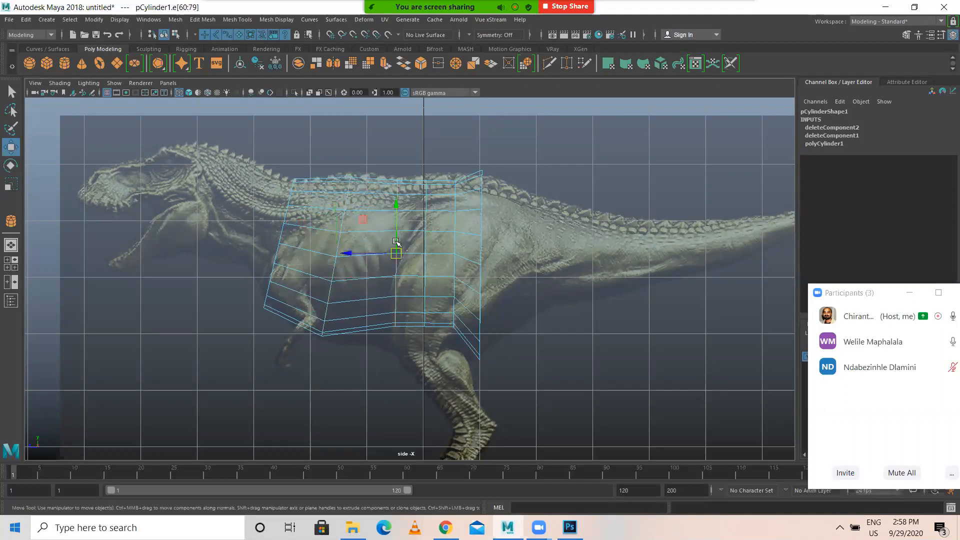
{"action": "left_click_drag", "start_coordinate": [397, 255], "coordinate": [380, 254]}
{"action": "key", "text": "e"}
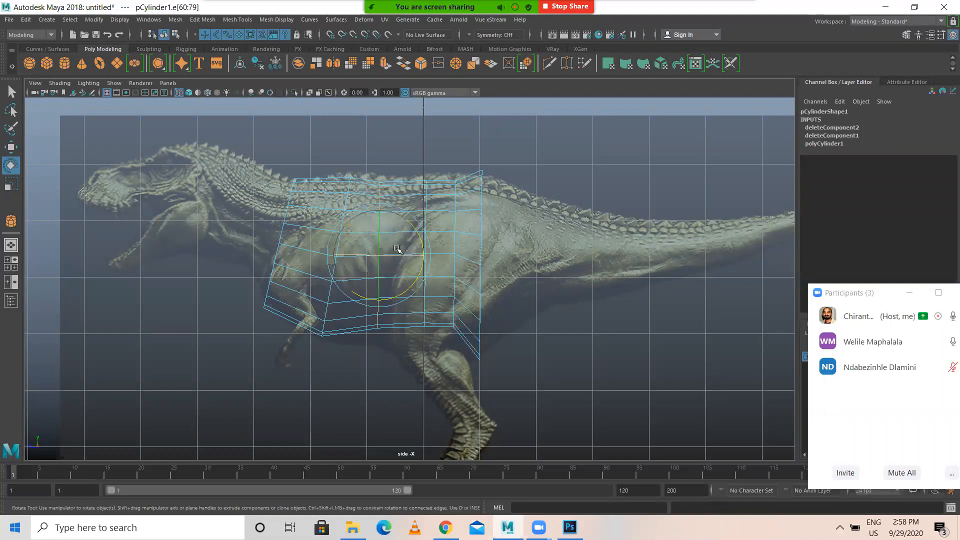
{"action": "left_click_drag", "start_coordinate": [407, 220], "coordinate": [381, 264]}
{"action": "key", "text": "r"}
{"action": "key", "text": "w"}
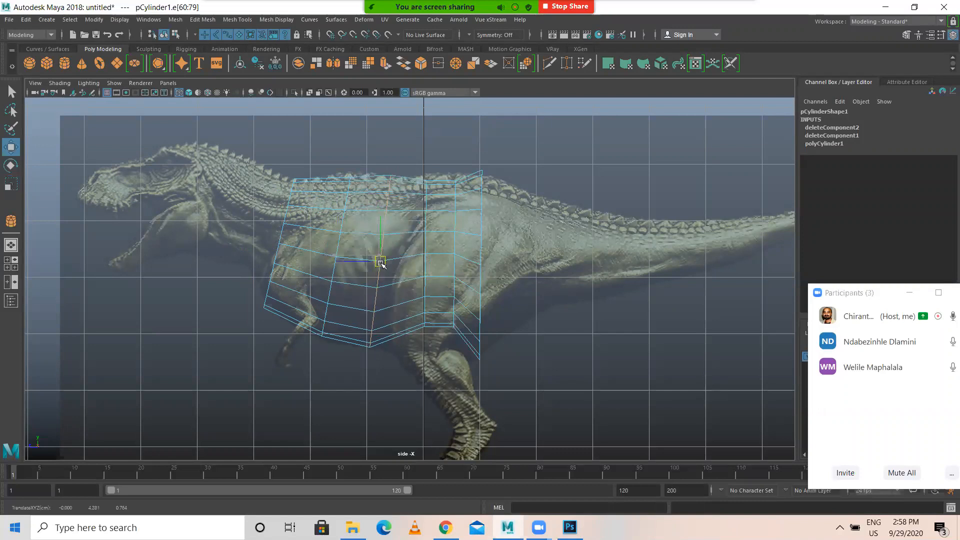
Step: Enlarge the edge loop at the front of the thigh and lower it to fit the back and belly outline
{"action": "double_click", "coordinate": [425, 265]}
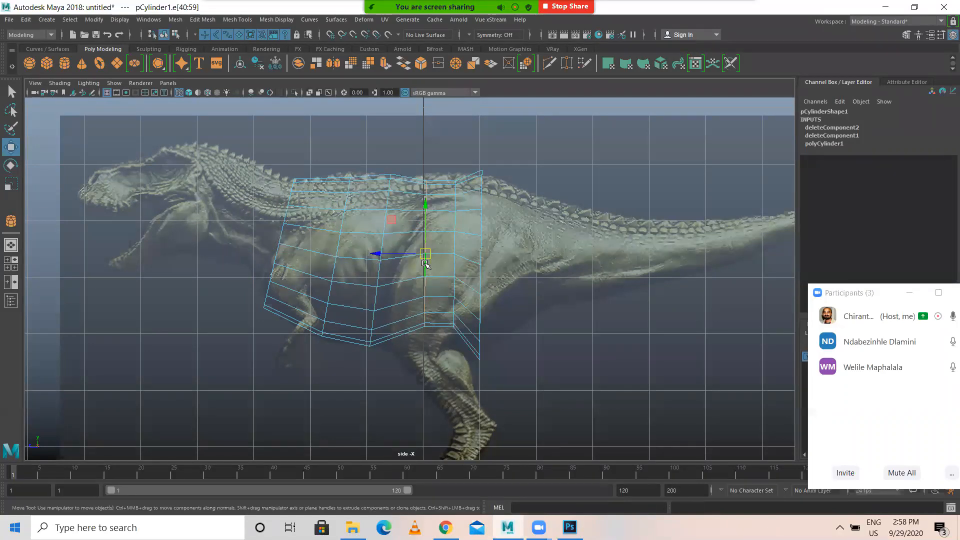
{"action": "key", "text": "r"}
{"action": "mouse_move", "coordinate": [424, 254]}
{"action": "left_mouse_down"}
{"action": "mouse_move", "coordinate": [448, 264]}
{"action": "mouse_move", "coordinate": [424, 255]}
{"action": "mouse_move", "coordinate": [424, 264]}
{"action": "left_mouse_up"}
{"action": "key", "text": "w"}
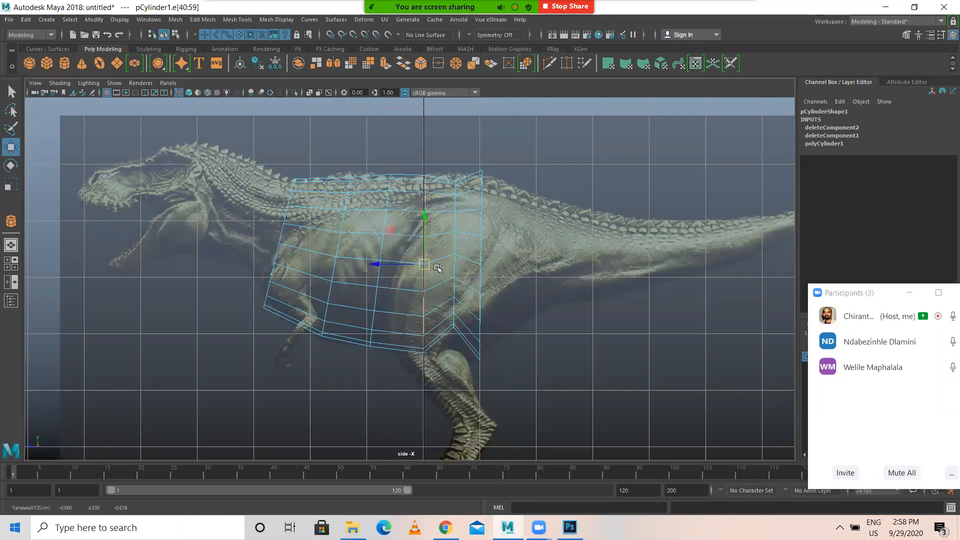
Step: Lower the edge loop next to the tail-side border and scale it up to cover the hip and thigh
{"action": "double_click", "coordinate": [455, 257]}
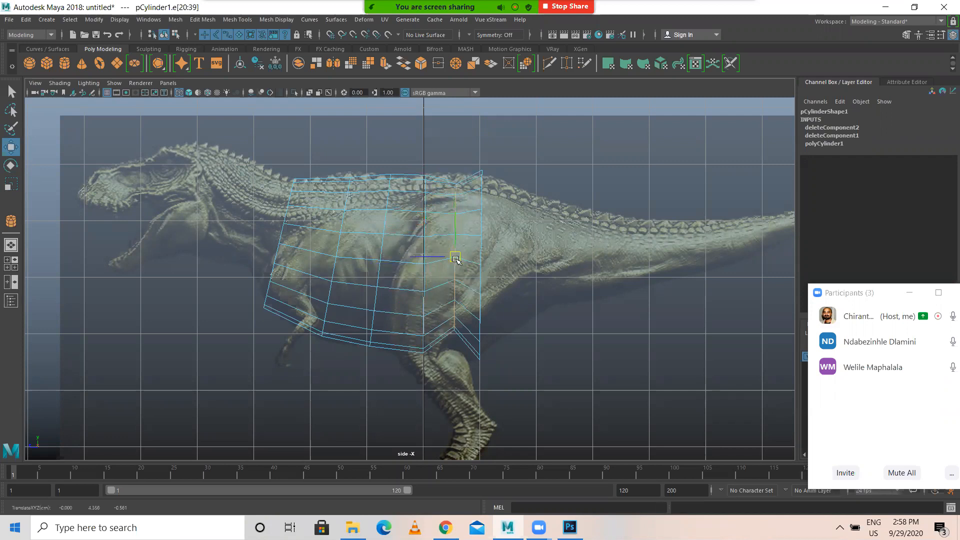
{"action": "key", "text": "r"}
{"action": "left_click_drag", "start_coordinate": [456, 270], "coordinate": [489, 276]}
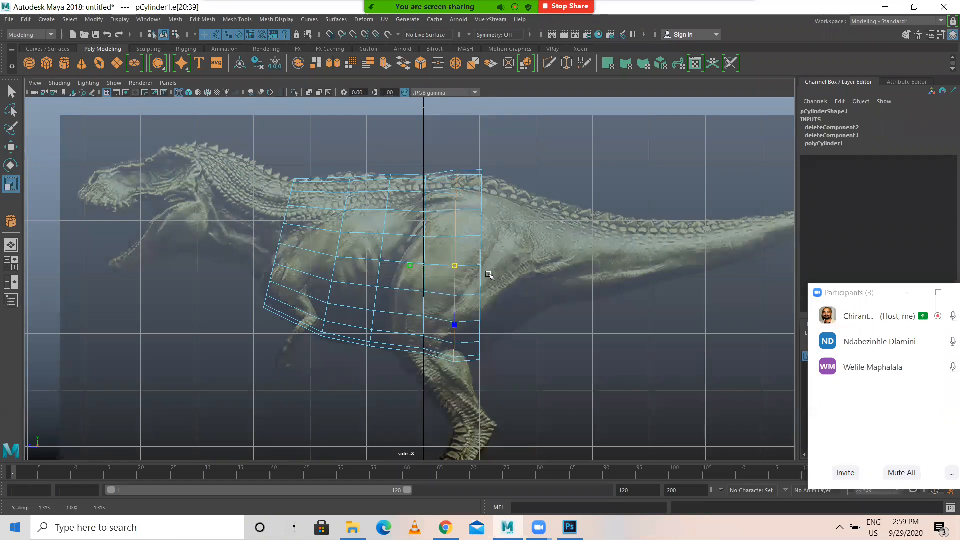
{"action": "key", "text": "w"}
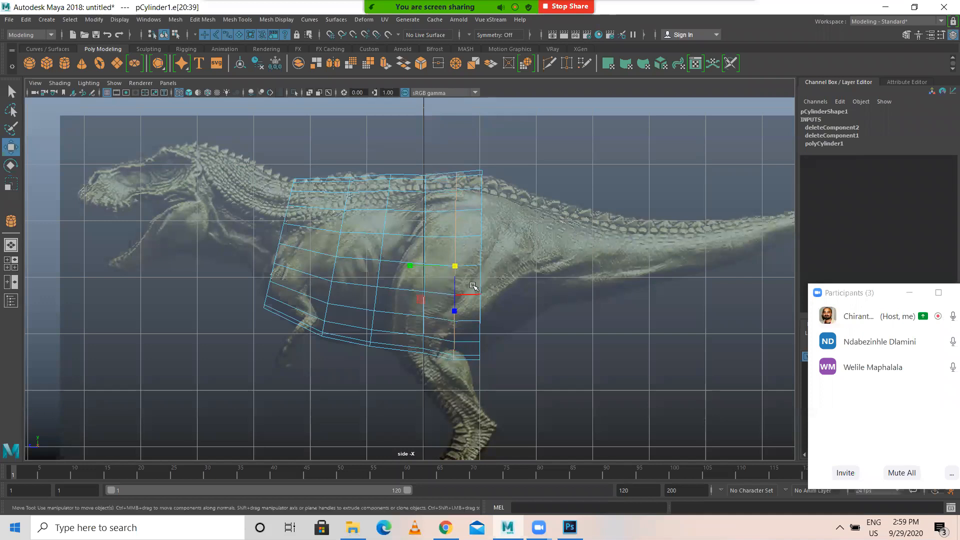
{"action": "left_click_drag", "start_coordinate": [455, 268], "coordinate": [455, 270]}
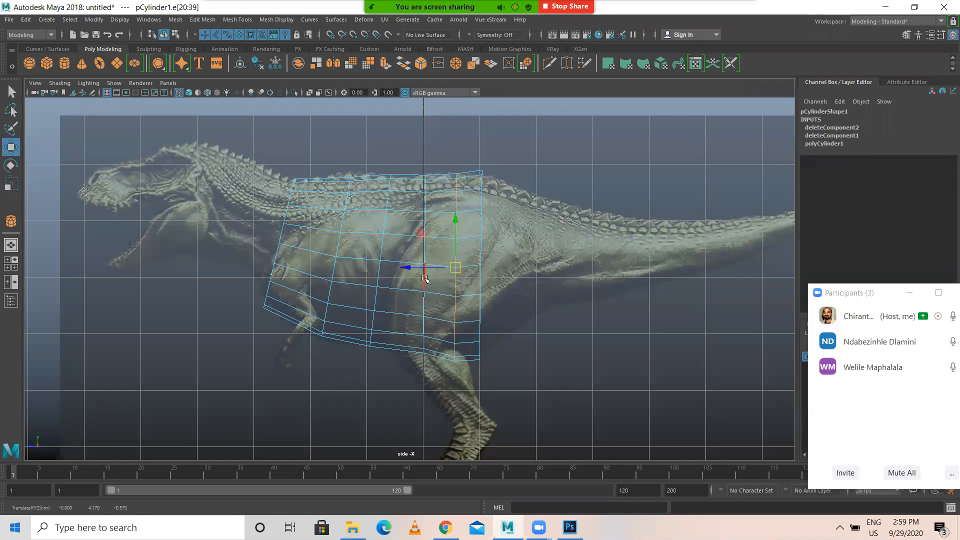
Step: Tilt and scale the edge loop at the front of the thigh, and enlarge the rib cage loop to the reference outline
{"action": "key", "text": "e"}
{"action": "left_click_drag", "start_coordinate": [386, 236], "coordinate": [389, 237]}
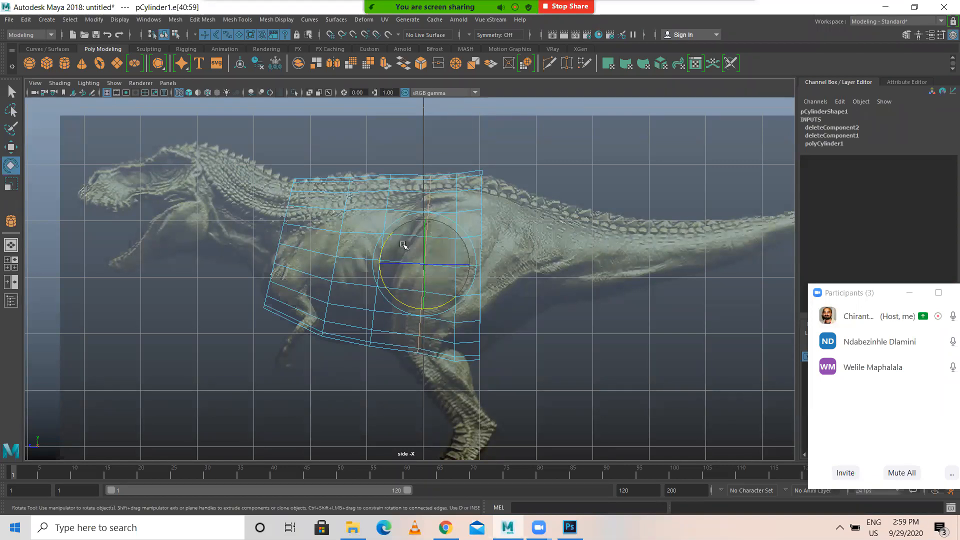
{"action": "key", "text": "w"}
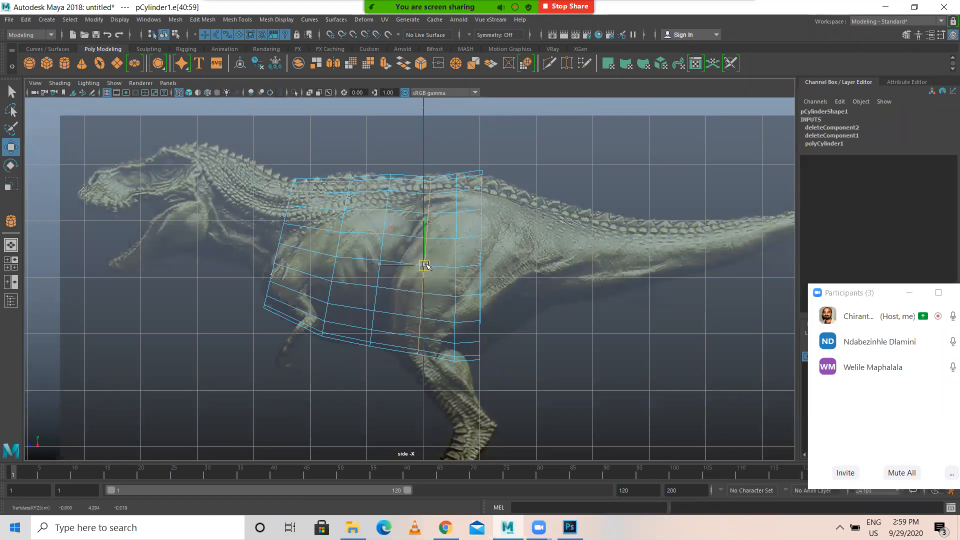
{"action": "key", "text": "r"}
{"action": "left_click_drag", "start_coordinate": [424, 265], "coordinate": [428, 266]}
{"action": "double_click", "coordinate": [336, 272]}
{"action": "left_click_drag", "start_coordinate": [337, 257], "coordinate": [344, 259]}
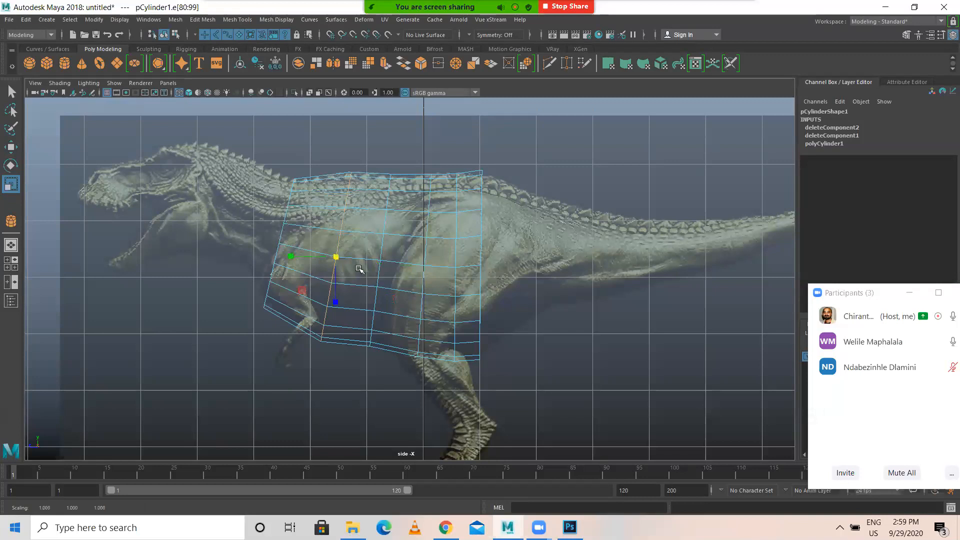
Step: Move the tail-side border loop back toward the tail, scale it down to the body outline, and select the neighbouring loop
{"action": "double_click", "coordinate": [480, 280]}
{"action": "key", "text": "w"}
{"action": "mouse_move", "coordinate": [482, 265]}
{"action": "left_mouse_down"}
{"action": "mouse_move", "coordinate": [502, 265]}
{"action": "mouse_move", "coordinate": [490, 263]}
{"action": "left_mouse_up"}
{"action": "key", "text": "r"}
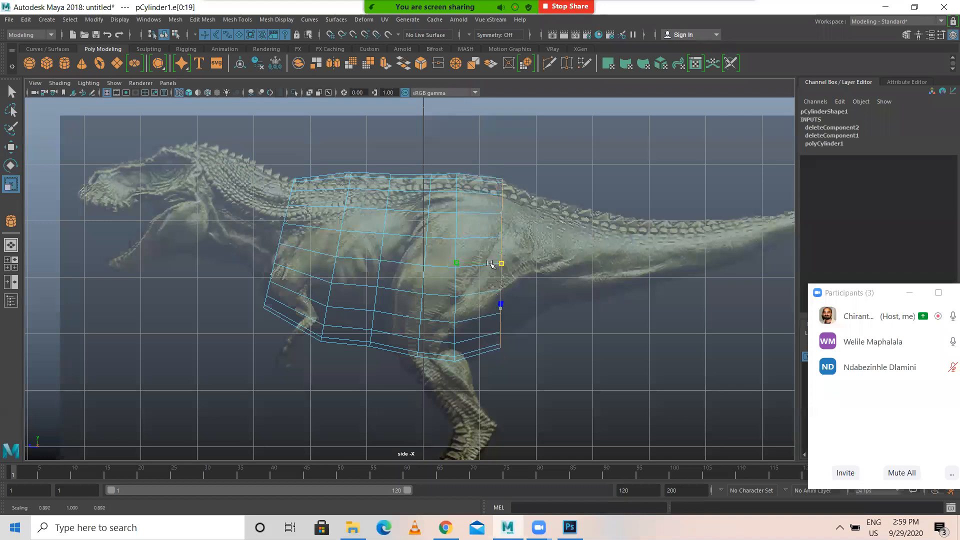
{"action": "double_click", "coordinate": [455, 278]}
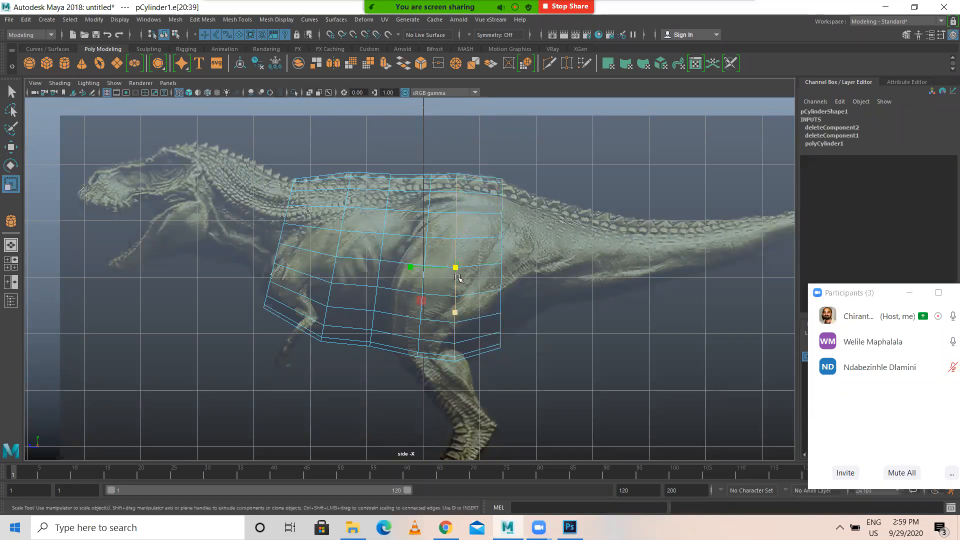
Step: Move the hip edge loop toward the tail, and shift the tail-side border back and up, scaled down to the body outline
{"action": "key", "text": "w"}
{"action": "left_click_drag", "start_coordinate": [459, 269], "coordinate": [469, 270]}
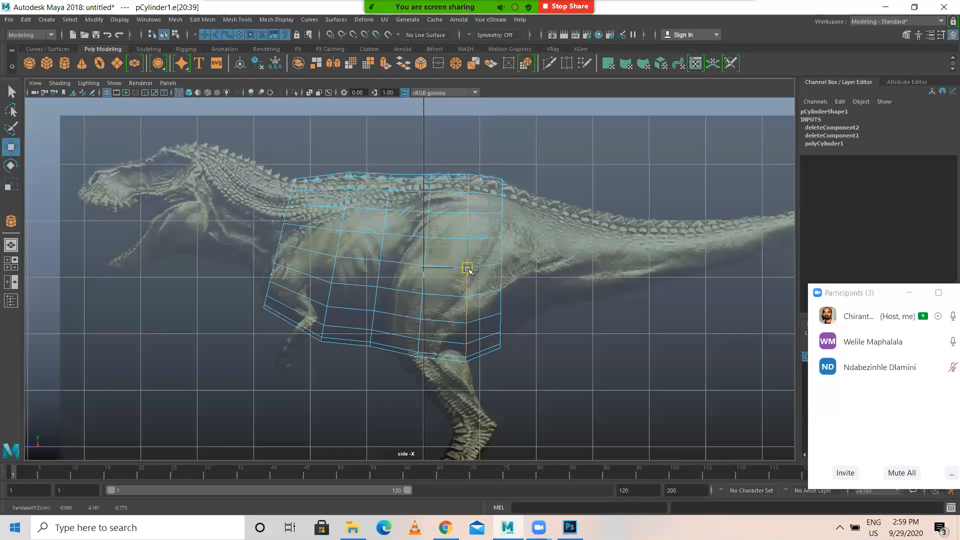
{"action": "double_click", "coordinate": [501, 284]}
{"action": "left_click_drag", "start_coordinate": [503, 266], "coordinate": [511, 262]}
{"action": "key", "text": "r"}
{"action": "key", "text": "w"}
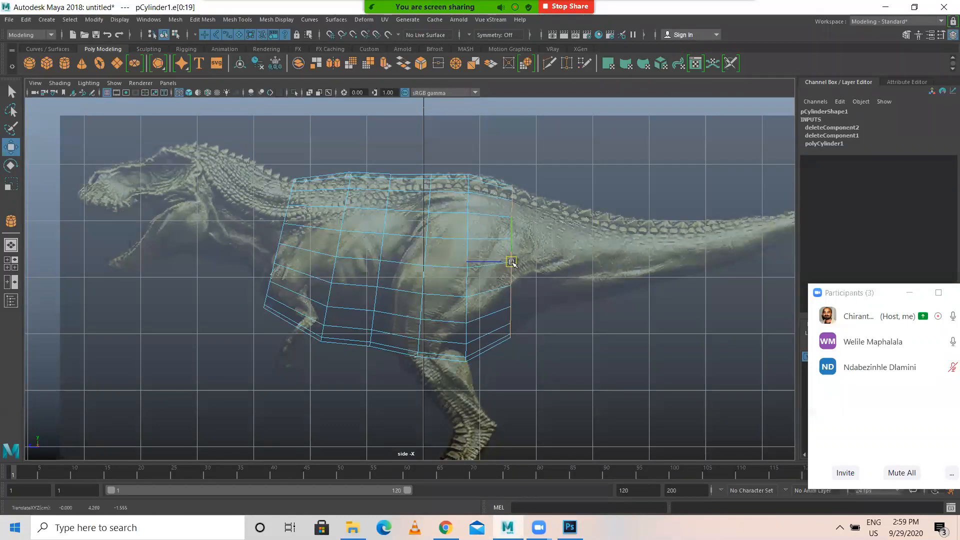
Step: Select the neck-side border loop of the torso and scale it down slightly to the chest outline
{"action": "double_click", "coordinate": [280, 233]}
{"action": "key", "text": "r"}
{"action": "left_click_drag", "start_coordinate": [278, 242], "coordinate": [280, 242]}
{"action": "key", "text": "w"}
Step: Examine the torso's shape from several angles in the perspective view and return to the side view
{"action": "key", "text": "space"}
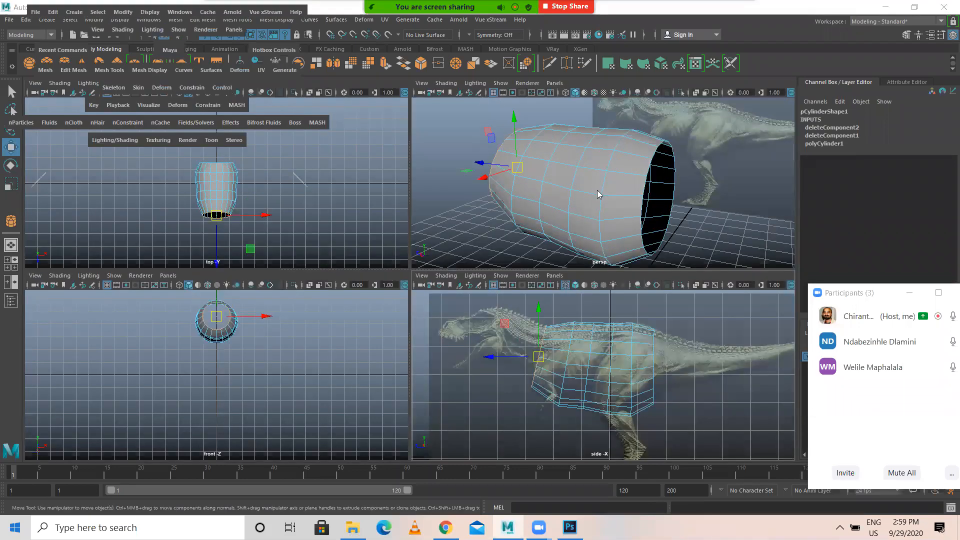
{"action": "key", "text": "space"}
{"action": "scroll", "coordinate": [406, 262], "scroll_direction": "down", "scroll_amount": 3}
{"action": "left_click_drag", "start_coordinate": [406, 261], "coordinate": [490, 304], "text": "alt"}
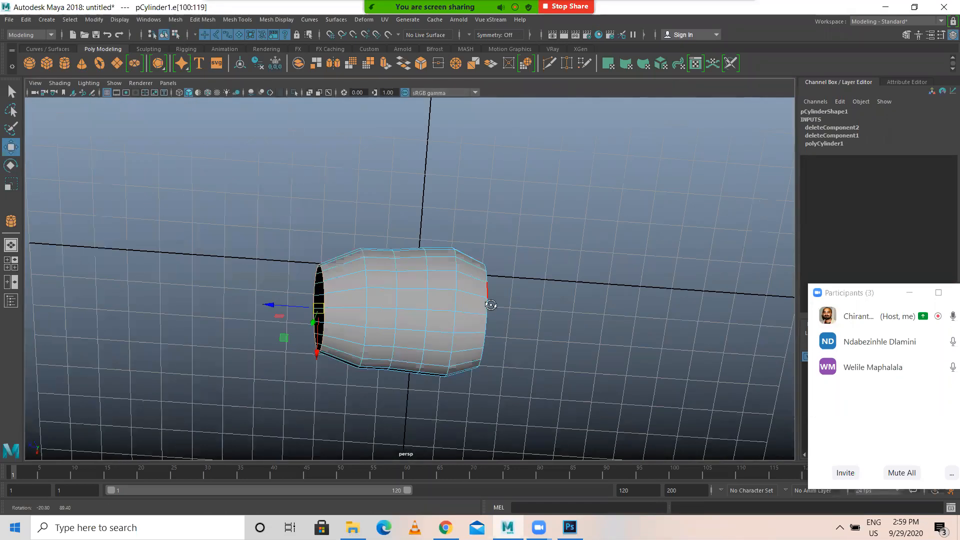
{"action": "left_click_drag", "start_coordinate": [536, 268], "coordinate": [449, 241], "text": "alt"}
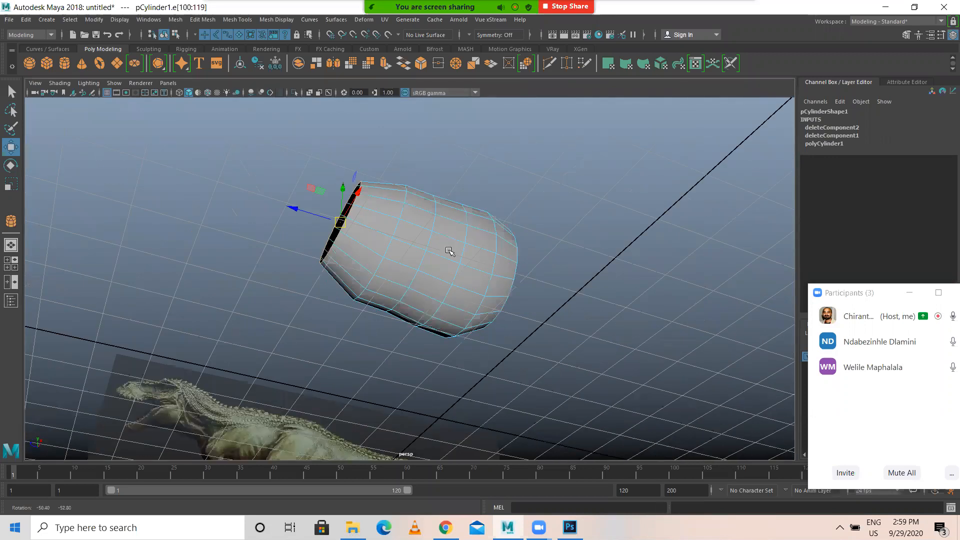
{"action": "key", "text": "bracketleft"}
{"action": "key", "text": "space"}
{"action": "key", "text": "space"}
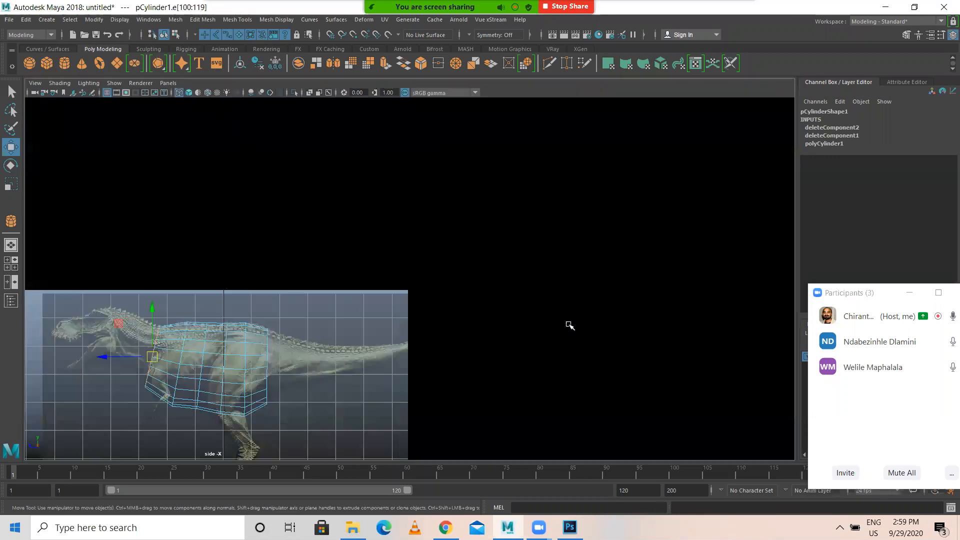
Step: Extrude the tail-side border loop, pull it back and up to the tail base, and scale it down to the outline
{"action": "double_click", "coordinate": [512, 254]}
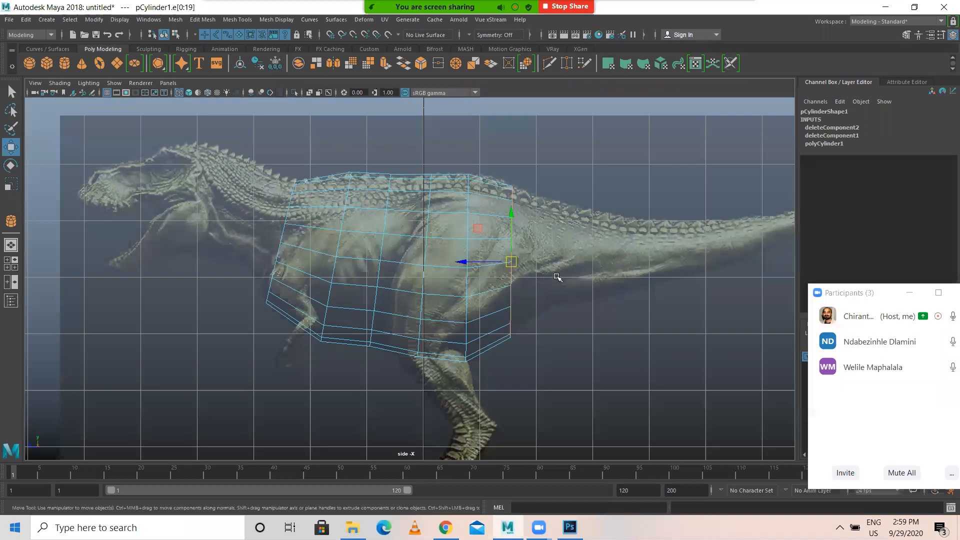
{"action": "left_click", "coordinate": [196, 20]}
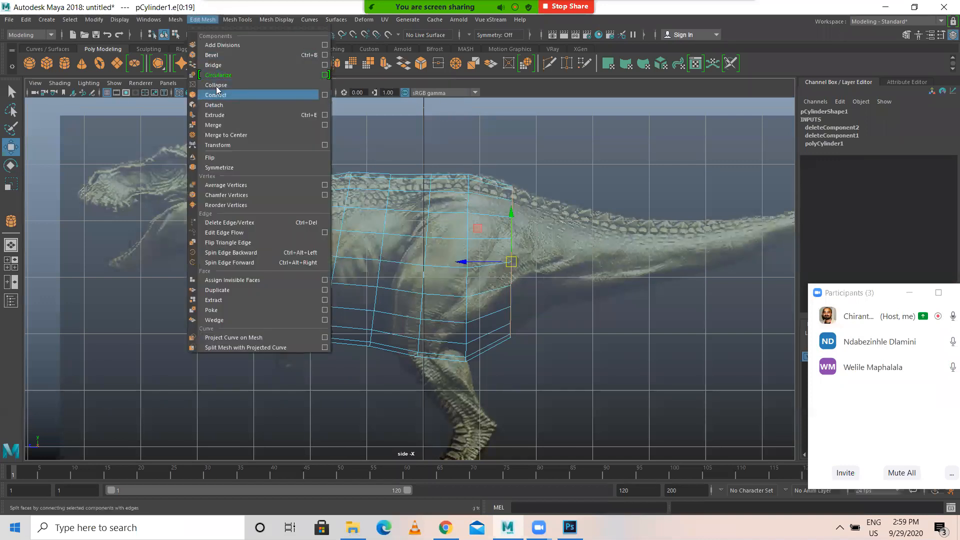
{"action": "left_click", "coordinate": [220, 114]}
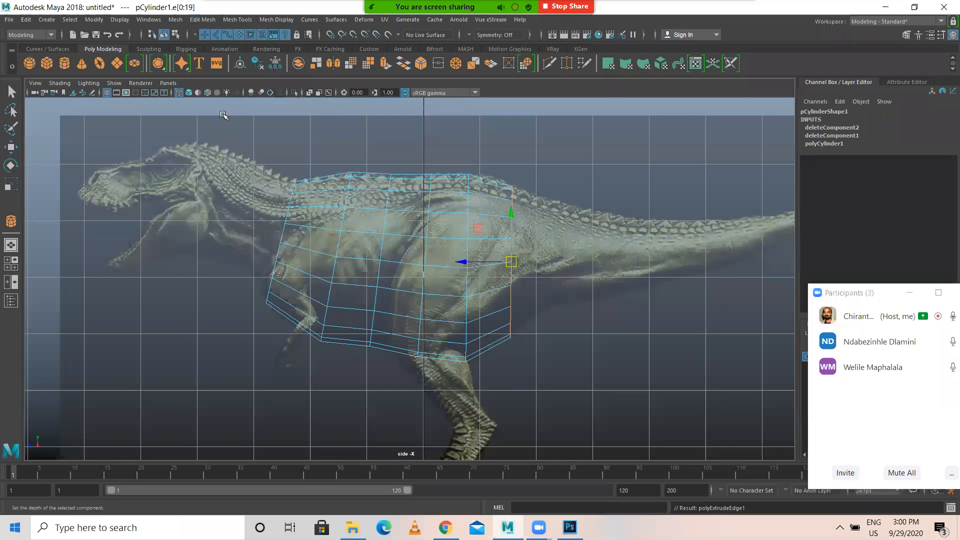
{"action": "mouse_move", "coordinate": [520, 262]}
{"action": "left_mouse_down"}
{"action": "mouse_move", "coordinate": [556, 254]}
{"action": "mouse_move", "coordinate": [524, 253]}
{"action": "left_mouse_up"}
{"action": "key", "text": "r"}
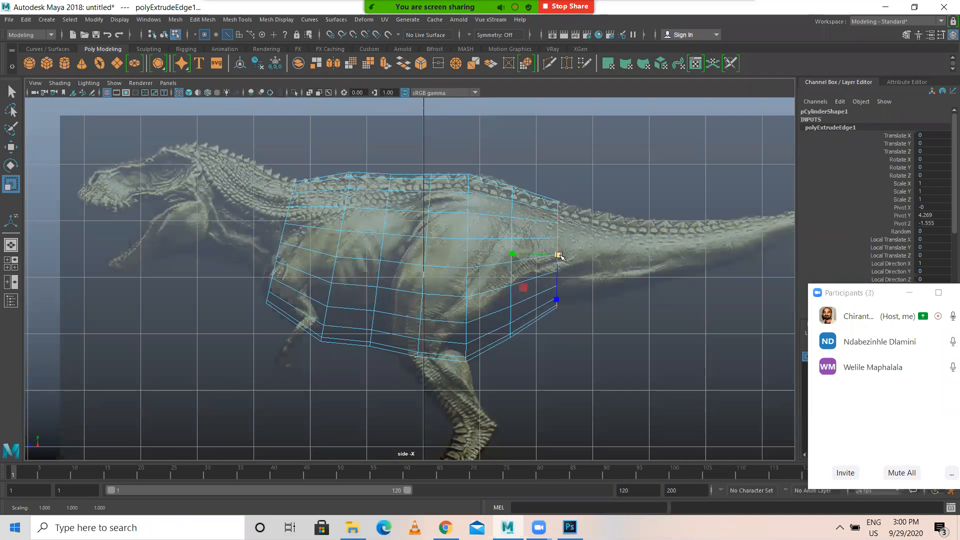
{"action": "key", "text": "w"}
{"action": "left_click_drag", "start_coordinate": [560, 257], "coordinate": [551, 255]}
{"action": "key", "text": "r"}
{"action": "key", "text": "w"}
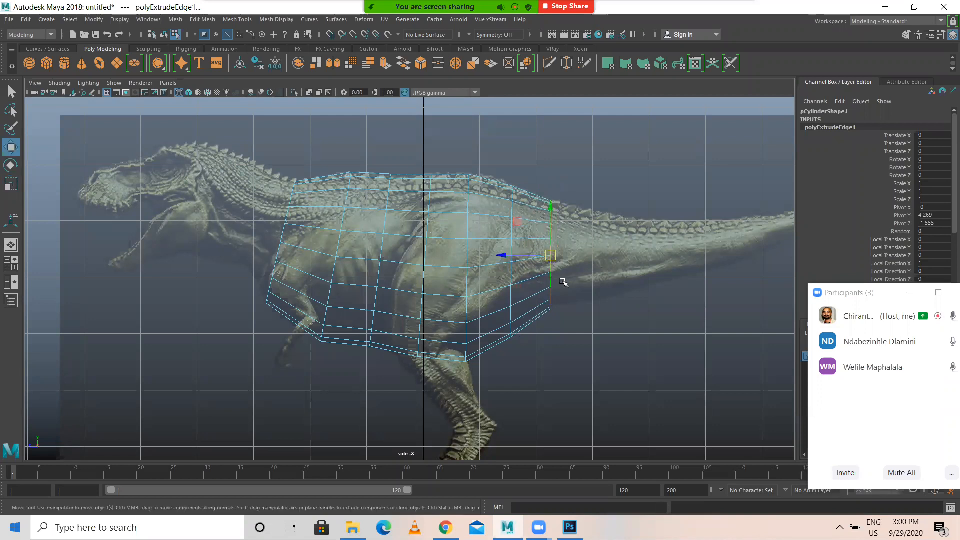
Step: Extrude the tail-side border again past the tail base and scale it down to the tail's thickness
{"action": "key", "text": "ctrl+e"}
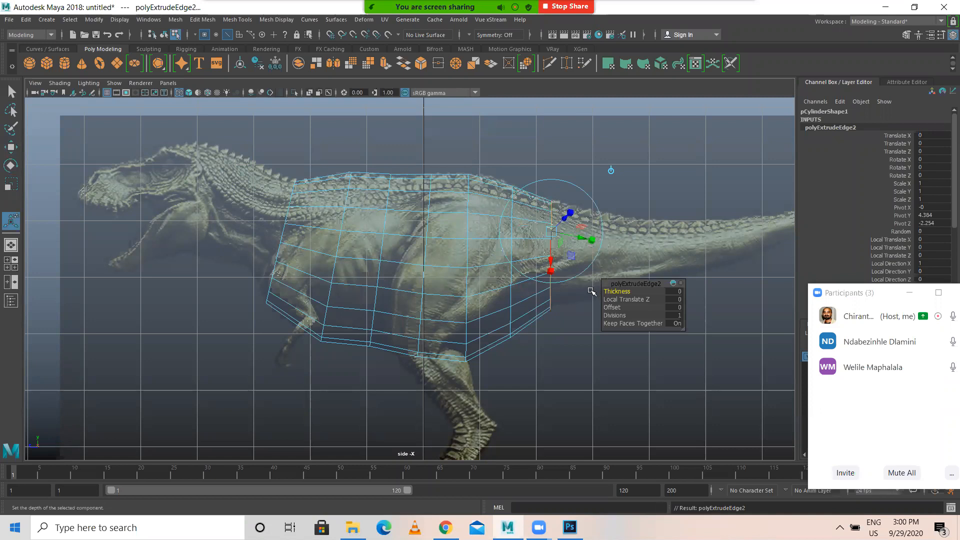
{"action": "key", "text": "w"}
{"action": "left_click_drag", "start_coordinate": [558, 261], "coordinate": [585, 252]}
{"action": "key", "text": "r"}
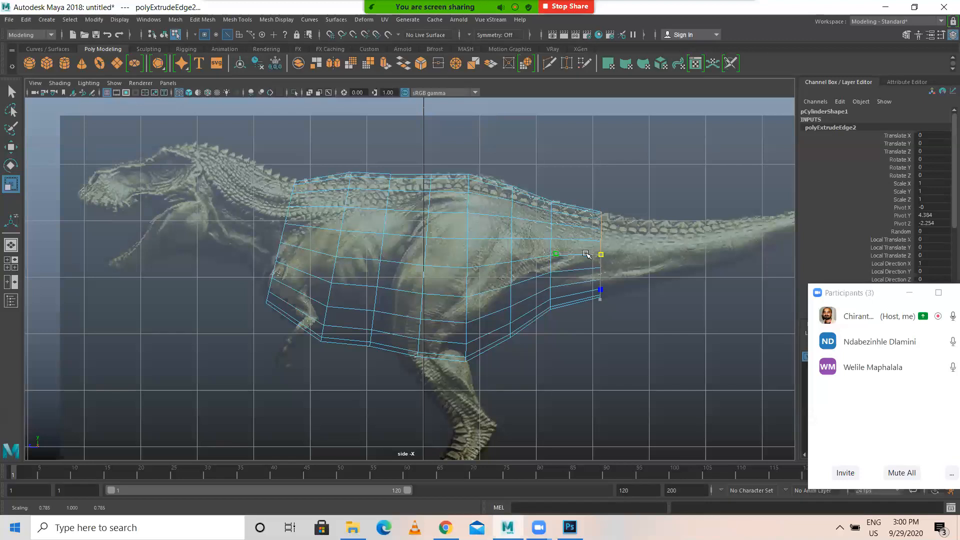
Step: Extrude two more segments along the middle of the tail, scaling each end loop down to the reference
{"action": "middle_click_drag", "start_coordinate": [635, 317], "coordinate": [406, 326], "text": "alt"}
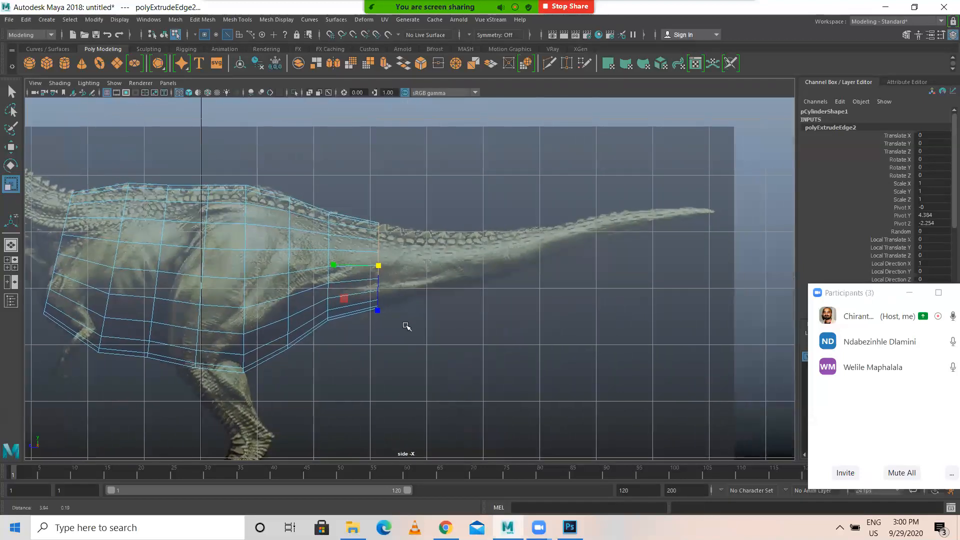
{"action": "key", "text": "ctrl+e"}
{"action": "key", "text": "w"}
{"action": "left_click_drag", "start_coordinate": [377, 261], "coordinate": [420, 262]}
{"action": "key", "text": "r"}
{"action": "key", "text": "ctrl+e"}
{"action": "key", "text": "w"}
{"action": "left_click_drag", "start_coordinate": [439, 261], "coordinate": [491, 256]}
{"action": "key", "text": "r"}
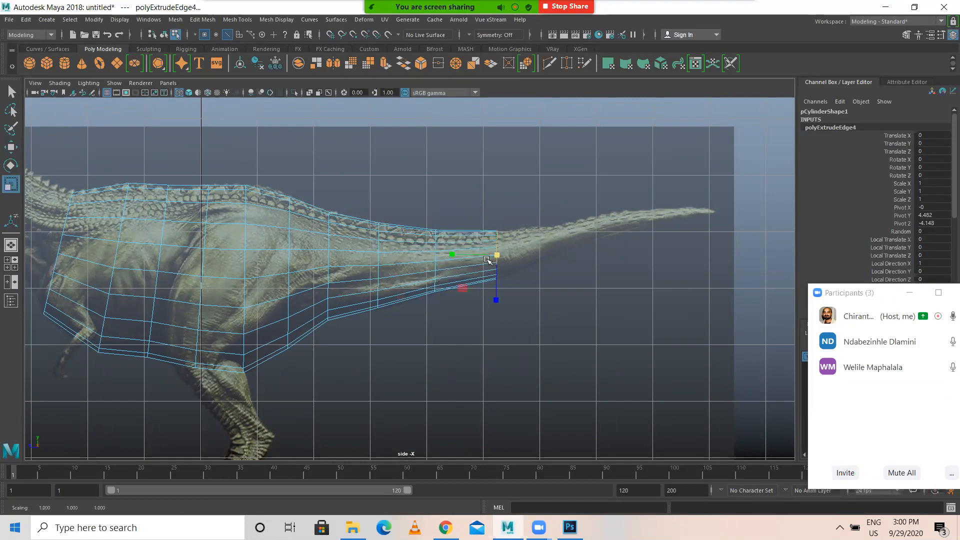
Step: Extrude four more tapering segments along the rear of the tail, following its upward curve toward the tip
{"action": "key", "text": "ctrl+e"}
{"action": "key", "text": "w"}
{"action": "left_click_drag", "start_coordinate": [506, 255], "coordinate": [700, 213]}
{"action": "key", "text": "r"}
{"action": "key", "text": "ctrl+e"}
{"action": "key", "text": "w"}
{"action": "key", "text": "r"}
{"action": "key", "text": "ctrl+e"}
{"action": "key", "text": "w"}
{"action": "key", "text": "r"}
{"action": "key", "text": "ctrl+e"}
{"action": "key", "text": "w"}
Step: Scale down the end loop near the tail tip and align it with the reference outline
{"action": "scroll", "coordinate": [743, 235], "scroll_direction": "up", "scroll_amount": 3}
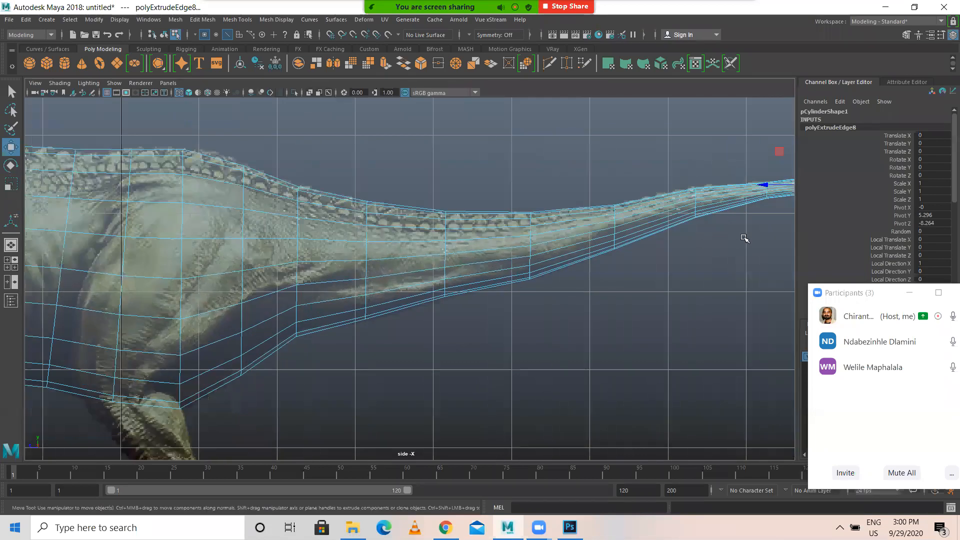
{"action": "middle_click_drag", "start_coordinate": [729, 248], "coordinate": [407, 278], "text": "alt"}
{"action": "scroll", "coordinate": [547, 239], "scroll_direction": "up", "scroll_amount": 1}
{"action": "key", "text": "r"}
{"action": "mouse_move", "coordinate": [549, 193]}
{"action": "left_mouse_down"}
{"action": "mouse_move", "coordinate": [574, 196]}
{"action": "mouse_move", "coordinate": [550, 196]}
{"action": "left_mouse_up"}
{"action": "key", "text": "w"}
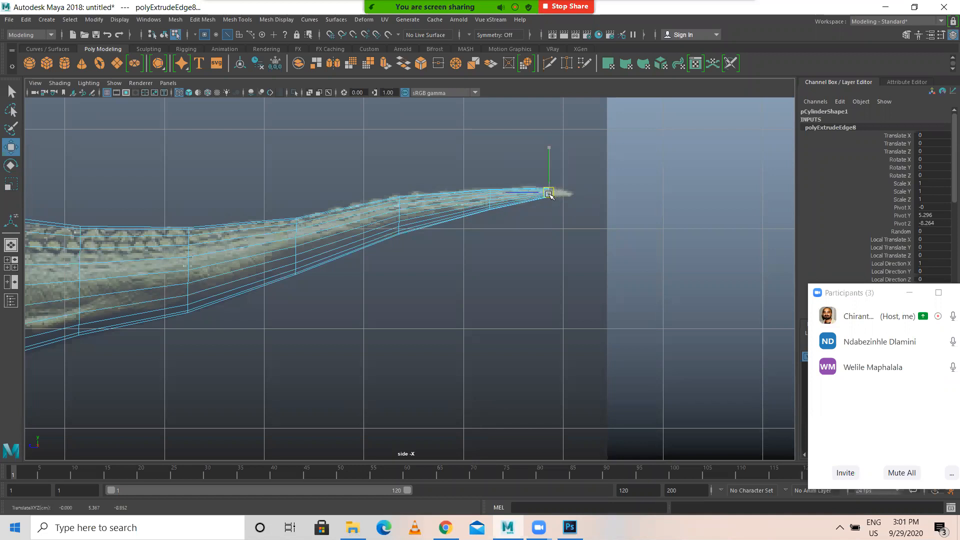
{"action": "key", "text": "r"}
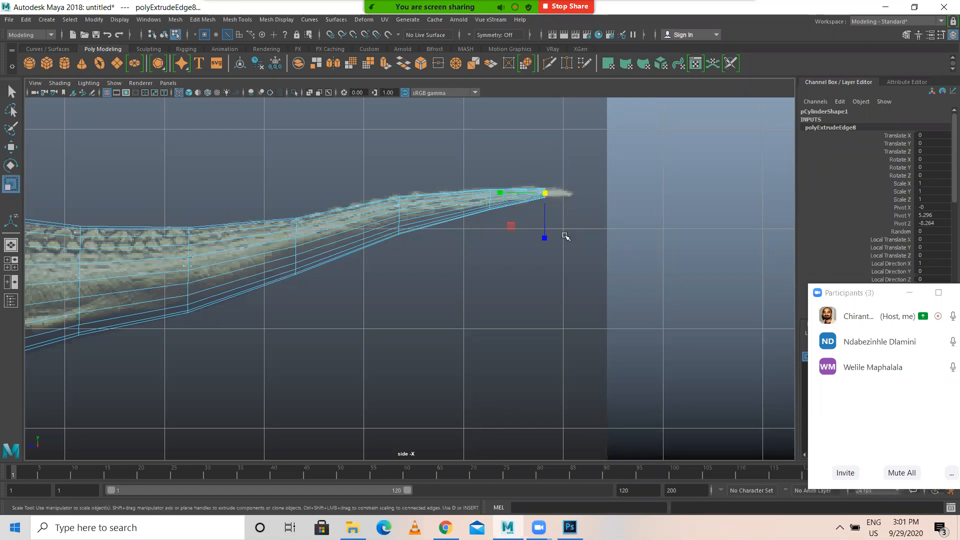
Step: Extrude the last tail segment to the very tip and shrink its end loop almost to a point
{"action": "left_click_drag", "start_coordinate": [547, 196], "coordinate": [577, 199]}
{"action": "key", "text": "ctrl+e"}
{"action": "key", "text": "w"}
{"action": "key", "text": "r"}
{"action": "key", "text": "w"}
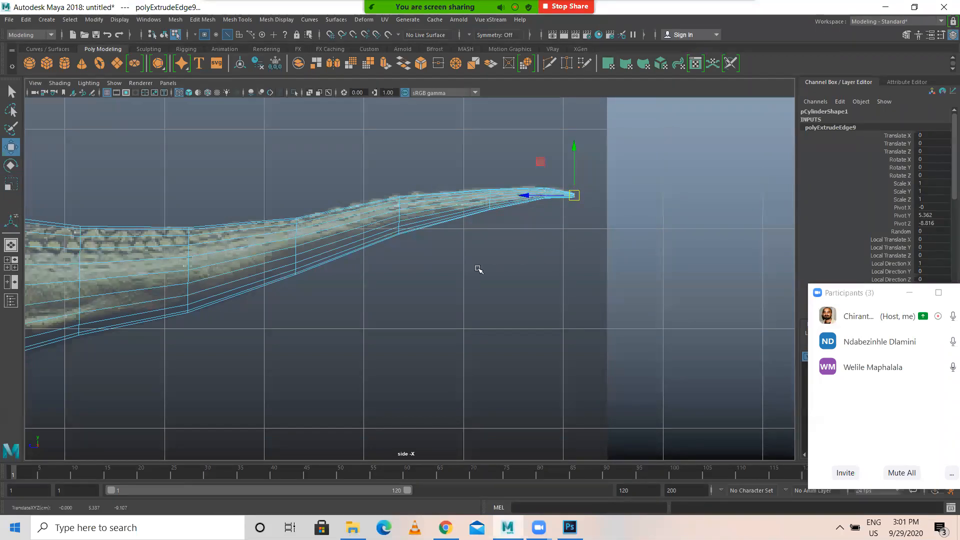
Step: Return to object mode in the perspective view, deselect the model, and examine the body and tail shape
{"action": "scroll", "coordinate": [479, 270], "scroll_direction": "down", "scroll_amount": 5}
{"action": "key", "text": "space"}
{"action": "key", "text": "space"}
{"action": "scroll", "coordinate": [534, 277], "scroll_direction": "down", "scroll_amount": 2}
{"action": "left_click_drag", "start_coordinate": [515, 300], "coordinate": [450, 270], "text": "alt"}
{"action": "right_click_drag", "start_coordinate": [444, 241], "coordinate": [497, 205]}
{"action": "left_click", "coordinate": [599, 190]}
{"action": "left_click_drag", "start_coordinate": [600, 235], "coordinate": [589, 288], "text": "alt"}
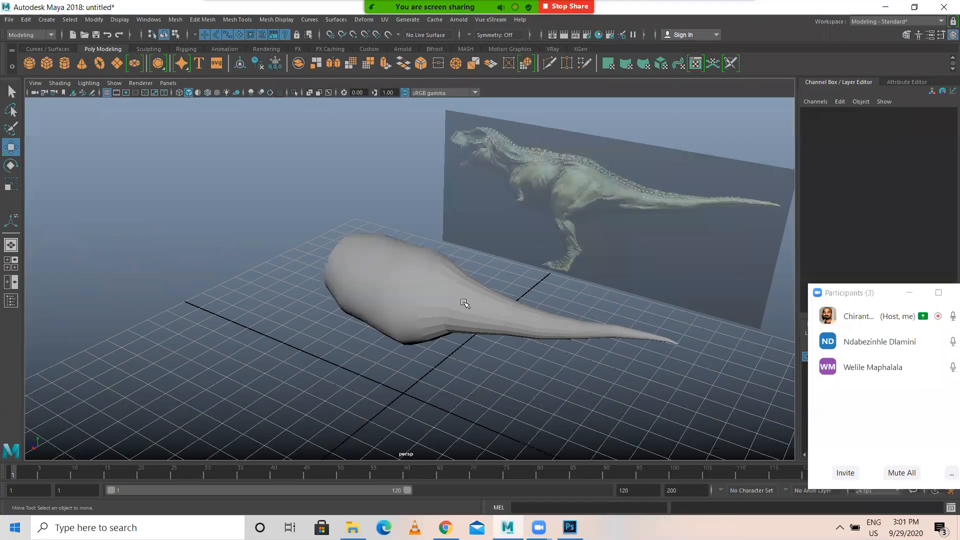
Step: Select the edge loop at the tail base in edge mode and widen it sideways
{"action": "left_click", "coordinate": [464, 304]}
{"action": "right_click_drag", "start_coordinate": [455, 242], "coordinate": [455, 267]}
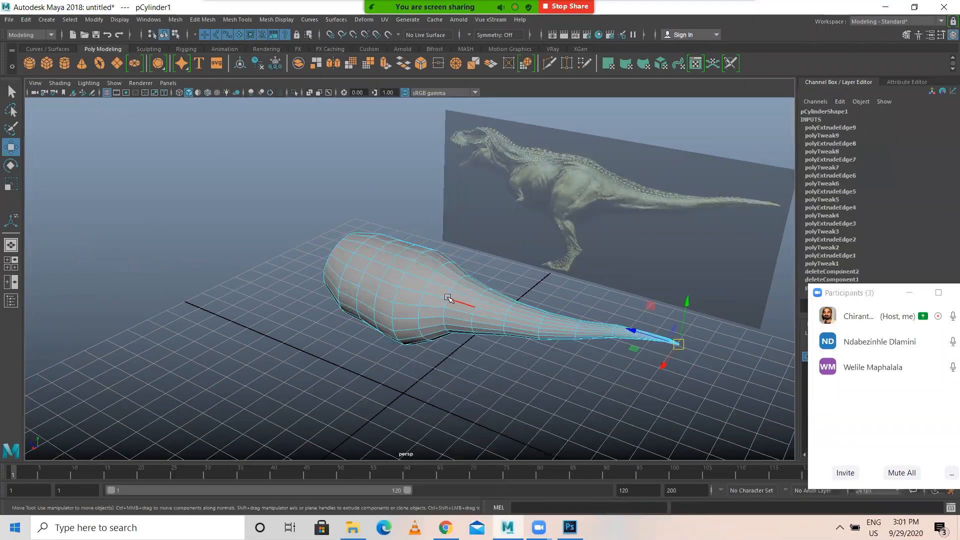
{"action": "left_click", "coordinate": [447, 294]}
{"action": "left_click_drag", "start_coordinate": [485, 318], "coordinate": [415, 365], "text": "alt"}
{"action": "key", "text": "r"}
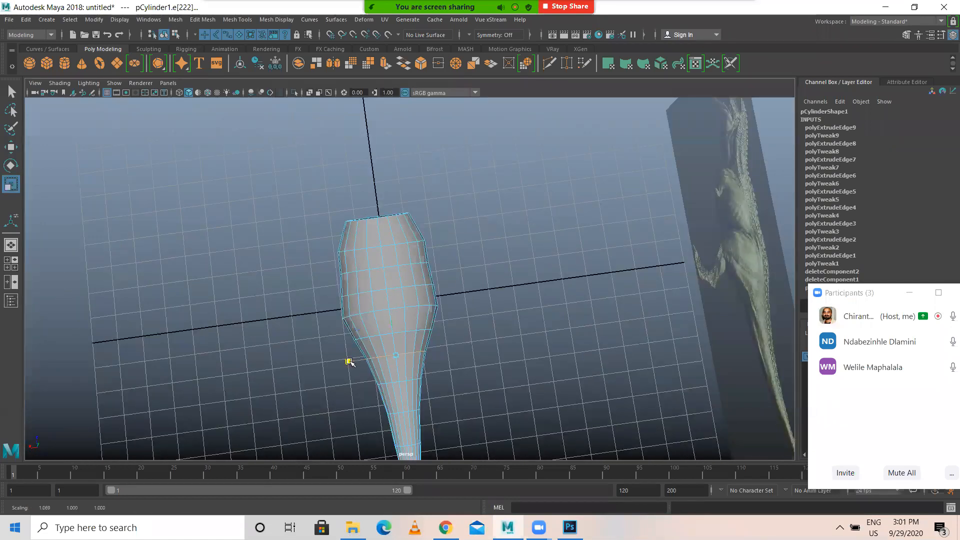
Step: Widen the edge loops across the hip and thigh sideways, one after another, for a fuller hip shape
{"action": "double_click", "coordinate": [350, 339]}
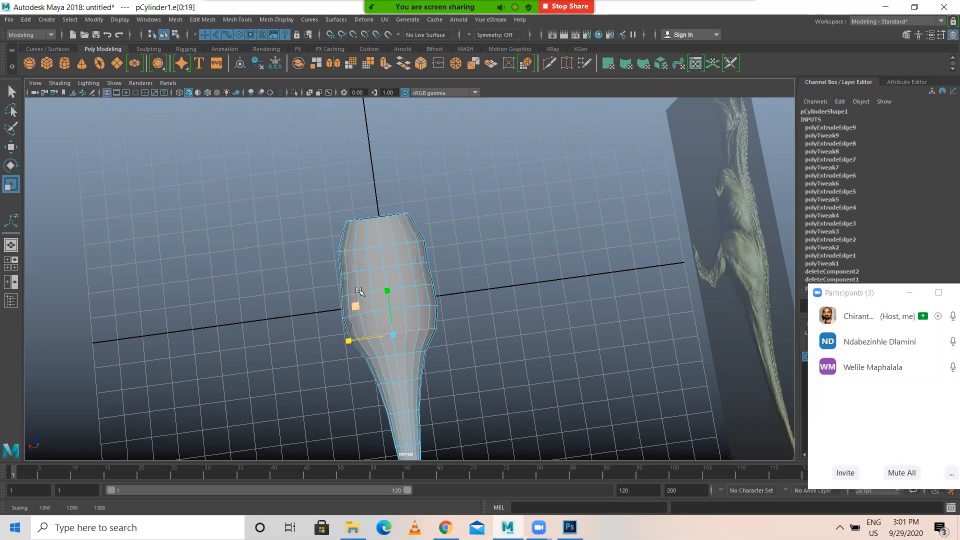
{"action": "double_click", "coordinate": [345, 318]}
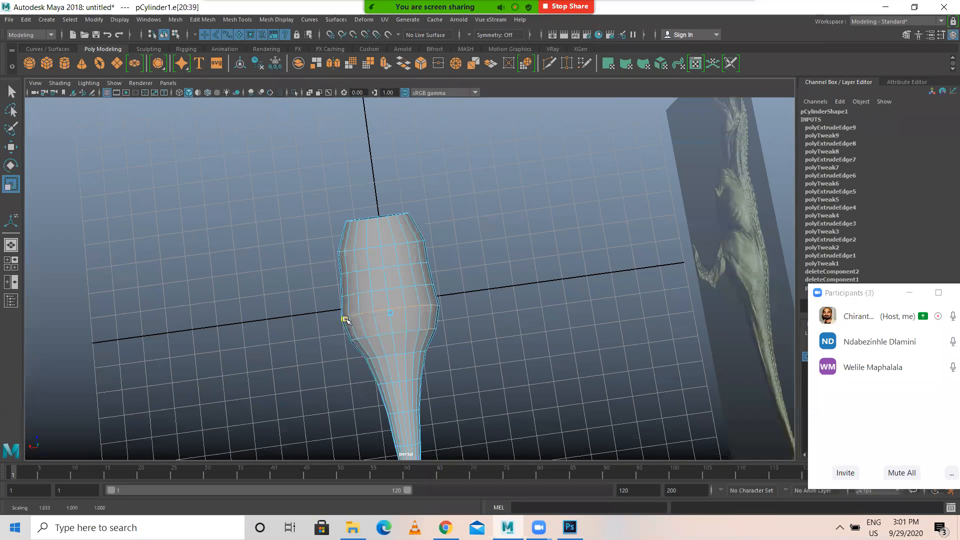
{"action": "double_click", "coordinate": [338, 297]}
{"action": "left_click_drag", "start_coordinate": [338, 297], "coordinate": [339, 297]}
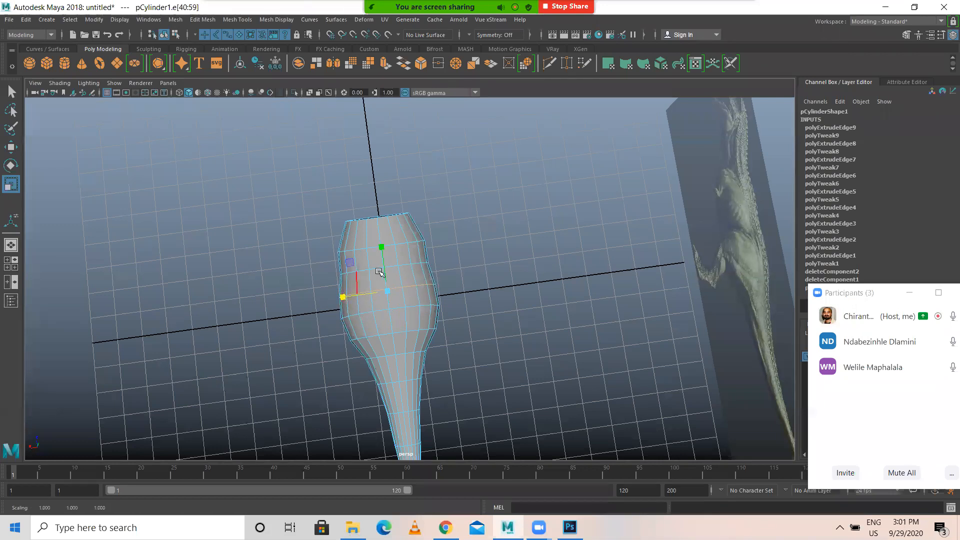
Step: In the side view, extrude the torso's neck-side border loop and pull it forward and up along the neck
{"action": "left_click_drag", "start_coordinate": [354, 329], "coordinate": [434, 281], "text": "alt"}
{"action": "key", "text": "space"}
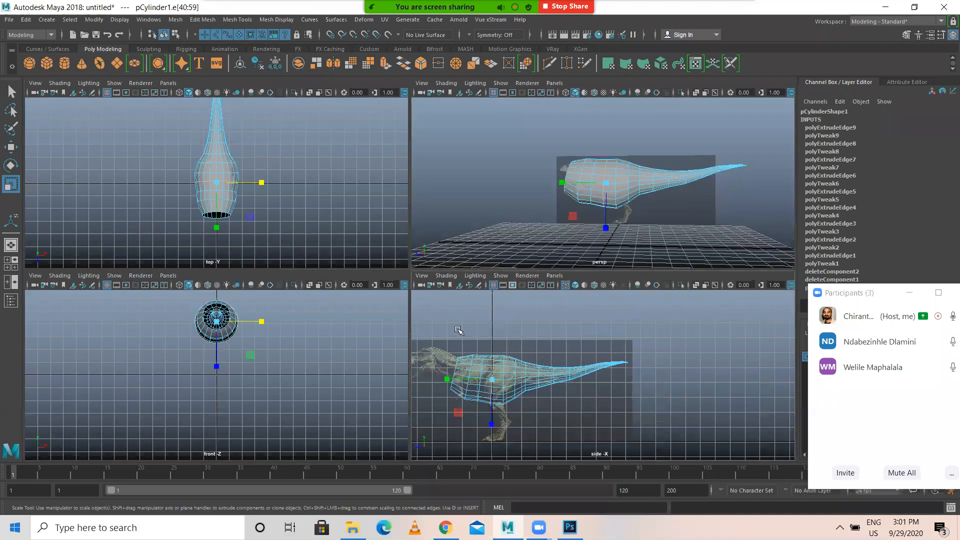
{"action": "key", "text": "space"}
{"action": "middle_click_drag", "start_coordinate": [461, 332], "coordinate": [741, 338], "text": "alt"}
{"action": "right_click_drag", "start_coordinate": [741, 337], "coordinate": [872, 418], "text": "alt"}
{"action": "scroll", "coordinate": [505, 313], "scroll_direction": "up", "scroll_amount": 5}
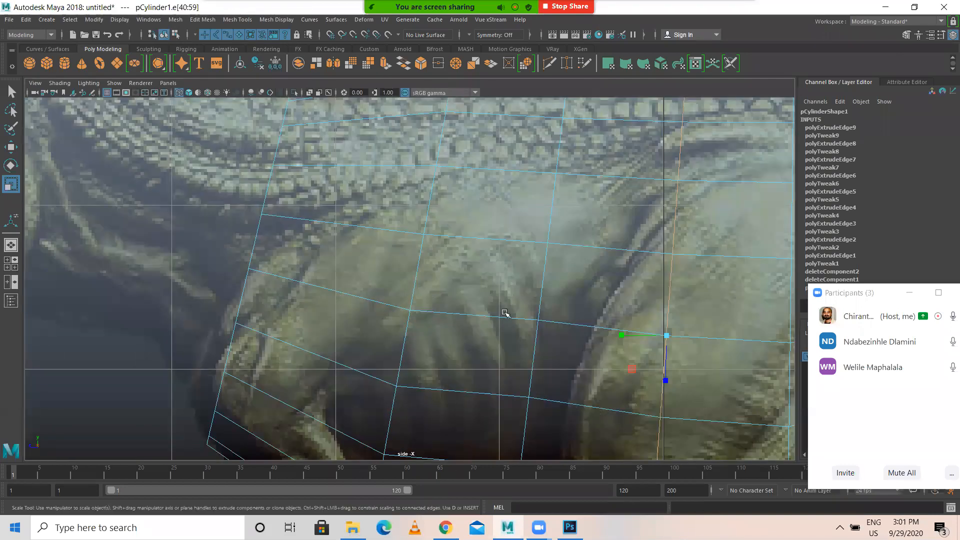
{"action": "scroll", "coordinate": [436, 297], "scroll_direction": "down", "scroll_amount": 6}
{"action": "left_click", "coordinate": [425, 266]}
{"action": "double_click", "coordinate": [425, 267]}
{"action": "right_click", "coordinate": [413, 195], "text": "shift"}
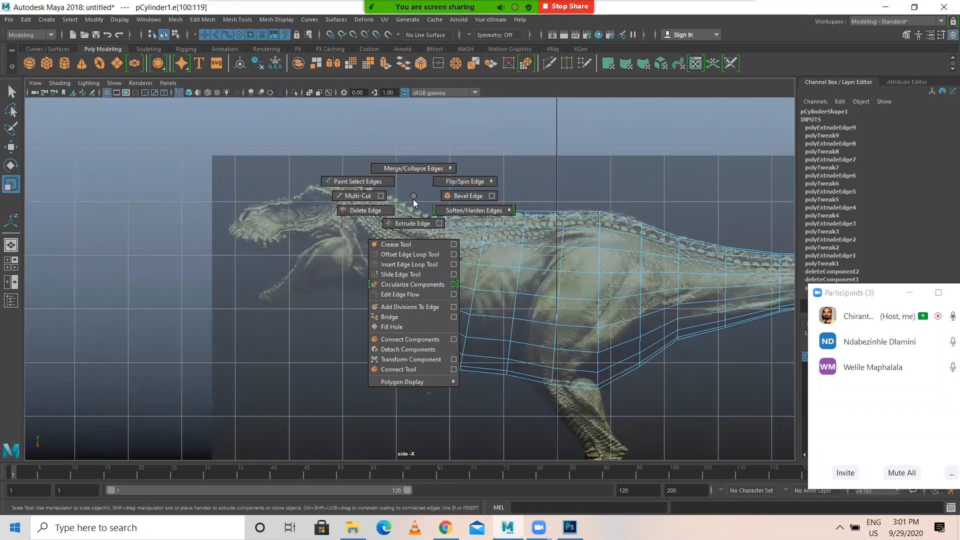
{"action": "right_click_drag", "start_coordinate": [408, 183], "coordinate": [409, 212], "text": "shift"}
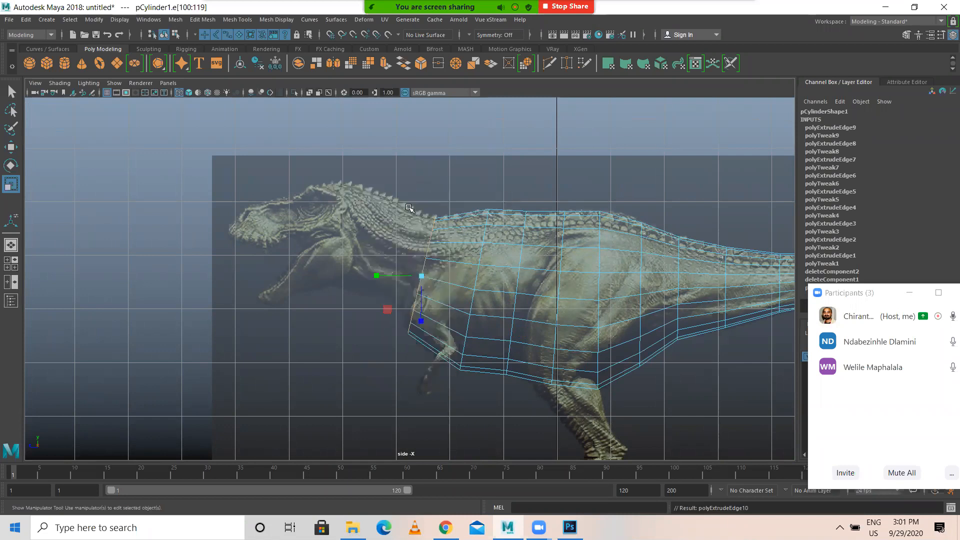
{"action": "left_click_drag", "start_coordinate": [423, 273], "coordinate": [405, 259]}
Step: Scale down the extruded loop at the neck base and position it on the reference outline
{"action": "scroll", "coordinate": [409, 277], "scroll_direction": "up", "scroll_amount": 3}
{"action": "scroll", "coordinate": [401, 258], "scroll_direction": "up", "scroll_amount": 2}
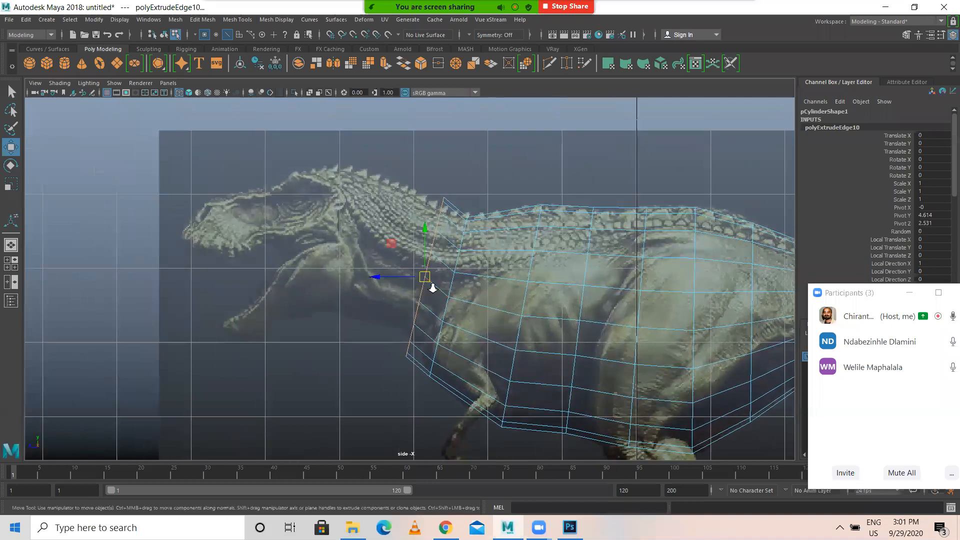
{"action": "key", "text": "r"}
{"action": "left_click_drag", "start_coordinate": [428, 275], "coordinate": [403, 259]}
{"action": "key", "text": "w"}
Step: Extrude two more neck segments forward and up, rotating and scaling the end loop to the neck outline
{"action": "key", "text": "ctrl+e"}
{"action": "key", "text": "w"}
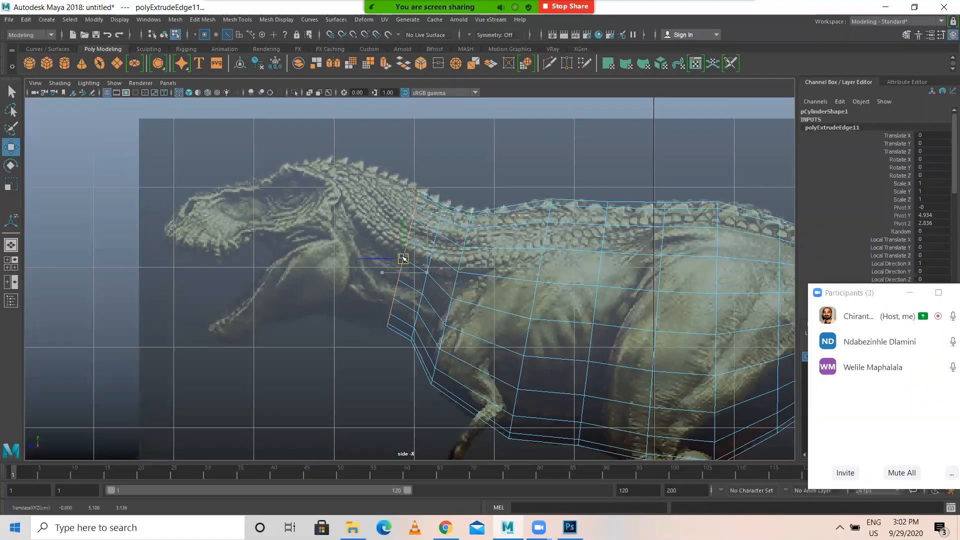
{"action": "key", "text": "ctrl+e"}
{"action": "key", "text": "w"}
{"action": "left_click_drag", "start_coordinate": [404, 259], "coordinate": [358, 244]}
{"action": "key", "text": "e"}
{"action": "key", "text": "r"}
Step: Extrude another neck segment up to the back of the skull and nudge its end loop into place
{"action": "key", "text": "ctrl+e"}
{"action": "key", "text": "w"}
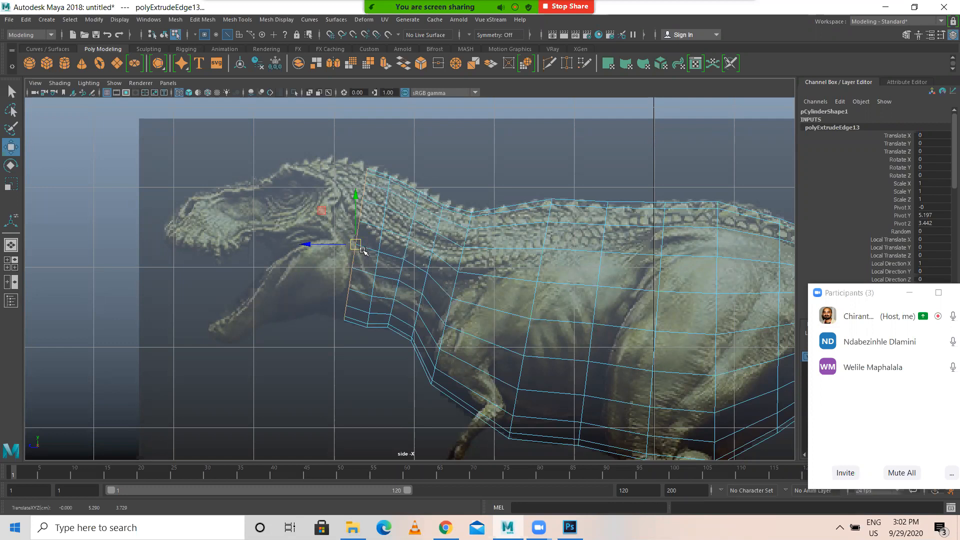
{"action": "right_click", "coordinate": [364, 226]}
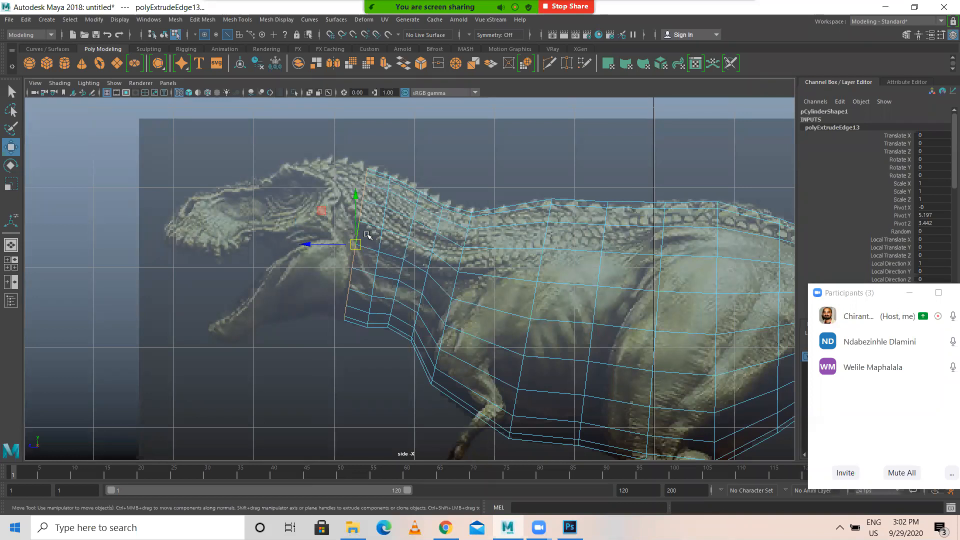
{"action": "scroll", "coordinate": [368, 230], "scroll_direction": "up", "scroll_amount": 2}
{"action": "left_click_drag", "start_coordinate": [299, 238], "coordinate": [298, 239]}
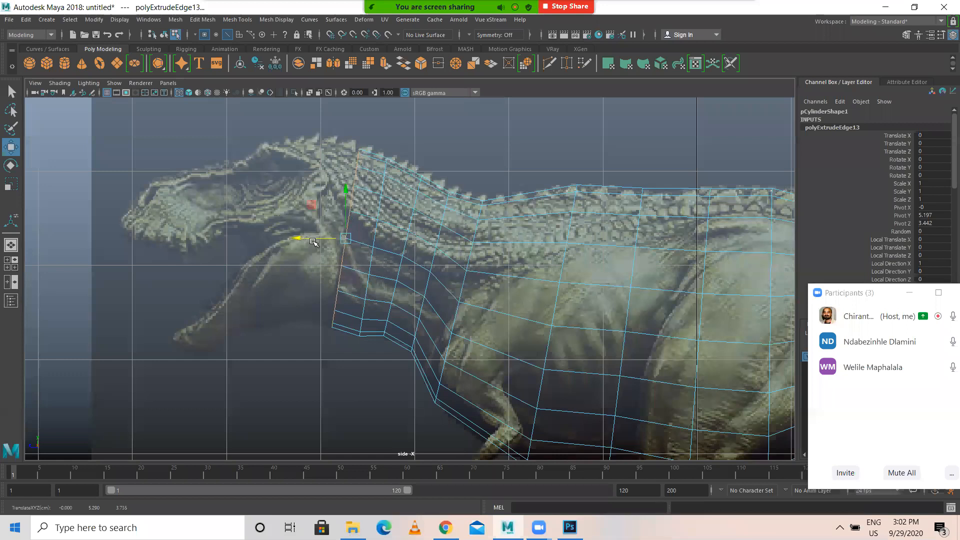
{"action": "scroll", "coordinate": [341, 241], "scroll_direction": "up", "scroll_amount": 2}
{"action": "scroll", "coordinate": [341, 233], "scroll_direction": "down", "scroll_amount": 5}
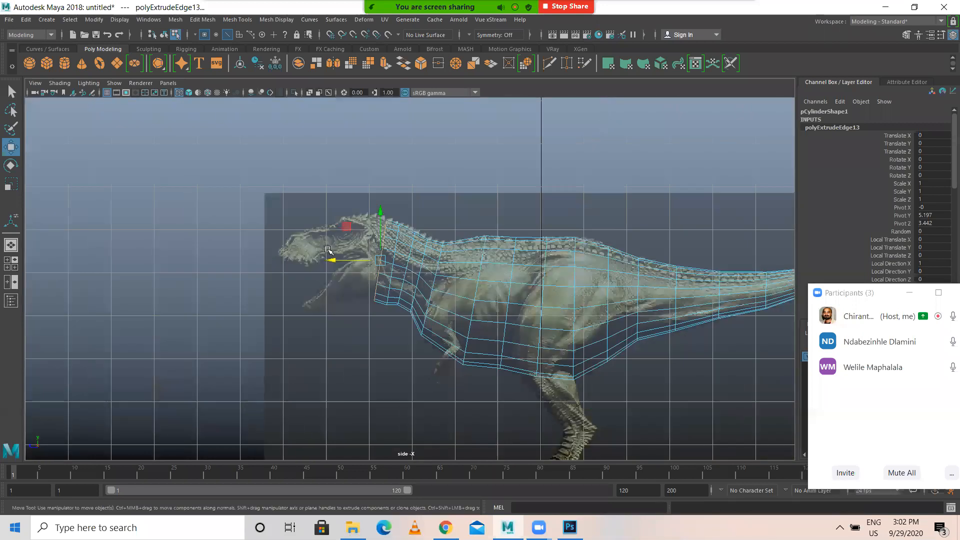
Step: Extrude another short neck segment from the end loop and pull it slightly forward toward the skull
{"action": "scroll", "coordinate": [329, 251], "scroll_direction": "up", "scroll_amount": 1}
{"action": "scroll", "coordinate": [349, 258], "scroll_direction": "up", "scroll_amount": 2}
{"action": "left_click_drag", "start_coordinate": [298, 235], "coordinate": [292, 233]}
{"action": "key", "text": "ctrl+e"}
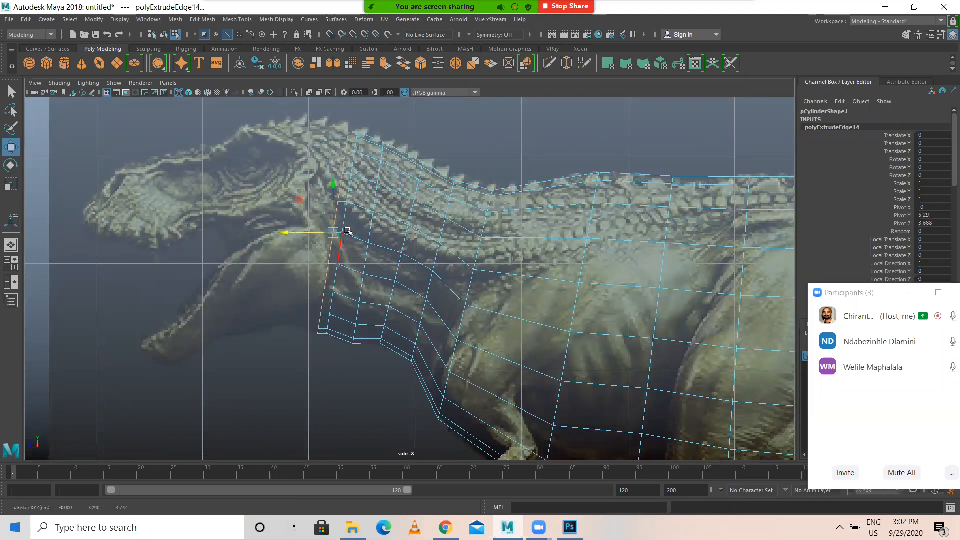
Step: Move the new end loop's vertices individually forward toward the throat and the back of the jaw and head
{"action": "right_click_drag", "start_coordinate": [341, 202], "coordinate": [298, 202]}
{"action": "scroll", "coordinate": [330, 191], "scroll_direction": "up", "scroll_amount": 3}
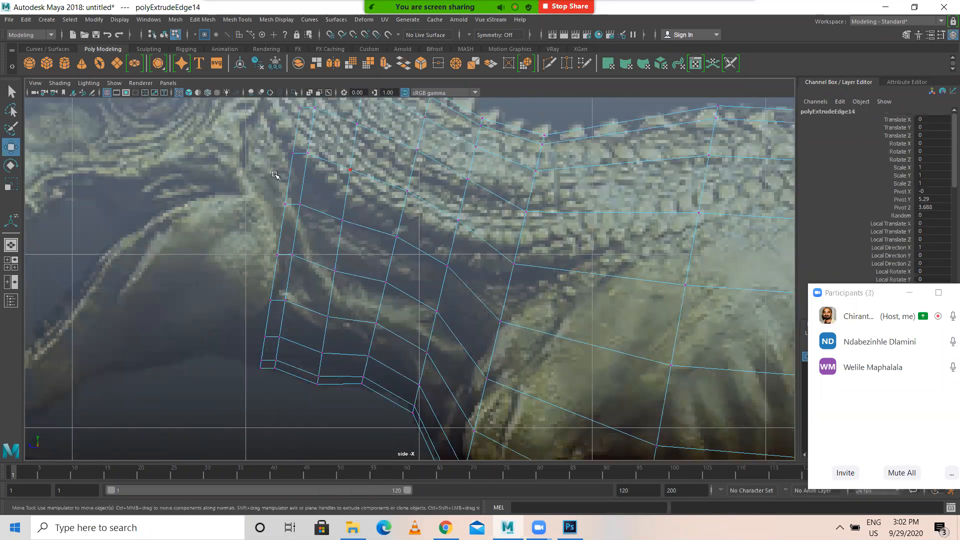
{"action": "middle_click_drag", "start_coordinate": [274, 174], "coordinate": [396, 331], "text": "alt"}
{"action": "middle_click_drag", "start_coordinate": [365, 269], "coordinate": [377, 278], "text": "alt"}
{"action": "left_click", "coordinate": [393, 282]}
{"action": "left_click_drag", "start_coordinate": [393, 282], "coordinate": [336, 283]}
{"action": "left_click", "coordinate": [385, 333]}
{"action": "left_click_drag", "start_coordinate": [385, 332], "coordinate": [367, 333]}
{"action": "left_click_drag", "start_coordinate": [383, 220], "coordinate": [417, 254]}
{"action": "left_click_drag", "start_coordinate": [404, 235], "coordinate": [348, 250]}
{"action": "left_click_drag", "start_coordinate": [400, 180], "coordinate": [343, 182]}
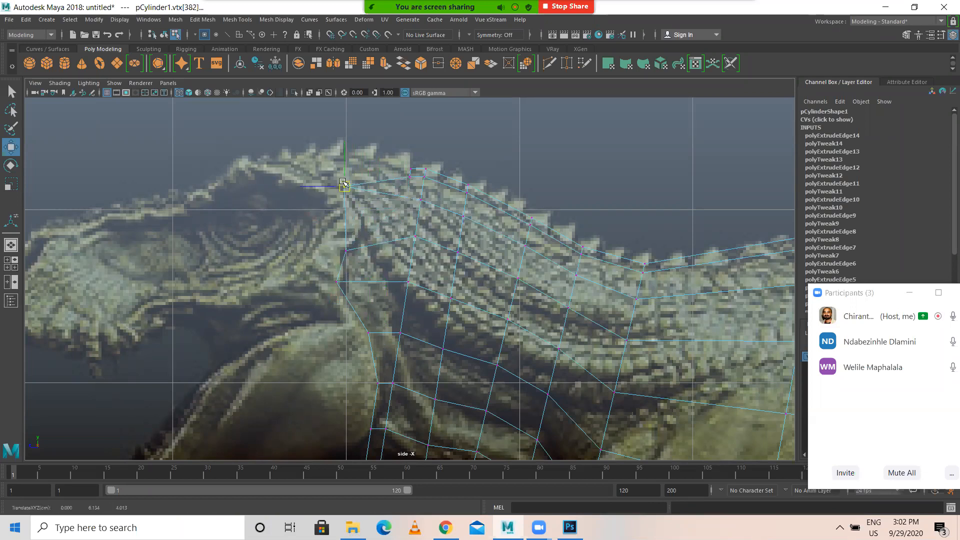
Step: Refine the two end-loop vertices behind the cheek to follow the back edge of the jaw
{"action": "left_click", "coordinate": [346, 250]}
{"action": "left_click_drag", "start_coordinate": [346, 250], "coordinate": [365, 220]}
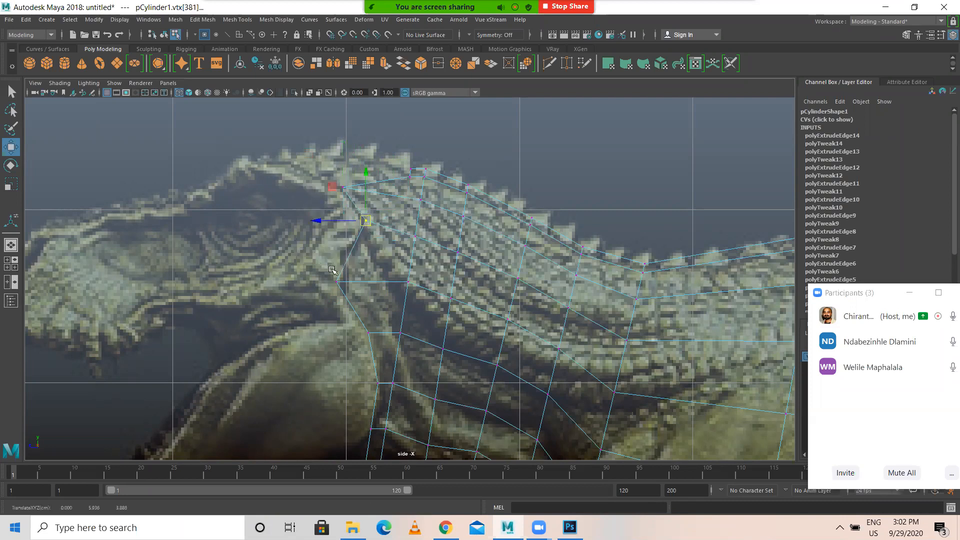
{"action": "left_click", "coordinate": [337, 279]}
{"action": "left_click_drag", "start_coordinate": [337, 278], "coordinate": [344, 289]}
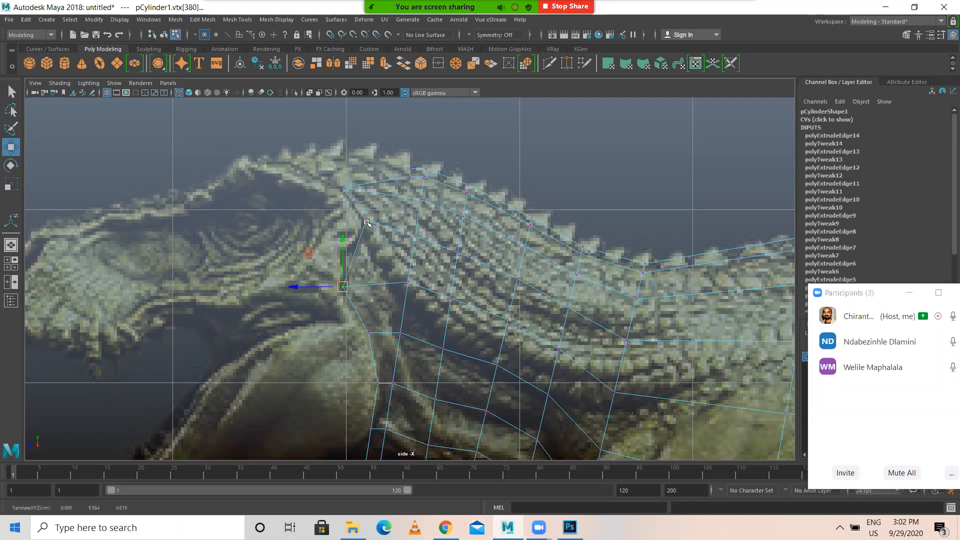
Step: Pull the upper end-loop vertices forward along the top of the skull to the brow outline
{"action": "left_click_drag", "start_coordinate": [400, 154], "coordinate": [312, 172]}
{"action": "left_click", "coordinate": [307, 158]}
{"action": "left_click_drag", "start_coordinate": [306, 162], "coordinate": [299, 169]}
{"action": "left_click_drag", "start_coordinate": [393, 131], "coordinate": [334, 151]}
Step: Reposition the upper vertices of the edge rows just behind the skull, undoing one misplaced move
{"action": "left_click_drag", "start_coordinate": [453, 168], "coordinate": [480, 201]}
{"action": "left_click_drag", "start_coordinate": [467, 188], "coordinate": [434, 172]}
{"action": "mouse_move", "coordinate": [402, 140]}
{"action": "left_mouse_down"}
{"action": "mouse_move", "coordinate": [445, 161]}
{"action": "mouse_move", "coordinate": [464, 185]}
{"action": "mouse_move", "coordinate": [405, 158]}
{"action": "left_mouse_up"}
{"action": "key", "text": "ctrl+z"}
{"action": "left_click_drag", "start_coordinate": [444, 202], "coordinate": [480, 239]}
{"action": "middle_click_drag", "start_coordinate": [453, 220], "coordinate": [436, 226]}
{"action": "left_click_drag", "start_coordinate": [414, 193], "coordinate": [378, 202]}
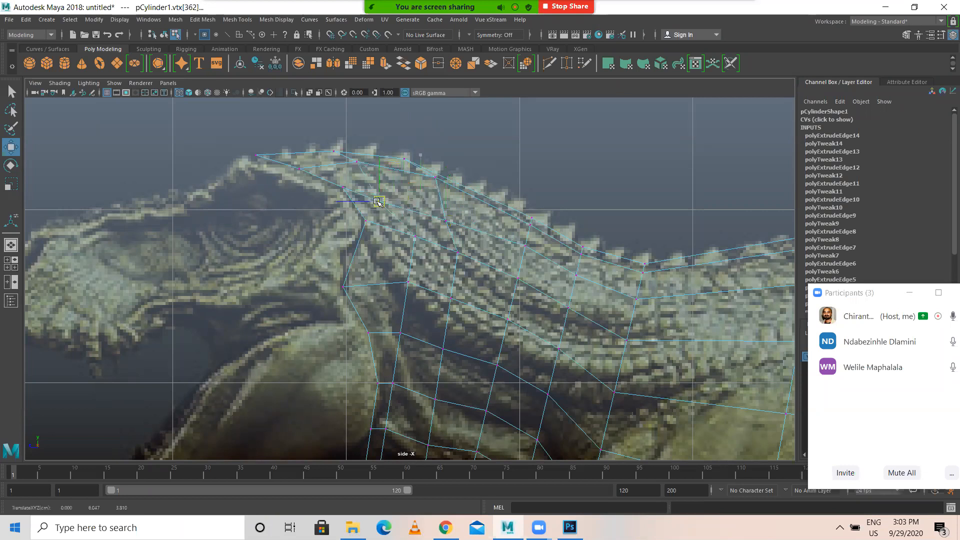
Step: Shift the vertices along the upper neck so the edge rows follow the curve of the reference
{"action": "left_click", "coordinate": [414, 235]}
{"action": "left_click_drag", "start_coordinate": [414, 236], "coordinate": [470, 263]}
{"action": "middle_click_drag", "start_coordinate": [456, 250], "coordinate": [442, 252]}
{"action": "left_click_drag", "start_coordinate": [422, 199], "coordinate": [453, 226]}
{"action": "middle_click_drag", "start_coordinate": [441, 215], "coordinate": [440, 211]}
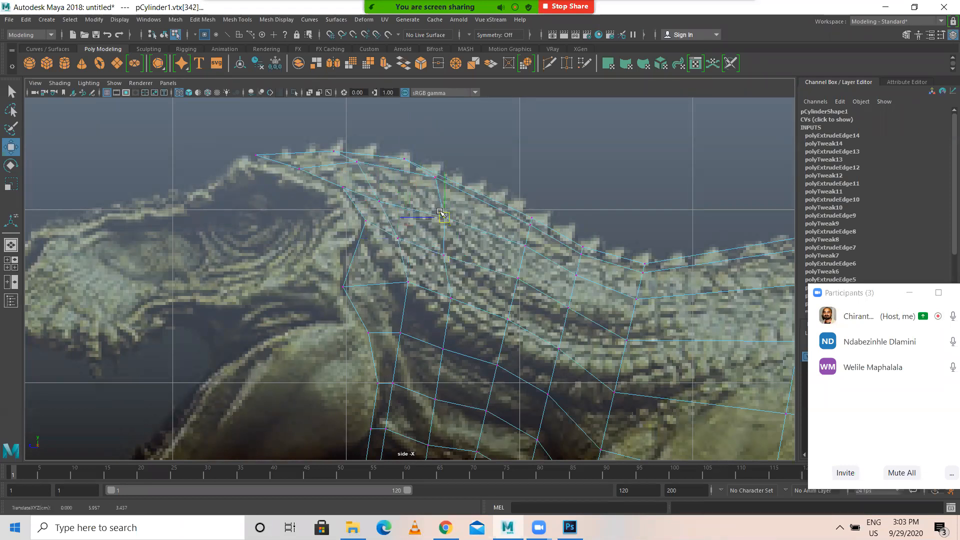
{"action": "left_click", "coordinate": [443, 255]}
{"action": "mouse_move", "coordinate": [443, 255]}
{"action": "left_mouse_down"}
{"action": "mouse_move", "coordinate": [448, 246]}
{"action": "mouse_move", "coordinate": [448, 258]}
{"action": "left_mouse_up"}
{"action": "mouse_move", "coordinate": [522, 196]}
{"action": "left_mouse_down"}
{"action": "mouse_move", "coordinate": [547, 238]}
{"action": "mouse_move", "coordinate": [493, 197]}
{"action": "mouse_move", "coordinate": [509, 206]}
{"action": "left_mouse_up"}
{"action": "left_click", "coordinate": [524, 245]}
{"action": "left_click_drag", "start_coordinate": [524, 246], "coordinate": [513, 244]}
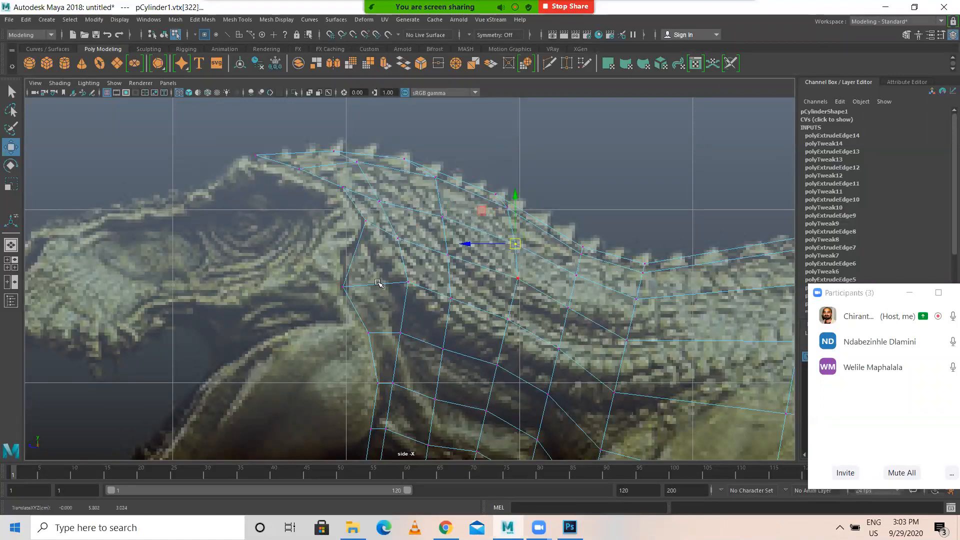
Step: Lower the vertices along the middle of the neck to follow the muscle line from jaw to shoulder
{"action": "left_click", "coordinate": [408, 282]}
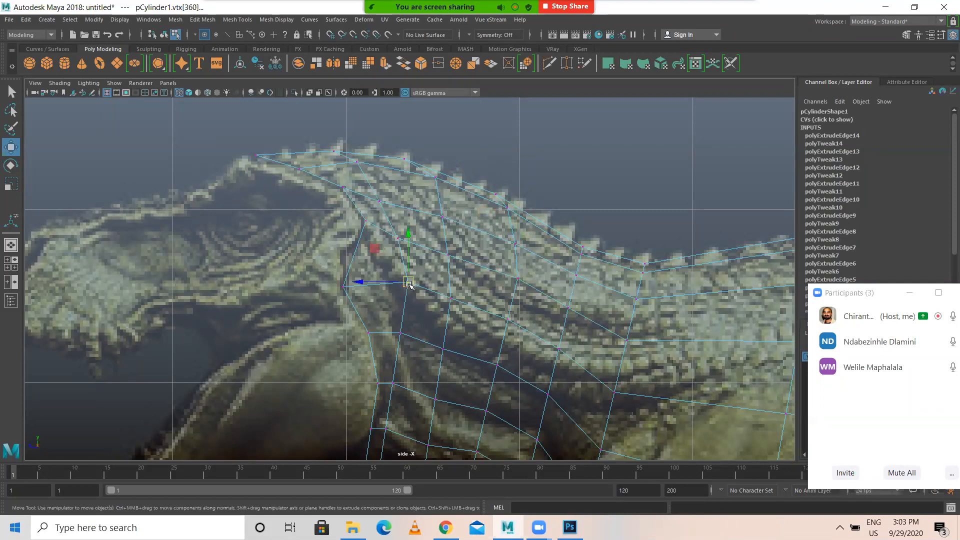
{"action": "left_click_drag", "start_coordinate": [409, 283], "coordinate": [406, 295]}
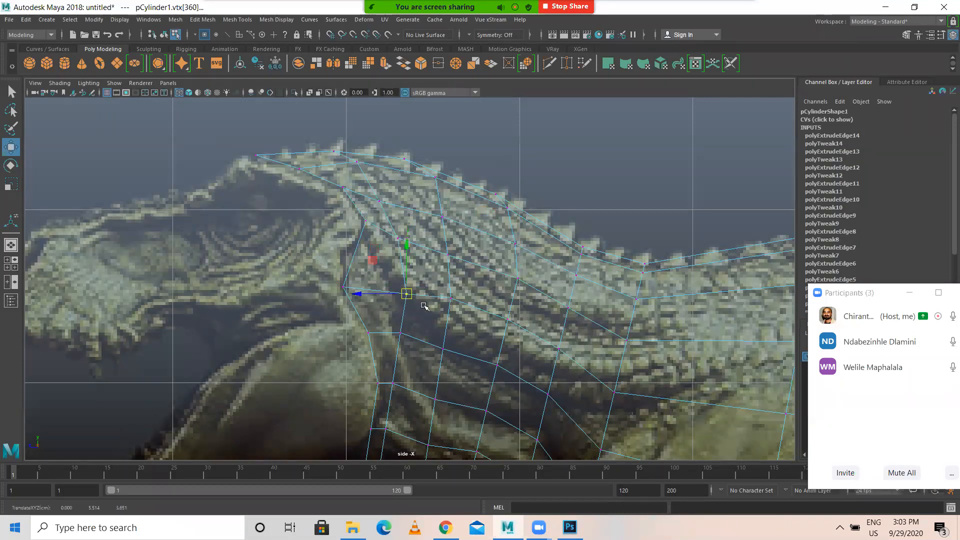
{"action": "left_click", "coordinate": [443, 348]}
{"action": "left_click_drag", "start_coordinate": [443, 348], "coordinate": [443, 359]}
{"action": "left_click", "coordinate": [400, 333]}
{"action": "left_click_drag", "start_coordinate": [401, 333], "coordinate": [401, 337]}
{"action": "left_click", "coordinate": [450, 298]}
{"action": "left_click_drag", "start_coordinate": [450, 299], "coordinate": [449, 330]}
{"action": "left_click", "coordinate": [508, 318]}
{"action": "left_click_drag", "start_coordinate": [508, 319], "coordinate": [558, 361]}
{"action": "left_click", "coordinate": [557, 349]}
{"action": "left_click_drag", "start_coordinate": [498, 379], "coordinate": [559, 405]}
{"action": "left_click_drag", "start_coordinate": [548, 389], "coordinate": [543, 398]}
Step: Reposition the vertices where the neck meets the shoulder and raise one vertex in the row above the shoulder
{"action": "middle_click_drag", "start_coordinate": [620, 324], "coordinate": [622, 180], "text": "alt"}
{"action": "left_click_drag", "start_coordinate": [598, 265], "coordinate": [617, 329]}
{"action": "left_click_drag", "start_coordinate": [603, 300], "coordinate": [606, 280]}
{"action": "left_click_drag", "start_coordinate": [486, 216], "coordinate": [499, 232]}
{"action": "left_click_drag", "start_coordinate": [620, 244], "coordinate": [618, 240]}
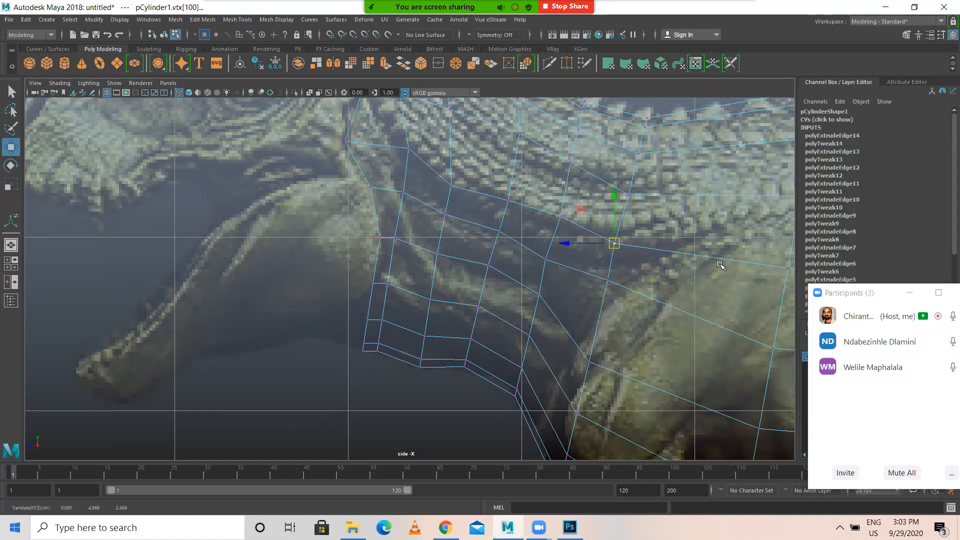
{"action": "middle_click_drag", "start_coordinate": [674, 291], "coordinate": [584, 327], "text": "alt"}
{"action": "middle_click_drag", "start_coordinate": [703, 309], "coordinate": [668, 329], "text": "alt"}
{"action": "left_click", "coordinate": [663, 326]}
{"action": "left_click_drag", "start_coordinate": [662, 275], "coordinate": [679, 224]}
{"action": "left_click", "coordinate": [674, 252]}
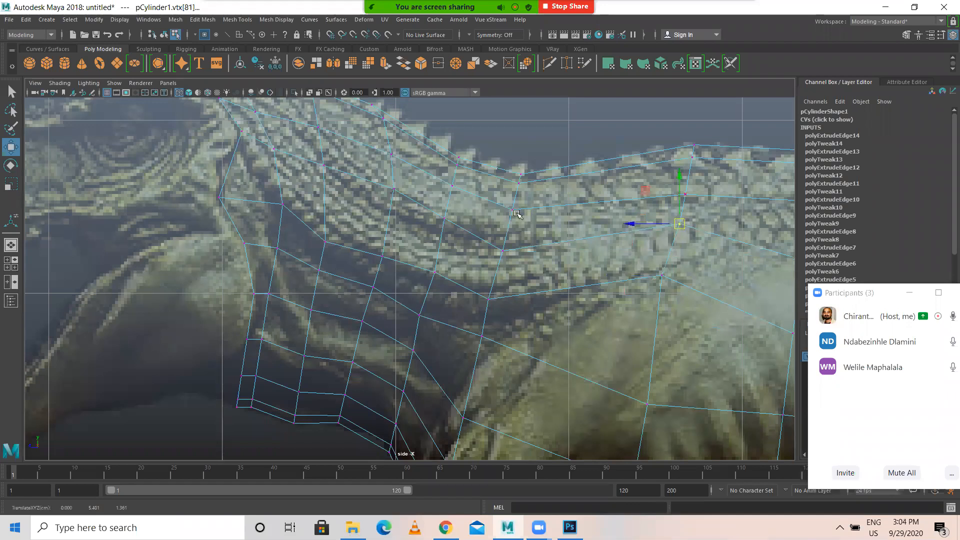
Step: Adjust the neck base vertices and raise the shoulder vertices to follow the upper contour of the shoulder
{"action": "left_click", "coordinate": [501, 250]}
{"action": "left_click_drag", "start_coordinate": [502, 250], "coordinate": [496, 264]}
{"action": "left_click_drag", "start_coordinate": [470, 234], "coordinate": [412, 189]}
{"action": "middle_click_drag", "start_coordinate": [412, 190], "coordinate": [390, 220]}
{"action": "left_click", "coordinate": [394, 190]}
{"action": "left_click", "coordinate": [444, 231]}
{"action": "middle_click_drag", "start_coordinate": [446, 233], "coordinate": [441, 237]}
{"action": "left_click", "coordinate": [480, 336]}
{"action": "middle_click_drag", "start_coordinate": [484, 336], "coordinate": [484, 324]}
{"action": "left_click", "coordinate": [650, 408]}
{"action": "middle_click_drag", "start_coordinate": [646, 382], "coordinate": [651, 321]}
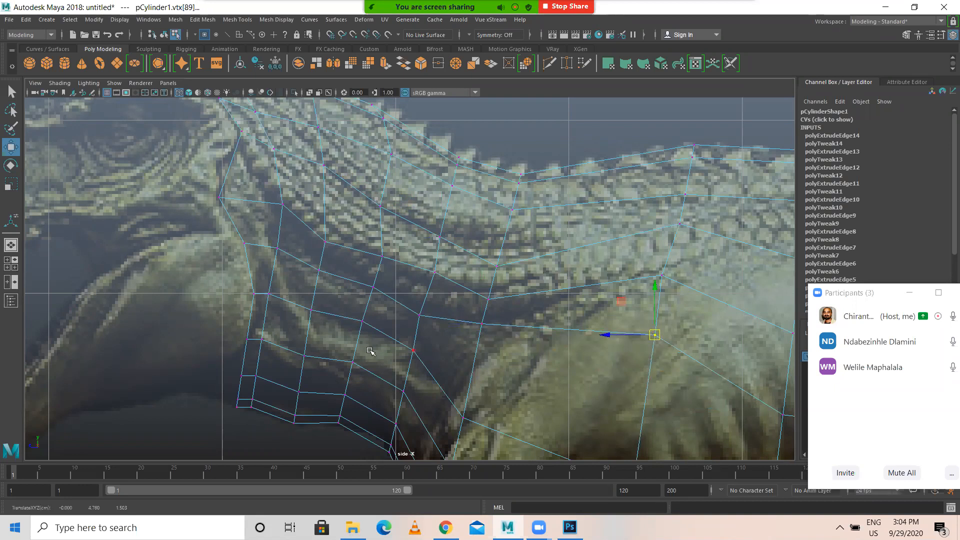
Step: Fine-tune the vertices on the side of the upper neck behind the jaw
{"action": "middle_click_drag", "start_coordinate": [321, 293], "coordinate": [421, 417], "text": "alt"}
{"action": "left_click_drag", "start_coordinate": [359, 315], "coordinate": [373, 333]}
{"action": "left_click", "coordinate": [430, 302]}
{"action": "middle_click_drag", "start_coordinate": [431, 302], "coordinate": [430, 308]}
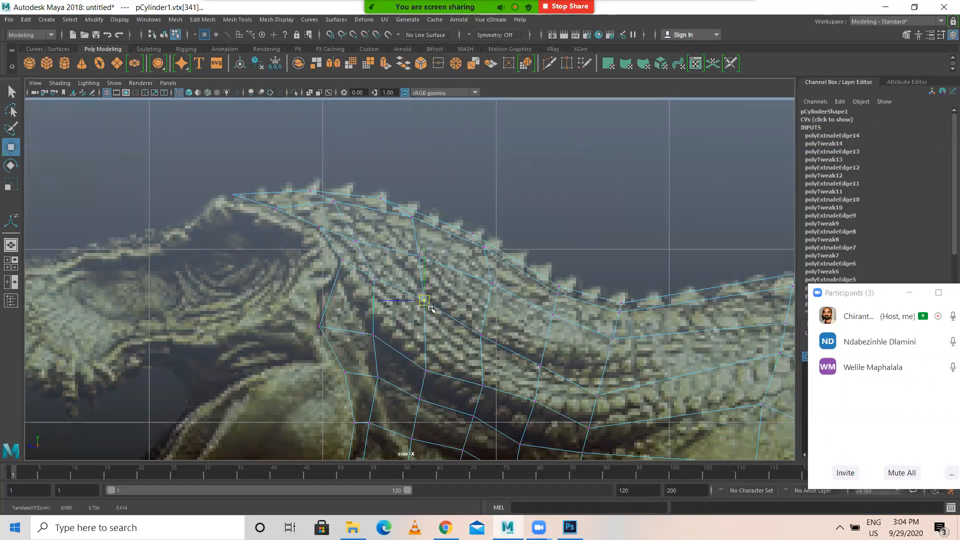
Step: Pull the lowest border vertices at the throat forward beneath the jaw
{"action": "left_click_drag", "start_coordinate": [223, 182], "coordinate": [266, 202]}
{"action": "right_click_drag", "start_coordinate": [330, 243], "coordinate": [333, 210]}
{"action": "double_click", "coordinate": [333, 245]}
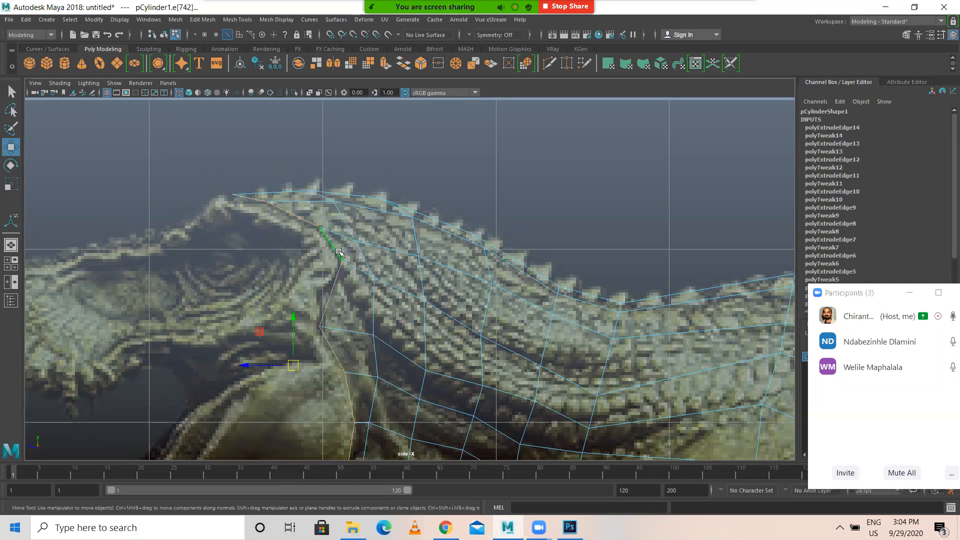
{"action": "scroll", "coordinate": [386, 260], "scroll_direction": "down", "scroll_amount": 5}
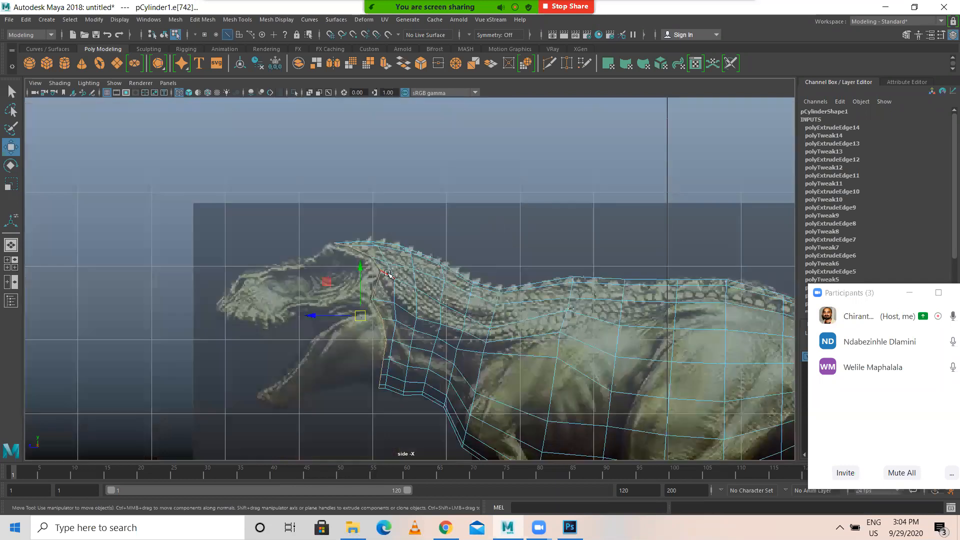
{"action": "scroll", "coordinate": [359, 268], "scroll_direction": "up", "scroll_amount": 3}
{"action": "scroll", "coordinate": [358, 268], "scroll_direction": "up", "scroll_amount": 2}
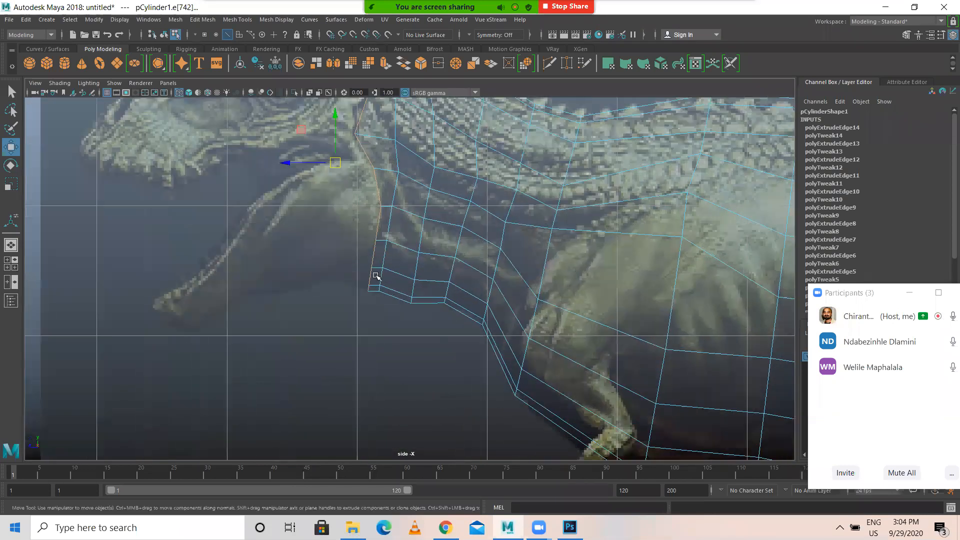
{"action": "scroll", "coordinate": [361, 233], "scroll_direction": "up", "scroll_amount": 2}
{"action": "right_click_drag", "start_coordinate": [359, 231], "coordinate": [318, 231]}
{"action": "mouse_move", "coordinate": [328, 236]}
{"action": "left_mouse_down"}
{"action": "mouse_move", "coordinate": [362, 274]}
{"action": "mouse_move", "coordinate": [330, 246]}
{"action": "left_mouse_up"}
{"action": "left_click_drag", "start_coordinate": [336, 279], "coordinate": [306, 265]}
{"action": "left_click_drag", "start_coordinate": [294, 301], "coordinate": [374, 308]}
{"action": "left_click_drag", "start_coordinate": [364, 293], "coordinate": [365, 287]}
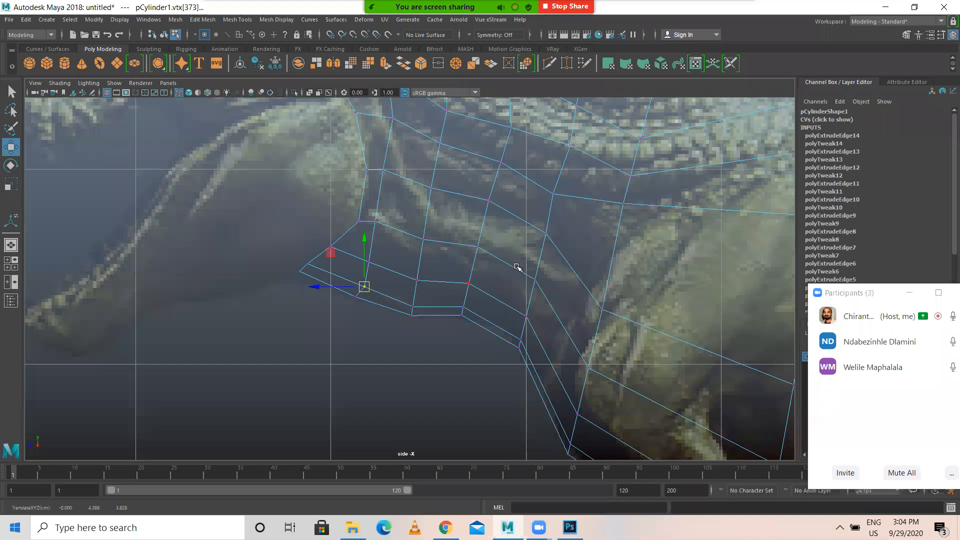
Step: Select the open border loop at the back of the head, extrude it and pull it slightly forward
{"action": "scroll", "coordinate": [516, 267], "scroll_direction": "down", "scroll_amount": 5}
{"action": "scroll", "coordinate": [492, 257], "scroll_direction": "up", "scroll_amount": 5}
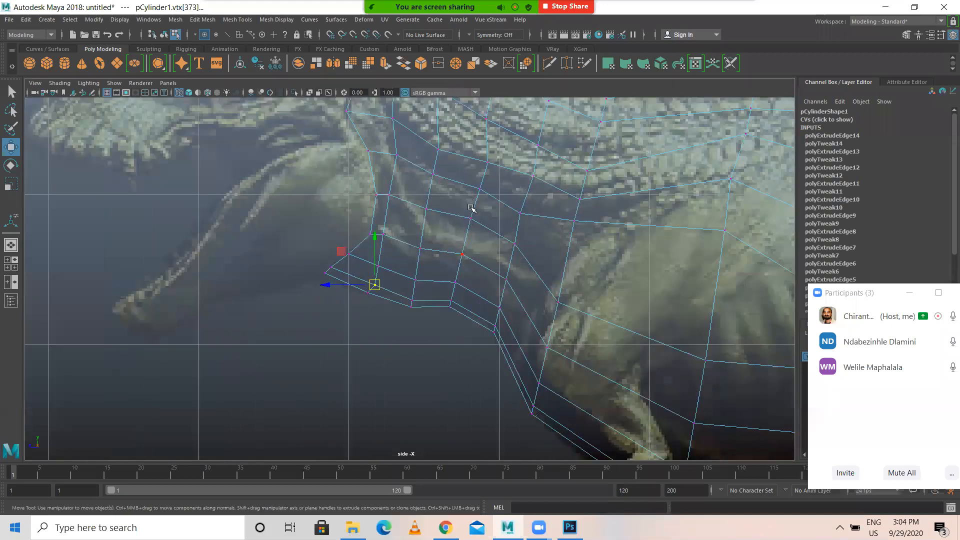
{"action": "middle_click_drag", "start_coordinate": [471, 207], "coordinate": [471, 430], "text": "alt"}
{"action": "middle_click_drag", "start_coordinate": [356, 165], "coordinate": [363, 242], "text": "alt"}
{"action": "right_click_drag", "start_coordinate": [363, 243], "coordinate": [363, 215]}
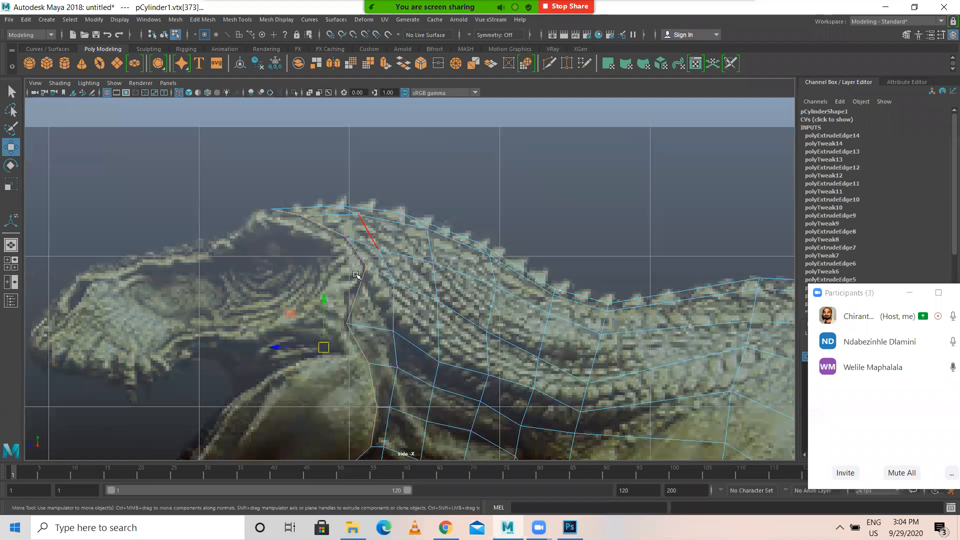
{"action": "middle_click_drag", "start_coordinate": [409, 306], "coordinate": [501, 214], "text": "alt"}
{"action": "right_click_drag", "start_coordinate": [446, 199], "coordinate": [415, 207], "text": "shift"}
{"action": "middle_click_drag", "start_coordinate": [485, 192], "coordinate": [506, 226], "text": "alt"}
{"action": "left_click_drag", "start_coordinate": [468, 267], "coordinate": [445, 272]}
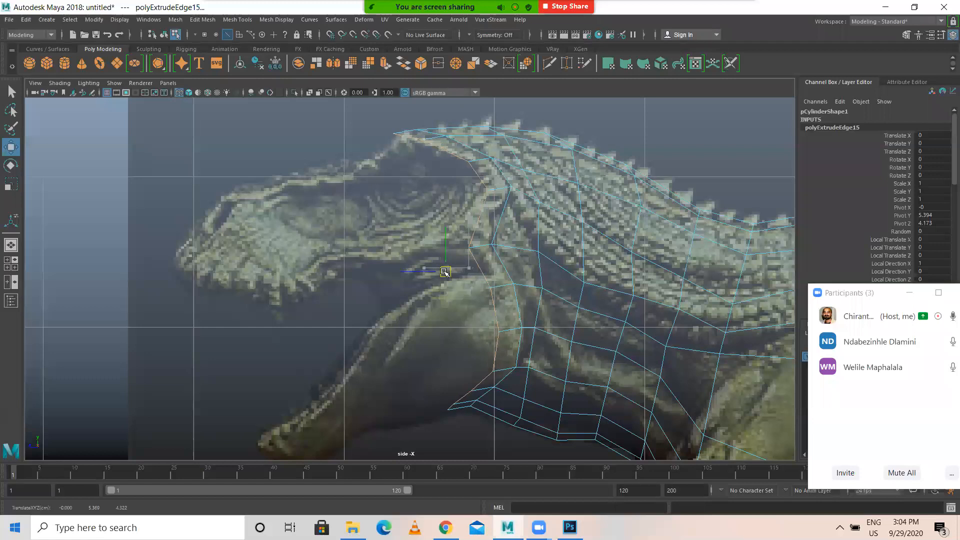
Step: Reposition the lower vertices of the new border loop under the throat
{"action": "left_click", "coordinate": [439, 401]}
{"action": "right_click_drag", "start_coordinate": [457, 241], "coordinate": [395, 243]}
{"action": "left_click_drag", "start_coordinate": [414, 365], "coordinate": [447, 417]}
{"action": "mouse_move", "coordinate": [463, 384]}
{"action": "left_mouse_down"}
{"action": "mouse_move", "coordinate": [479, 398]}
{"action": "mouse_move", "coordinate": [470, 394]}
{"action": "left_mouse_up"}
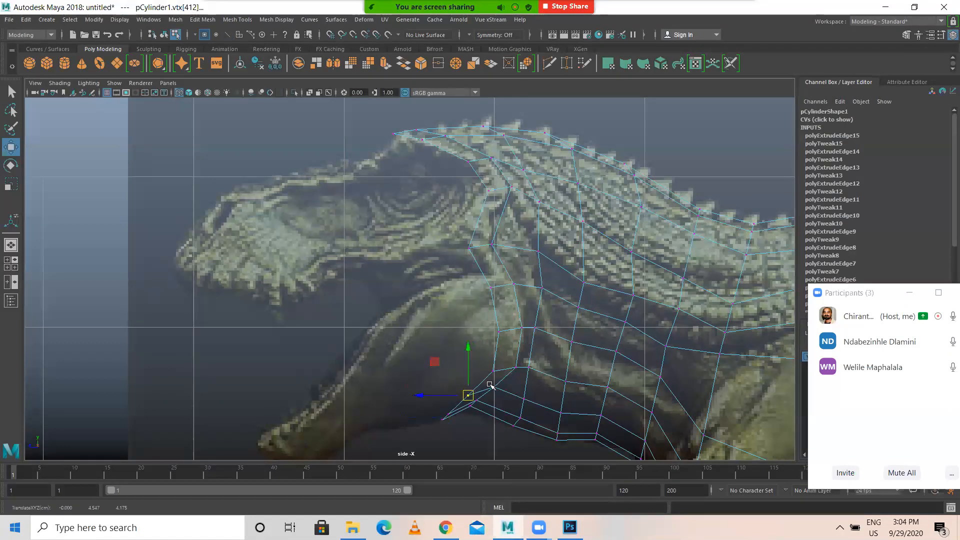
Step: Extrude the head's border loop again and move it forward across the eye and jaw region
{"action": "mouse_move", "coordinate": [458, 152]}
{"action": "right_mouse_down"}
{"action": "mouse_move", "coordinate": [457, 125]}
{"action": "mouse_move", "coordinate": [454, 155]}
{"action": "right_mouse_up"}
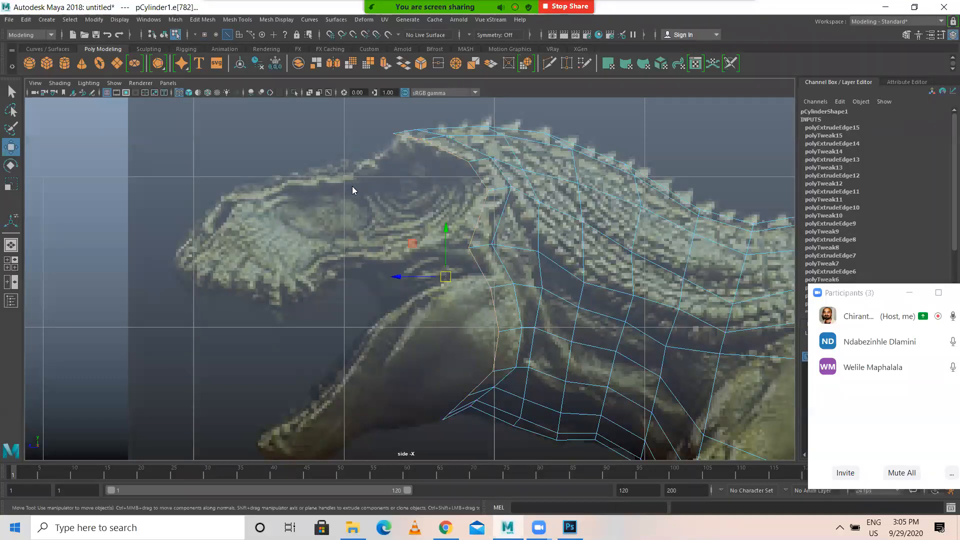
{"action": "right_click_drag", "start_coordinate": [352, 188], "coordinate": [352, 228], "text": "shift"}
{"action": "key", "text": "w"}
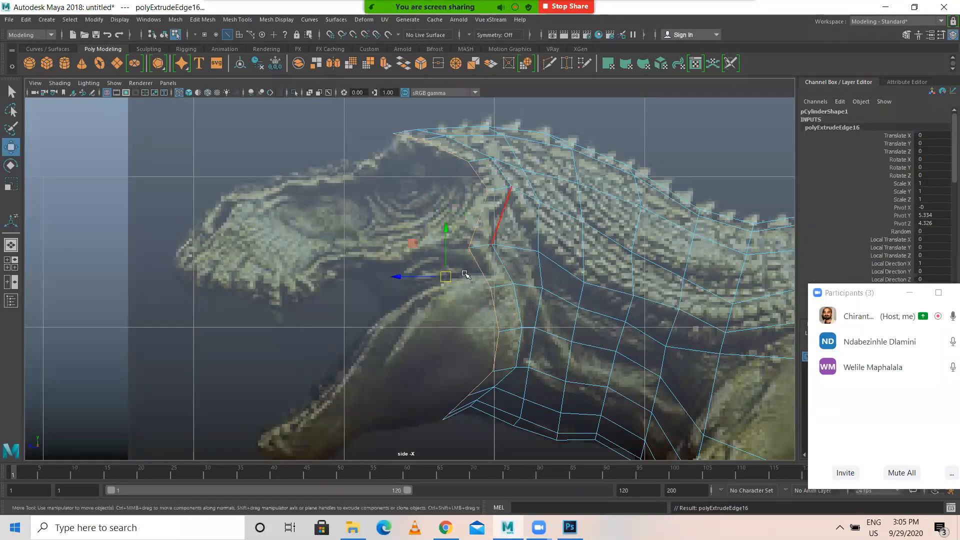
{"action": "left_click_drag", "start_coordinate": [448, 279], "coordinate": [392, 291]}
{"action": "key", "text": "r"}
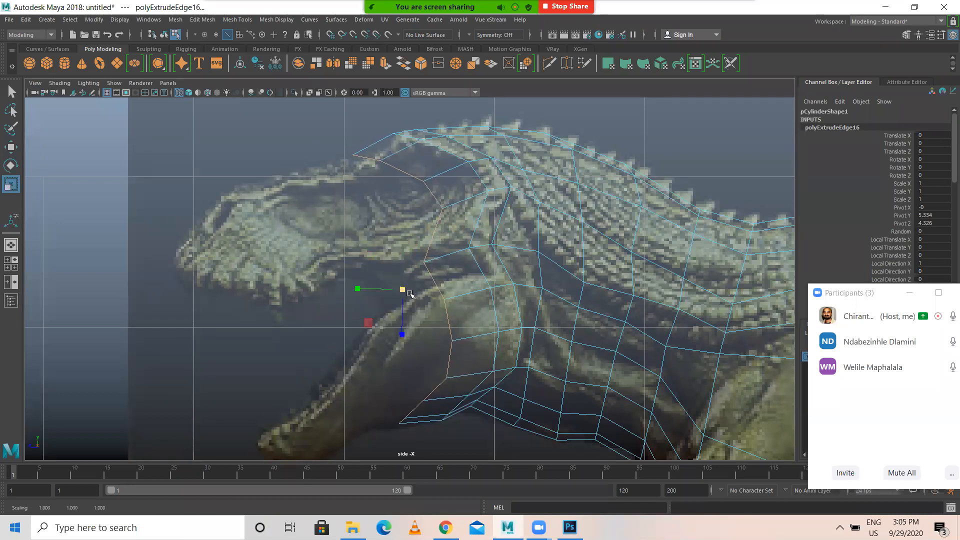
Step: Extrude another head segment and pull it forward and down over the middle of the face and lower jaw
{"action": "key", "text": "ctrl+e"}
{"action": "key", "text": "w"}
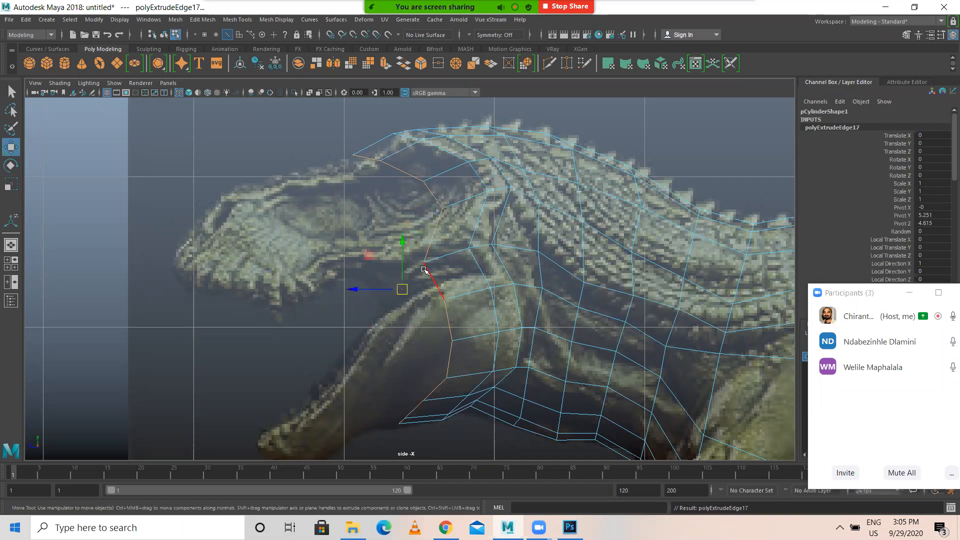
{"action": "left_click_drag", "start_coordinate": [401, 286], "coordinate": [344, 313]}
{"action": "middle_click_drag", "start_coordinate": [417, 274], "coordinate": [507, 196], "text": "alt"}
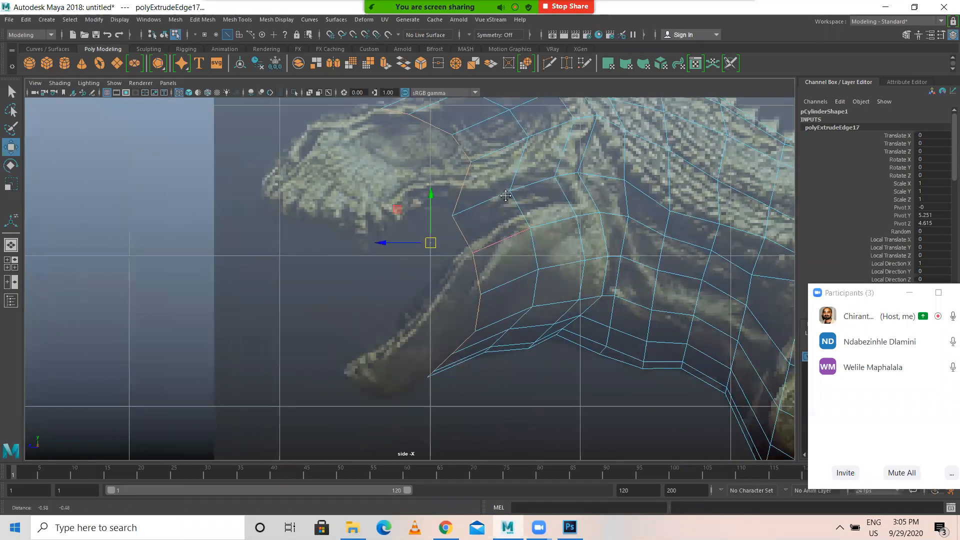
{"action": "scroll", "coordinate": [501, 240], "scroll_direction": "down", "scroll_amount": 3}
{"action": "scroll", "coordinate": [505, 276], "scroll_direction": "up", "scroll_amount": 3}
{"action": "left_click_drag", "start_coordinate": [425, 276], "coordinate": [427, 271]}
Step: Extrude a further segment forward and down toward the snout and lower jaw tip
{"action": "key", "text": "r"}
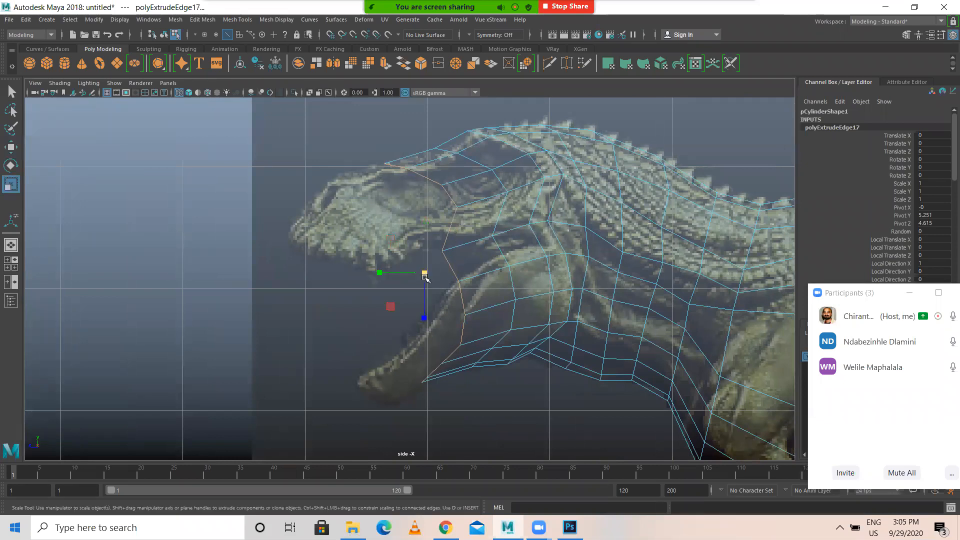
{"action": "left_click", "coordinate": [426, 278]}
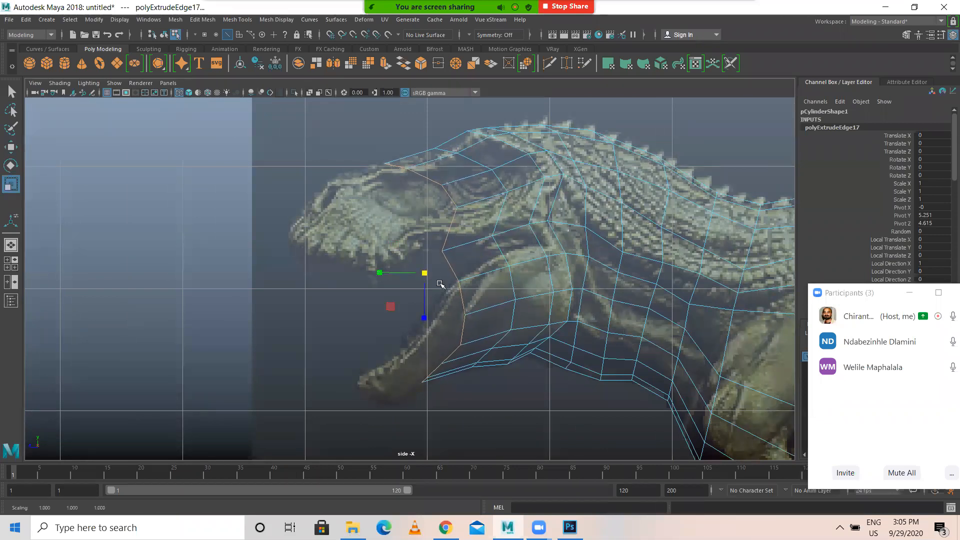
{"action": "key", "text": "w"}
{"action": "left_click_drag", "start_coordinate": [431, 279], "coordinate": [381, 290]}
{"action": "key", "text": "ctrl+e"}
{"action": "key", "text": "w"}
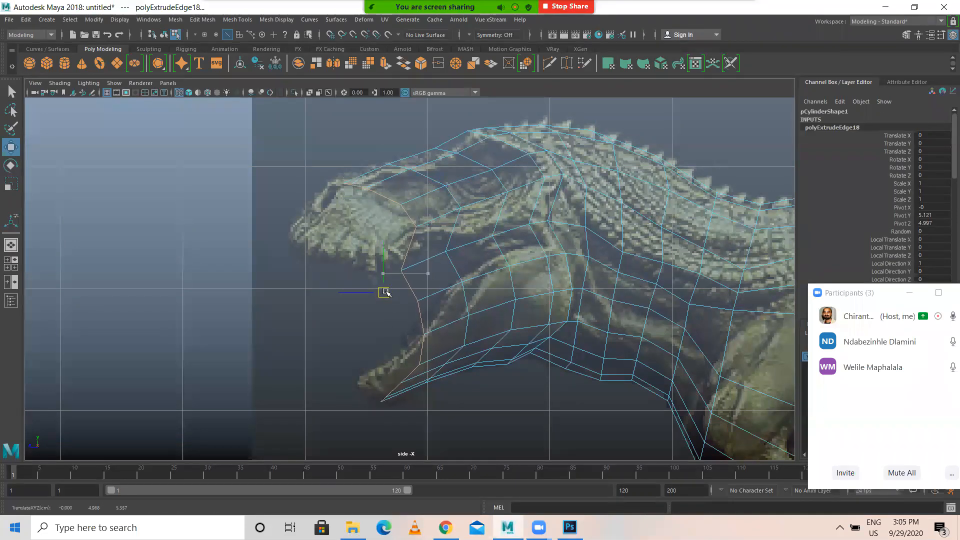
{"action": "key", "text": "r"}
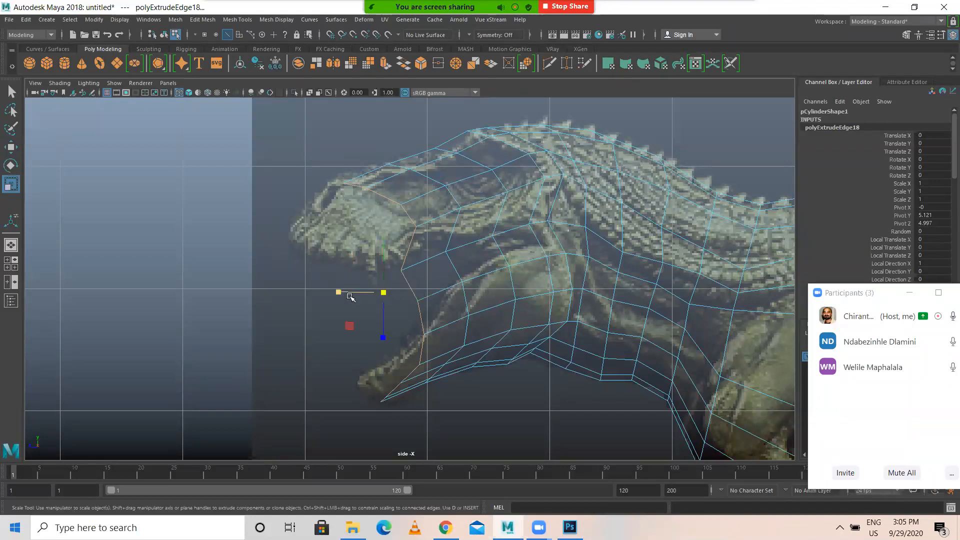
{"action": "mouse_move", "coordinate": [383, 294]}
{"action": "left_mouse_down"}
{"action": "mouse_move", "coordinate": [393, 298]}
{"action": "mouse_move", "coordinate": [374, 290]}
{"action": "left_mouse_up"}
Step: Extrude one more segment from the border loop and move it to the front of the snout
{"action": "key", "text": "ctrl+e"}
{"action": "key", "text": "w"}
{"action": "left_click_drag", "start_coordinate": [380, 294], "coordinate": [306, 301]}
{"action": "key", "text": "r"}
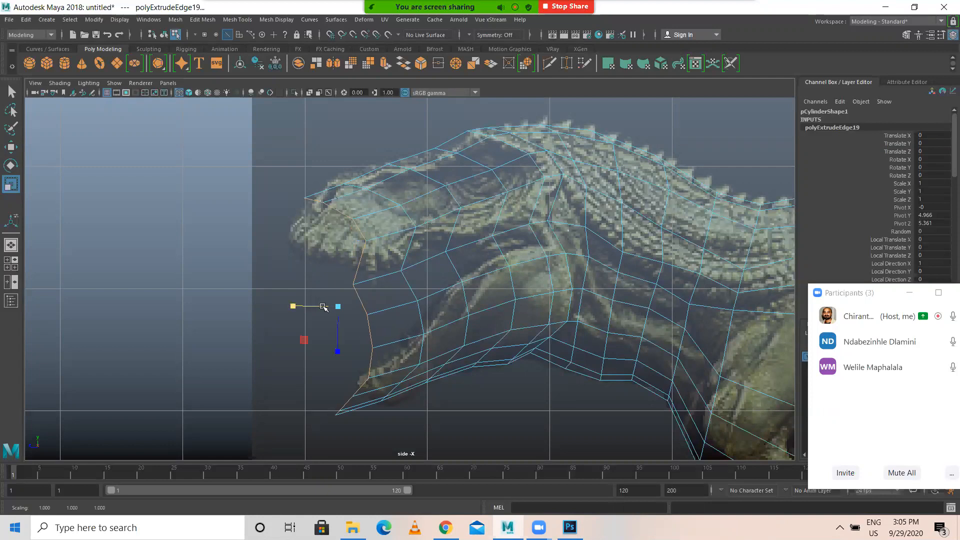
Step: Nudge the top border vertices at the tip of the snout onto the reference outline
{"action": "right_click_drag", "start_coordinate": [350, 225], "coordinate": [303, 215]}
{"action": "left_click", "coordinate": [315, 201]}
{"action": "key", "text": "w"}
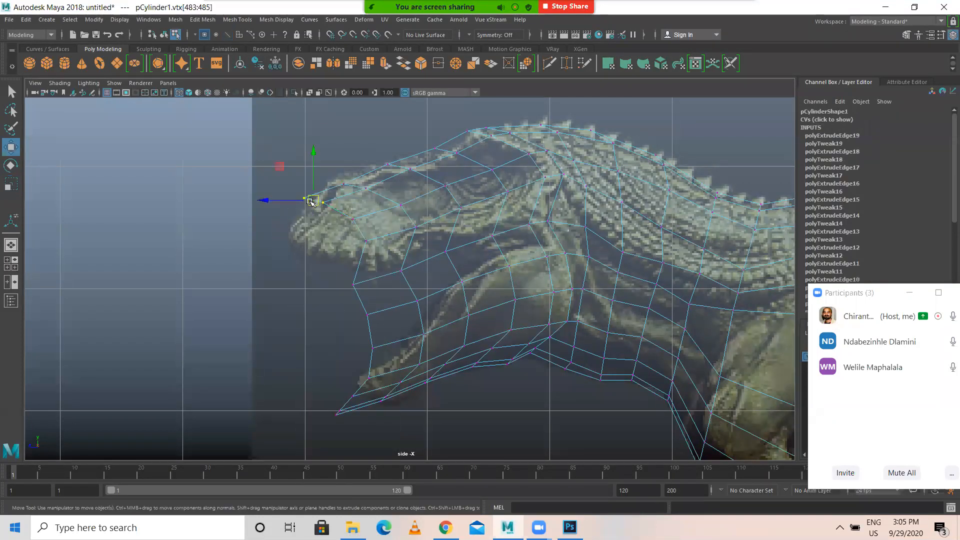
{"action": "left_click_drag", "start_coordinate": [311, 201], "coordinate": [314, 203]}
Step: Pull the lower jaw's front vertices back to fit the chin outline
{"action": "left_click_drag", "start_coordinate": [382, 354], "coordinate": [456, 364]}
{"action": "left_click_drag", "start_coordinate": [371, 383], "coordinate": [427, 362]}
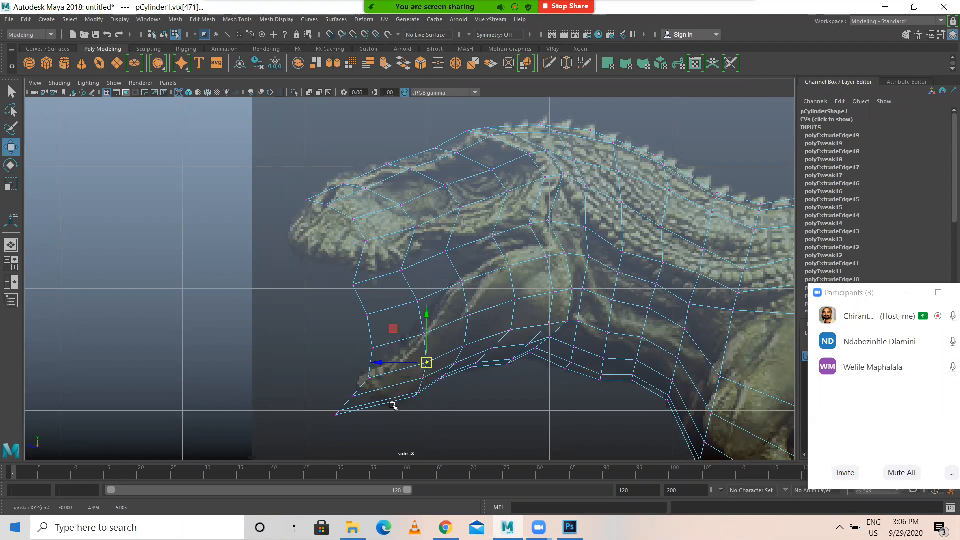
{"action": "left_click_drag", "start_coordinate": [325, 391], "coordinate": [388, 370]}
{"action": "left_click", "coordinate": [368, 378]}
Step: Extrude the open border loop of the mouth and move the new loop forward and slightly down, scaling it down
{"action": "right_click_drag", "start_coordinate": [360, 230], "coordinate": [357, 203]}
{"action": "left_click", "coordinate": [355, 231]}
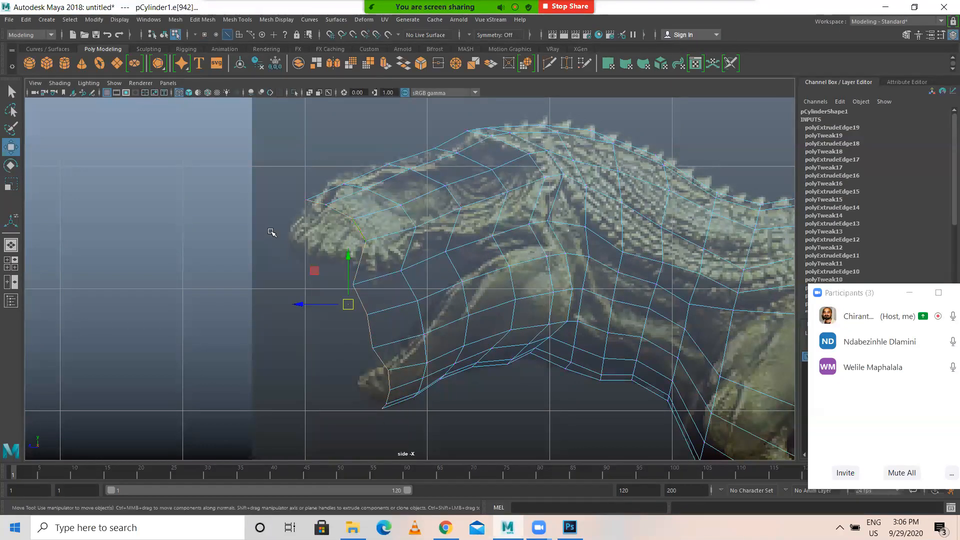
{"action": "right_click_drag", "start_coordinate": [255, 230], "coordinate": [253, 253], "text": "shift"}
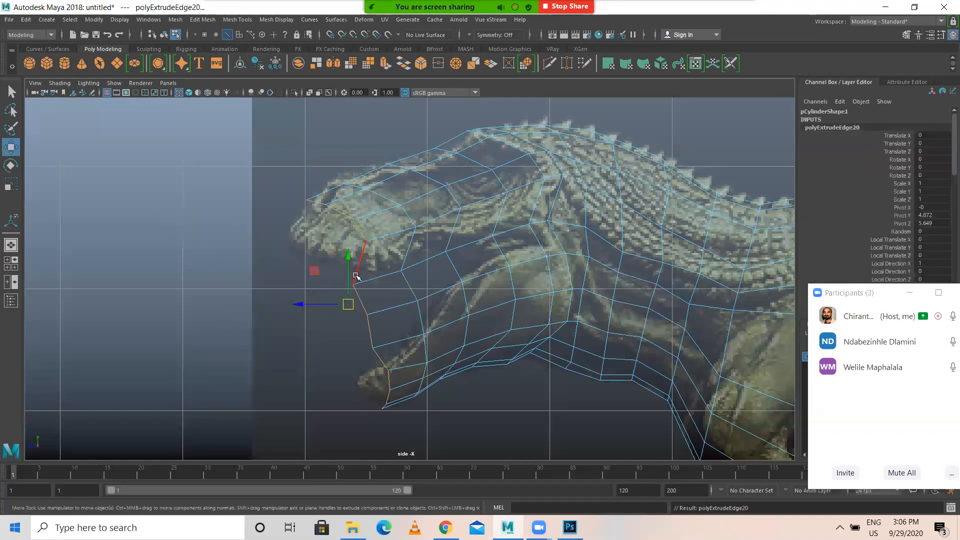
{"action": "left_click_drag", "start_coordinate": [347, 304], "coordinate": [303, 322]}
{"action": "key", "text": "r"}
Step: Extrude the border loop once more, scale it smaller and position it to round off the snout's front
{"action": "key", "text": "ctrl+e"}
{"action": "key", "text": "r"}
{"action": "key", "text": "w"}
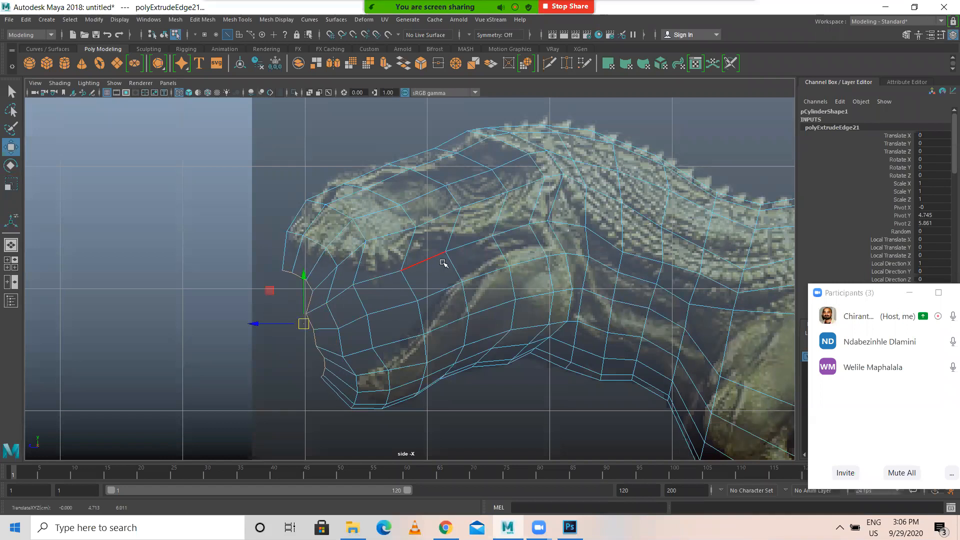
Step: Narrow the front edge loops of the head sideways so the snout tapers toward its tip
{"action": "key", "text": "space"}
{"action": "key", "text": "space"}
{"action": "left_click_drag", "start_coordinate": [439, 232], "coordinate": [436, 272], "text": "alt"}
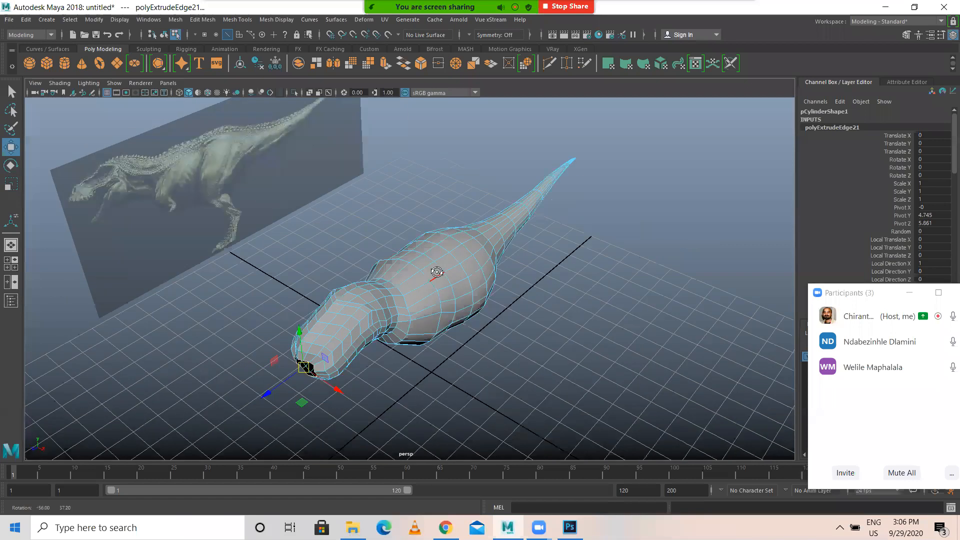
{"action": "left_click_drag", "start_coordinate": [506, 283], "coordinate": [448, 312], "text": "alt"}
{"action": "right_click_drag", "start_coordinate": [446, 242], "coordinate": [447, 214]}
{"action": "scroll", "coordinate": [459, 337], "scroll_direction": "up", "scroll_amount": 5}
{"action": "left_click_drag", "start_coordinate": [452, 276], "coordinate": [444, 312], "text": "alt"}
{"action": "left_click", "coordinate": [436, 304]}
{"action": "key", "text": "r"}
{"action": "double_click", "coordinate": [446, 315]}
{"action": "double_click", "coordinate": [460, 346]}
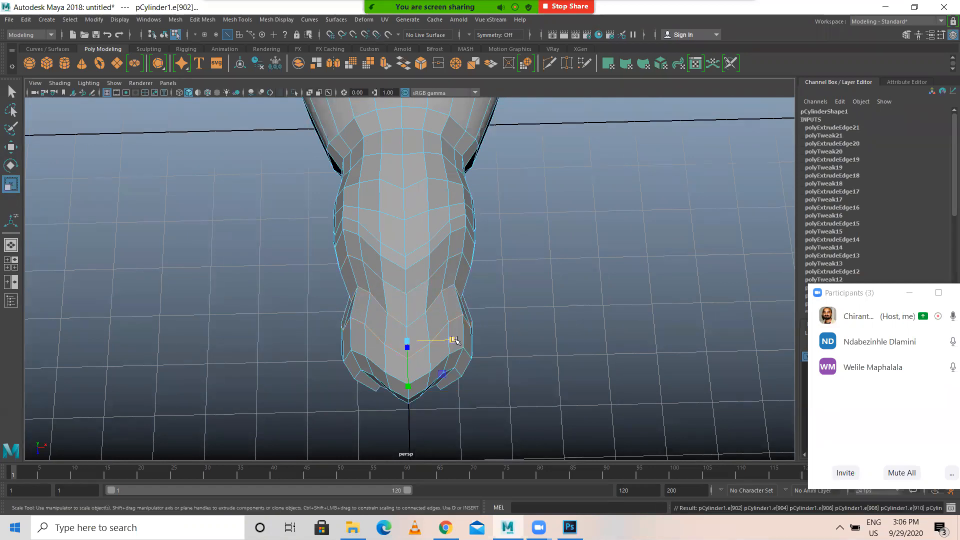
{"action": "double_click", "coordinate": [460, 346]}
{"action": "left_click_drag", "start_coordinate": [452, 361], "coordinate": [445, 390]}
{"action": "double_click", "coordinate": [437, 387]}
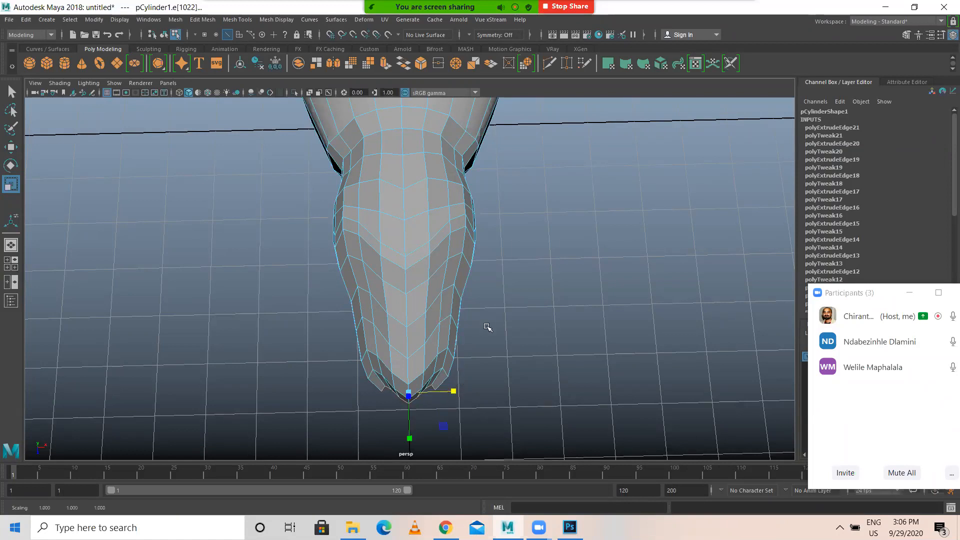
{"action": "left_click_drag", "start_coordinate": [501, 335], "coordinate": [410, 265], "text": "alt"}
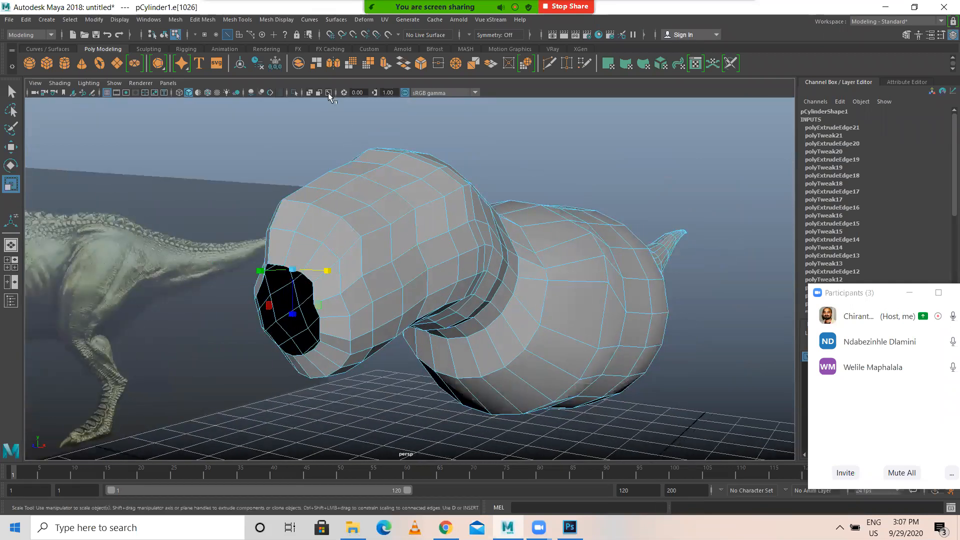
{"action": "left_click", "coordinate": [202, 20]}
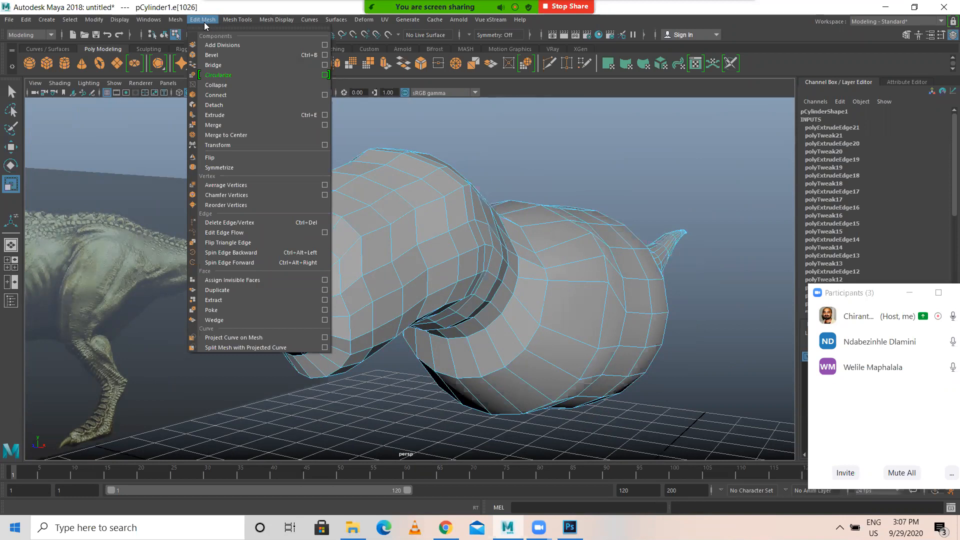
{"action": "mouse_move", "coordinate": [235, 22]}
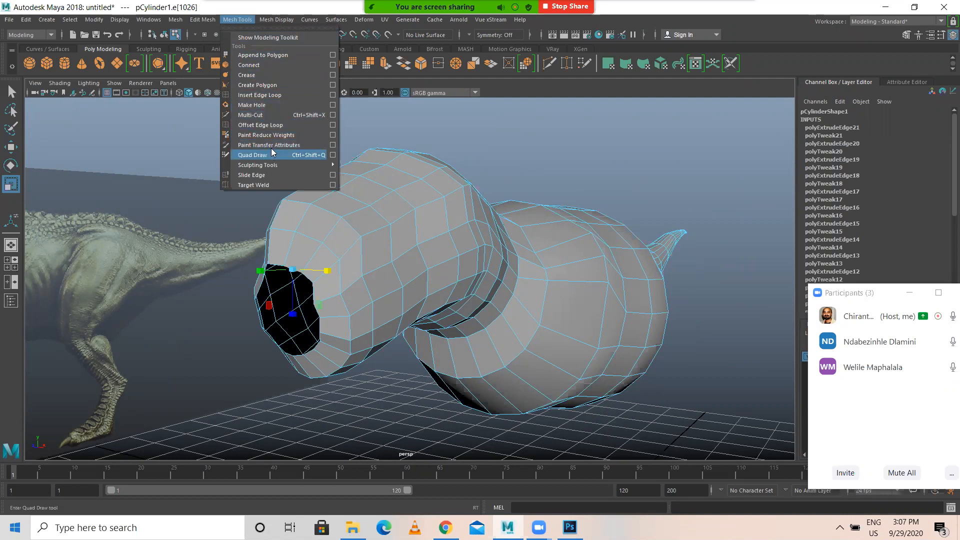
{"action": "mouse_move", "coordinate": [268, 20]}
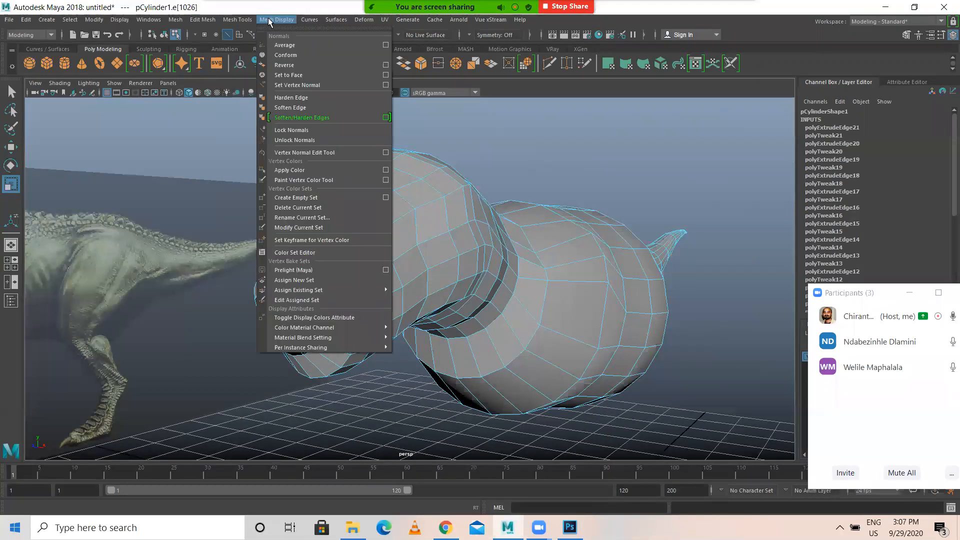
{"action": "mouse_move", "coordinate": [175, 23]}
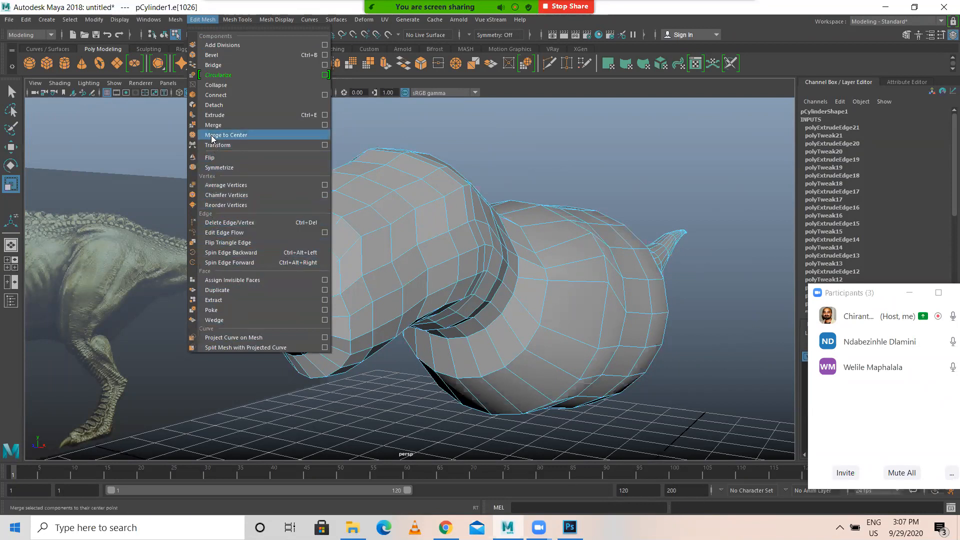
{"action": "mouse_move", "coordinate": [232, 23]}
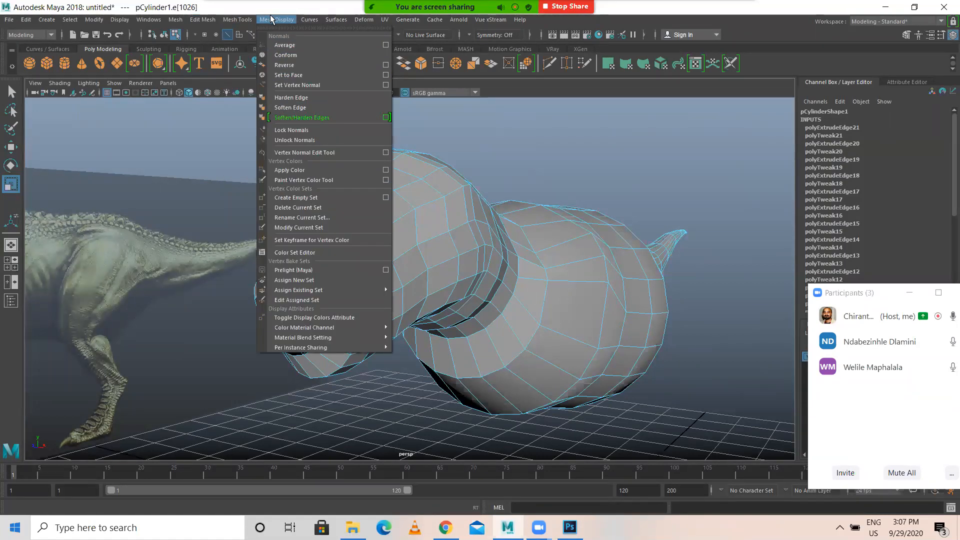
{"action": "left_click", "coordinate": [521, 93]}
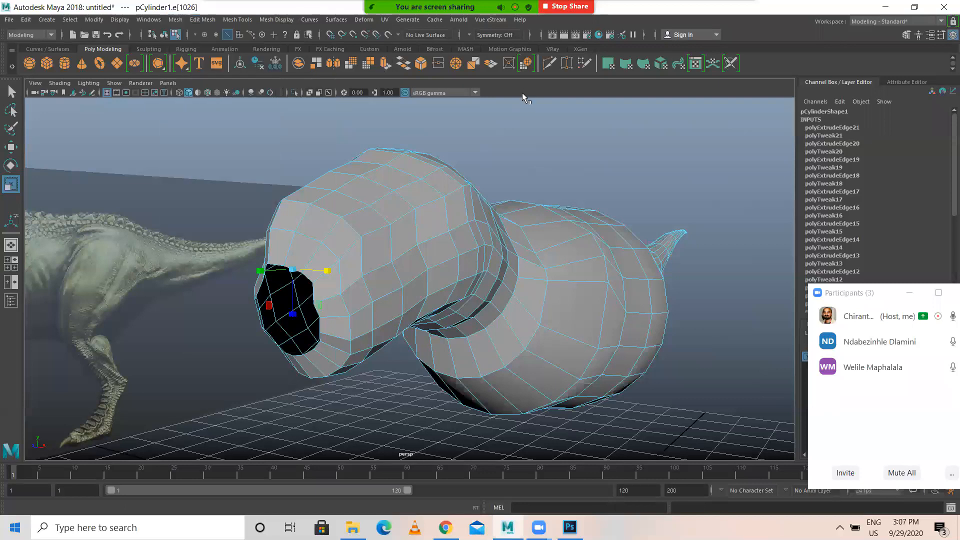
Step: Extrude the border loop around the snout opening and scale the new loop inward to shrink the hole
{"action": "key", "text": "w"}
{"action": "left_click_drag", "start_coordinate": [331, 295], "coordinate": [425, 236]}
{"action": "left_click", "coordinate": [361, 309]}
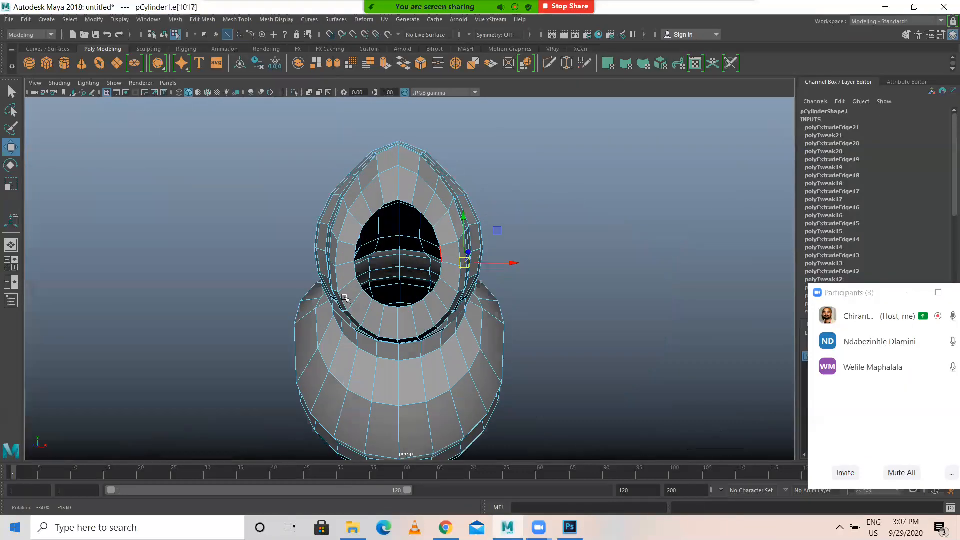
{"action": "right_click_drag", "start_coordinate": [425, 236], "coordinate": [444, 265], "text": "alt"}
{"action": "double_click", "coordinate": [444, 240]}
{"action": "right_click_drag", "start_coordinate": [560, 206], "coordinate": [559, 239], "text": "shift"}
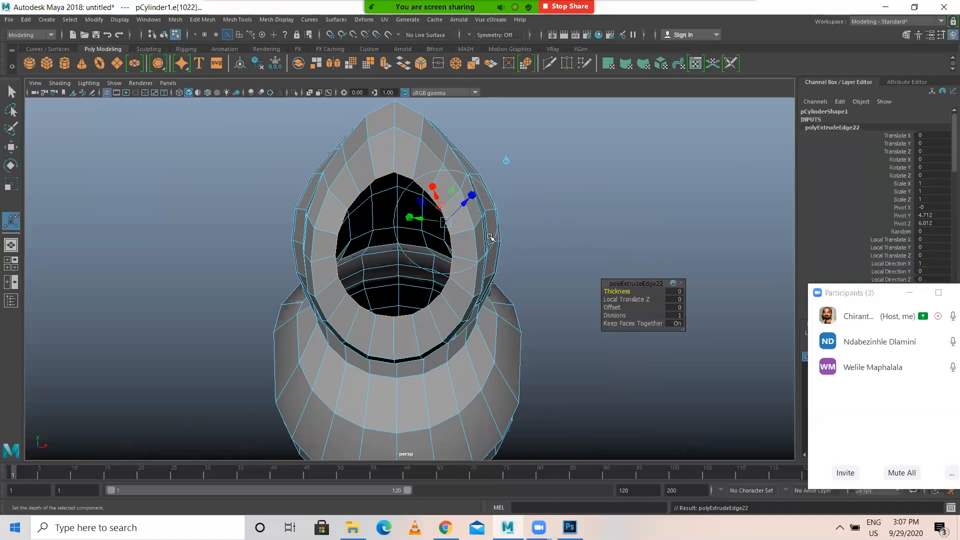
{"action": "key", "text": "r"}
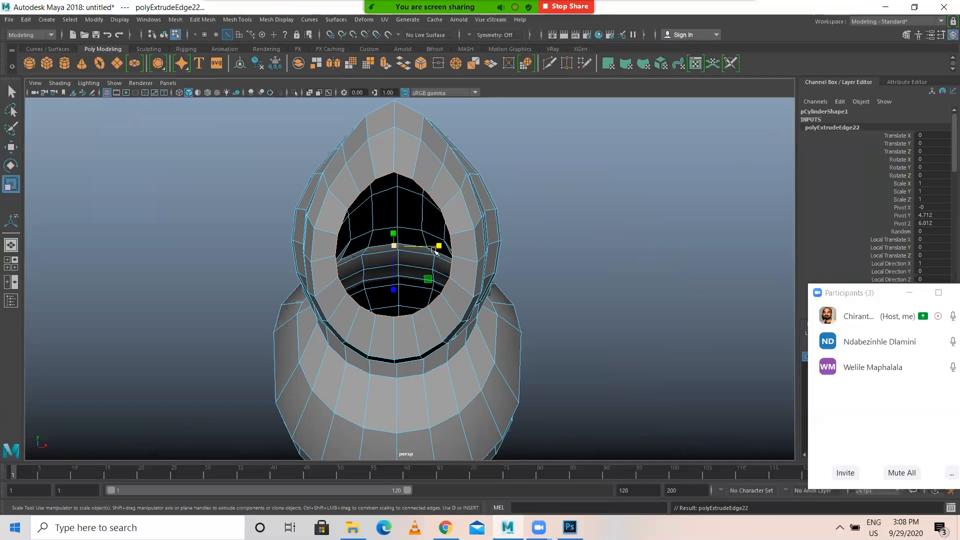
{"action": "left_click_drag", "start_coordinate": [394, 245], "coordinate": [349, 237]}
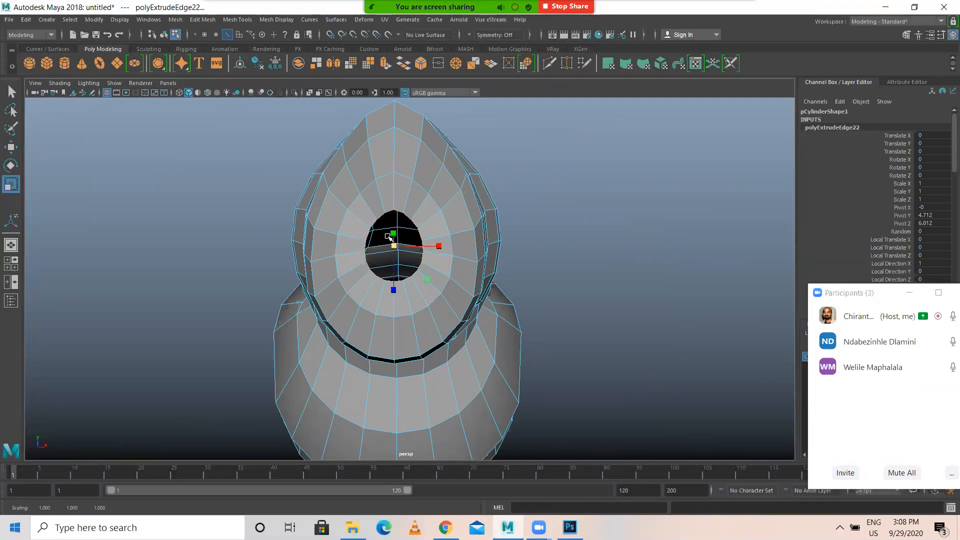
Step: Try to close the snout opening by scaling the inner border loop sideways flat onto the midline
{"action": "right_click_drag", "start_coordinate": [390, 240], "coordinate": [445, 256], "text": "alt"}
{"action": "left_click_drag", "start_coordinate": [392, 235], "coordinate": [398, 269], "text": "alt"}
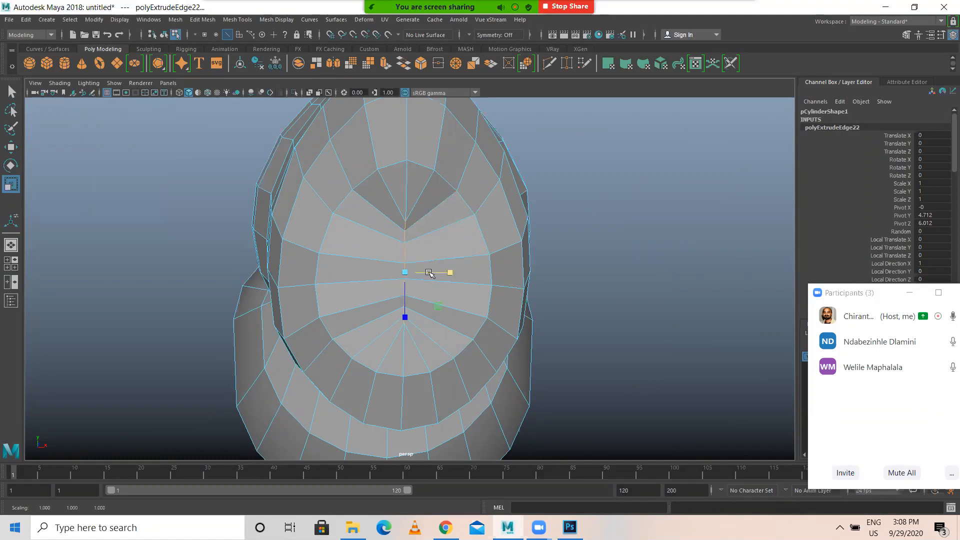
{"action": "key", "text": "w"}
{"action": "key", "text": "r"}
{"action": "scroll", "coordinate": [454, 274], "scroll_direction": "up", "scroll_amount": 5}
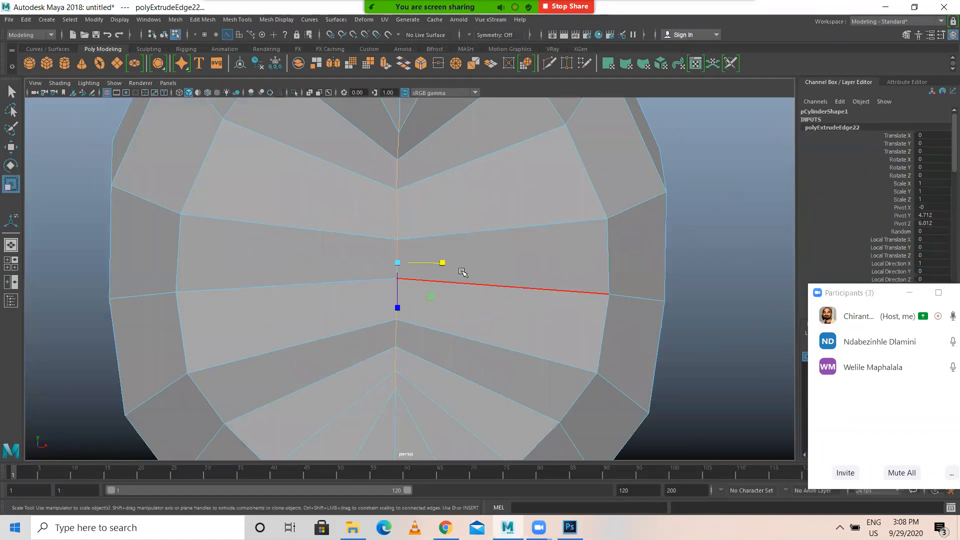
{"action": "left_click_drag", "start_coordinate": [442, 263], "coordinate": [340, 260]}
{"action": "left_click", "coordinate": [430, 239]}
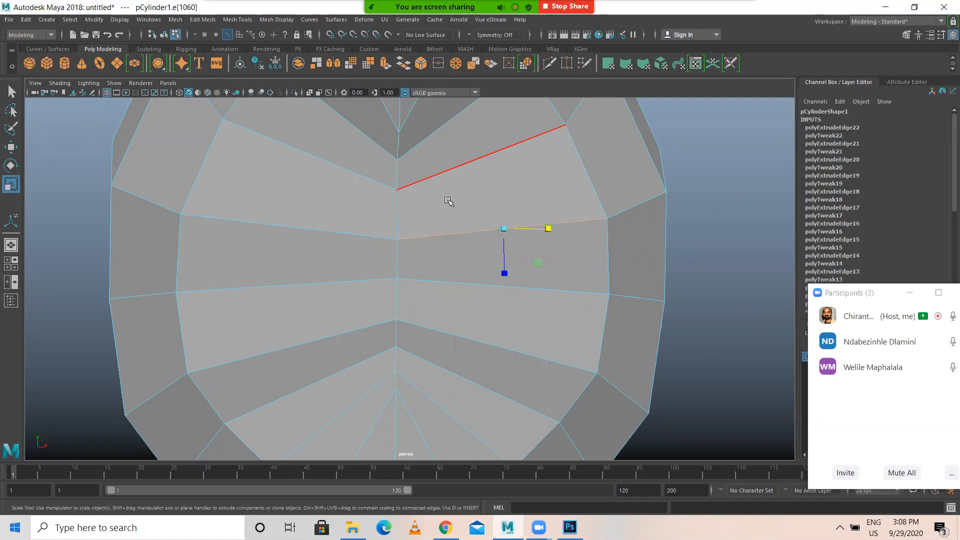
Step: Examine the vertices along the closed midline seam at the snout's front for overlaps
{"action": "left_click_drag", "start_coordinate": [421, 187], "coordinate": [392, 214], "text": "alt"}
{"action": "right_click_drag", "start_coordinate": [385, 222], "coordinate": [325, 222]}
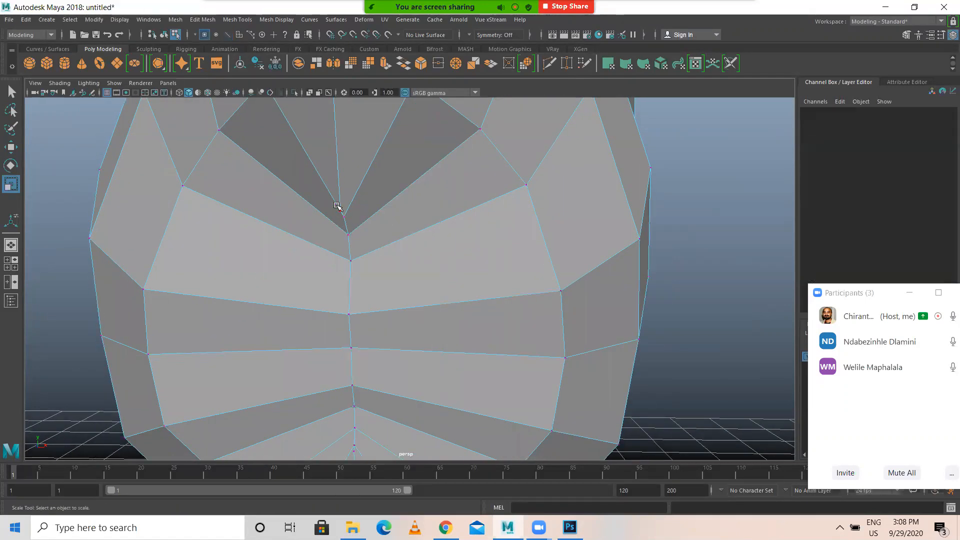
{"action": "left_click_drag", "start_coordinate": [336, 208], "coordinate": [364, 206], "text": "alt"}
{"action": "middle_click_drag", "start_coordinate": [315, 330], "coordinate": [358, 217], "text": "alt"}
{"action": "scroll", "coordinate": [466, 284], "scroll_direction": "up", "scroll_amount": 3}
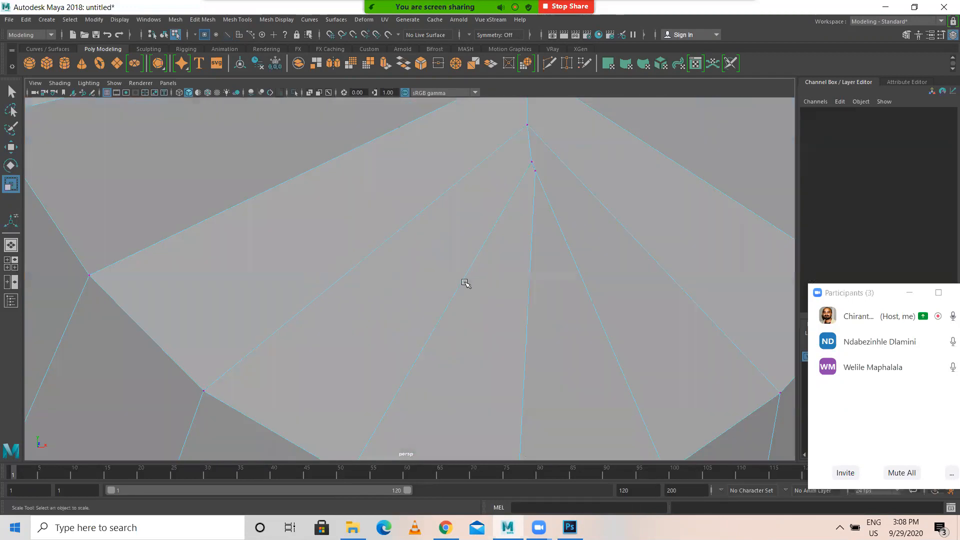
{"action": "middle_click_drag", "start_coordinate": [542, 256], "coordinate": [522, 268], "text": "alt"}
{"action": "scroll", "coordinate": [522, 268], "scroll_direction": "down", "scroll_amount": 4}
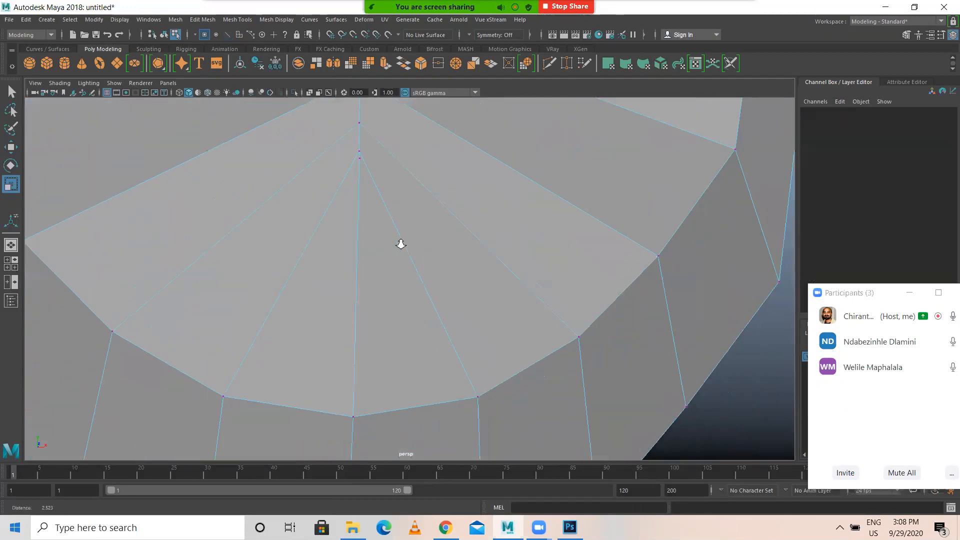
{"action": "scroll", "coordinate": [400, 242], "scroll_direction": "up", "scroll_amount": 3}
{"action": "scroll", "coordinate": [389, 241], "scroll_direction": "up", "scroll_amount": 2}
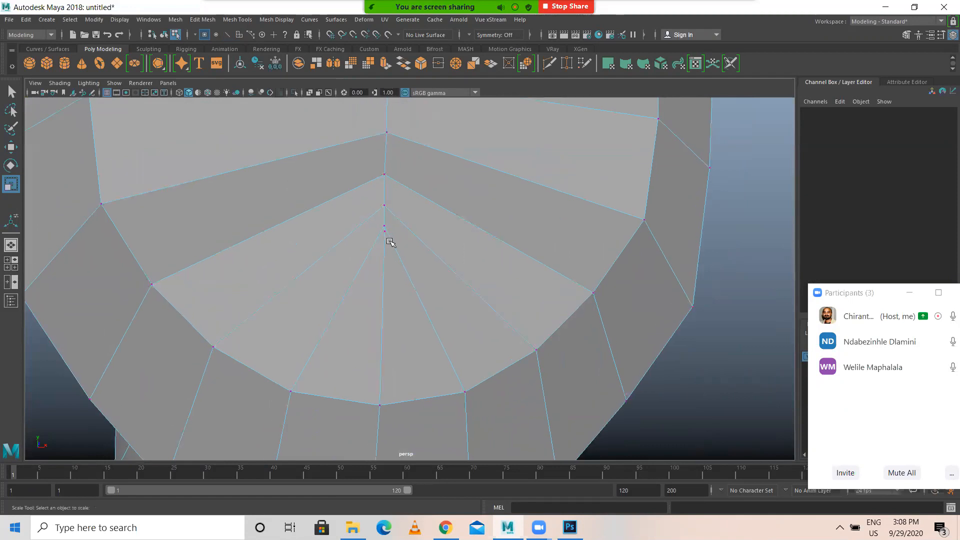
Step: Undo the sideways flattening of the snout's inner border loop
{"action": "key", "text": "ctrl+z"}
{"action": "key", "text": "ctrl+z"}
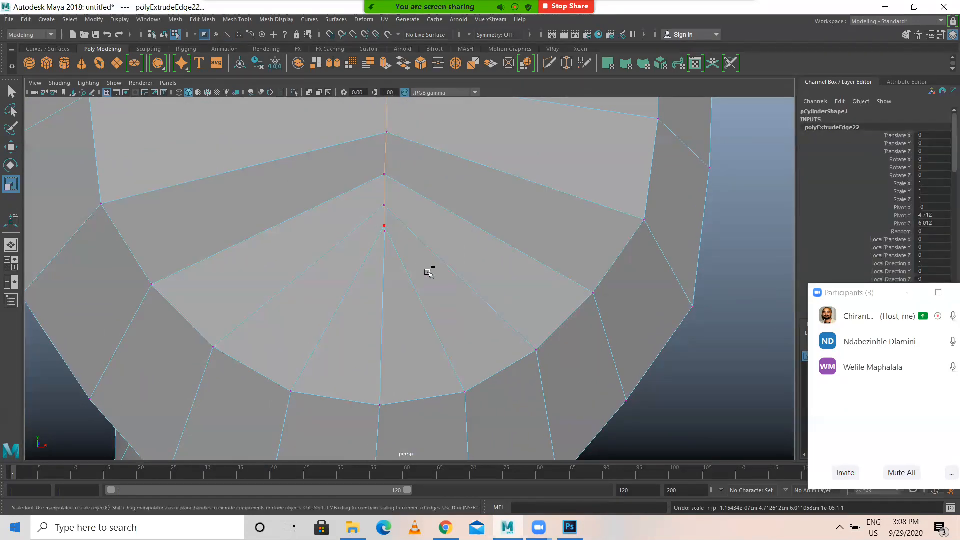
{"action": "key", "text": "ctrl+z"}
Step: Flatten the inner border loop of the snout opening from front to back in the side view
{"action": "scroll", "coordinate": [471, 266], "scroll_direction": "down", "scroll_amount": 3}
{"action": "left_click_drag", "start_coordinate": [439, 265], "coordinate": [427, 235], "text": "alt"}
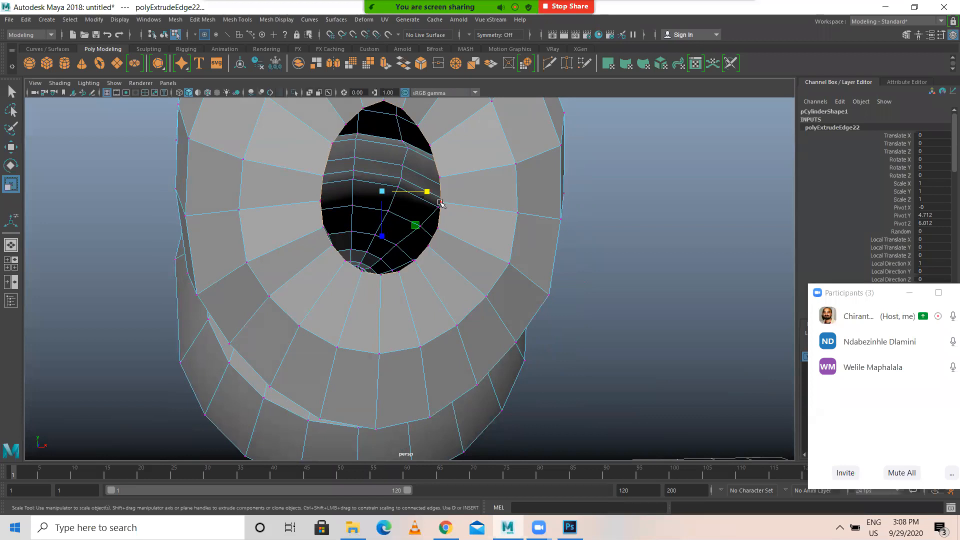
{"action": "left_click_drag", "start_coordinate": [429, 224], "coordinate": [448, 270], "text": "alt"}
{"action": "key", "text": "space"}
{"action": "key", "text": "space"}
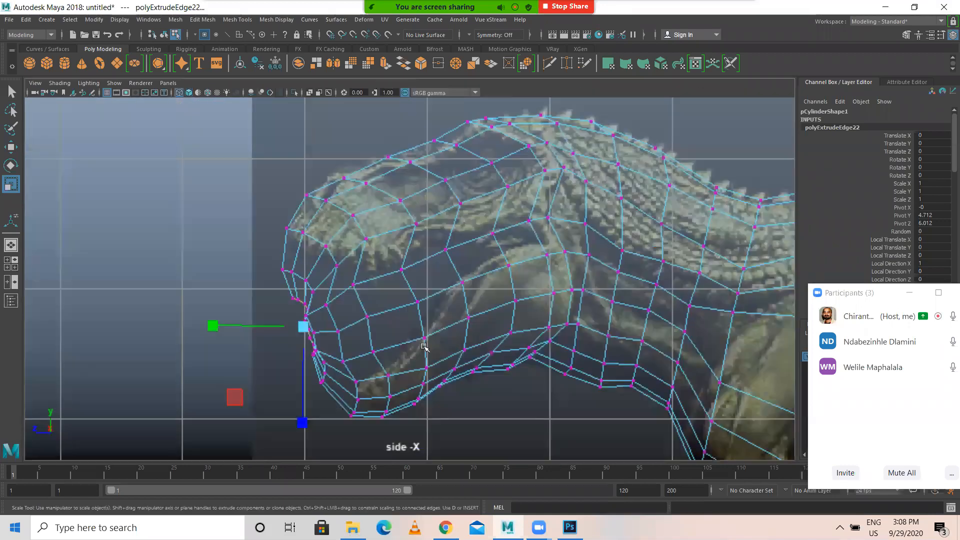
{"action": "left_click_drag", "start_coordinate": [258, 324], "coordinate": [304, 324]}
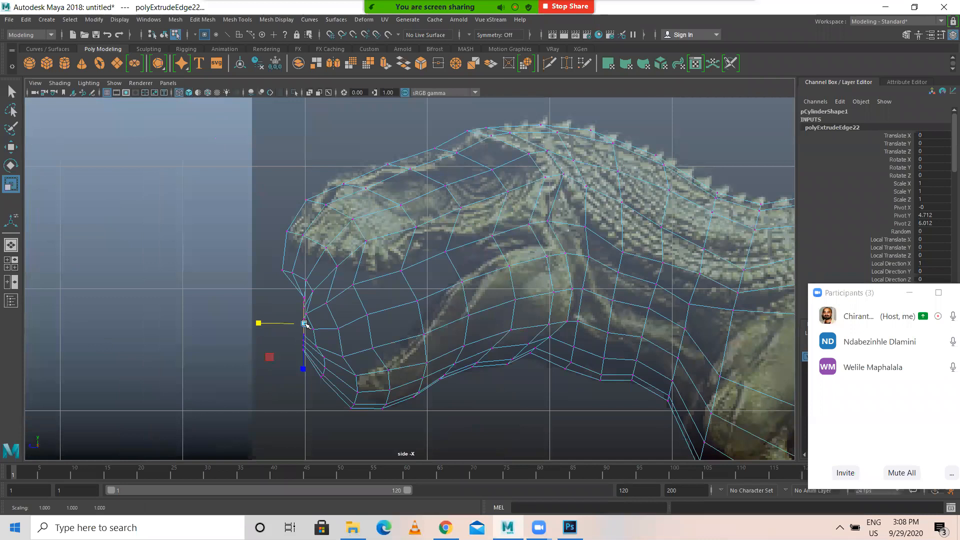
Step: Tilt the flattened border loop slightly and move it a little forward at the snout's front
{"action": "key", "text": "e"}
{"action": "left_click_drag", "start_coordinate": [331, 287], "coordinate": [318, 280]}
{"action": "key", "text": "w"}
{"action": "left_click_drag", "start_coordinate": [305, 325], "coordinate": [295, 328]}
Step: Merge two opposite vertices near the middle of the snout opening's left and right sides to their center
{"action": "key", "text": "space"}
{"action": "key", "text": "space"}
{"action": "left_click_drag", "start_coordinate": [349, 225], "coordinate": [590, 268], "text": "alt"}
{"action": "left_click", "coordinate": [590, 268]}
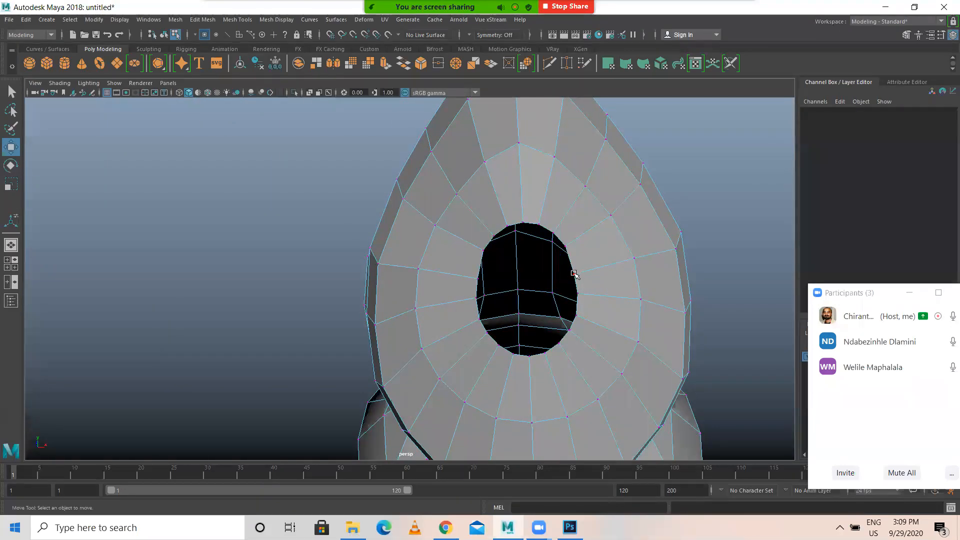
{"action": "left_click", "coordinate": [575, 274]}
{"action": "left_click_drag", "start_coordinate": [593, 287], "coordinate": [528, 282], "text": "alt"}
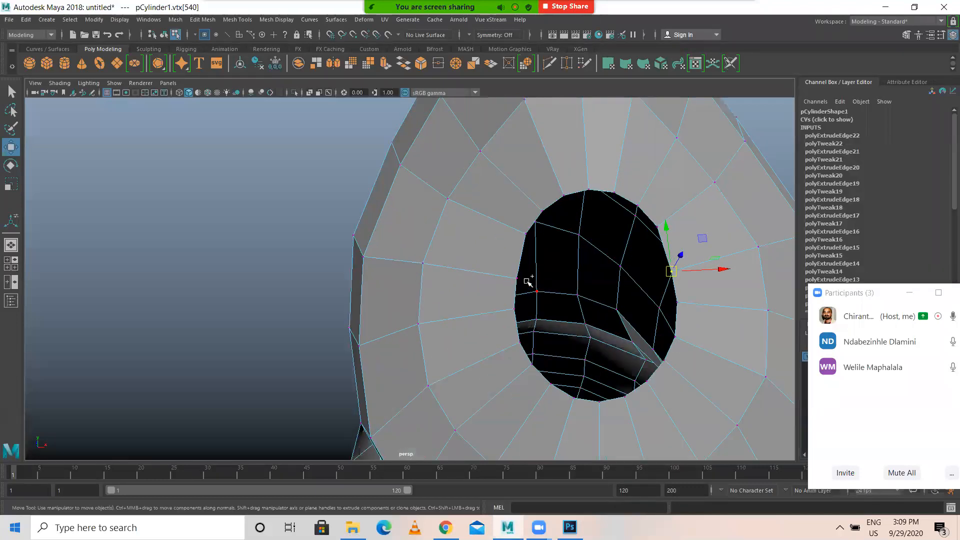
{"action": "left_click", "coordinate": [518, 280], "text": "shift"}
{"action": "right_click", "coordinate": [560, 278], "text": "shift"}
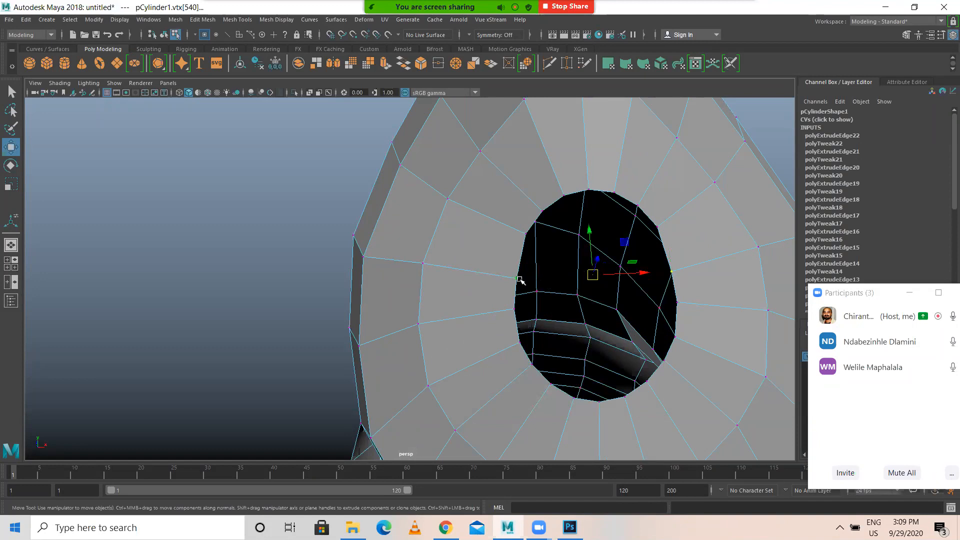
{"action": "right_click", "coordinate": [590, 275], "text": "shift"}
{"action": "right_click_drag", "start_coordinate": [590, 274], "coordinate": [596, 223], "text": "shift"}
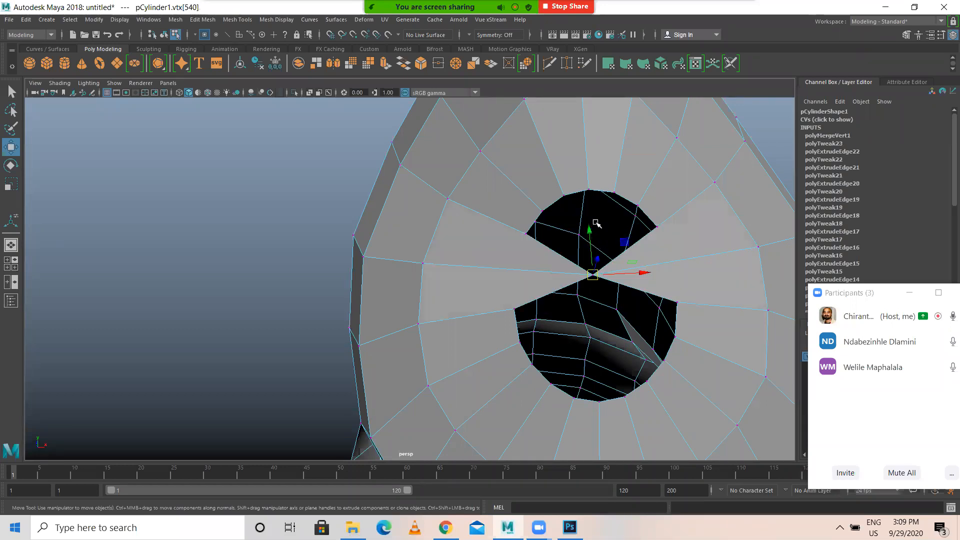
Step: Merge the next pair of opposite border vertices above the bridged middle to their center
{"action": "left_click", "coordinate": [528, 233]}
{"action": "left_click", "coordinate": [656, 225], "text": "shift"}
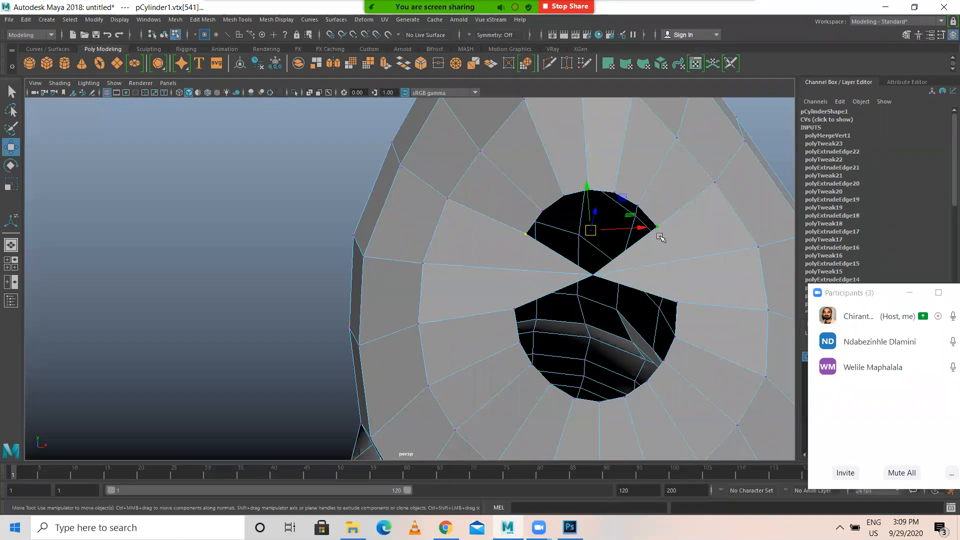
{"action": "right_click_drag", "start_coordinate": [659, 237], "coordinate": [625, 283], "text": "shift"}
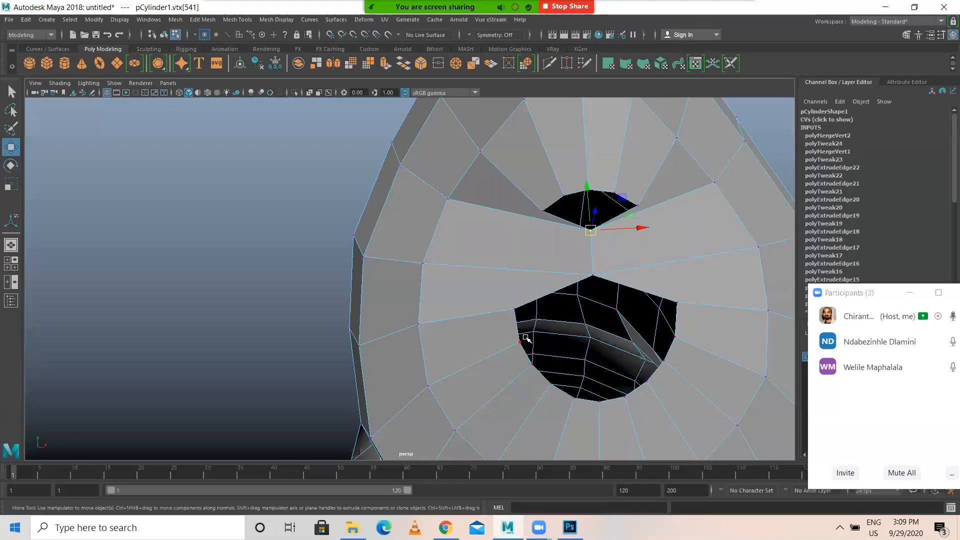
Step: Merge the next two pairs of opposite border vertices below the bridged middle to their centers
{"action": "left_click", "coordinate": [513, 310]}
{"action": "left_click", "coordinate": [675, 303], "text": "shift"}
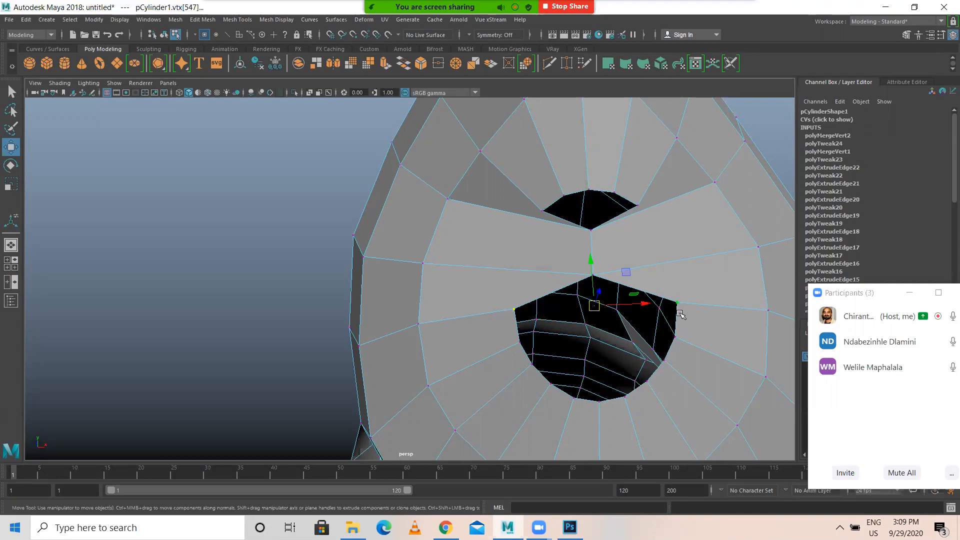
{"action": "key", "text": "g"}
{"action": "left_click", "coordinate": [523, 343]}
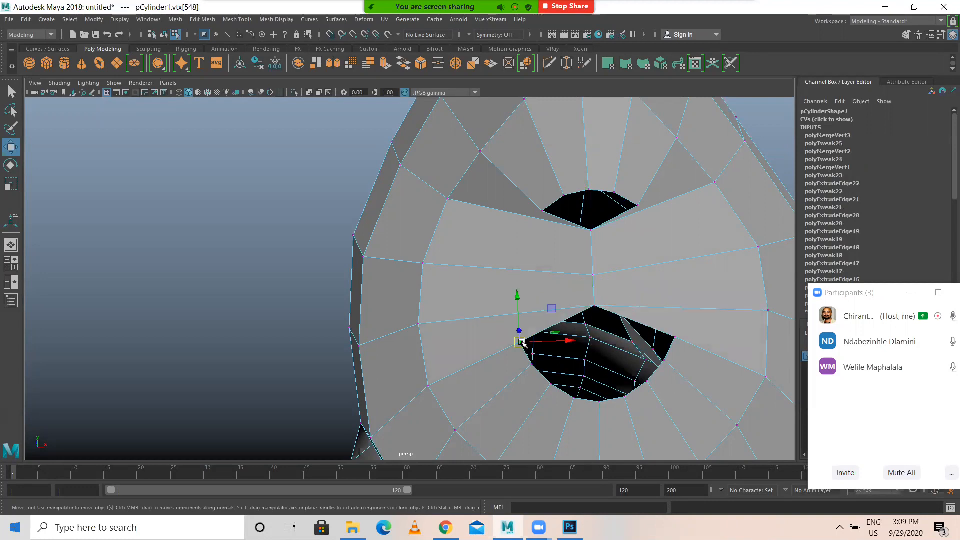
{"action": "left_click", "coordinate": [674, 338], "text": "shift"}
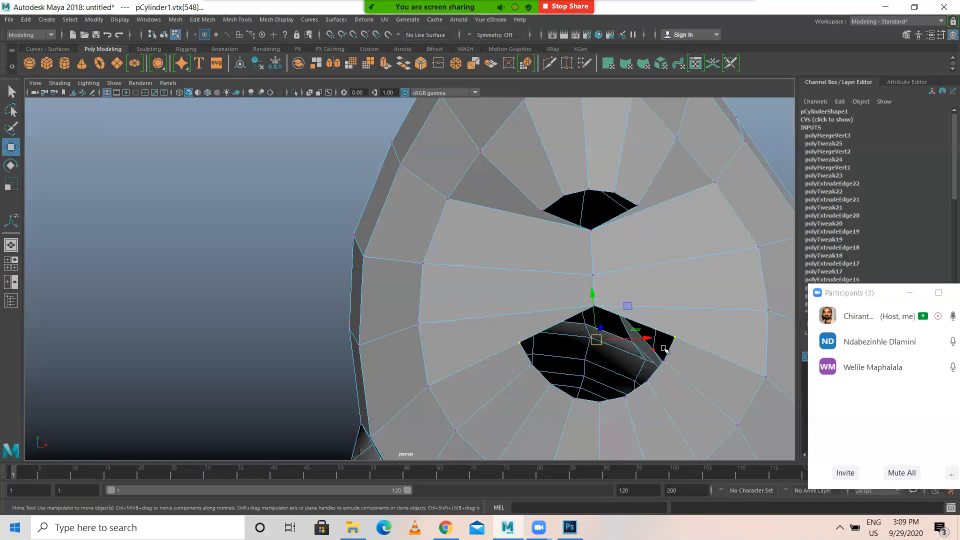
{"action": "key", "text": "g"}
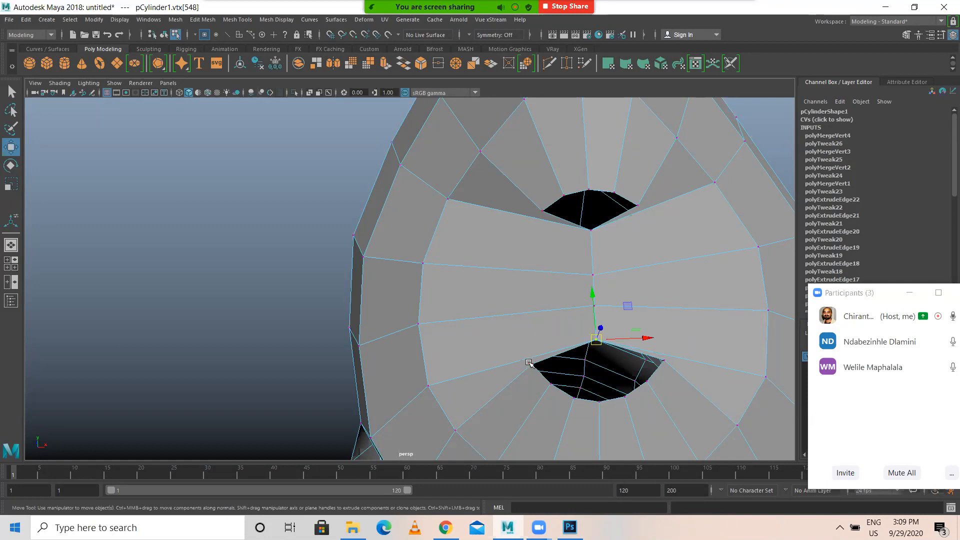
Step: Merge the bottommost and topmost border vertices of the snout opening with the nearest bridged middle vertices, each pair to its center
{"action": "left_click", "coordinate": [598, 401]}
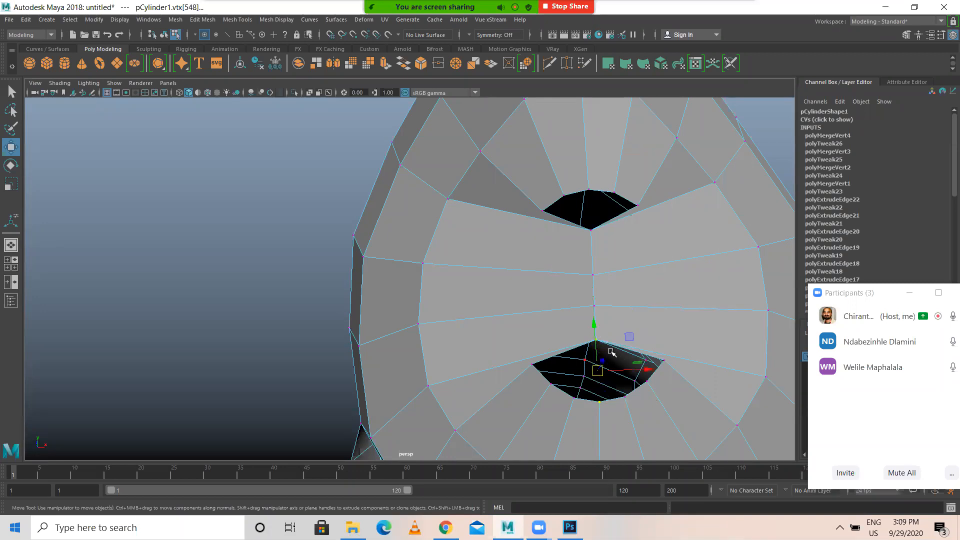
{"action": "key", "text": "g"}
{"action": "left_click", "coordinate": [587, 188]}
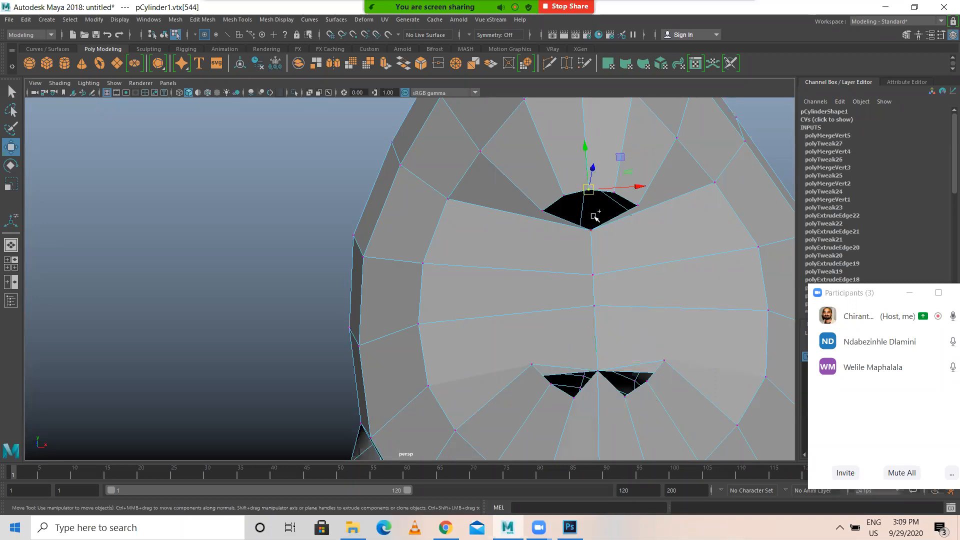
{"action": "left_click", "coordinate": [589, 229], "text": "shift"}
{"action": "key", "text": "g"}
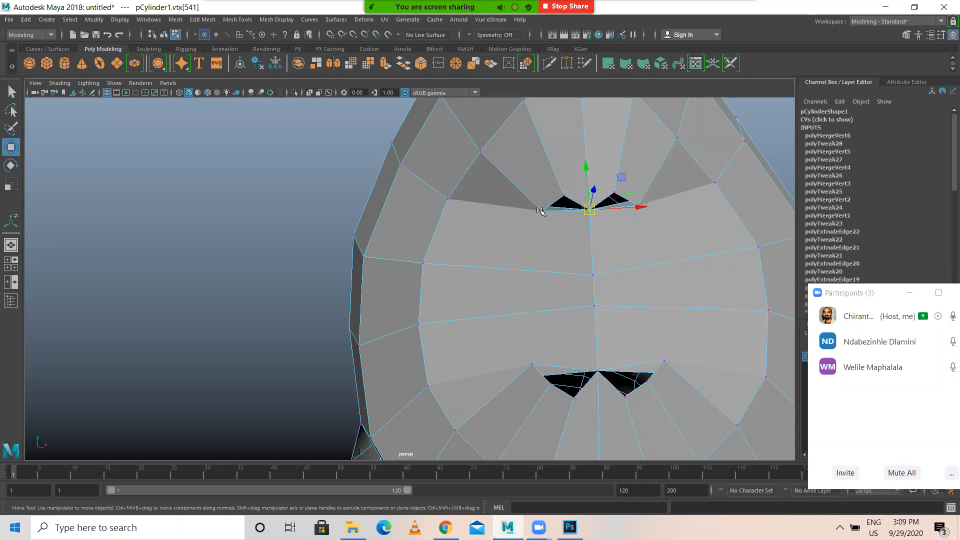
Step: Try a Multi-Cut from the vertex at the left corner of the upper remaining gap
{"action": "right_click_drag", "start_coordinate": [491, 183], "coordinate": [490, 152]}
{"action": "left_click", "coordinate": [501, 172]}
{"action": "right_click", "coordinate": [500, 176], "text": "shift"}
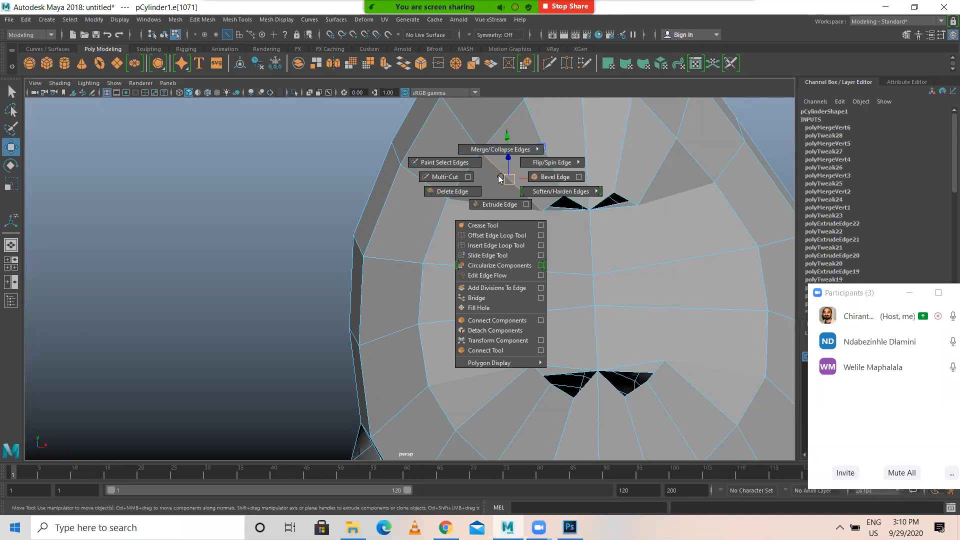
{"action": "left_click", "coordinate": [202, 20]}
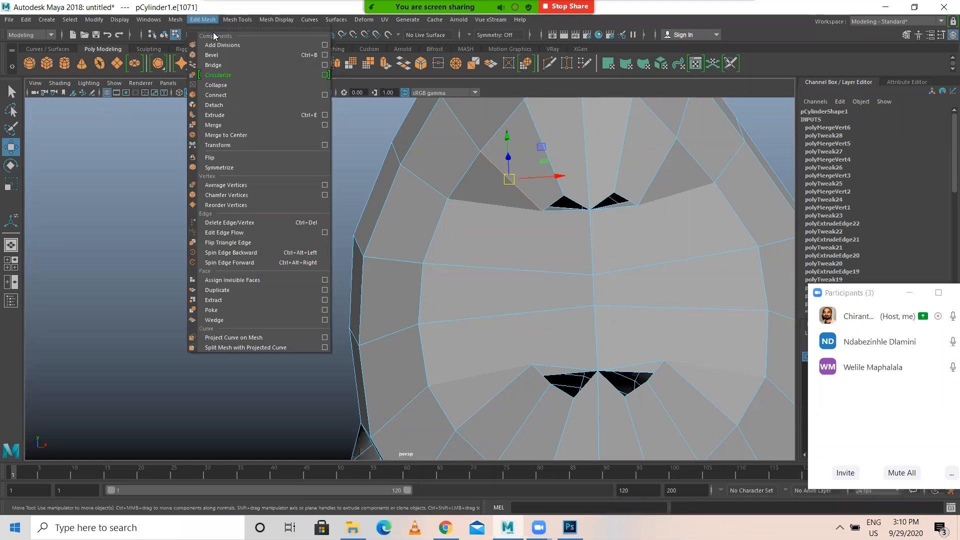
{"action": "mouse_move", "coordinate": [243, 19]}
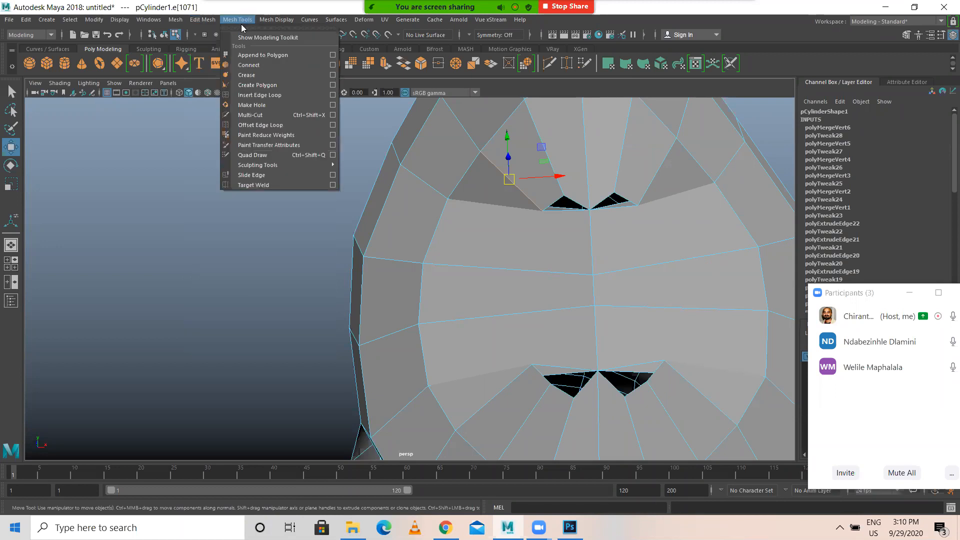
{"action": "left_click", "coordinate": [266, 115]}
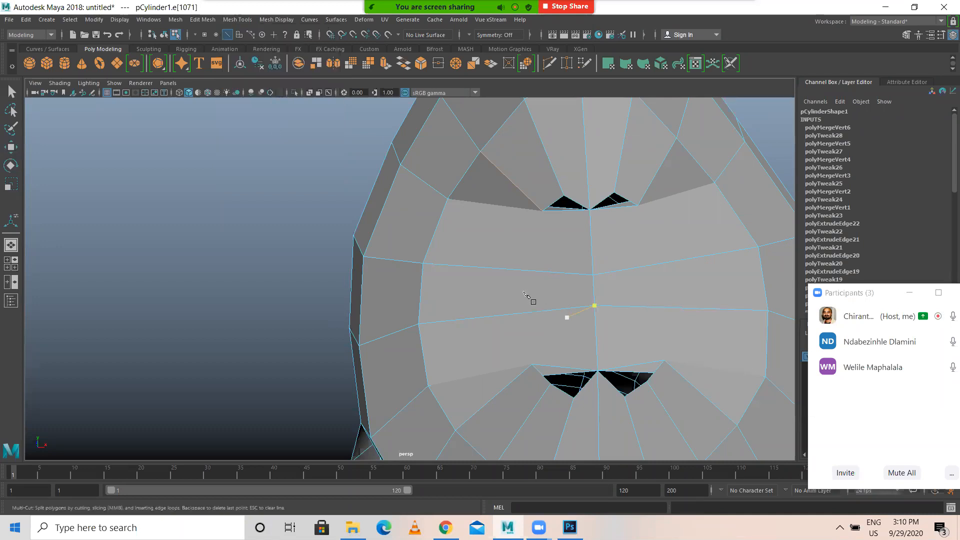
{"action": "left_click", "coordinate": [543, 211]}
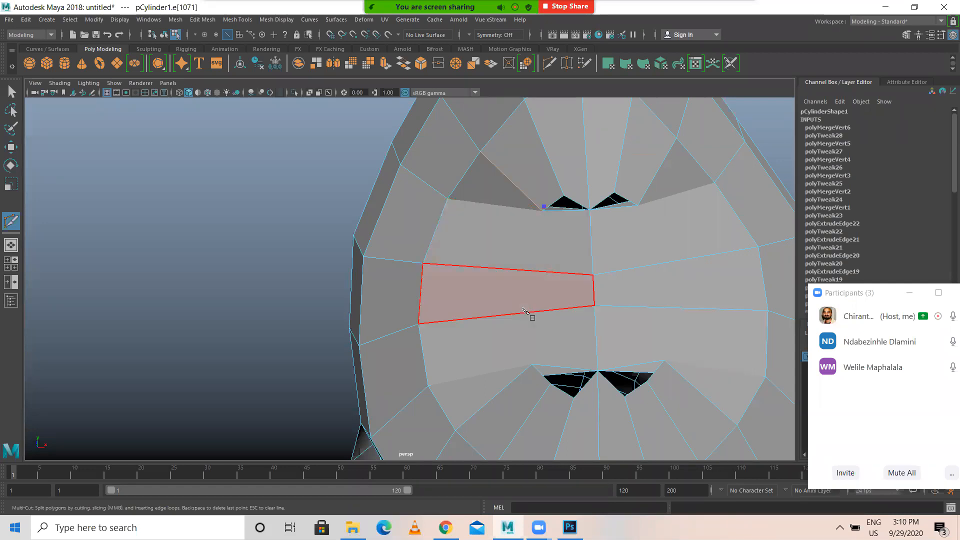
{"action": "key", "text": "q"}
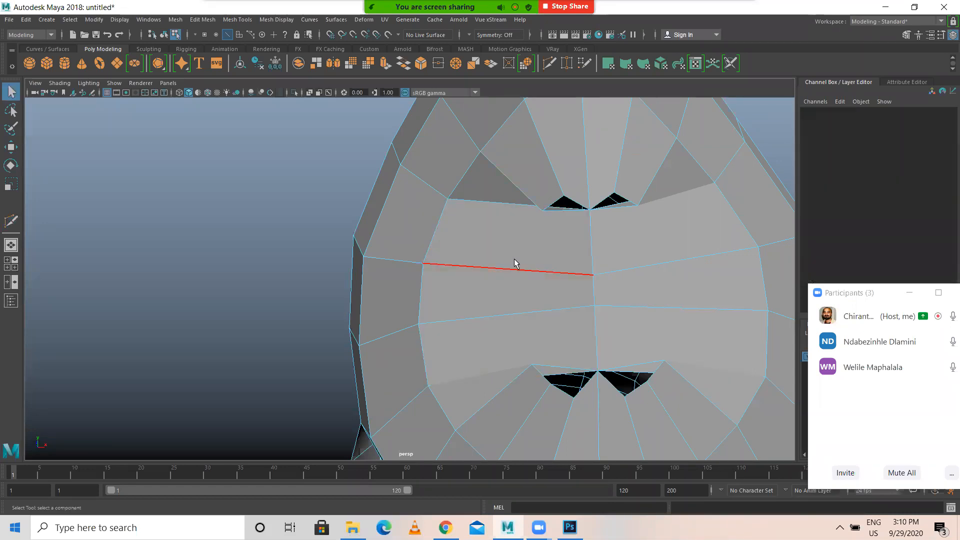
{"action": "key", "text": "w"}
Step: Apply Edit Edge Flow to the horizontal edge running left from the upper remaining gap
{"action": "right_click_drag", "start_coordinate": [526, 235], "coordinate": [497, 237]}
{"action": "right_click", "coordinate": [546, 239]}
{"action": "left_click", "coordinate": [546, 208]}
{"action": "left_click_drag", "start_coordinate": [537, 214], "coordinate": [539, 218], "text": "alt"}
{"action": "right_click_drag", "start_coordinate": [537, 216], "coordinate": [536, 254]}
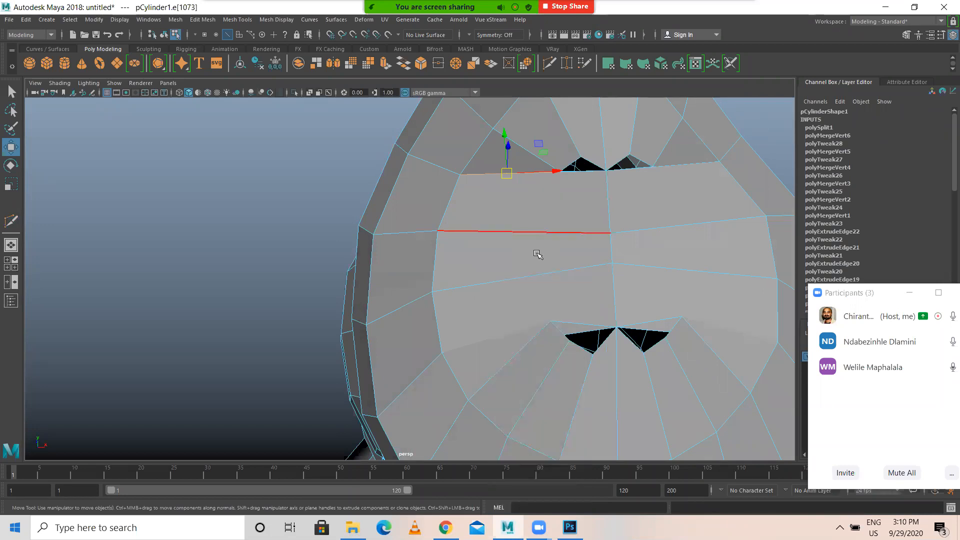
{"action": "right_click", "coordinate": [547, 299], "text": "ctrl"}
{"action": "right_click", "coordinate": [547, 299], "text": "ctrl"}
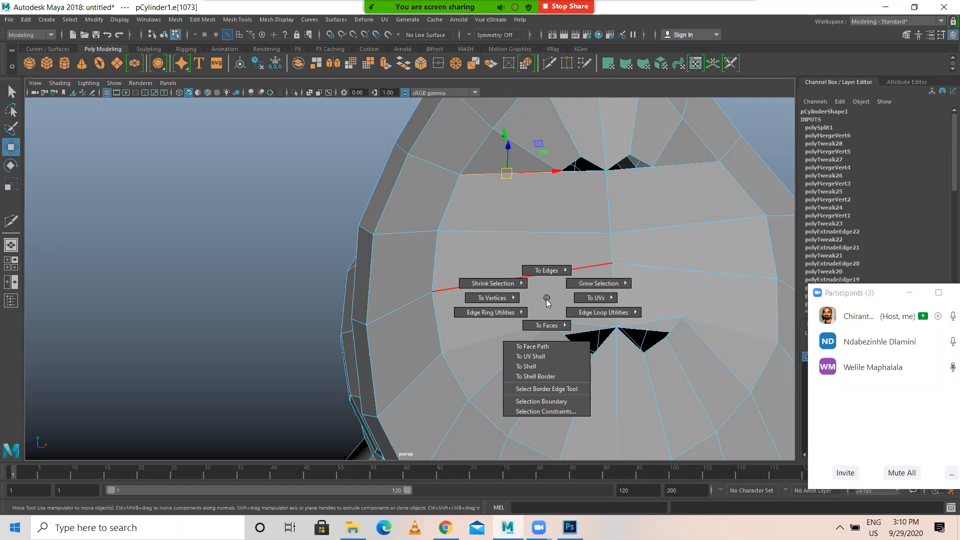
{"action": "right_click", "coordinate": [548, 299], "text": "shift"}
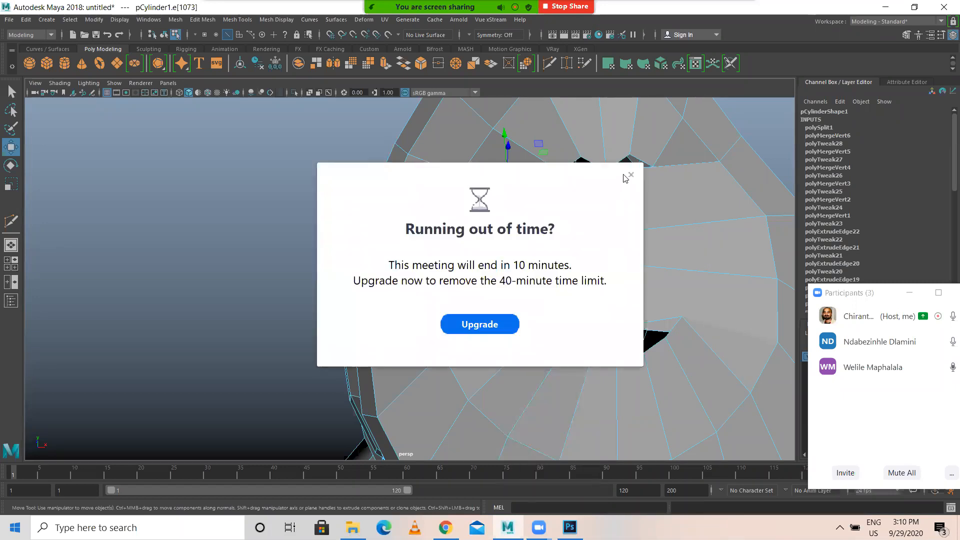
{"action": "right_click", "coordinate": [547, 235], "text": "shift"}
{"action": "right_click_drag", "start_coordinate": [548, 235], "coordinate": [551, 254]}
{"action": "right_click", "coordinate": [533, 233]}
{"action": "left_click", "coordinate": [536, 277]}
{"action": "right_click", "coordinate": [535, 283], "text": "shift"}
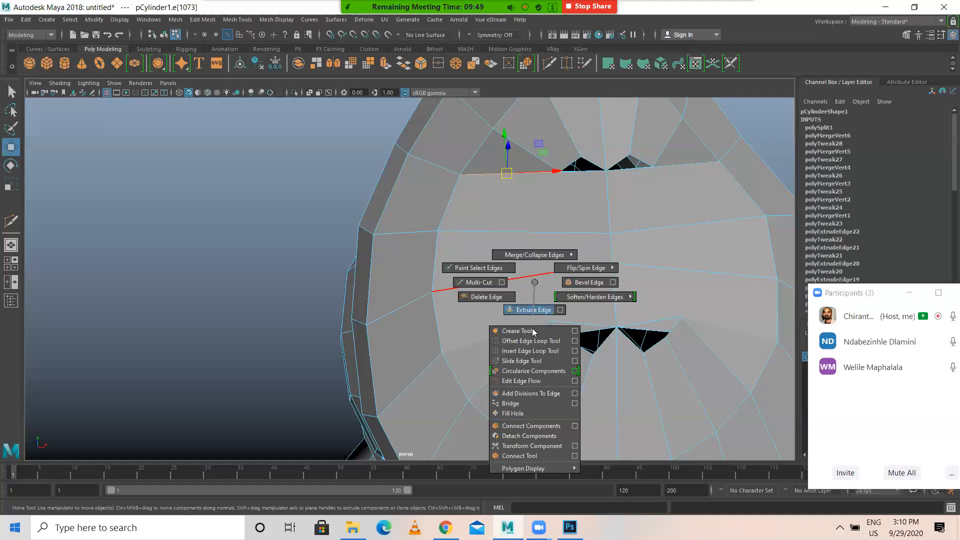
{"action": "left_click", "coordinate": [529, 380]}
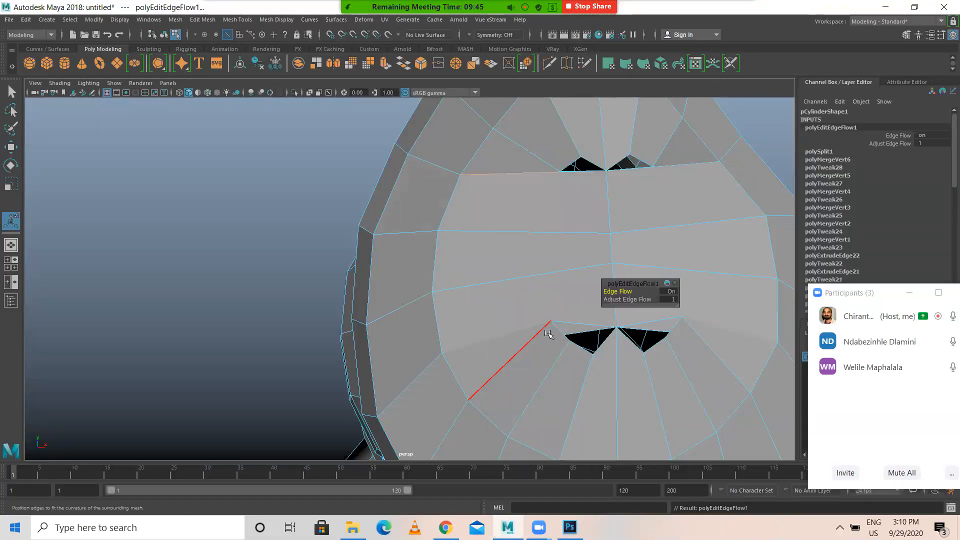
{"action": "mouse_move", "coordinate": [583, 242]}
{"action": "right_mouse_down"}
{"action": "mouse_move", "coordinate": [583, 272]}
{"action": "mouse_move", "coordinate": [575, 245]}
{"action": "mouse_move", "coordinate": [587, 254]}
{"action": "right_mouse_up"}
Step: Undo the edge flow edit, the cut and all the vertex merges across the snout opening
{"action": "key", "text": "ctrl+z"}
{"action": "key", "text": "ctrl+z"}
{"action": "key", "text": "ctrl+z"}
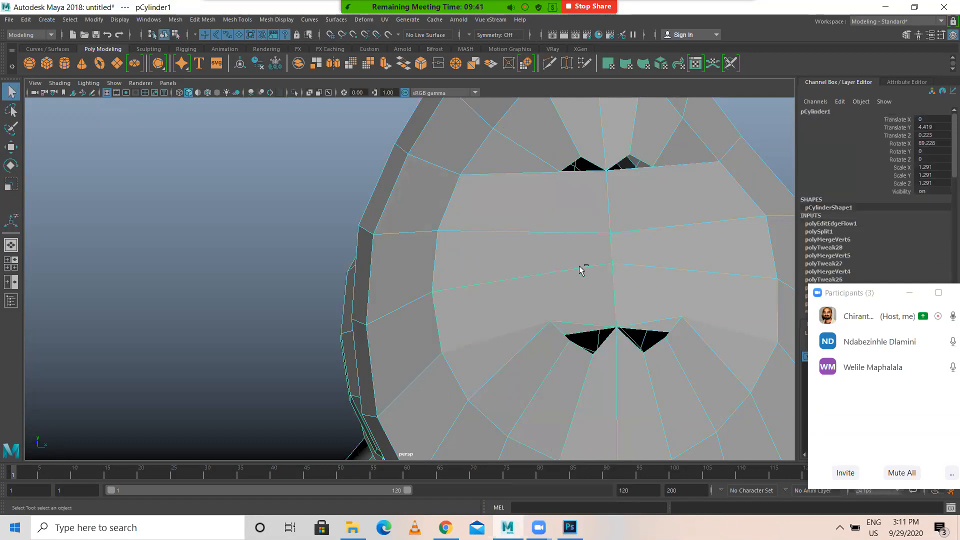
{"action": "key", "text": "ctrl+z"}
{"action": "key", "text": "ctrl+z"}
{"action": "key", "text": "ctrl+z"}
{"action": "key", "text": "ctrl+z"}
{"action": "key", "text": "ctrl+z"}
{"action": "key", "text": "ctrl+z"}
{"action": "key", "text": "ctrl+z"}
{"action": "key", "text": "ctrl+z"}
{"action": "key", "text": "ctrl+z"}
{"action": "key", "text": "ctrl+z"}
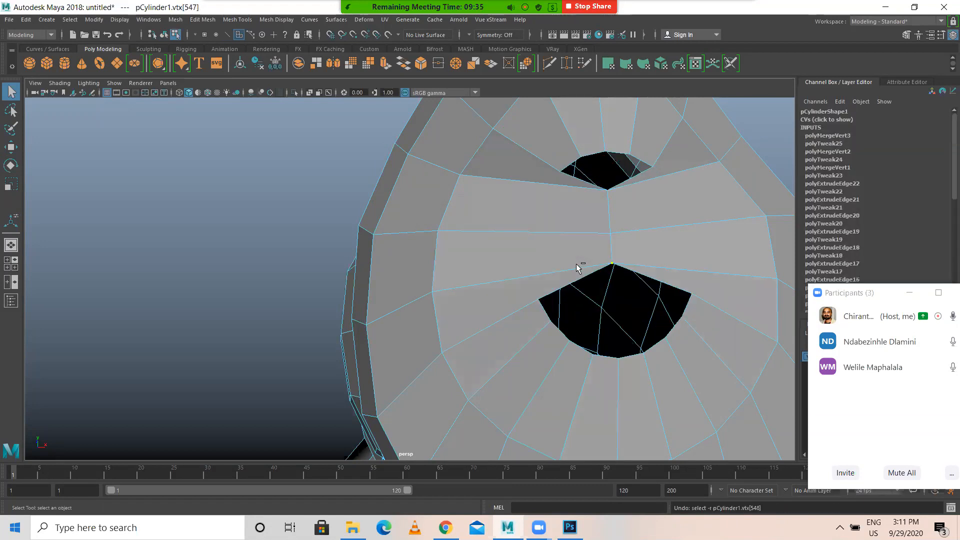
{"action": "key", "text": "ctrl+z"}
{"action": "key", "text": "ctrl+z"}
{"action": "key", "text": "ctrl+z"}
{"action": "key", "text": "ctrl+z"}
{"action": "key", "text": "ctrl+z"}
{"action": "key", "text": "ctrl+z"}
{"action": "key", "text": "ctrl+z"}
{"action": "key", "text": "ctrl+z"}
{"action": "key", "text": "ctrl+z"}
Step: Close the snout opening with Fill Hole
{"action": "right_click_drag", "start_coordinate": [540, 211], "coordinate": [545, 179]}
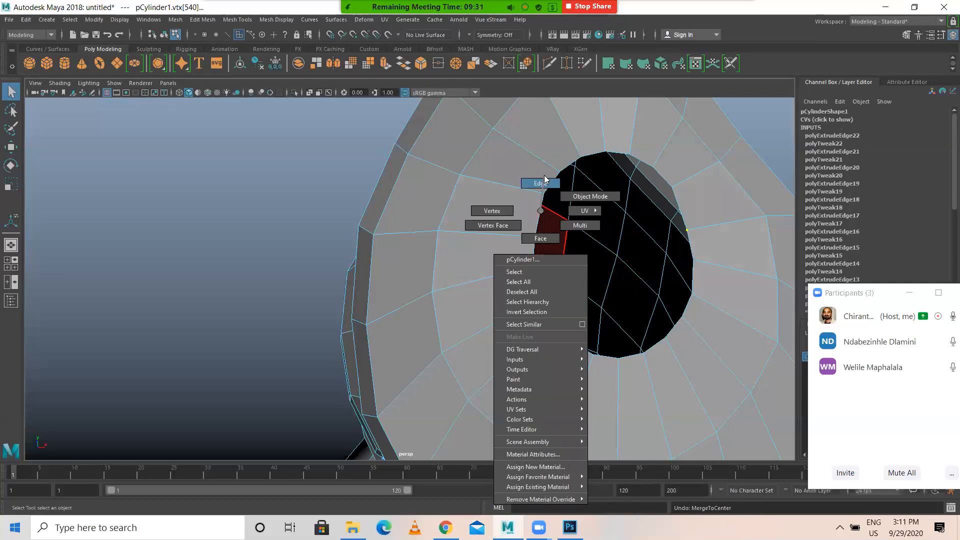
{"action": "left_click", "coordinate": [512, 231]}
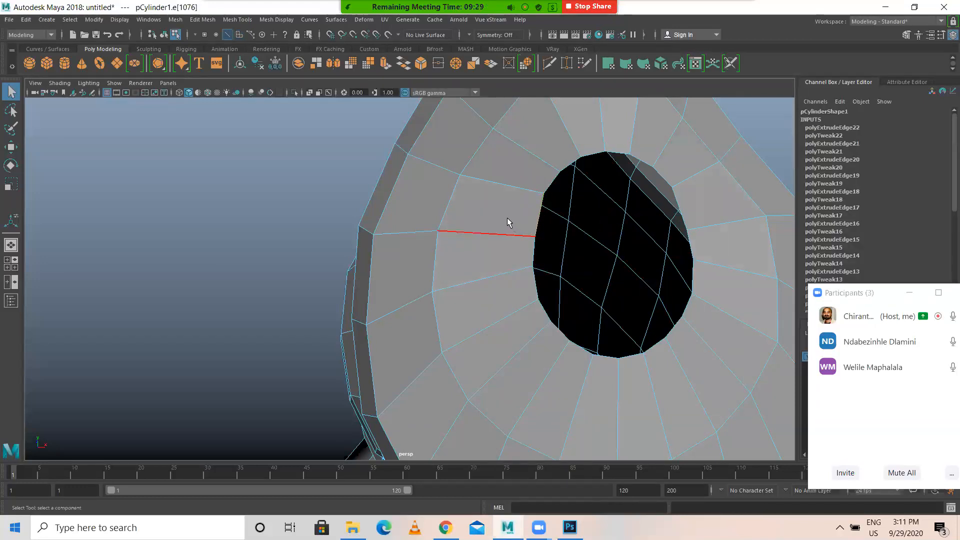
{"action": "right_click", "coordinate": [508, 223], "text": "shift"}
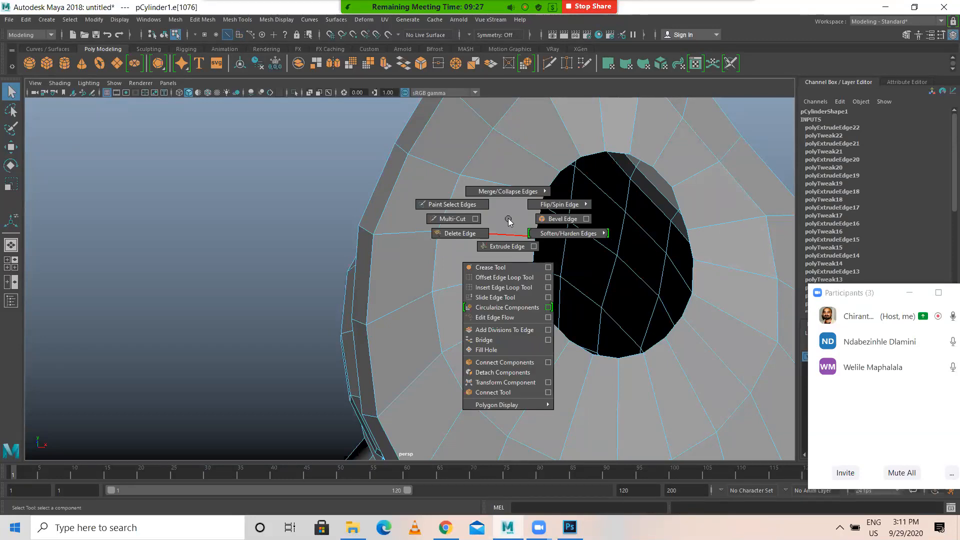
{"action": "left_click", "coordinate": [500, 350]}
{"action": "key", "text": "w"}
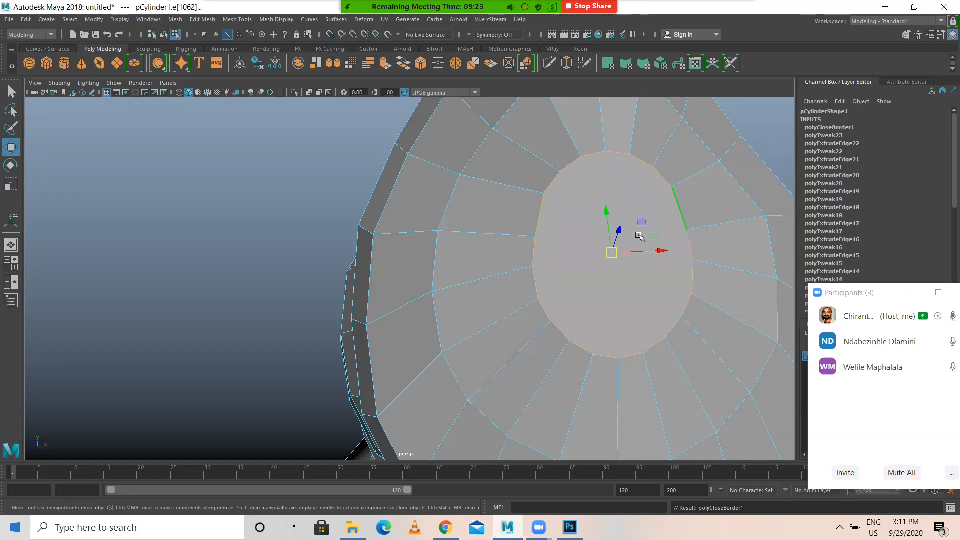
Step: Try to insert an edge loop across the face filling the snout opening
{"action": "right_click", "coordinate": [544, 225]}
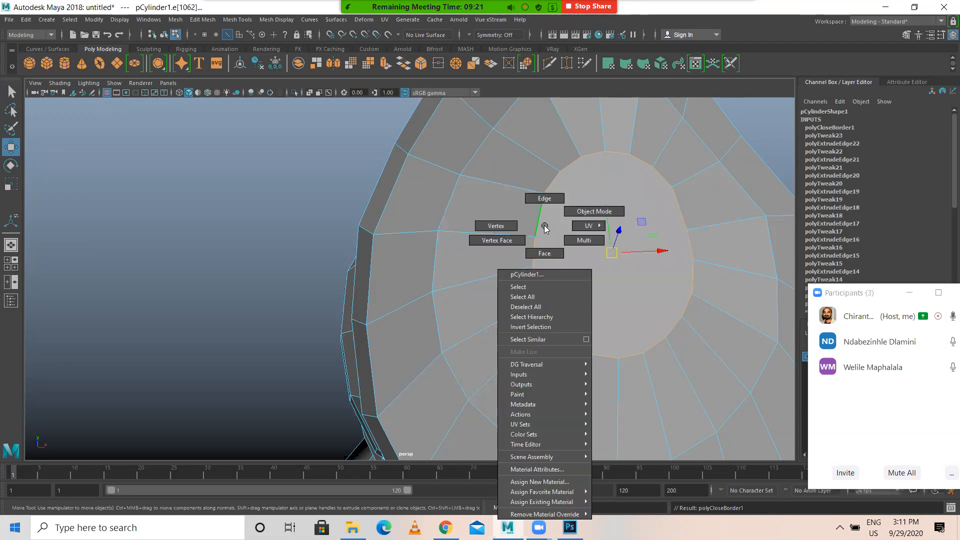
{"action": "right_click_drag", "start_coordinate": [543, 204], "coordinate": [544, 199]}
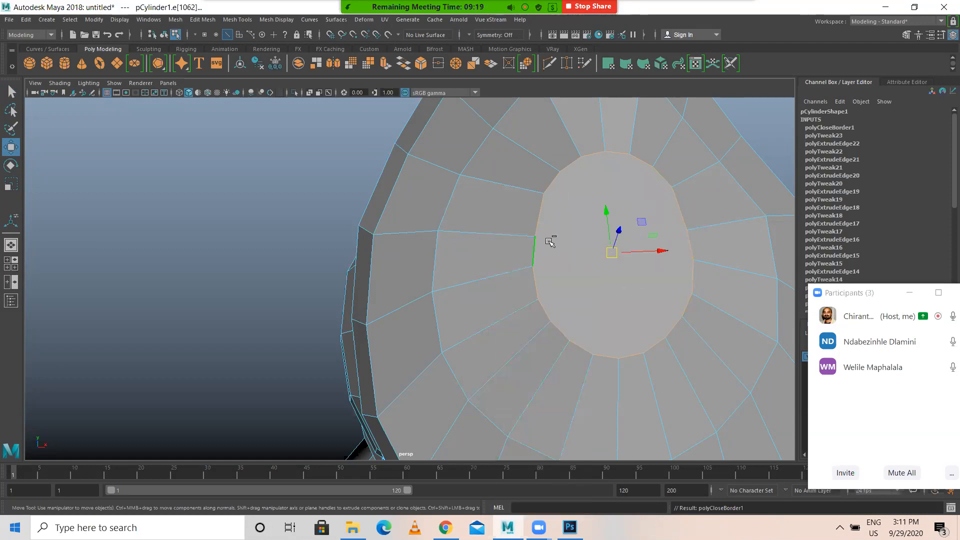
{"action": "right_click", "coordinate": [546, 234], "text": "shift"}
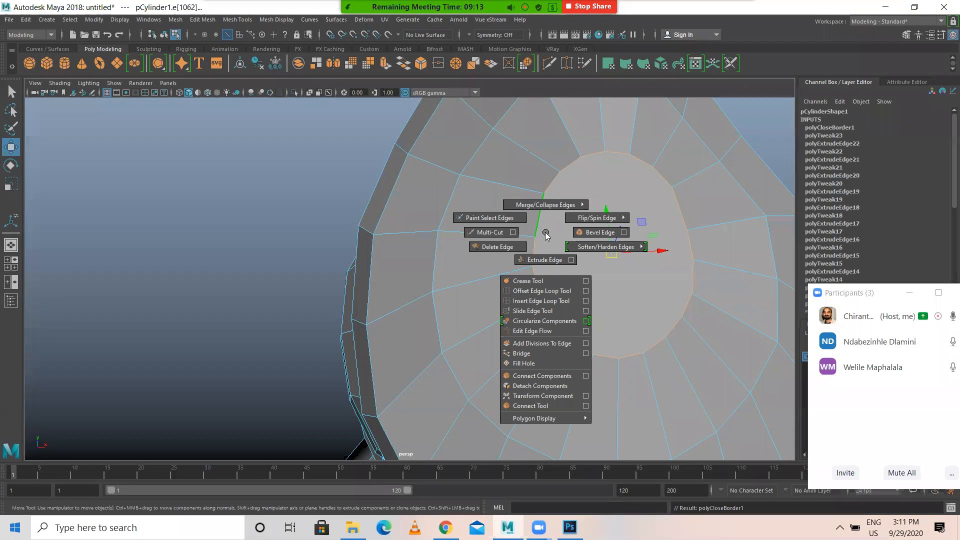
{"action": "left_click", "coordinate": [550, 300]}
{"action": "left_click_drag", "start_coordinate": [533, 264], "coordinate": [694, 268]}
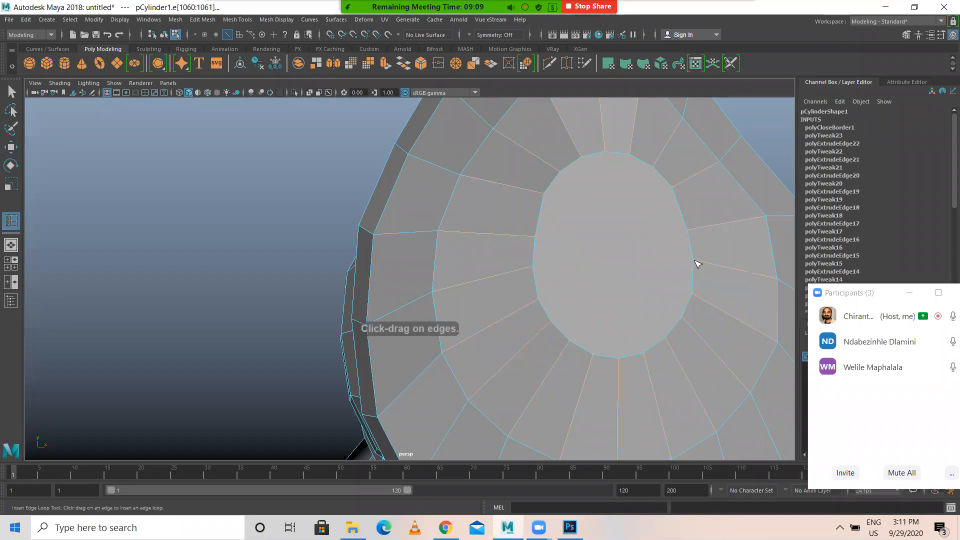
{"action": "left_click_drag", "start_coordinate": [628, 263], "coordinate": [704, 285]}
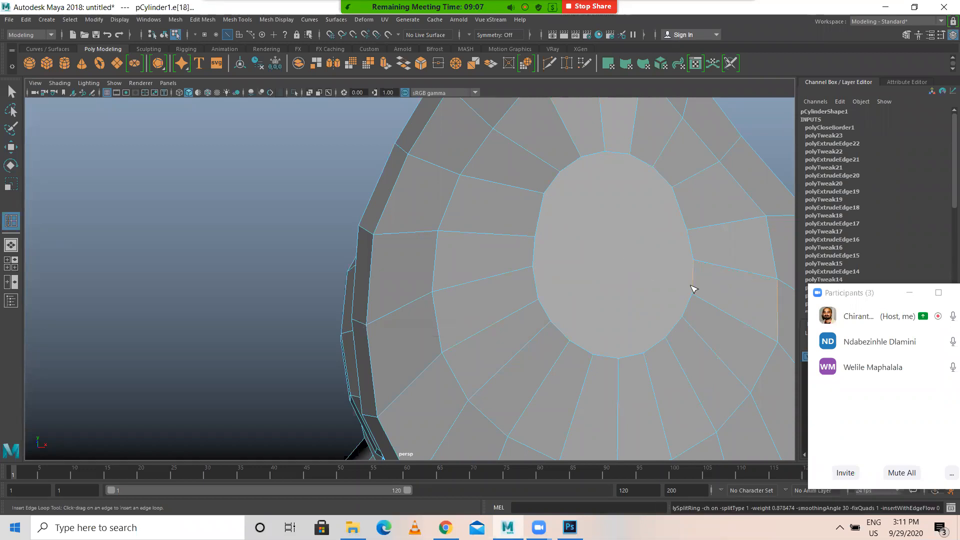
{"action": "right_click_drag", "start_coordinate": [638, 258], "coordinate": [601, 220]}
{"action": "key", "text": "w"}
{"action": "right_click", "coordinate": [604, 242]}
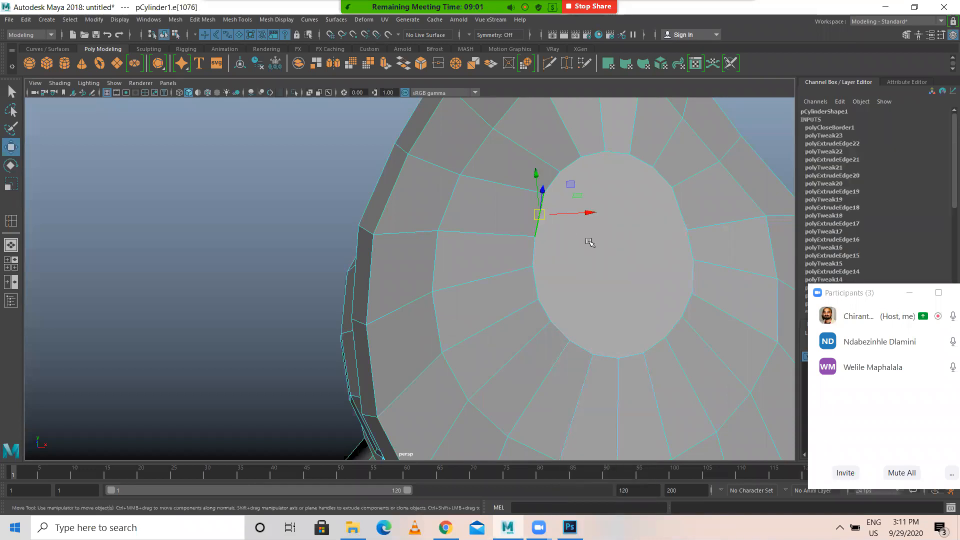
{"action": "right_click", "coordinate": [539, 255], "text": "shift"}
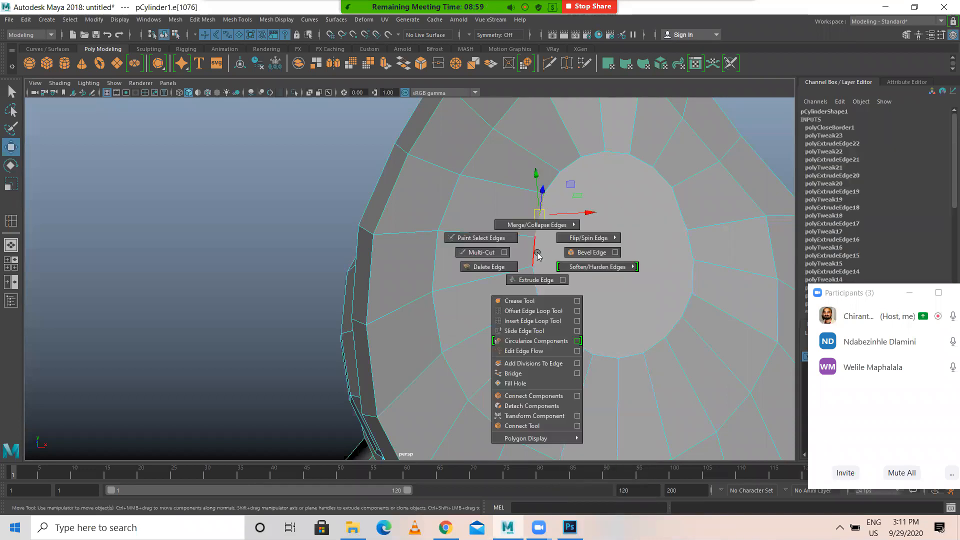
{"action": "mouse_move", "coordinate": [539, 254]}
{"action": "right_mouse_down", "text": "shift"}
{"action": "mouse_move", "coordinate": [570, 239]}
{"action": "mouse_move", "coordinate": [528, 220]}
{"action": "mouse_move", "coordinate": [538, 254]}
{"action": "mouse_move", "coordinate": [538, 221]}
{"action": "mouse_move", "coordinate": [535, 259]}
{"action": "right_mouse_up", "text": "shift"}
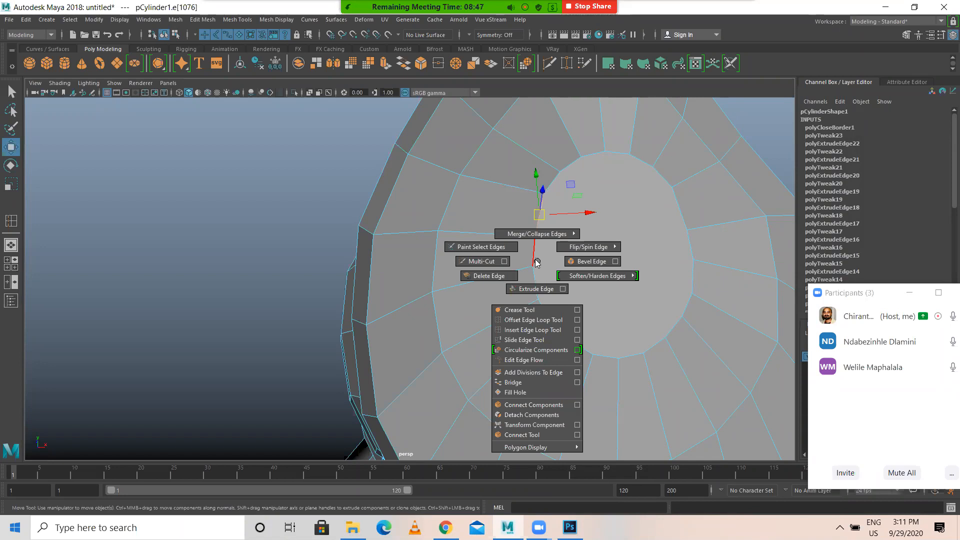
{"action": "right_click_drag", "start_coordinate": [536, 262], "coordinate": [526, 342], "text": "shift"}
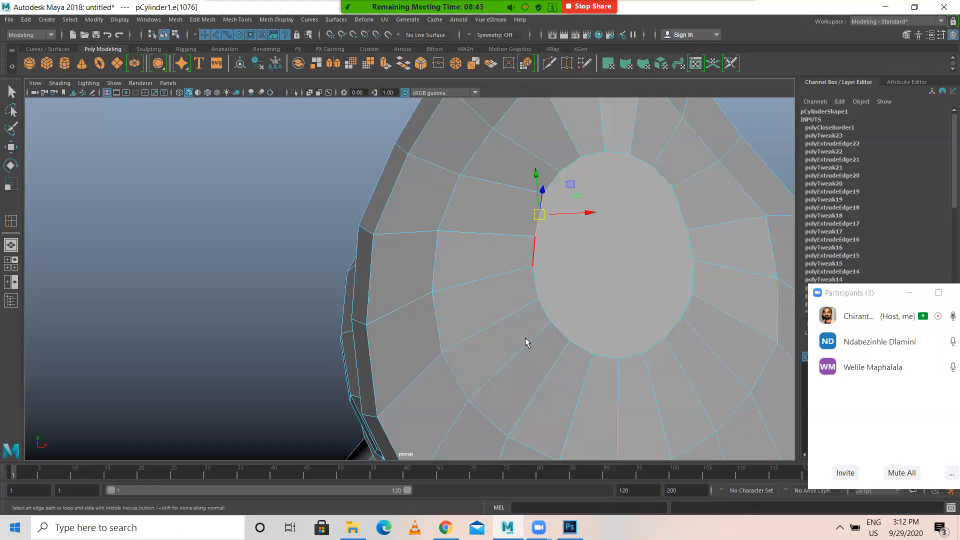
{"action": "left_click", "coordinate": [535, 277]}
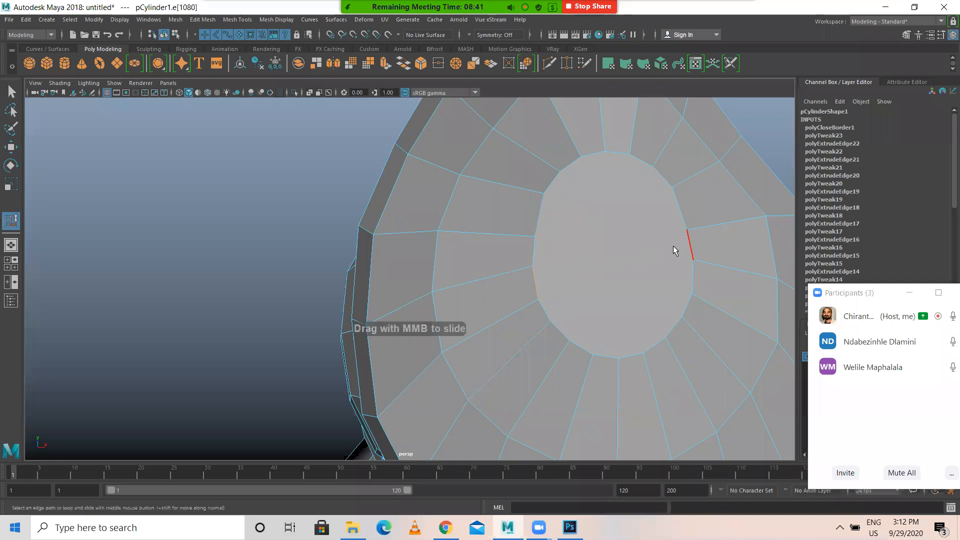
{"action": "right_click_drag", "start_coordinate": [602, 240], "coordinate": [621, 223]}
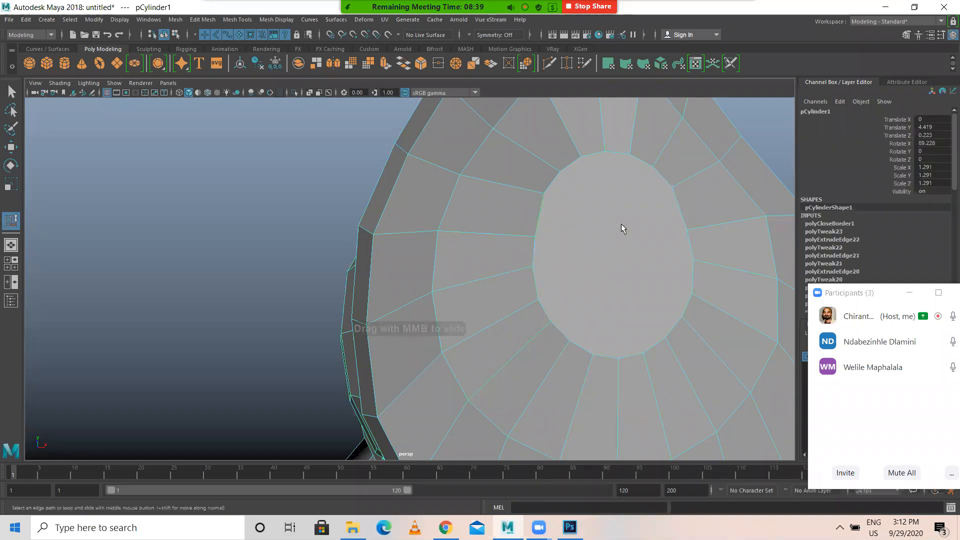
Step: Apply Edit Edge Flow to the edges of the cylinder mesh and return to object selection
{"action": "left_click", "coordinate": [199, 19]}
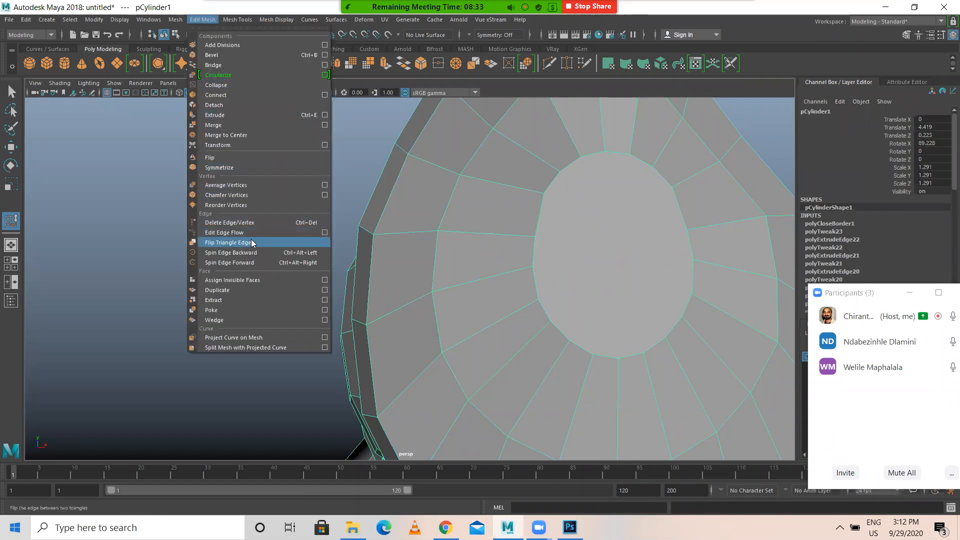
{"action": "left_click", "coordinate": [231, 232]}
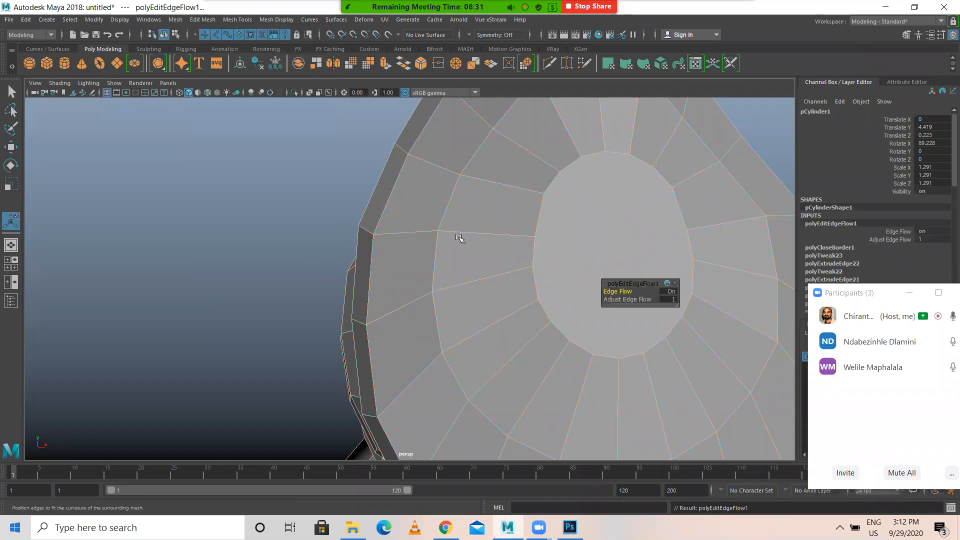
{"action": "key", "text": "F8"}
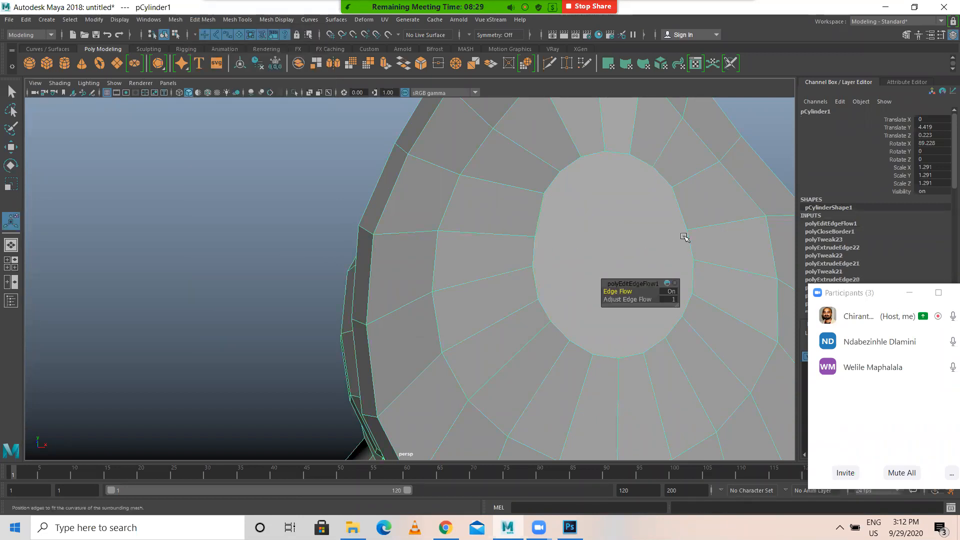
{"action": "right_click_drag", "start_coordinate": [533, 212], "coordinate": [592, 199]}
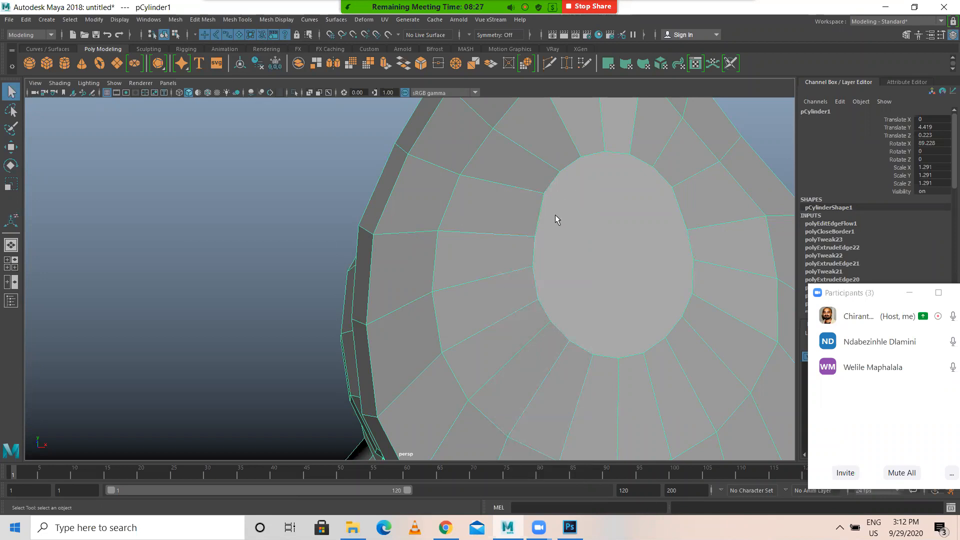
{"action": "left_click", "coordinate": [197, 20]}
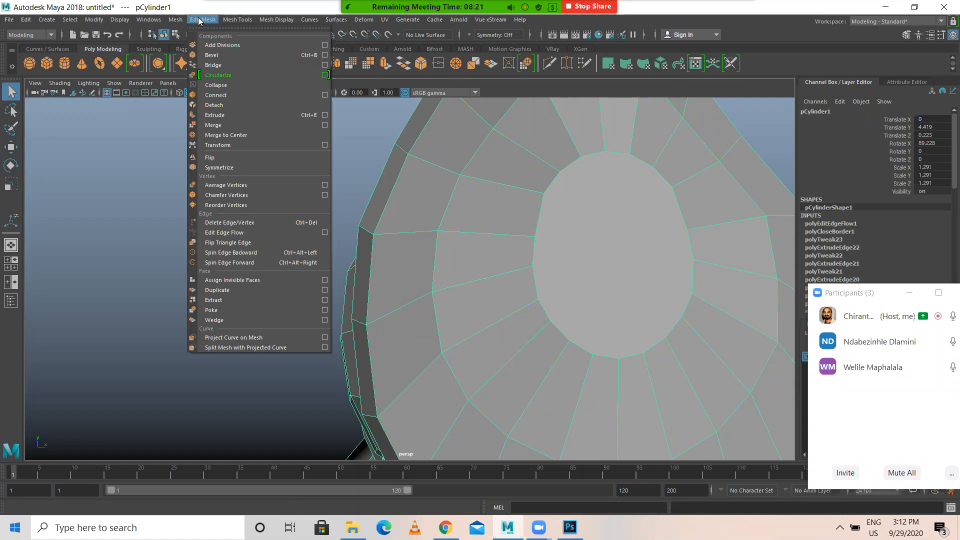
{"action": "mouse_move", "coordinate": [243, 23]}
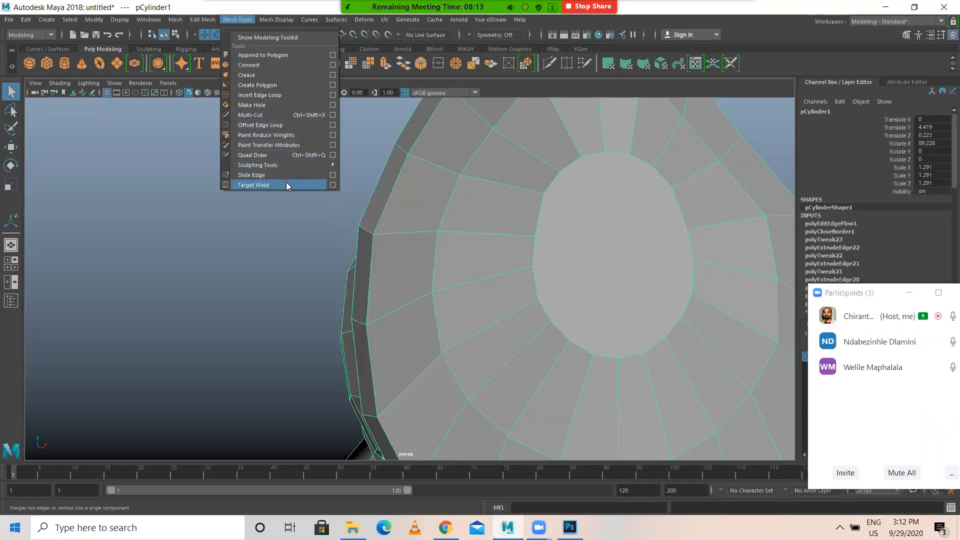
{"action": "mouse_move", "coordinate": [272, 22]}
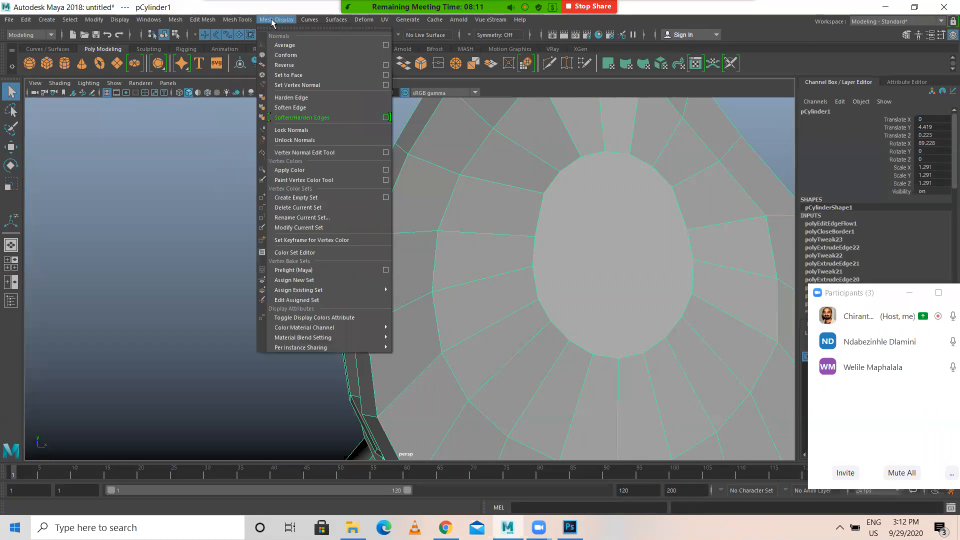
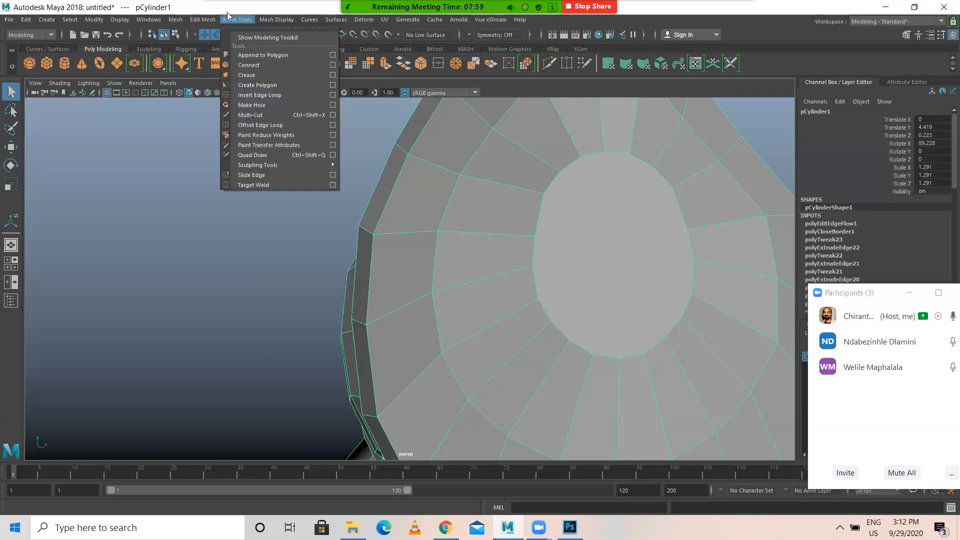
{"action": "left_click", "coordinate": [512, 113]}
{"action": "left_click_drag", "start_coordinate": [557, 239], "coordinate": [485, 230], "text": "alt"}
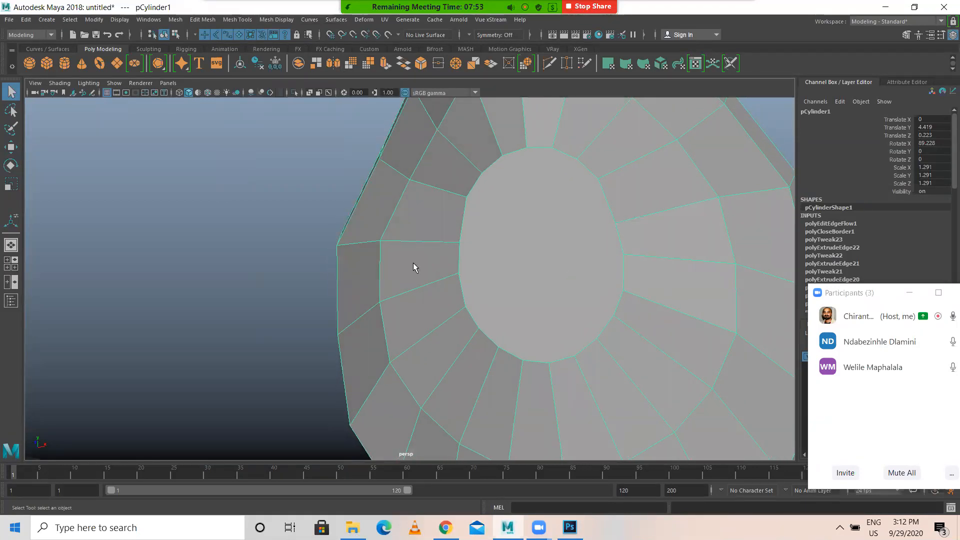
Step: Try to slide an edge bordering the filled snout face with the Slide Edge Tool
{"action": "right_click_drag", "start_coordinate": [491, 241], "coordinate": [489, 215]}
{"action": "right_click", "coordinate": [483, 231]}
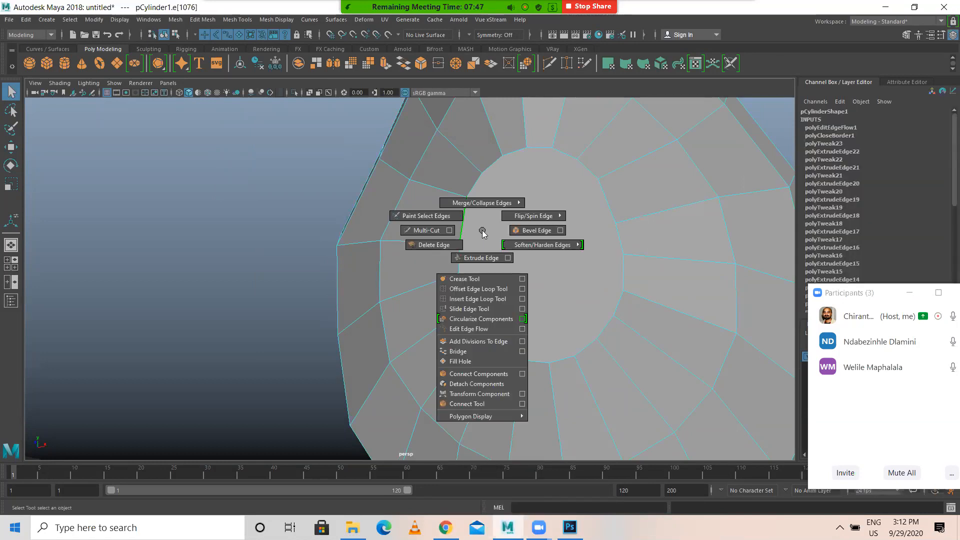
{"action": "right_click_drag", "start_coordinate": [483, 233], "coordinate": [468, 313]}
{"action": "left_click", "coordinate": [458, 241]}
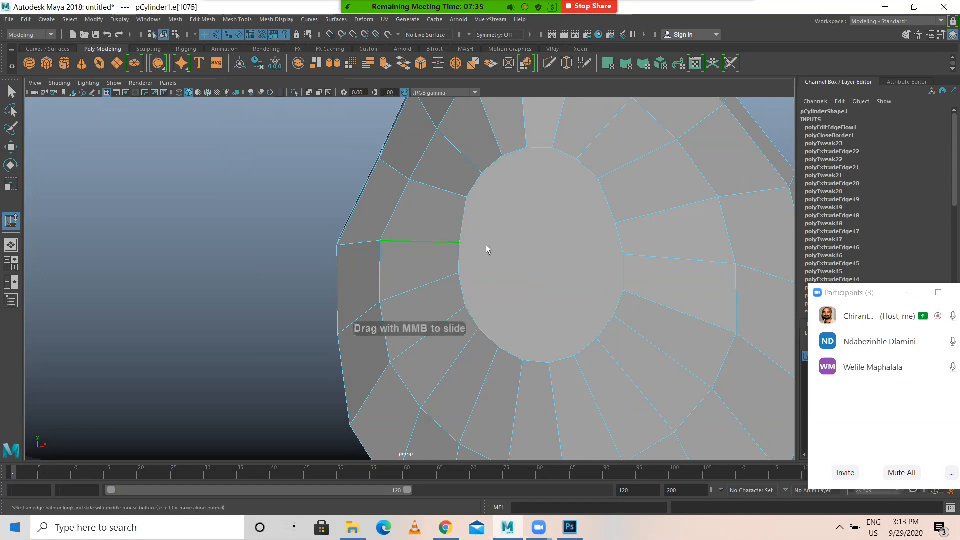
{"action": "left_click", "coordinate": [542, 253]}
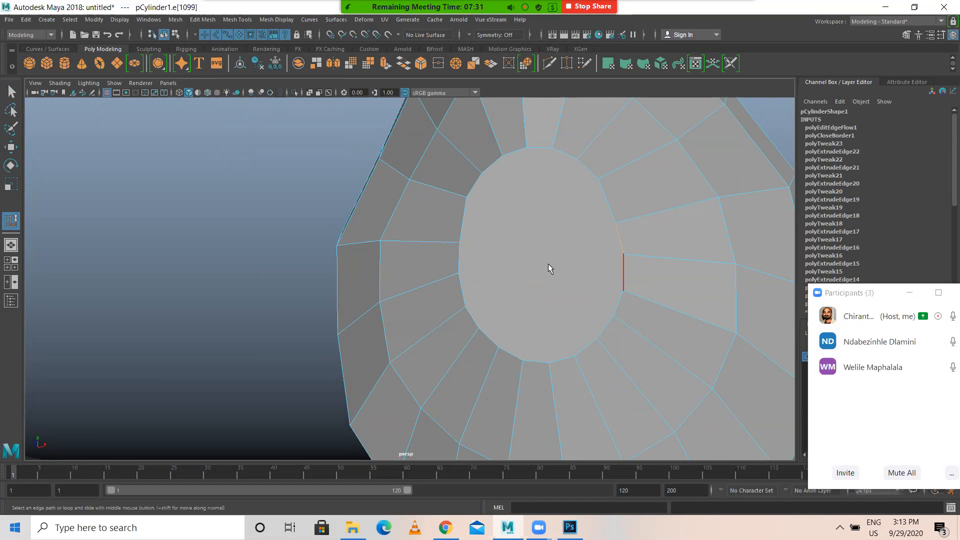
Step: Try to extrude the mesh faces around the filled snout opening, and undo the extrusion
{"action": "right_click_drag", "start_coordinate": [549, 242], "coordinate": [564, 220]}
{"action": "left_click", "coordinate": [545, 242]}
{"action": "key", "text": "w"}
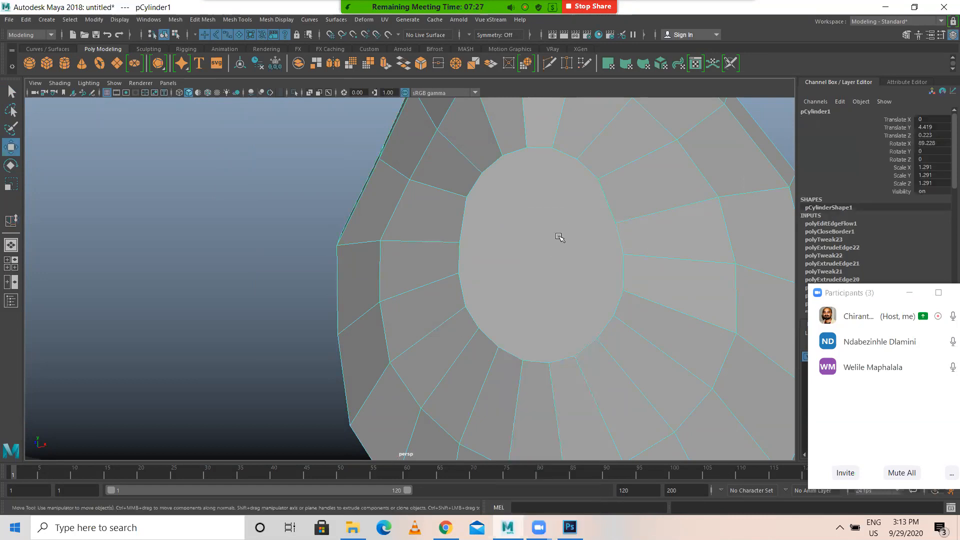
{"action": "right_click_drag", "start_coordinate": [515, 250], "coordinate": [513, 363], "text": "shift"}
{"action": "right_click_drag", "start_coordinate": [524, 243], "coordinate": [546, 232]}
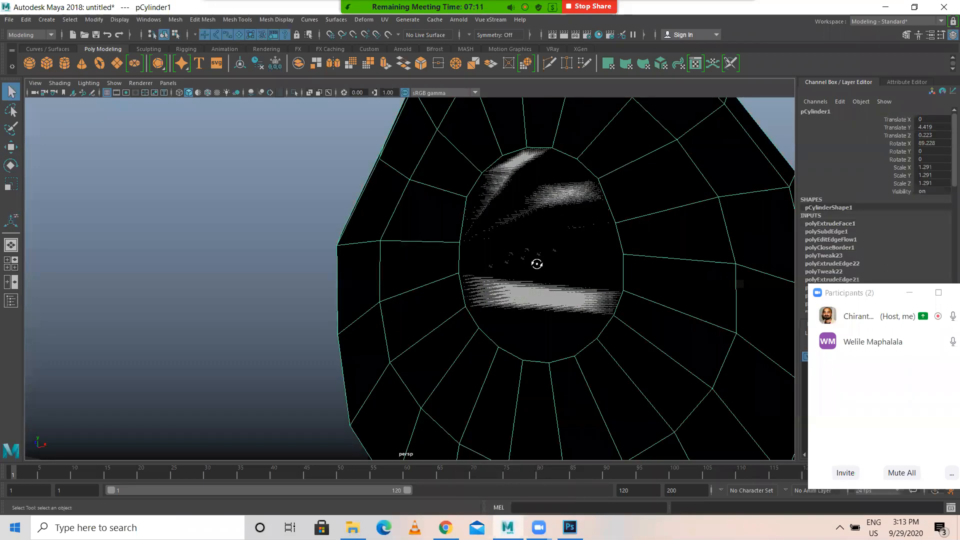
{"action": "left_click_drag", "start_coordinate": [536, 263], "coordinate": [518, 270], "text": "alt"}
{"action": "key", "text": "ctrl+z"}
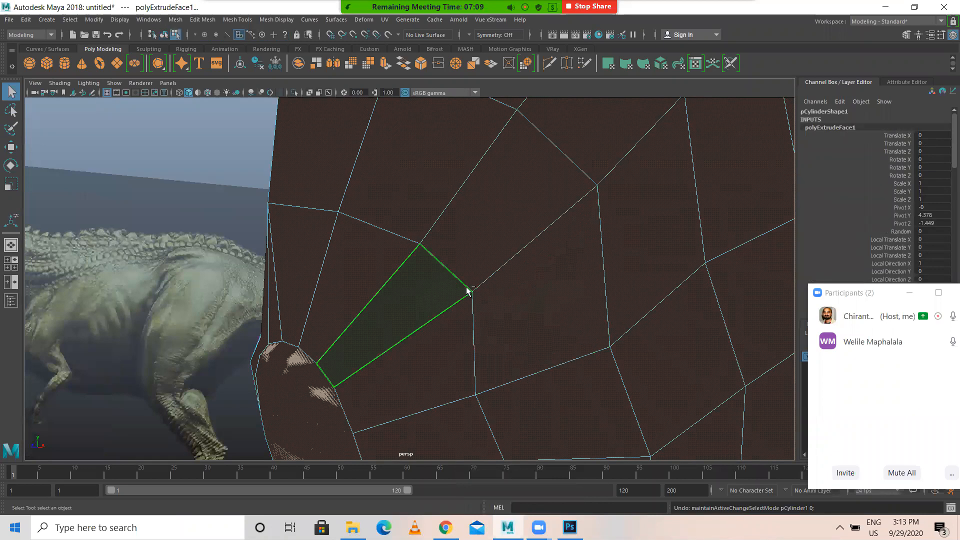
{"action": "key", "text": "ctrl+z"}
Step: Switch to the side view and try moving a vertex in the mouth area back toward the jaw hinge
{"action": "left_click_drag", "start_coordinate": [421, 280], "coordinate": [544, 325], "text": "alt"}
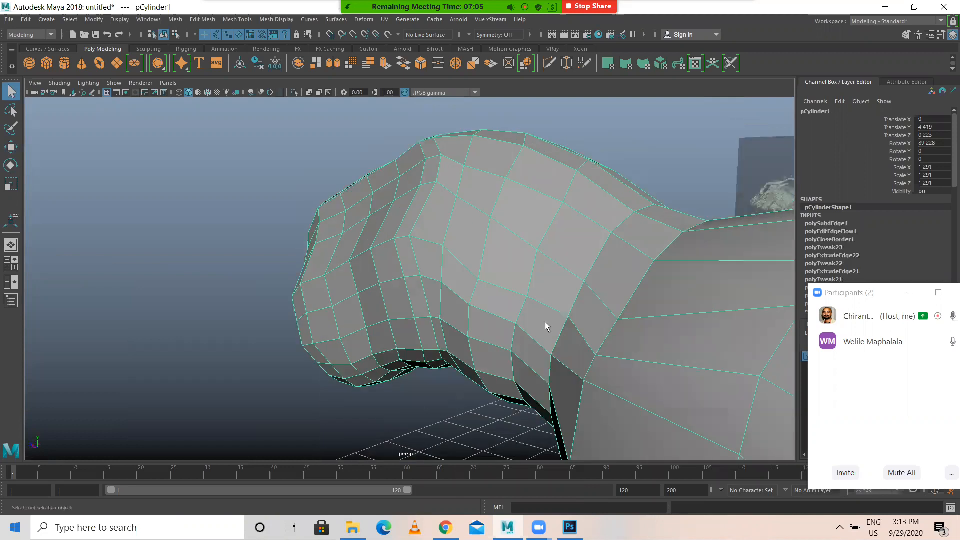
{"action": "key", "text": "space"}
{"action": "key", "text": "space"}
{"action": "middle_click_drag", "start_coordinate": [455, 281], "coordinate": [442, 229], "text": "alt"}
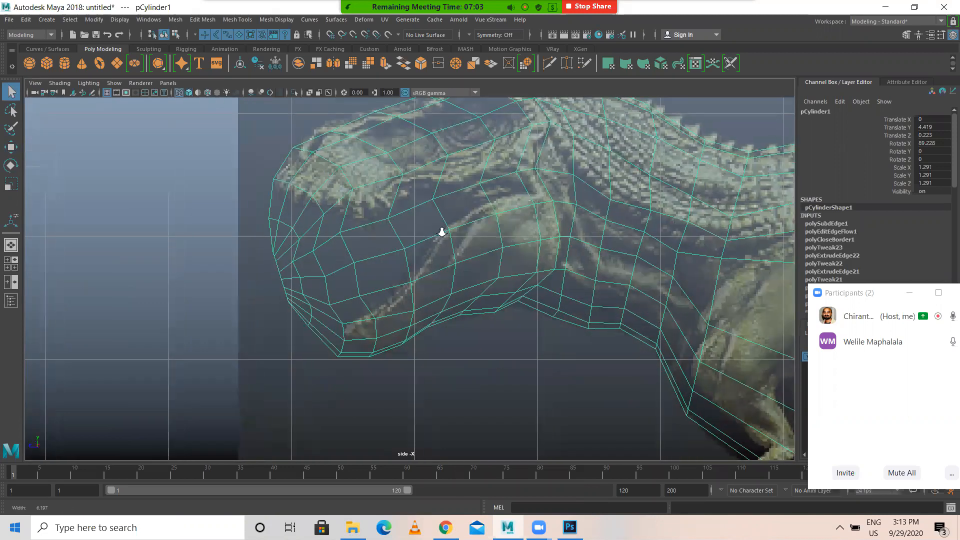
{"action": "scroll", "coordinate": [441, 230], "scroll_direction": "up", "scroll_amount": 1}
{"action": "right_click_drag", "start_coordinate": [414, 204], "coordinate": [371, 204]}
{"action": "left_click", "coordinate": [389, 215]}
{"action": "key", "text": "w"}
{"action": "left_click_drag", "start_coordinate": [388, 215], "coordinate": [473, 207]}
{"action": "left_click", "coordinate": [435, 194]}
Step: Move the vertices near the corner of the mouth up onto the lower jaw's upper outline in the reference
{"action": "left_click", "coordinate": [503, 207]}
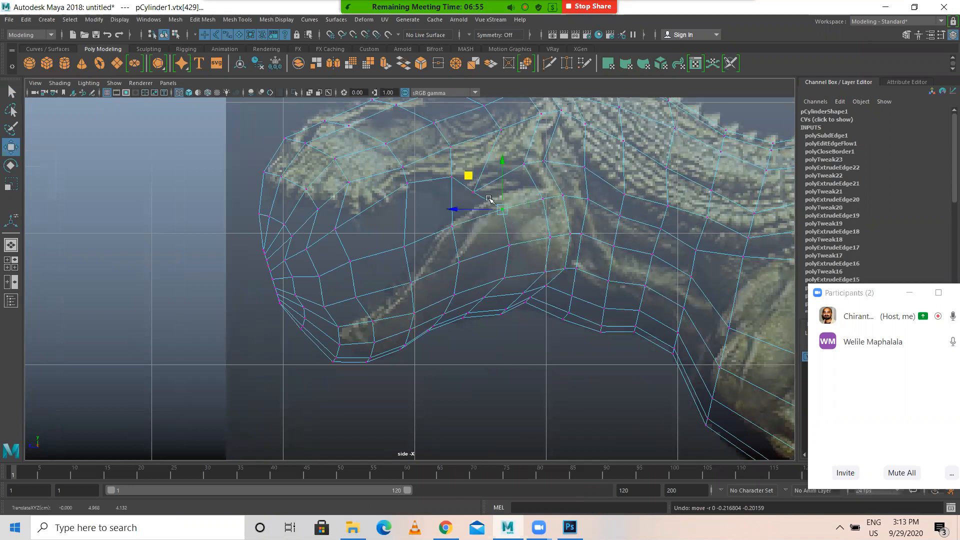
{"action": "left_click_drag", "start_coordinate": [468, 176], "coordinate": [480, 169]}
{"action": "left_click_drag", "start_coordinate": [502, 207], "coordinate": [494, 196]}
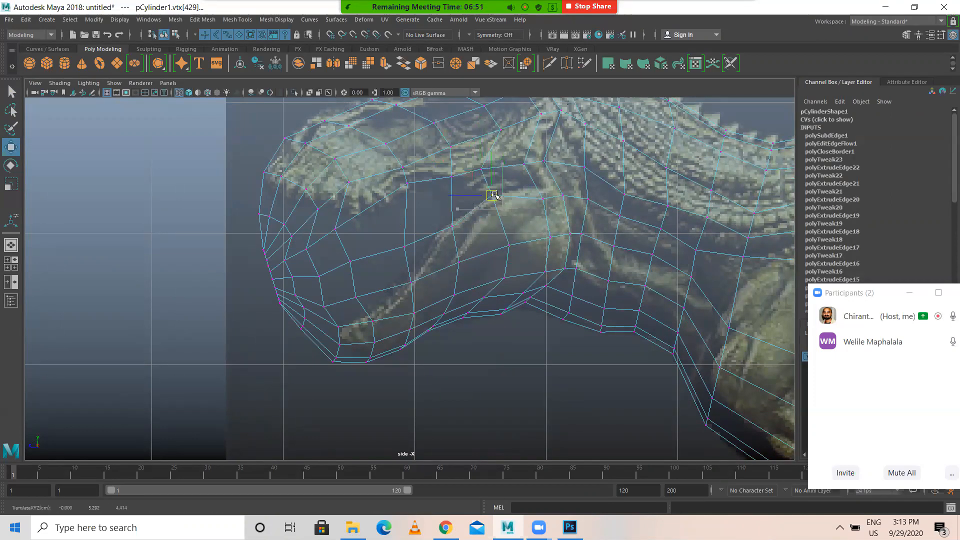
{"action": "left_click_drag", "start_coordinate": [524, 163], "coordinate": [525, 162]}
{"action": "left_click_drag", "start_coordinate": [546, 202], "coordinate": [549, 186]}
{"action": "middle_click_drag", "start_coordinate": [530, 160], "coordinate": [533, 169]}
{"action": "key", "text": "ctrl+z"}
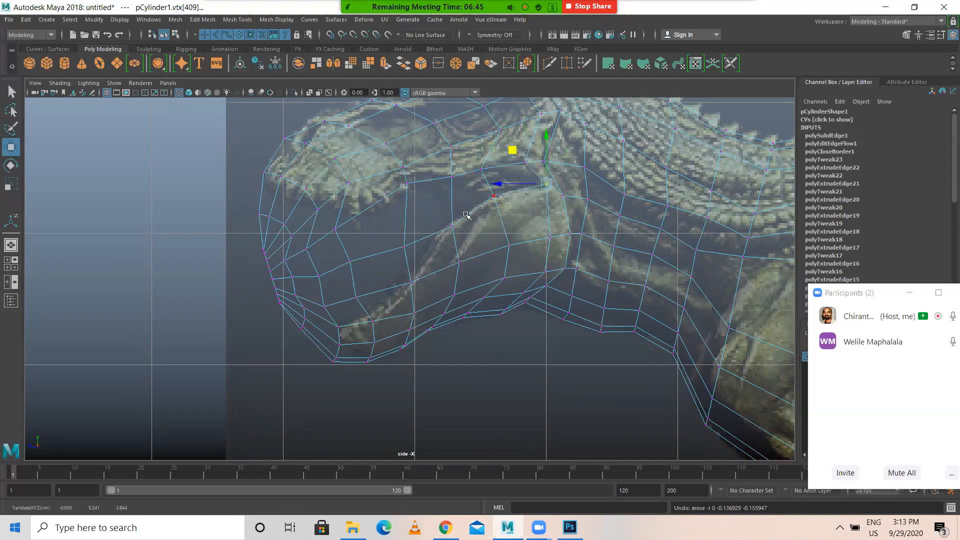
Step: Move the vertices midway along the lower jaw onto its upper edge in the reference image
{"action": "left_click", "coordinate": [452, 226]}
{"action": "left_click", "coordinate": [412, 288]}
{"action": "left_click_drag", "start_coordinate": [413, 287], "coordinate": [419, 296]}
{"action": "left_click", "coordinate": [403, 247]}
{"action": "left_click_drag", "start_coordinate": [404, 248], "coordinate": [414, 268]}
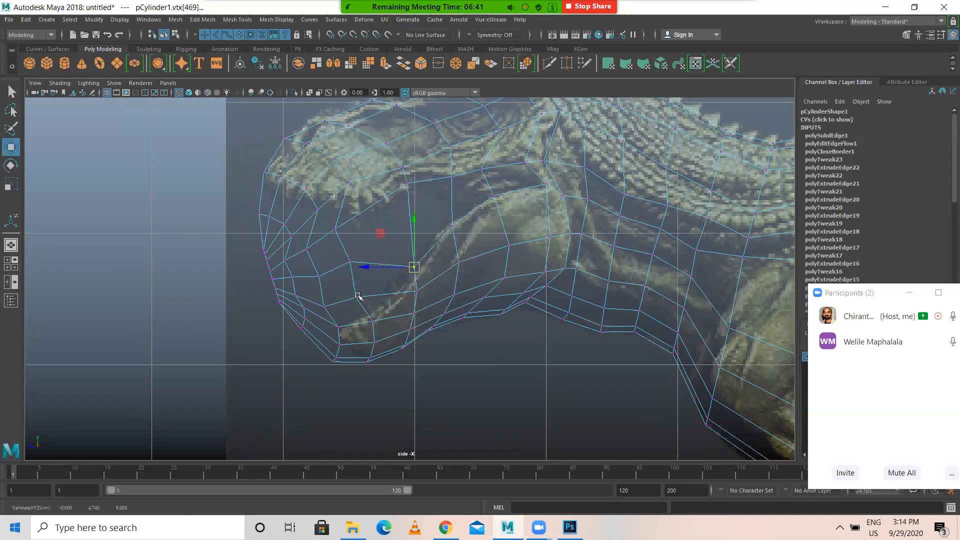
Step: Fit the vertices at the chin to the underside of the lower jaw tip in the reference
{"action": "left_click", "coordinate": [355, 296]}
{"action": "left_click", "coordinate": [339, 344]}
{"action": "mouse_move", "coordinate": [339, 344]}
{"action": "left_mouse_down"}
{"action": "mouse_move", "coordinate": [344, 374]}
{"action": "mouse_move", "coordinate": [344, 344]}
{"action": "left_mouse_up"}
{"action": "left_click_drag", "start_coordinate": [380, 374], "coordinate": [363, 353]}
{"action": "left_click_drag", "start_coordinate": [368, 360], "coordinate": [367, 355]}
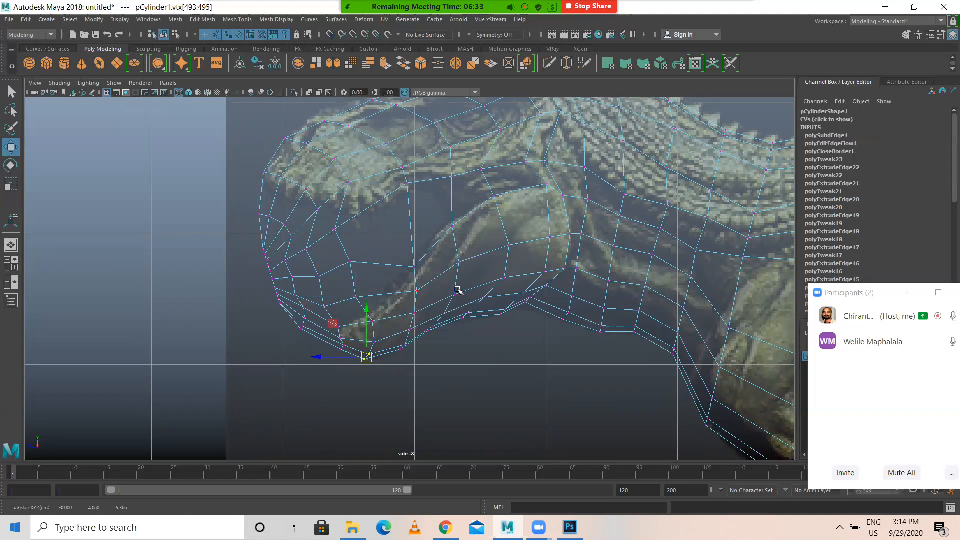
Step: Pull the vertices in front of the mouth down to the upper edge of the lower jaw tip
{"action": "left_click", "coordinate": [356, 297]}
{"action": "left_click_drag", "start_coordinate": [355, 297], "coordinate": [373, 328]}
{"action": "left_click", "coordinate": [370, 323]}
{"action": "scroll", "coordinate": [350, 340], "scroll_direction": "up", "scroll_amount": 3}
{"action": "scroll", "coordinate": [352, 340], "scroll_direction": "up", "scroll_amount": 1}
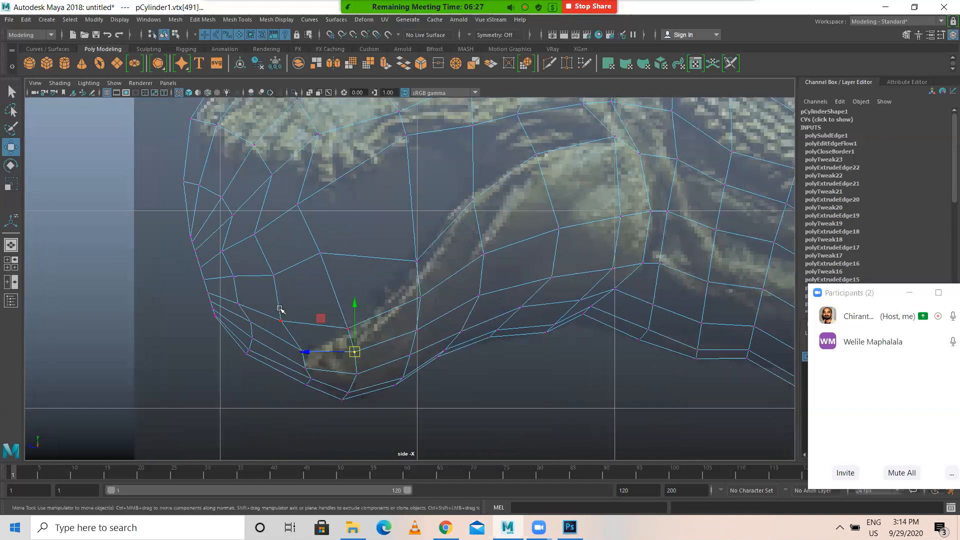
{"action": "left_click_drag", "start_coordinate": [291, 322], "coordinate": [275, 314]}
{"action": "left_click_drag", "start_coordinate": [280, 320], "coordinate": [318, 337]}
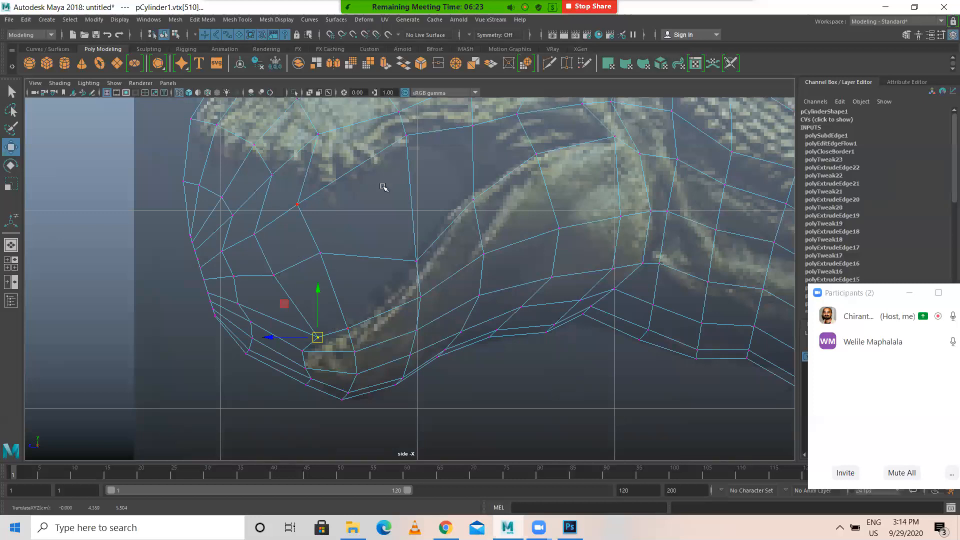
Step: Move the two vertices at the rear of the upper lip onto the upper jaw's lower outline in the reference
{"action": "middle_click_drag", "start_coordinate": [366, 181], "coordinate": [353, 270], "text": "alt"}
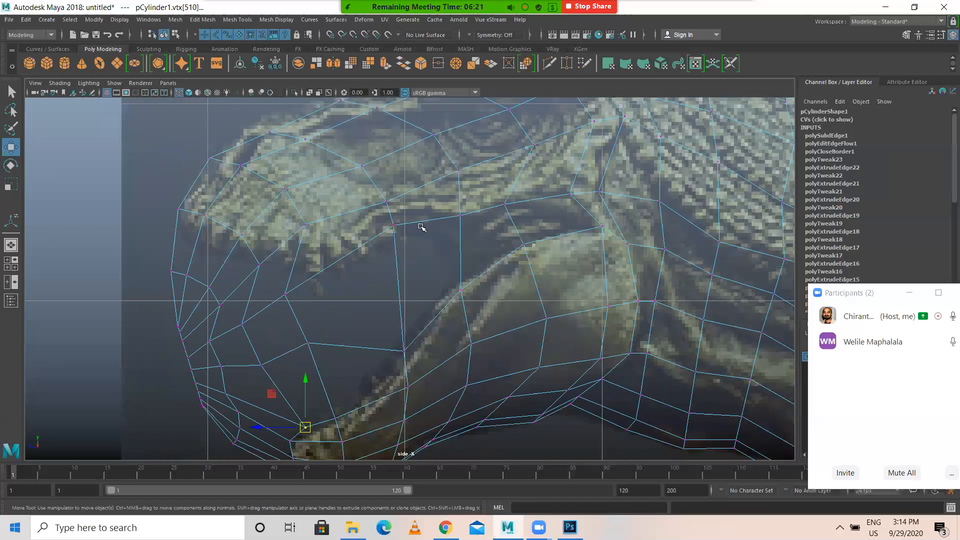
{"action": "left_click", "coordinate": [394, 226]}
{"action": "left_click_drag", "start_coordinate": [393, 222], "coordinate": [404, 222]}
{"action": "left_click", "coordinate": [285, 296]}
{"action": "left_click_drag", "start_coordinate": [285, 296], "coordinate": [318, 271]}
Step: Try raising the next vertices toward the middle of the upper lip, undoing the misplaced moves
{"action": "left_click", "coordinate": [242, 324]}
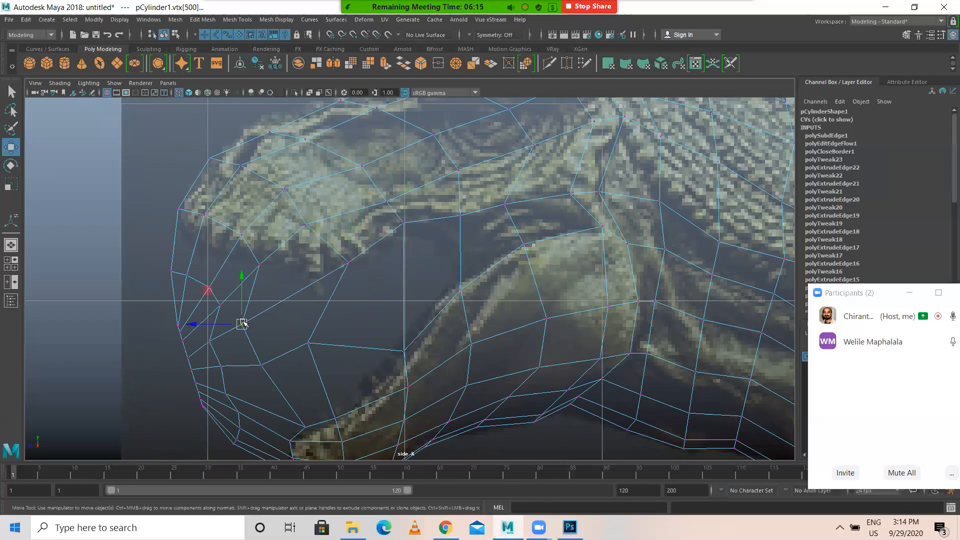
{"action": "left_click_drag", "start_coordinate": [242, 324], "coordinate": [262, 258]}
{"action": "left_click", "coordinate": [259, 264]}
{"action": "middle_click_drag", "start_coordinate": [250, 250], "coordinate": [278, 272]}
{"action": "key", "text": "ctrl+z"}
{"action": "left_click_drag", "start_coordinate": [231, 221], "coordinate": [258, 250]}
{"action": "key", "text": "ctrl+z"}
Step: Move the remaining front vertices up along the upper jaw's lip line from the snout tip to its middle
{"action": "left_click_drag", "start_coordinate": [208, 226], "coordinate": [172, 198]}
{"action": "left_click_drag", "start_coordinate": [184, 282], "coordinate": [219, 248]}
{"action": "left_click", "coordinate": [210, 284]}
{"action": "left_click_drag", "start_coordinate": [210, 284], "coordinate": [256, 267]}
{"action": "left_click_drag", "start_coordinate": [262, 257], "coordinate": [267, 249]}
{"action": "left_click_drag", "start_coordinate": [208, 299], "coordinate": [309, 267]}
{"action": "left_click", "coordinate": [304, 270]}
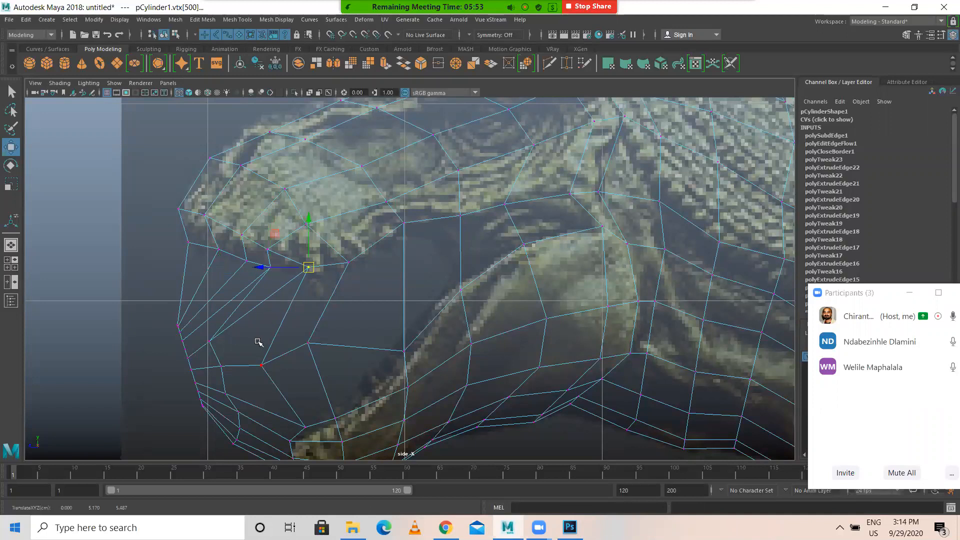
{"action": "left_click", "coordinate": [209, 341]}
{"action": "left_click_drag", "start_coordinate": [219, 335], "coordinate": [289, 273]}
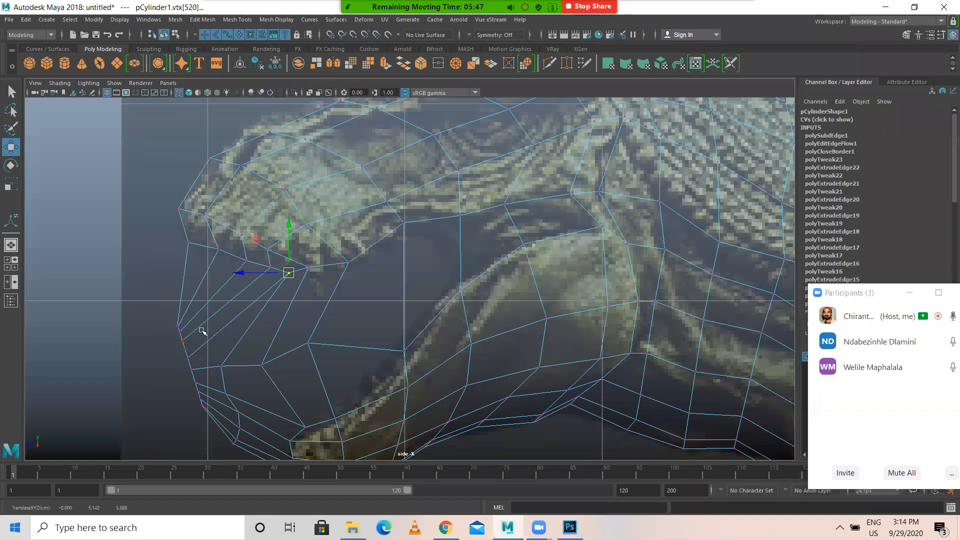
Step: Select the faces spanning the gap between the upper and lower jaws and delete them to open the mouth
{"action": "right_click_drag", "start_coordinate": [180, 312], "coordinate": [159, 294]}
{"action": "left_click_drag", "start_coordinate": [191, 350], "coordinate": [270, 405]}
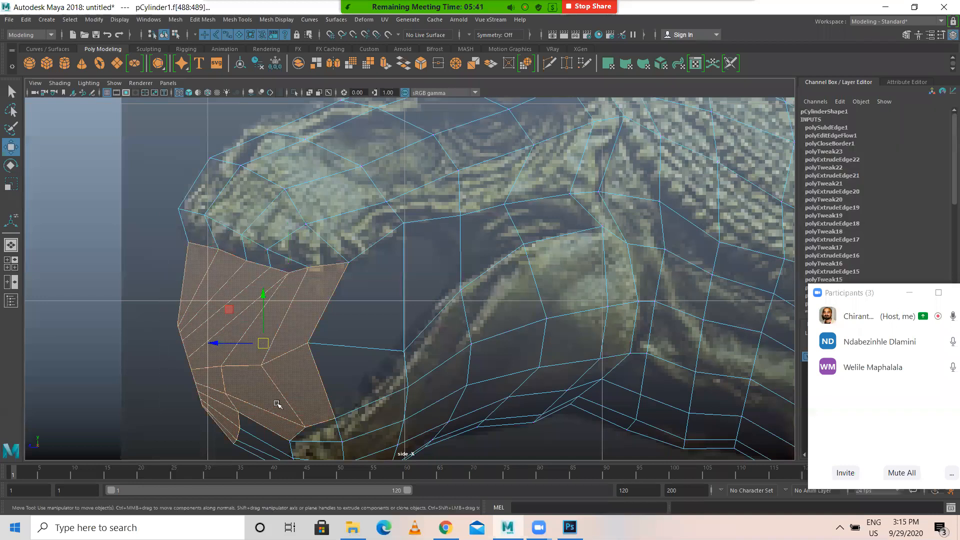
{"action": "left_click", "coordinate": [364, 306], "text": "shift"}
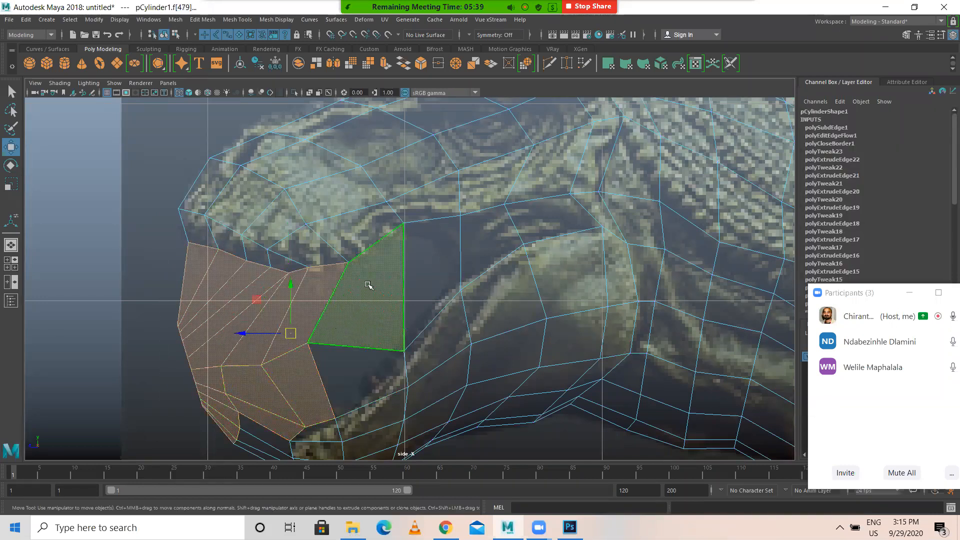
{"action": "left_click_drag", "start_coordinate": [361, 309], "coordinate": [335, 365], "text": "shift"}
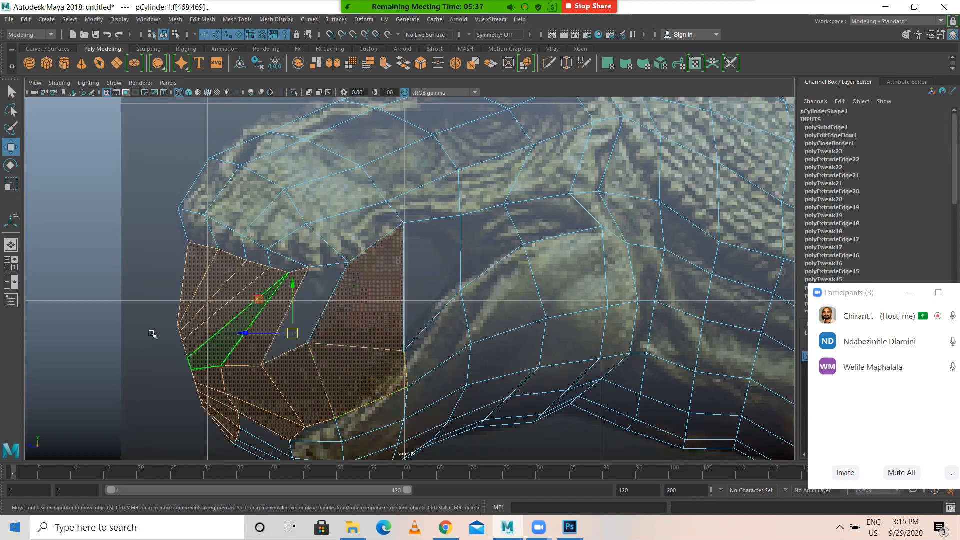
{"action": "left_click_drag", "start_coordinate": [182, 337], "coordinate": [352, 370], "text": "shift"}
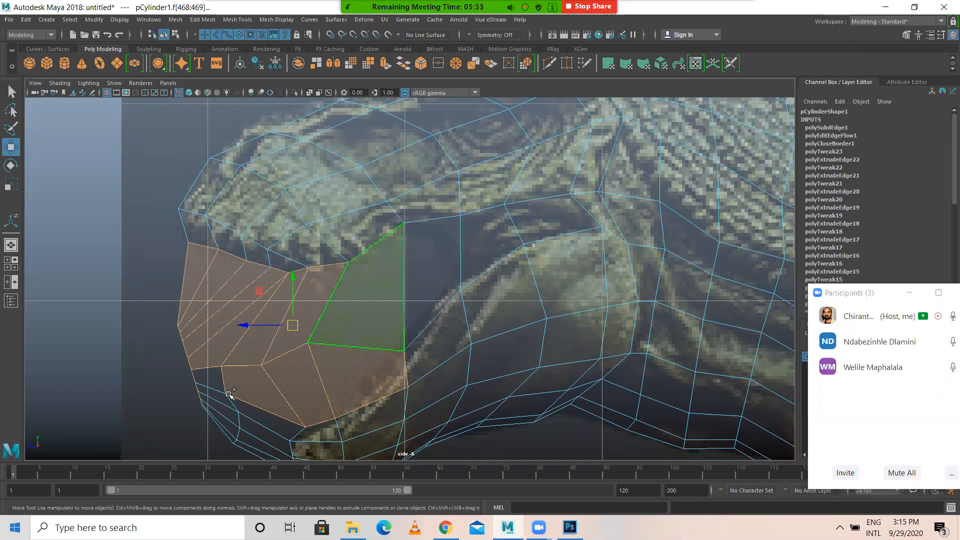
{"action": "scroll", "coordinate": [250, 385], "scroll_direction": "down", "scroll_amount": 3}
{"action": "scroll", "coordinate": [329, 380], "scroll_direction": "up", "scroll_amount": 1}
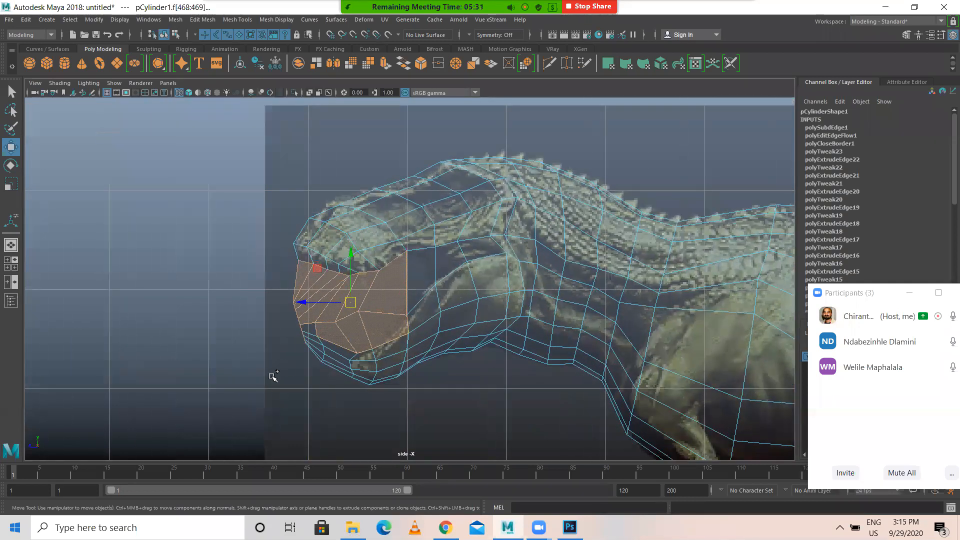
{"action": "left_click_drag", "start_coordinate": [323, 343], "coordinate": [308, 388], "text": "shift"}
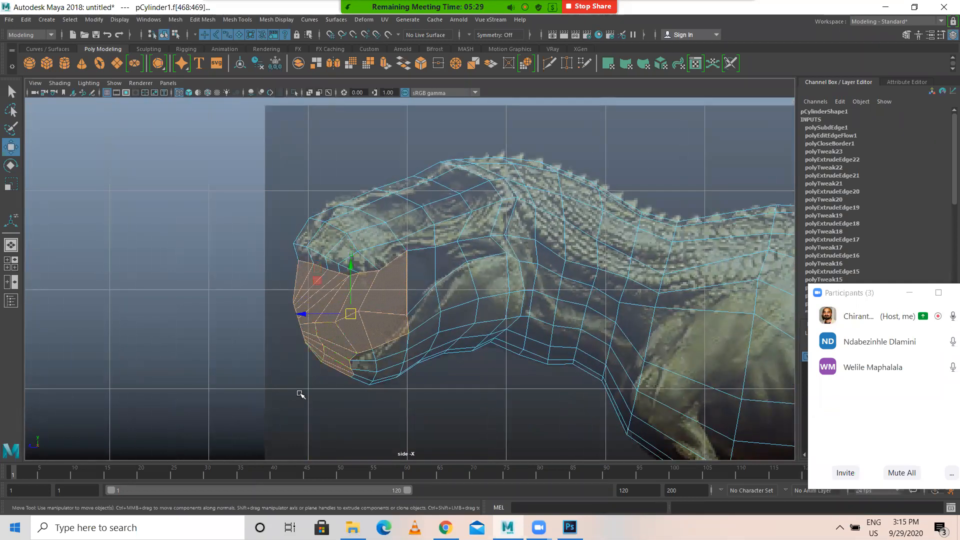
{"action": "key", "text": "Delete"}
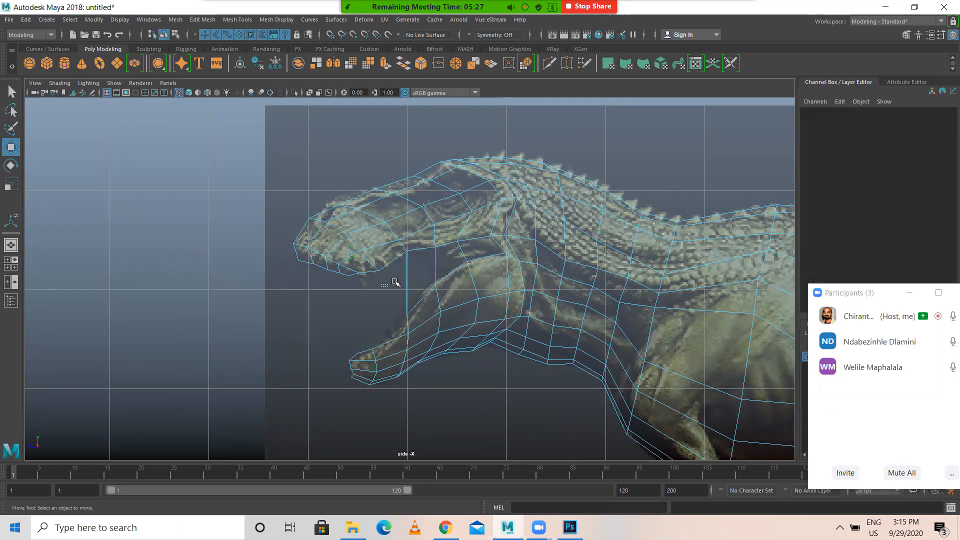
Step: Delete the remaining faces bridging the jaws just behind the mouth opening
{"action": "left_click_drag", "start_coordinate": [414, 268], "coordinate": [413, 272]}
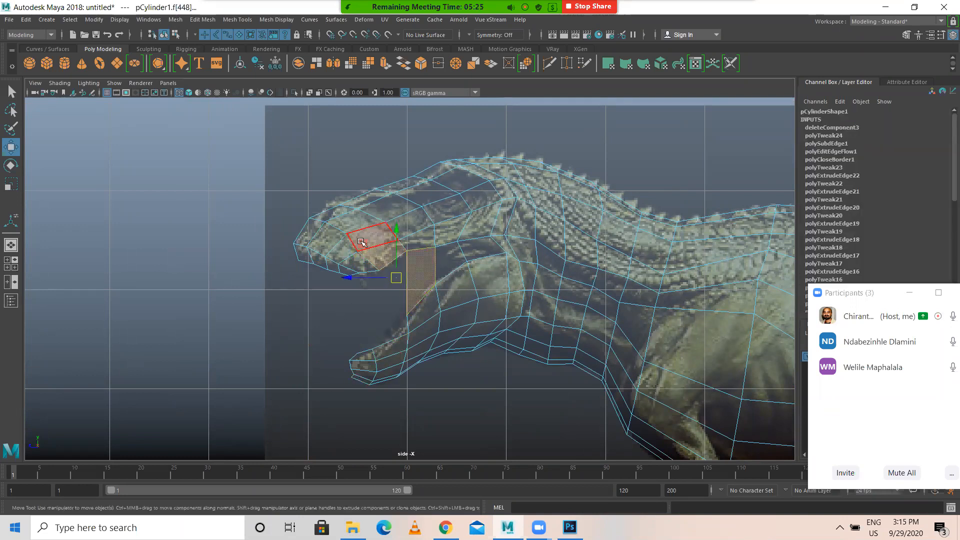
{"action": "key", "text": "Delete"}
{"action": "left_click_drag", "start_coordinate": [416, 280], "coordinate": [405, 290]}
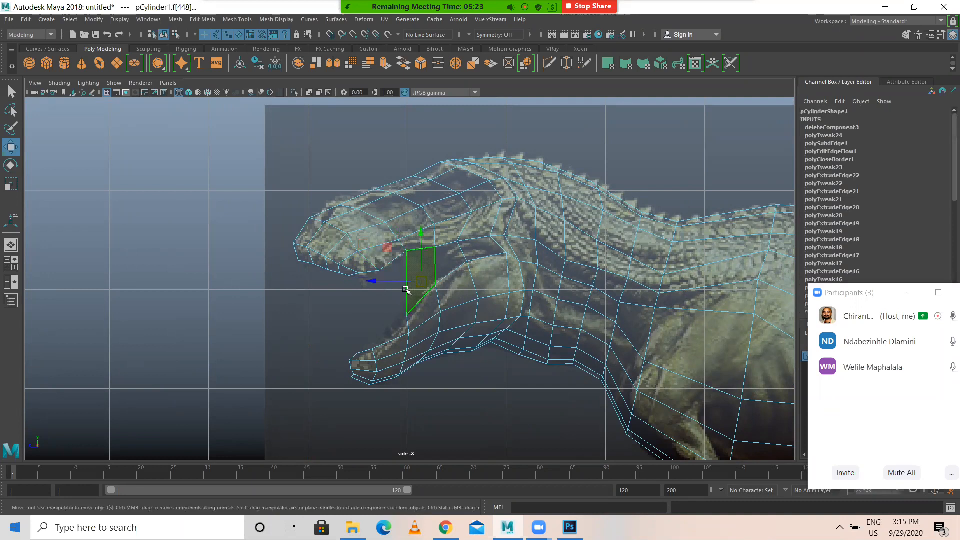
{"action": "key", "text": "Delete"}
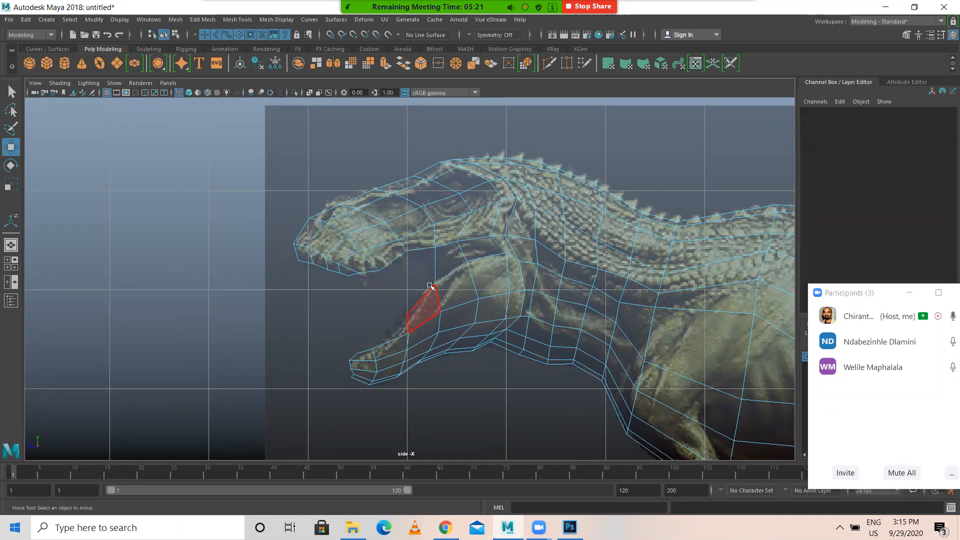
Step: Move the mouth border vertices at the lower lip, mouth corner and upper lip to follow the reference's jaw outlines
{"action": "scroll", "coordinate": [431, 283], "scroll_direction": "up", "scroll_amount": 2}
{"action": "right_click_drag", "start_coordinate": [443, 242], "coordinate": [381, 241]}
{"action": "left_click_drag", "start_coordinate": [381, 311], "coordinate": [395, 345]}
{"action": "left_click", "coordinate": [408, 348]}
{"action": "left_click", "coordinate": [442, 285]}
{"action": "left_click_drag", "start_coordinate": [442, 285], "coordinate": [449, 278]}
{"action": "left_click_drag", "start_coordinate": [428, 226], "coordinate": [447, 246]}
{"action": "left_click_drag", "start_coordinate": [442, 239], "coordinate": [443, 243]}
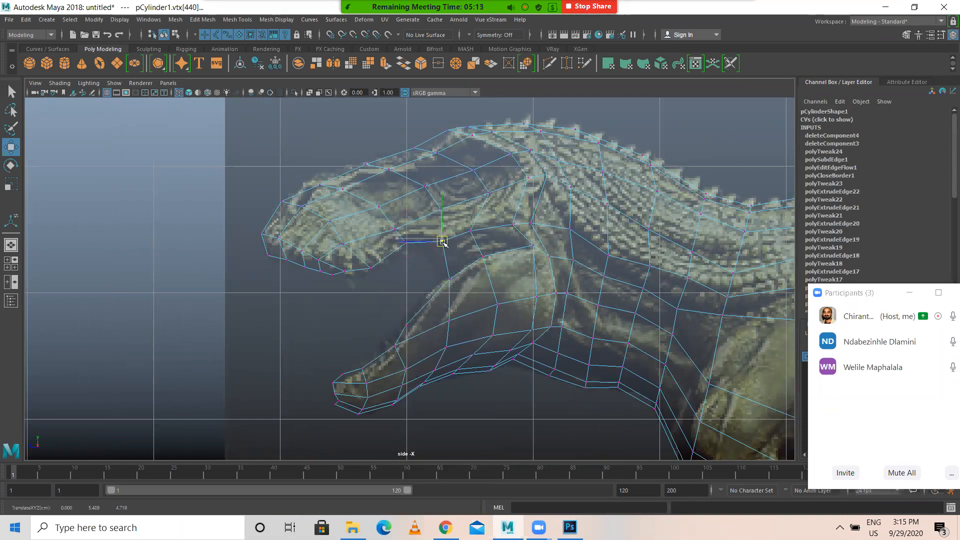
{"action": "left_click", "coordinate": [346, 271]}
{"action": "left_click_drag", "start_coordinate": [345, 270], "coordinate": [353, 271]}
Step: Select the mouth's border edge loop, extrude it, and scale and move the new ring slightly inside the lips
{"action": "right_click_drag", "start_coordinate": [391, 262], "coordinate": [388, 259]}
{"action": "left_click", "coordinate": [387, 259]}
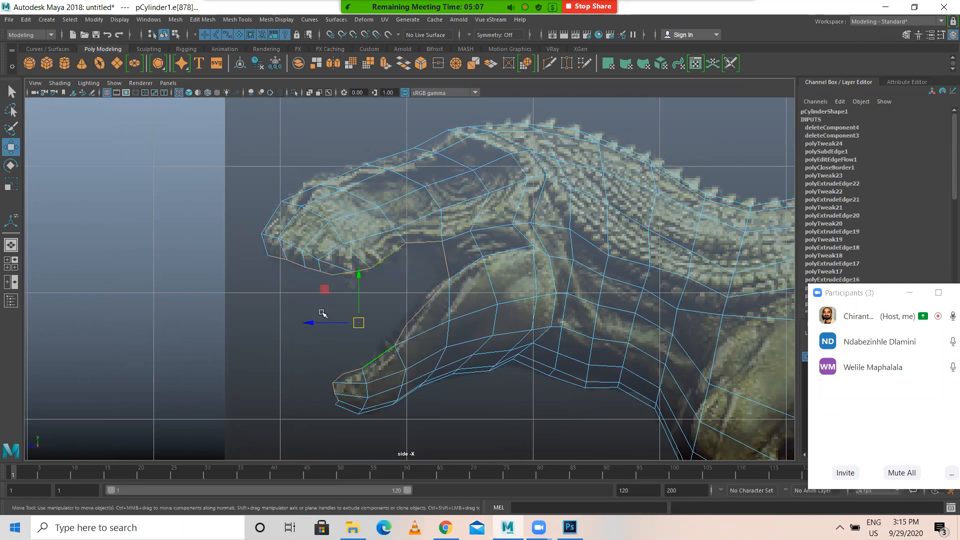
{"action": "right_click_drag", "start_coordinate": [255, 299], "coordinate": [259, 324], "text": "shift"}
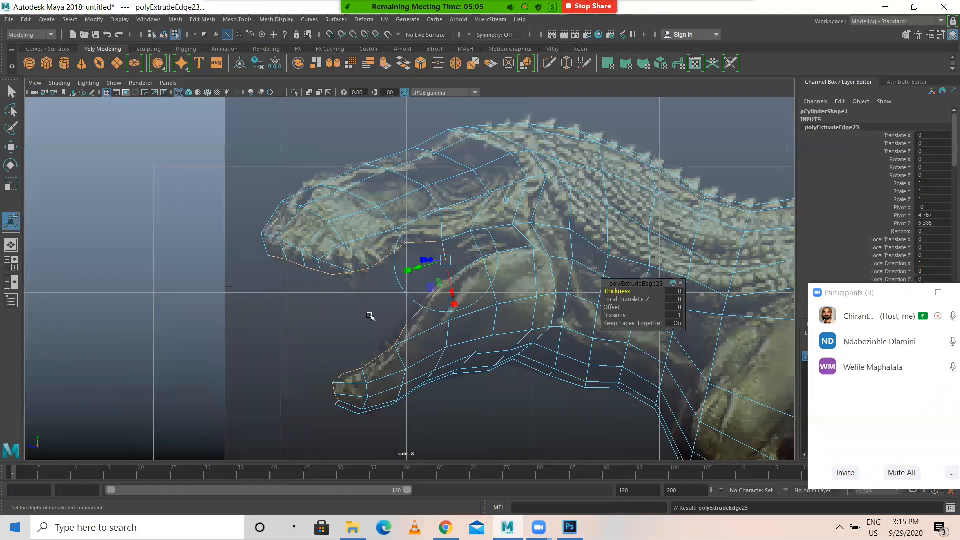
{"action": "key", "text": "r"}
{"action": "left_click_drag", "start_coordinate": [358, 323], "coordinate": [325, 327]}
{"action": "key", "text": "w"}
{"action": "key", "text": "r"}
{"action": "left_click_drag", "start_coordinate": [367, 367], "coordinate": [366, 372]}
{"action": "key", "text": "w"}
{"action": "left_click_drag", "start_coordinate": [369, 283], "coordinate": [367, 274]}
Step: Extrude the mouth border again, shrink the ring, and shift it back and slightly up into the mouth
{"action": "key", "text": "ctrl+e"}
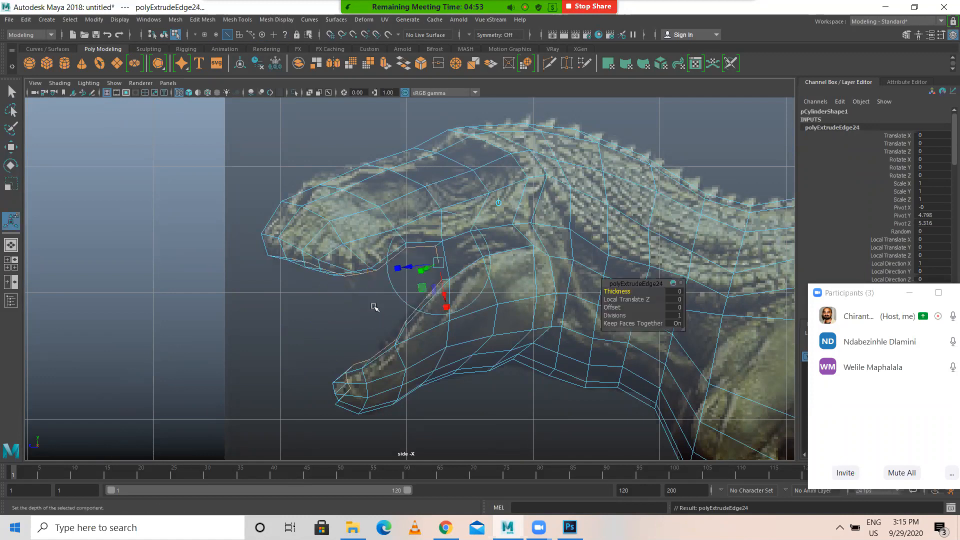
{"action": "key", "text": "r"}
{"action": "mouse_move", "coordinate": [364, 318]}
{"action": "left_mouse_down"}
{"action": "mouse_move", "coordinate": [351, 318]}
{"action": "mouse_move", "coordinate": [367, 317]}
{"action": "left_mouse_up"}
{"action": "key", "text": "w"}
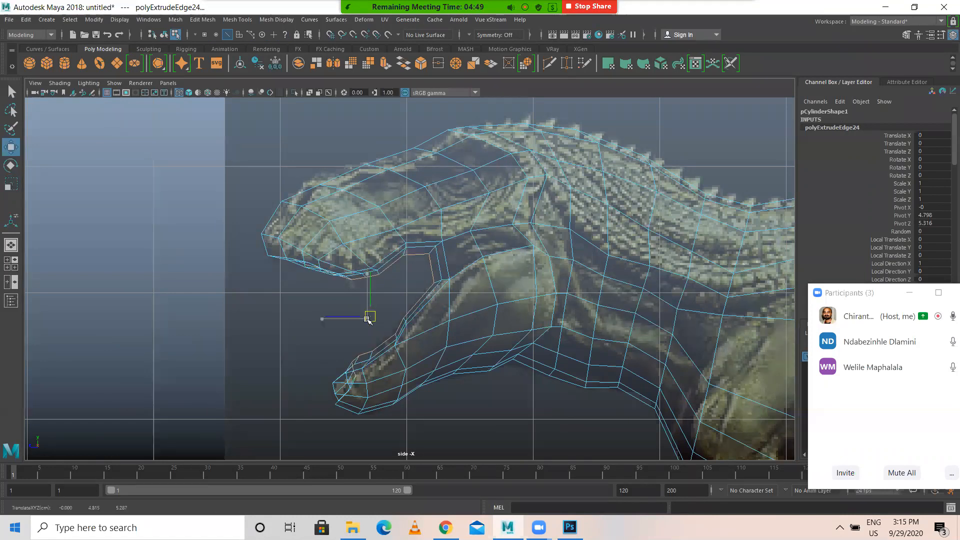
{"action": "key", "text": "ctrl+s"}
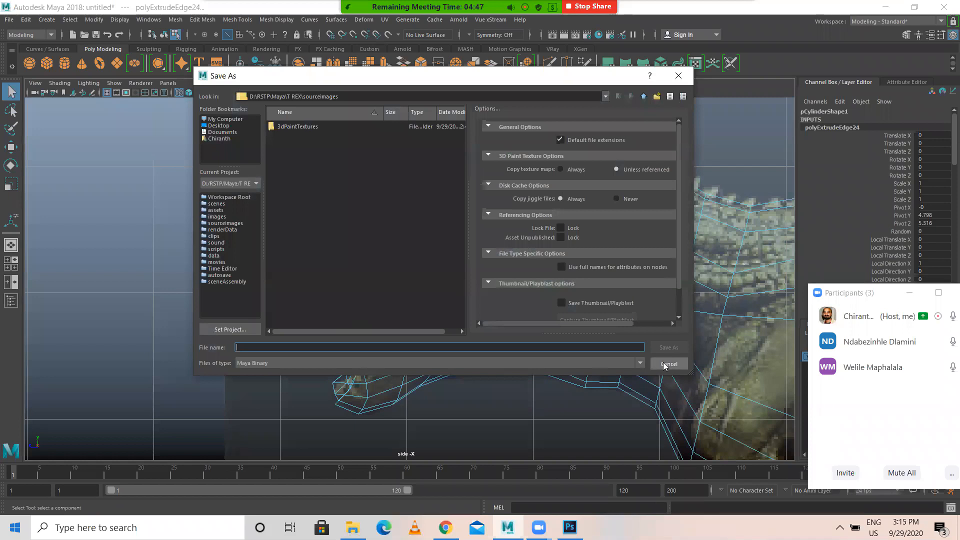
{"action": "left_click", "coordinate": [668, 364]}
{"action": "left_click_drag", "start_coordinate": [326, 317], "coordinate": [342, 314]}
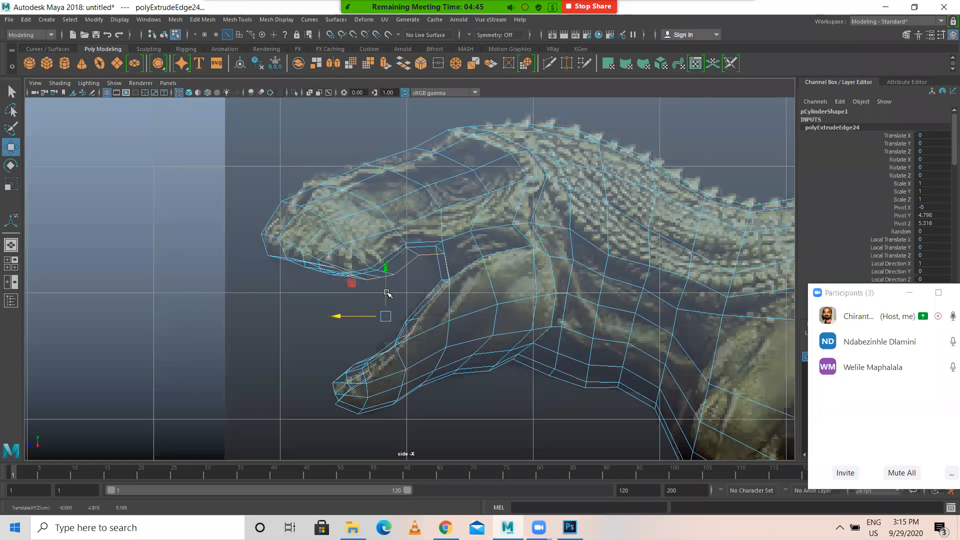
{"action": "left_click_drag", "start_coordinate": [385, 267], "coordinate": [385, 258]}
Step: Extrude a third mouth ring, move it back and up toward the jaw hinge, and stretch it vertically by about 1.11
{"action": "key", "text": "ctrl+e"}
{"action": "key", "text": "w"}
{"action": "left_click_drag", "start_coordinate": [338, 308], "coordinate": [434, 250]}
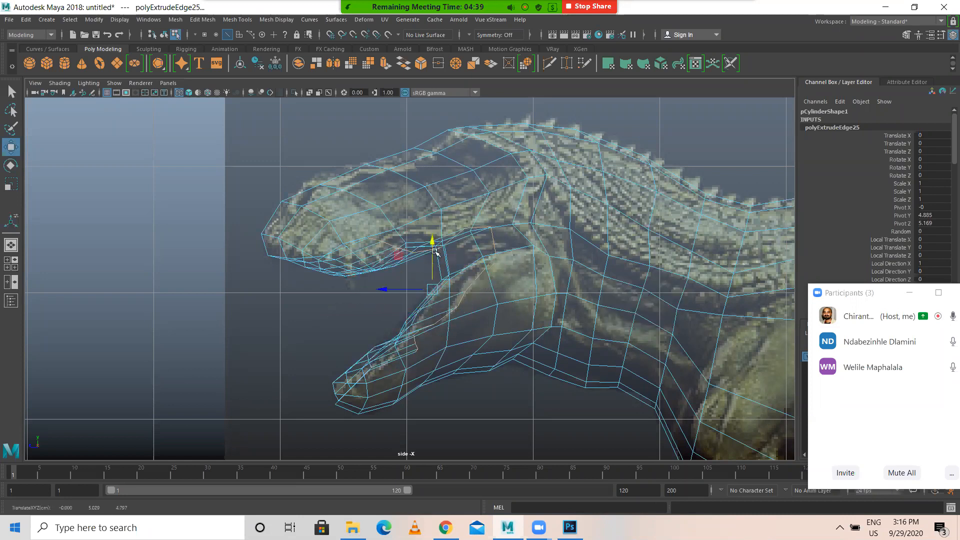
{"action": "key", "text": "r"}
{"action": "left_click_drag", "start_coordinate": [392, 288], "coordinate": [397, 287]}
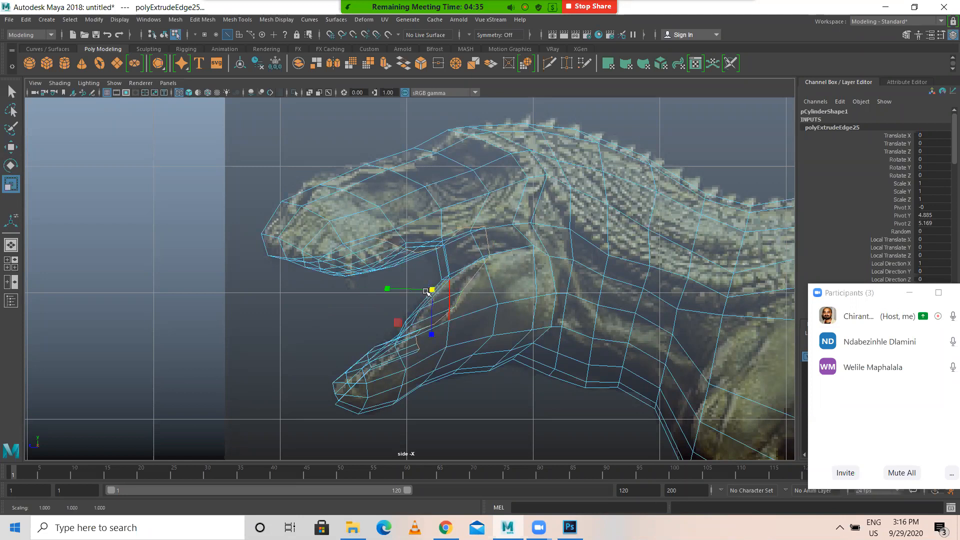
{"action": "left_click_drag", "start_coordinate": [432, 332], "coordinate": [437, 334]}
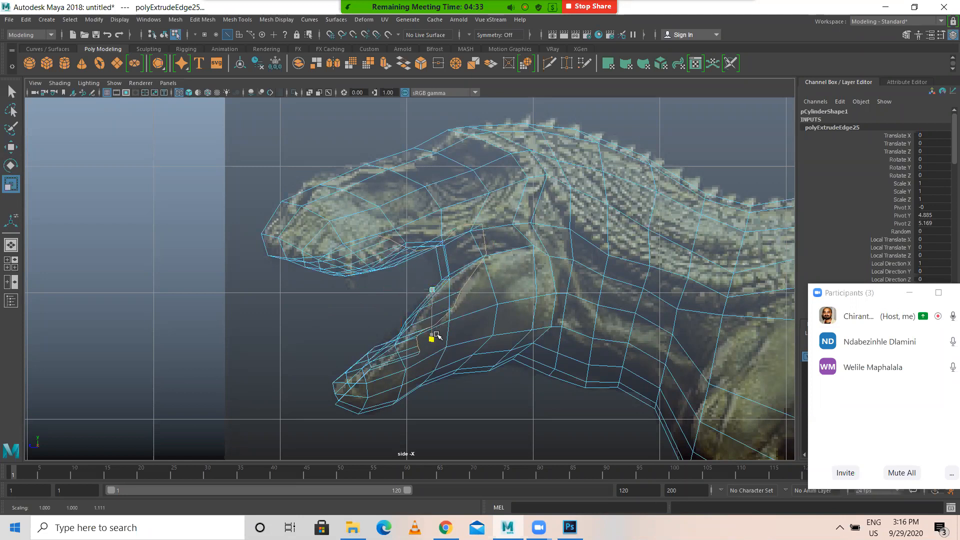
Step: Extrude a fourth mouth ring back to the throat, flatten it into a vertical line and reduce its height
{"action": "key", "text": "ctrl+e"}
{"action": "key", "text": "w"}
{"action": "left_click_drag", "start_coordinate": [391, 289], "coordinate": [492, 227]}
{"action": "key", "text": "r"}
{"action": "left_click_drag", "start_coordinate": [449, 277], "coordinate": [478, 275]}
{"action": "key", "text": "w"}
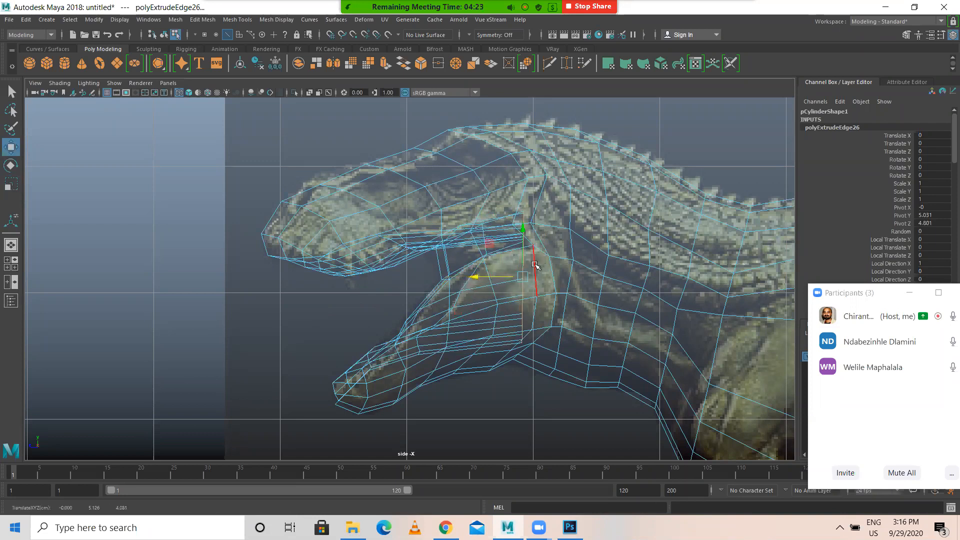
{"action": "key", "text": "r"}
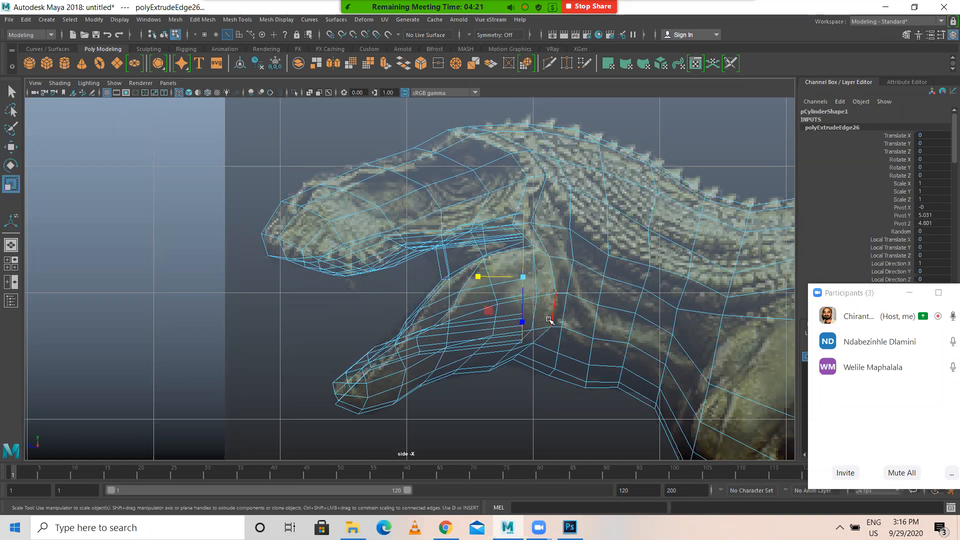
{"action": "left_click_drag", "start_coordinate": [522, 321], "coordinate": [521, 313]}
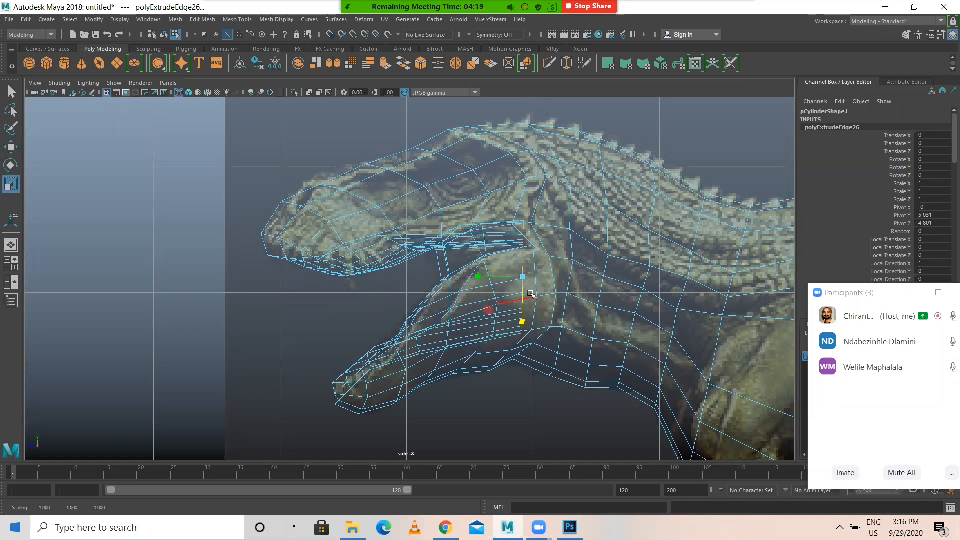
{"action": "key", "text": "w"}
{"action": "key", "text": "r"}
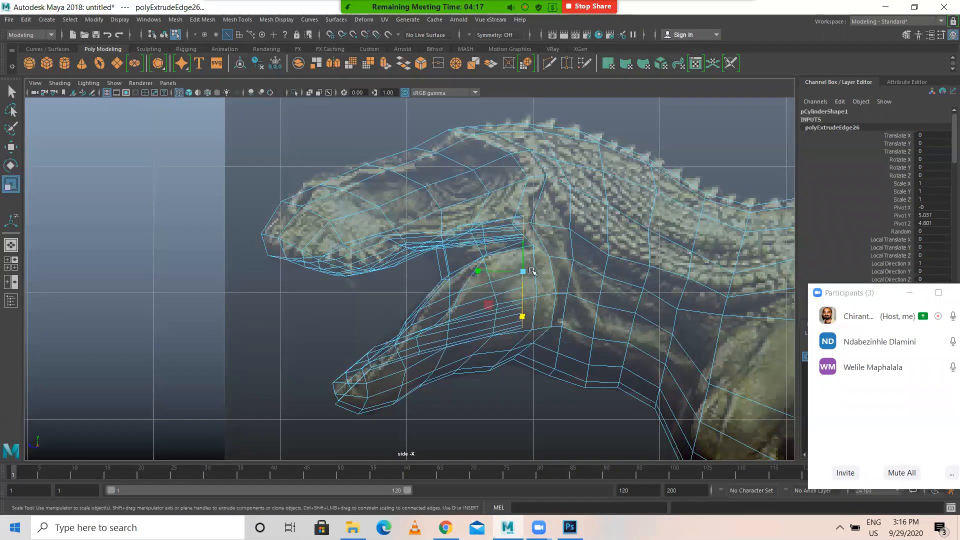
{"action": "left_click", "coordinate": [520, 271]}
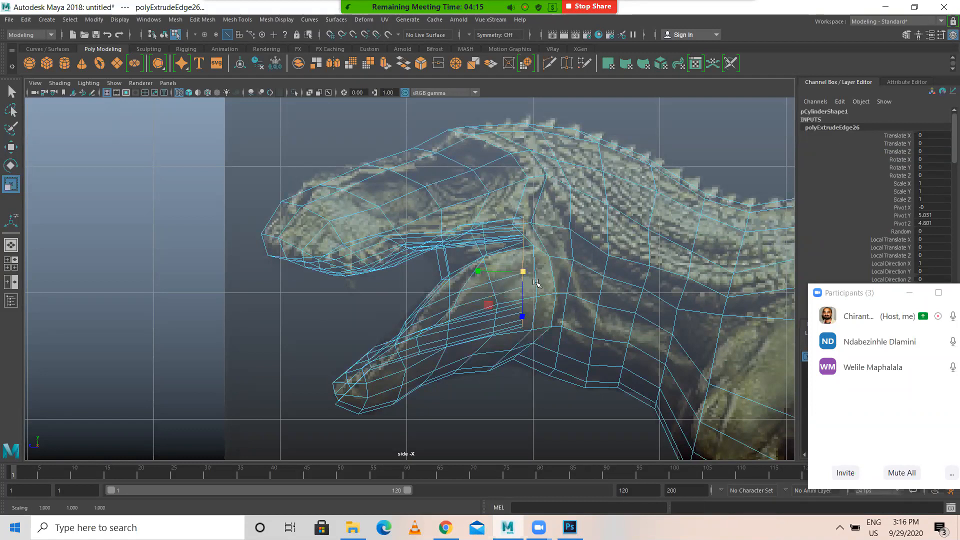
Step: Inspect the extruded mouth interior in the perspective view and return the mesh to object mode
{"action": "key", "text": "space"}
{"action": "key", "text": "space"}
{"action": "left_click_drag", "start_coordinate": [510, 229], "coordinate": [440, 293], "text": "alt"}
{"action": "right_click_drag", "start_coordinate": [440, 294], "coordinate": [443, 216]}
{"action": "double_click", "coordinate": [444, 288]}
{"action": "left_click_drag", "start_coordinate": [443, 288], "coordinate": [510, 238], "text": "alt"}
{"action": "right_click_drag", "start_coordinate": [510, 233], "coordinate": [547, 214]}
{"action": "key", "text": "space"}
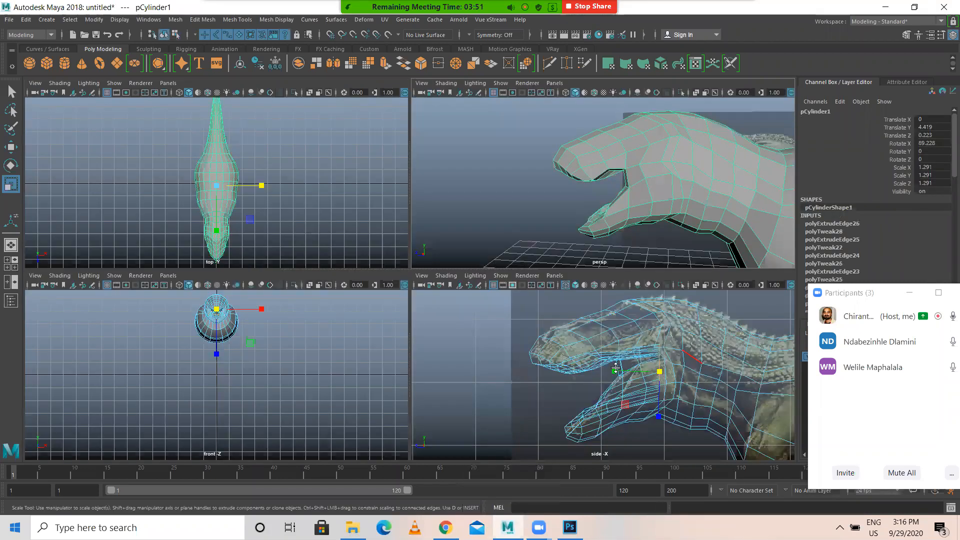
Step: Insert an edge loop around the head near the jaw hinge and check it in the perspective view
{"action": "key", "text": "space"}
{"action": "scroll", "coordinate": [515, 290], "scroll_direction": "up", "scroll_amount": 3}
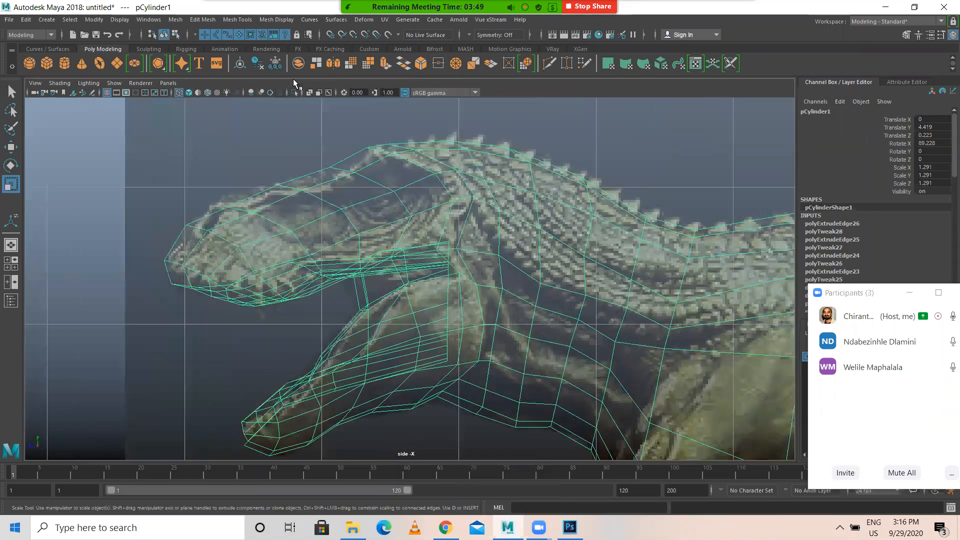
{"action": "left_click", "coordinate": [204, 20]}
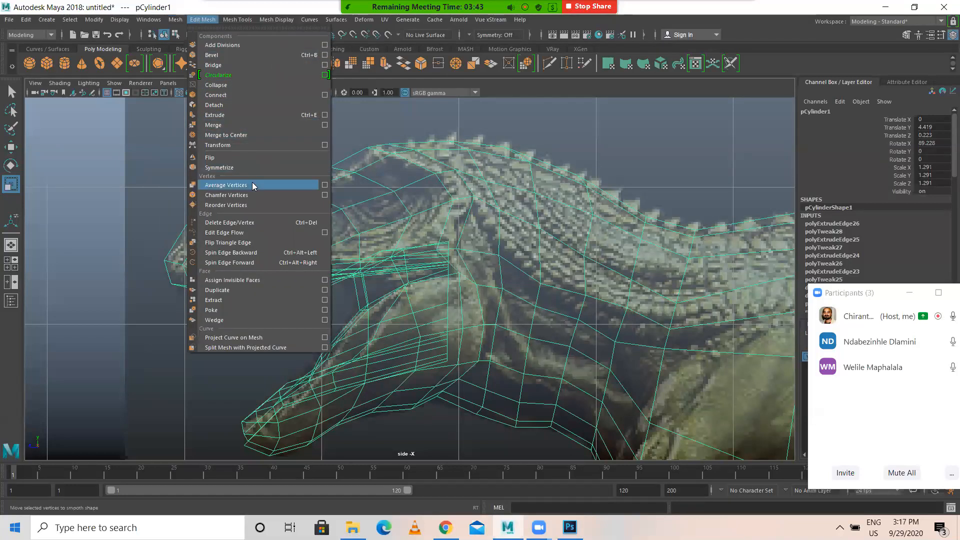
{"action": "mouse_move", "coordinate": [160, 21]}
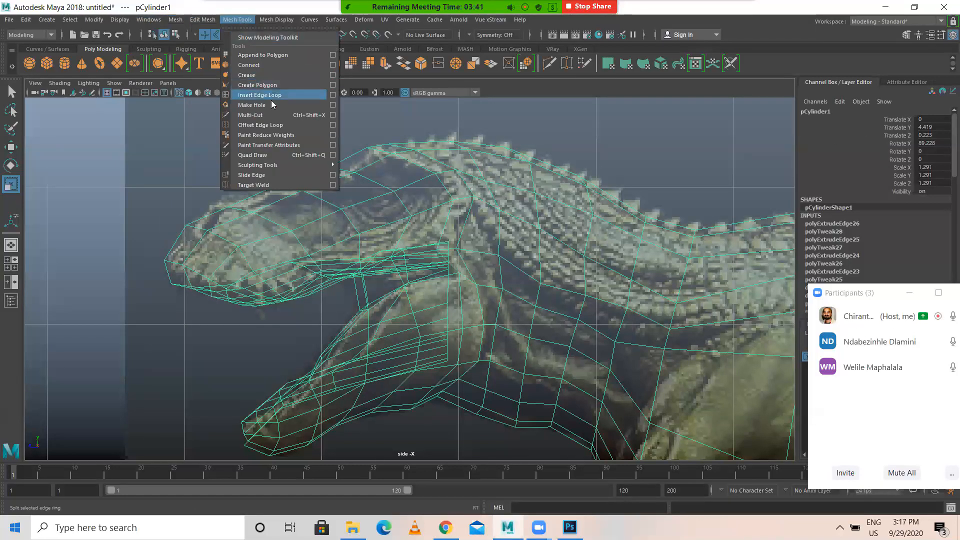
{"action": "left_click", "coordinate": [270, 98]}
{"action": "left_click_drag", "start_coordinate": [464, 248], "coordinate": [467, 253]}
{"action": "key", "text": "space"}
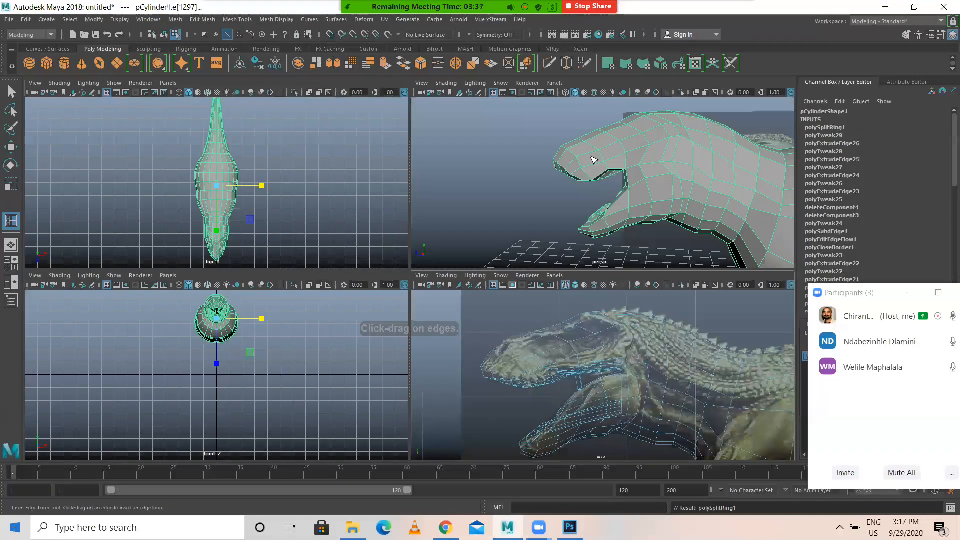
{"action": "key", "text": "space"}
{"action": "key", "text": "r"}
{"action": "left_click_drag", "start_coordinate": [519, 215], "coordinate": [490, 238], "text": "alt"}
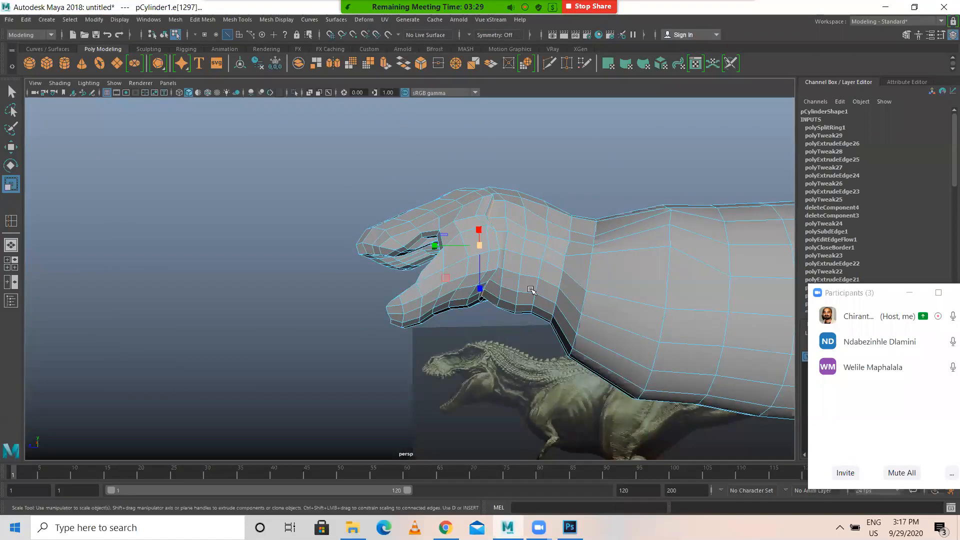
Step: Select the row of edges along the side of the neck behind the jaw and scale it sideways
{"action": "key", "text": "space"}
{"action": "middle_click_drag", "start_coordinate": [509, 245], "coordinate": [405, 253], "text": "alt"}
{"action": "left_click", "coordinate": [414, 253]}
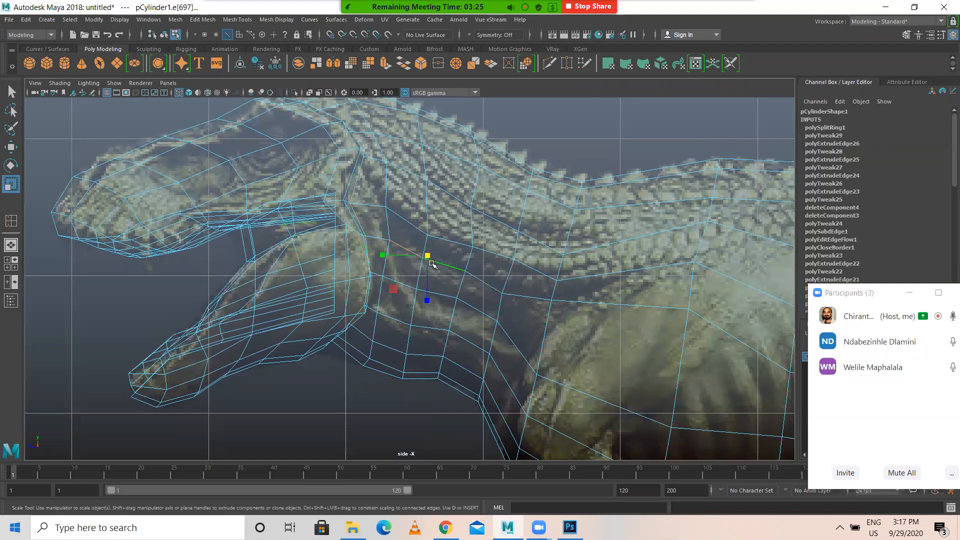
{"action": "left_click", "coordinate": [454, 266]}
{"action": "left_click", "coordinate": [407, 247]}
{"action": "left_click", "coordinate": [445, 254]}
{"action": "left_click", "coordinate": [420, 272]}
{"action": "key", "text": "space"}
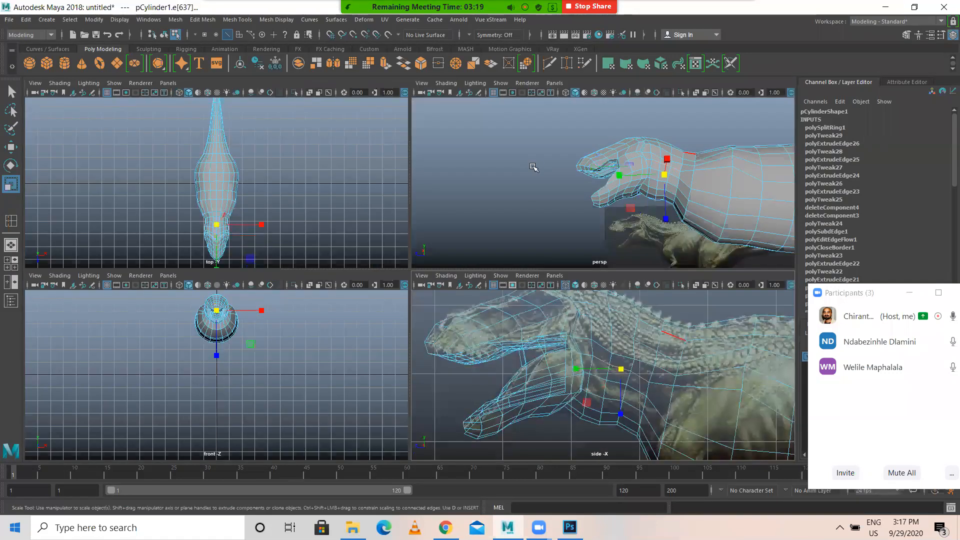
{"action": "key", "text": "space"}
{"action": "left_click_drag", "start_coordinate": [535, 280], "coordinate": [505, 270], "text": "alt"}
{"action": "left_click_drag", "start_coordinate": [541, 310], "coordinate": [565, 328], "text": "alt"}
Step: Select the two lower rows of edges on the side of the neck and scale them sideways
{"action": "key", "text": "space"}
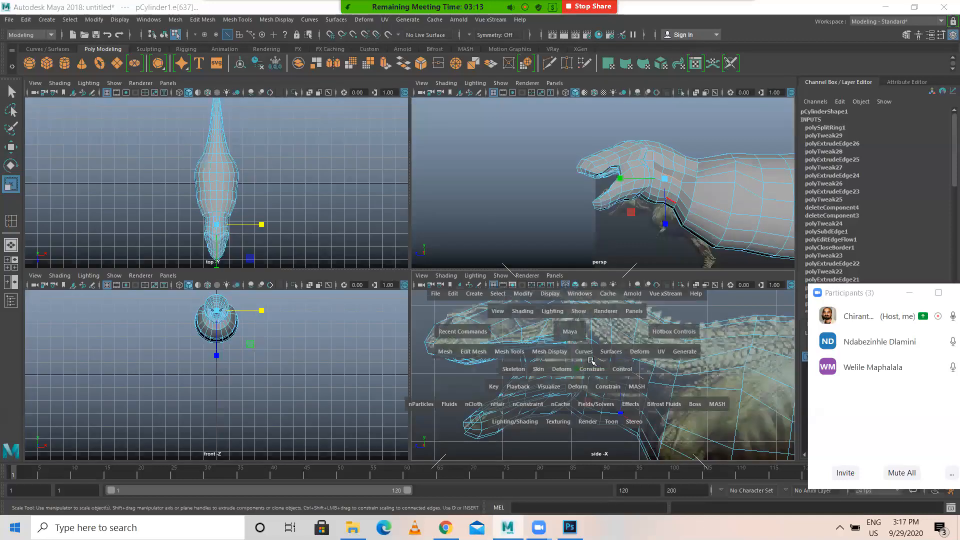
{"action": "key", "text": "space"}
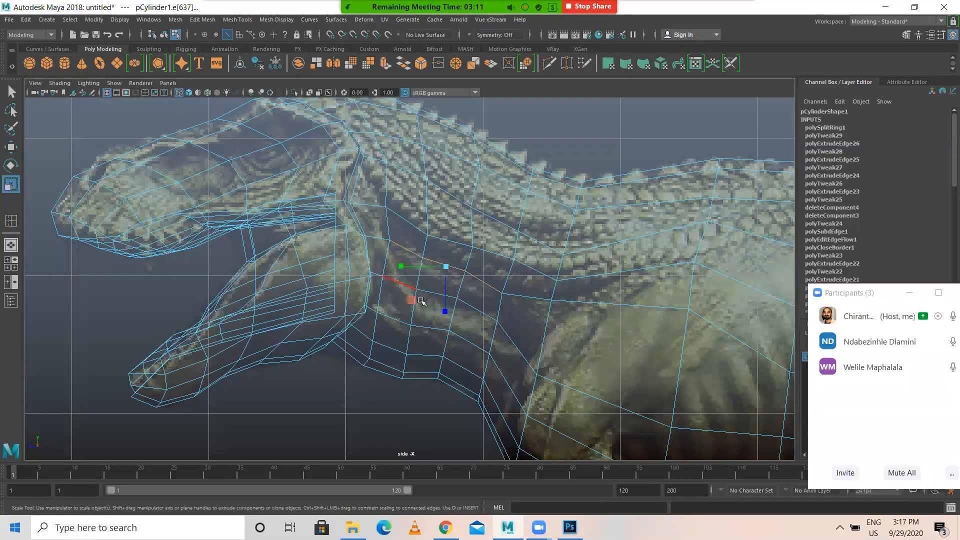
{"action": "left_click", "coordinate": [427, 328]}
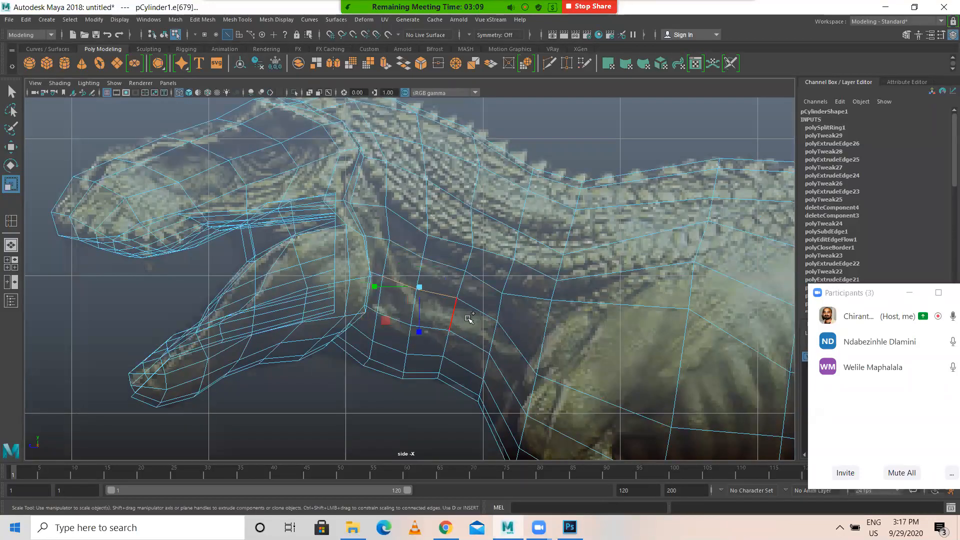
{"action": "left_click", "coordinate": [391, 323], "text": "shift"}
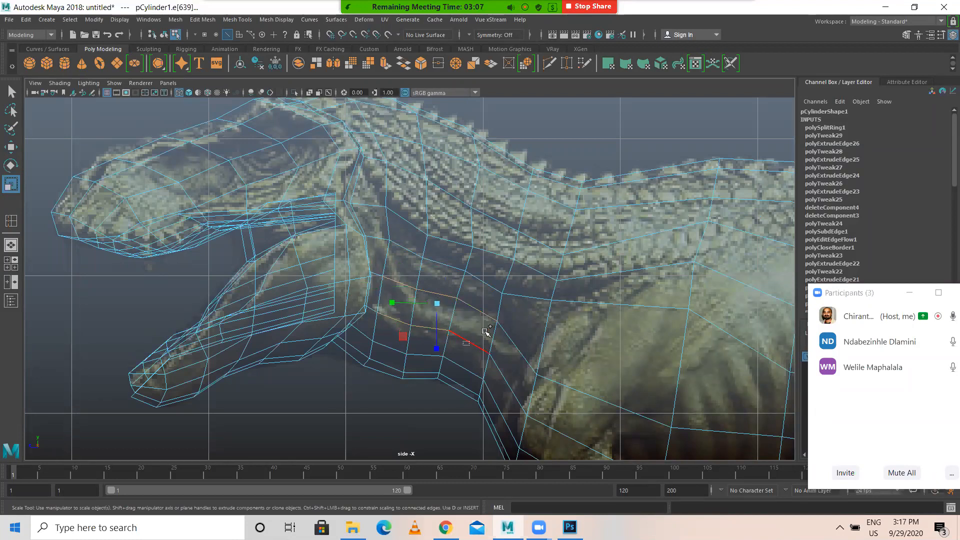
{"action": "key", "text": "space"}
{"action": "key", "text": "space"}
{"action": "left_click_drag", "start_coordinate": [498, 290], "coordinate": [559, 385], "text": "alt"}
Step: Select the edge rows along the underside of the neck behind the lower jaw and scale them sideways
{"action": "key", "text": "space"}
{"action": "key", "text": "space"}
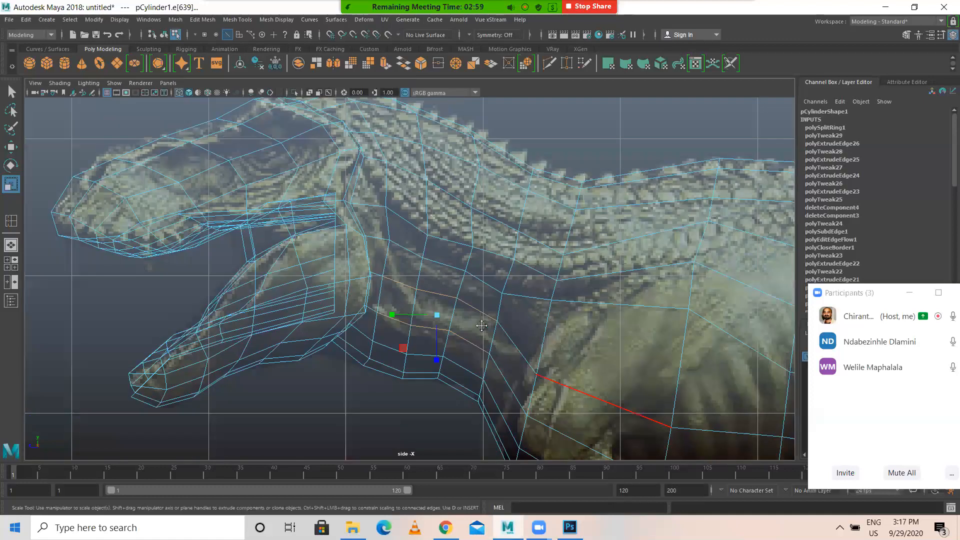
{"action": "middle_click_drag", "start_coordinate": [481, 325], "coordinate": [485, 240], "text": "alt"}
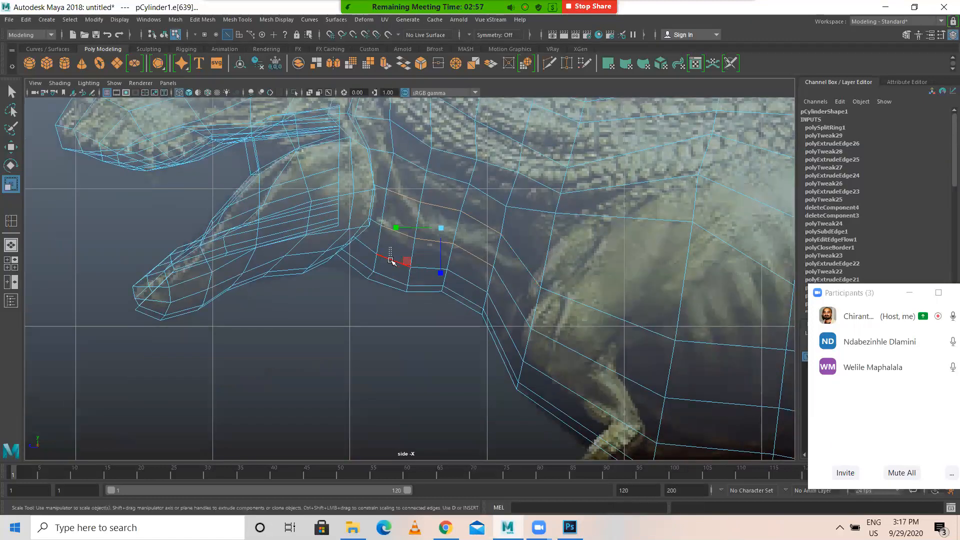
{"action": "left_click_drag", "start_coordinate": [383, 297], "coordinate": [384, 297]}
{"action": "left_click", "coordinate": [361, 249]}
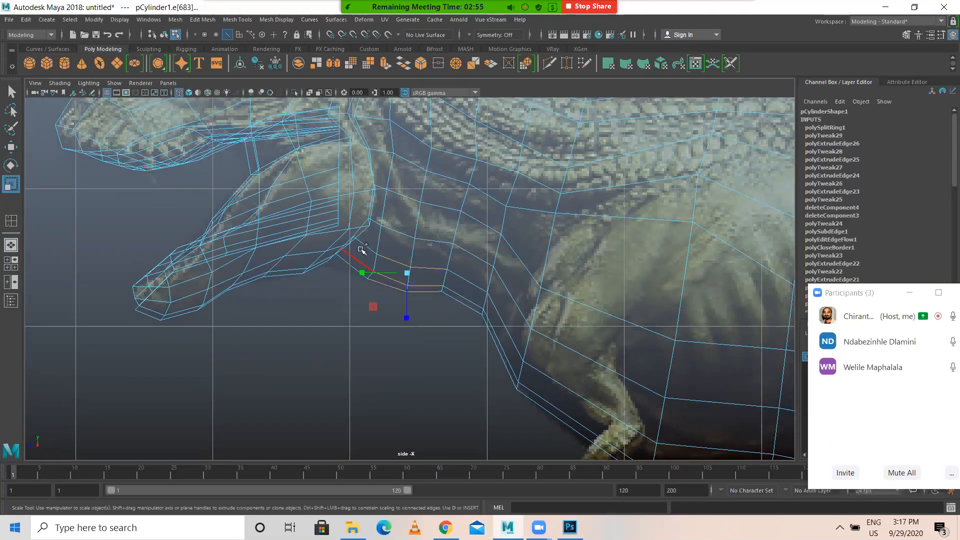
{"action": "key", "text": "space"}
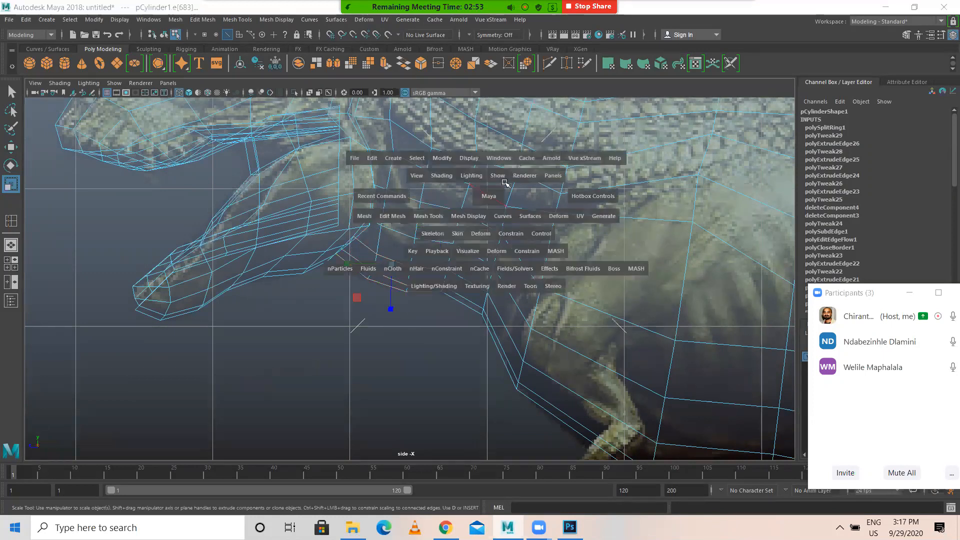
{"action": "key", "text": "space"}
{"action": "left_click_drag", "start_coordinate": [466, 332], "coordinate": [488, 352], "text": "alt"}
{"action": "left_click_drag", "start_coordinate": [522, 317], "coordinate": [492, 322], "text": "alt"}
Step: Return to object mode, deselect the model and review the reshaped head and neck in the perspective view
{"action": "right_click_drag", "start_coordinate": [538, 241], "coordinate": [580, 227]}
{"action": "left_click", "coordinate": [572, 190]}
{"action": "left_click_drag", "start_coordinate": [555, 250], "coordinate": [524, 295], "text": "alt"}
{"action": "key", "text": "space"}
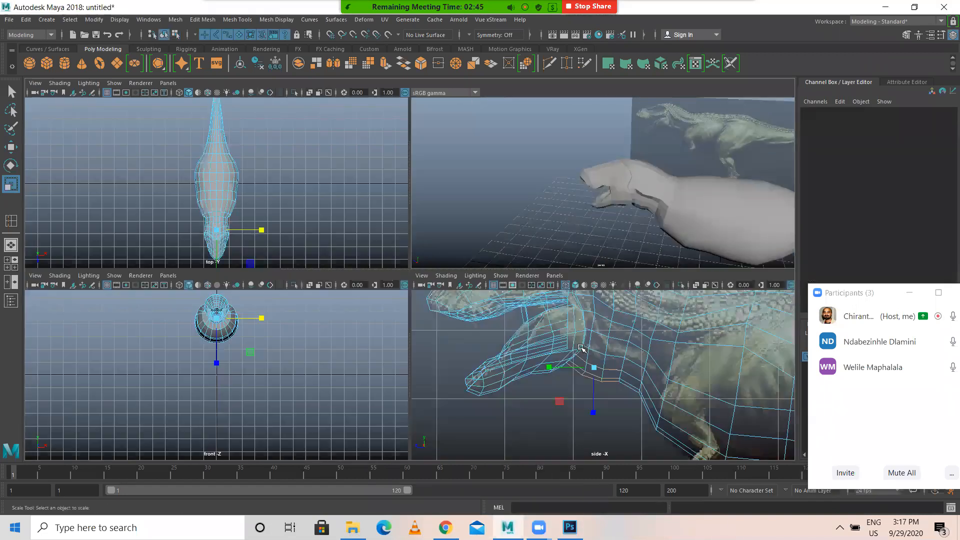
Step: Select the row of edges along the brow ridge on the upper side of the head and scale it sideways
{"action": "key", "text": "space"}
{"action": "middle_click_drag", "start_coordinate": [475, 293], "coordinate": [452, 413], "text": "alt"}
{"action": "scroll", "coordinate": [328, 253], "scroll_direction": "down", "scroll_amount": 2}
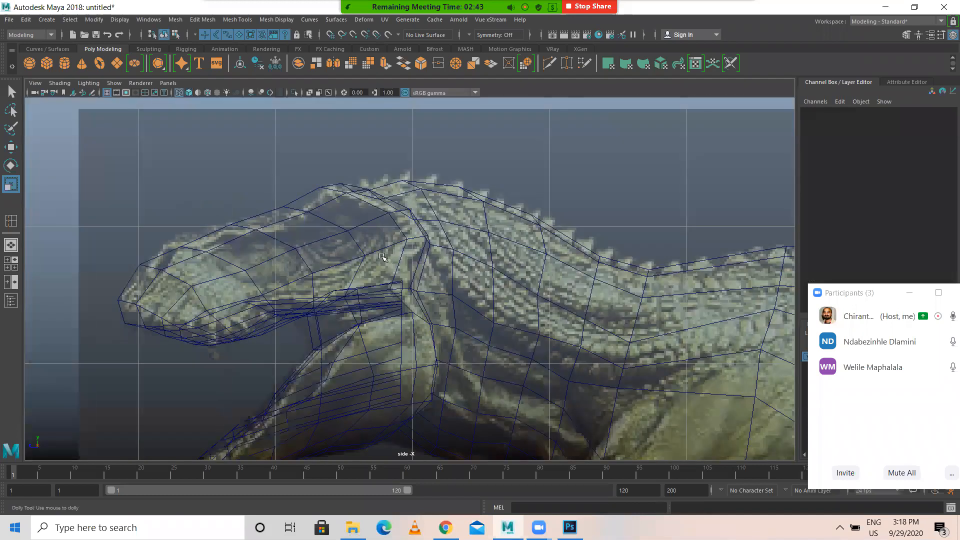
{"action": "scroll", "coordinate": [327, 210], "scroll_direction": "up", "scroll_amount": 4}
{"action": "right_click_drag", "start_coordinate": [329, 194], "coordinate": [328, 165]}
{"action": "left_click", "coordinate": [326, 199]}
{"action": "left_click", "coordinate": [457, 179]}
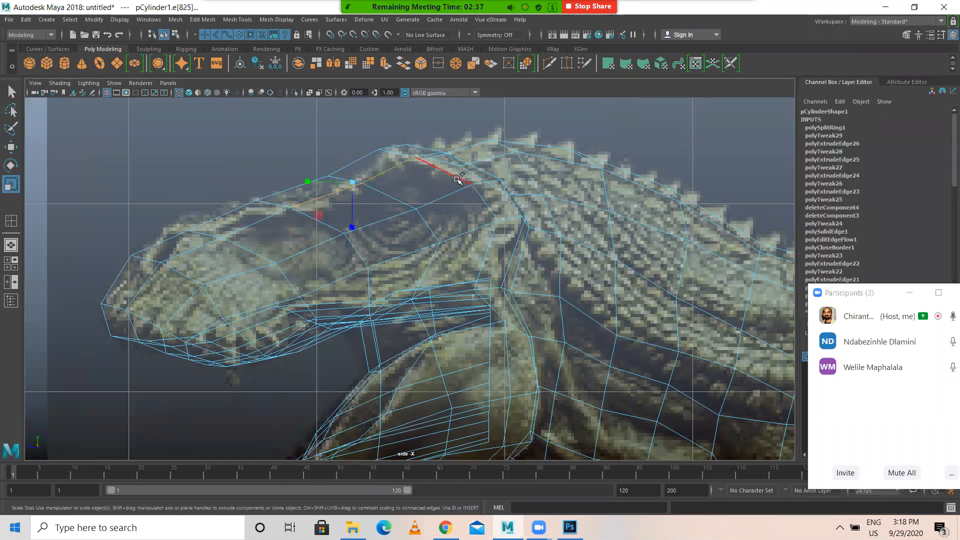
{"action": "left_click", "coordinate": [460, 194]}
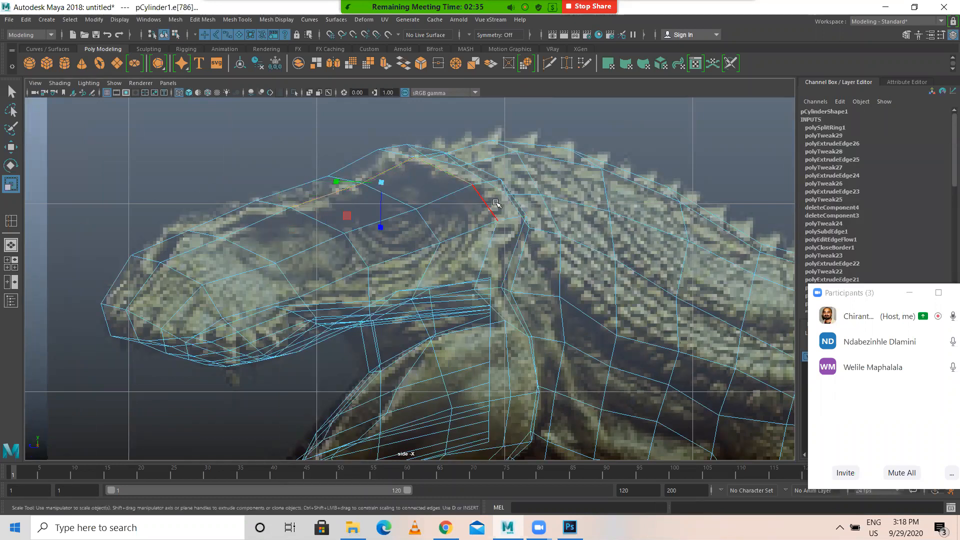
{"action": "key", "text": "space"}
{"action": "key", "text": "space"}
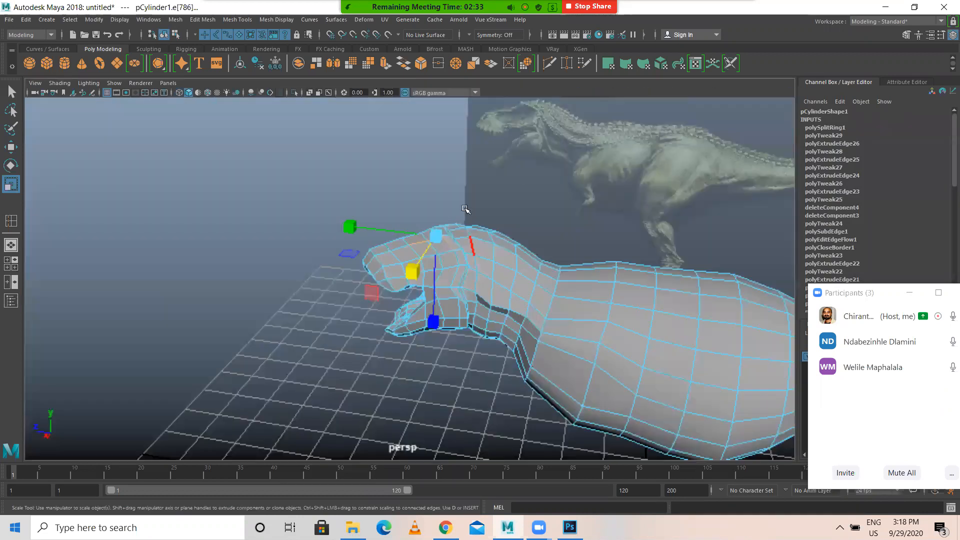
{"action": "left_click_drag", "start_coordinate": [529, 183], "coordinate": [570, 248], "text": "alt"}
{"action": "left_click_drag", "start_coordinate": [488, 225], "coordinate": [542, 296]}
{"action": "key", "text": "space"}
{"action": "key", "text": "space"}
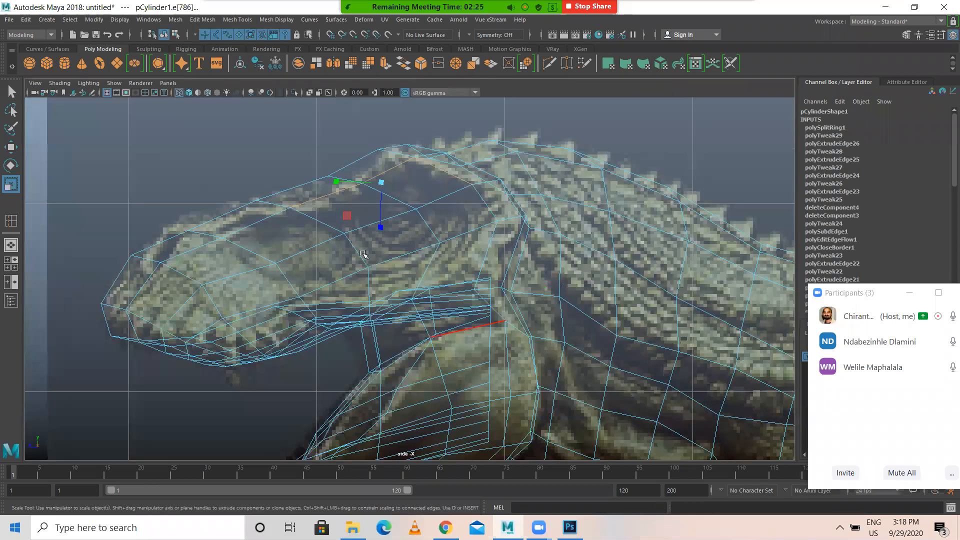
Step: Move the vertices along the top and front of the snout to match the head outline in the reference image
{"action": "left_click", "coordinate": [267, 231]}
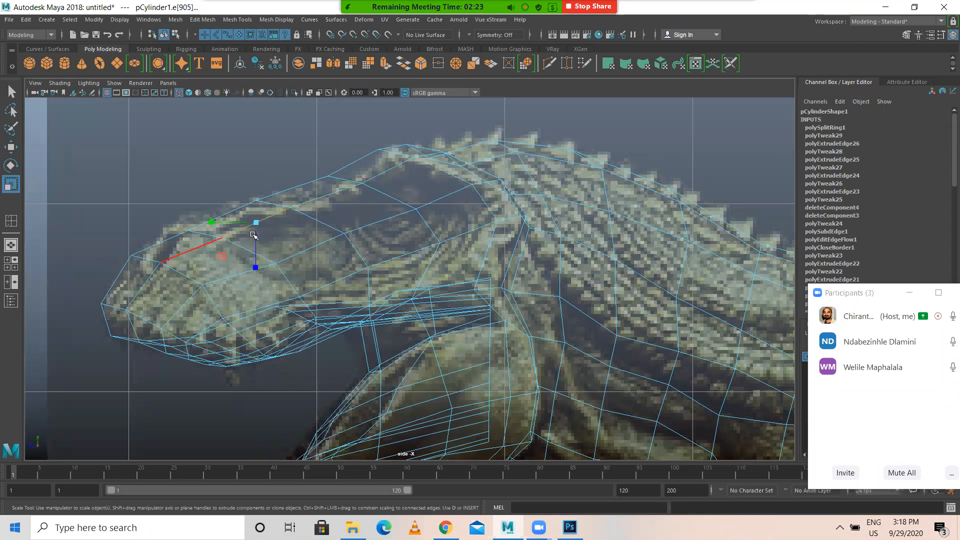
{"action": "right_click_drag", "start_coordinate": [302, 213], "coordinate": [247, 207]}
{"action": "left_click_drag", "start_coordinate": [316, 161], "coordinate": [354, 176]}
{"action": "key", "text": "w"}
{"action": "left_click_drag", "start_coordinate": [165, 217], "coordinate": [196, 219]}
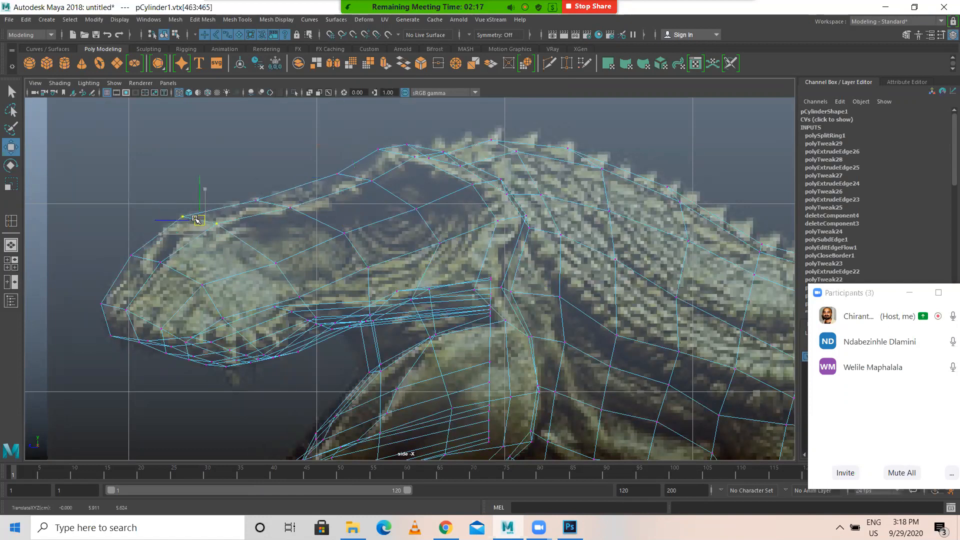
{"action": "left_click_drag", "start_coordinate": [103, 243], "coordinate": [175, 273]}
{"action": "left_click_drag", "start_coordinate": [146, 259], "coordinate": [150, 259]}
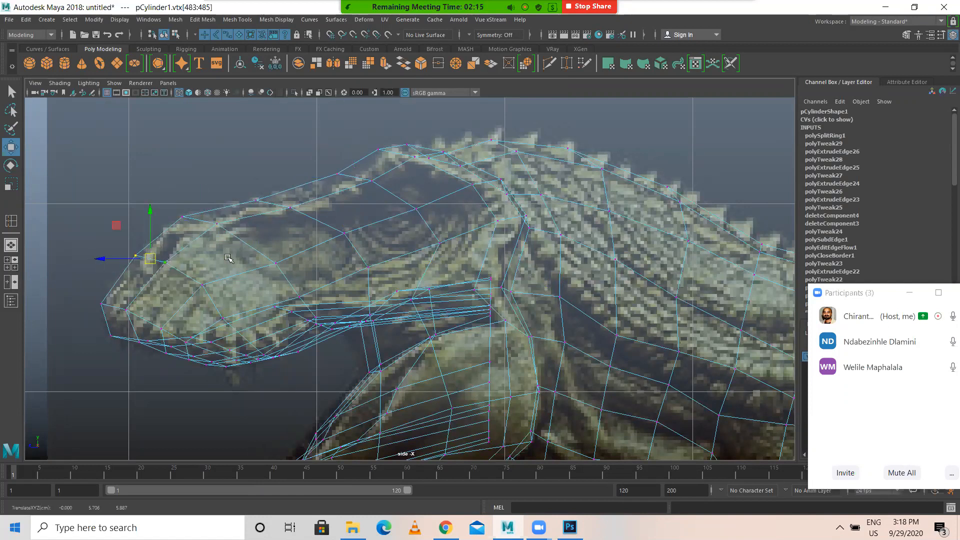
Step: Select the edges along the upper side of the snout and scale them sideways
{"action": "right_click_drag", "start_coordinate": [212, 230], "coordinate": [205, 198]}
{"action": "left_click", "coordinate": [205, 233]}
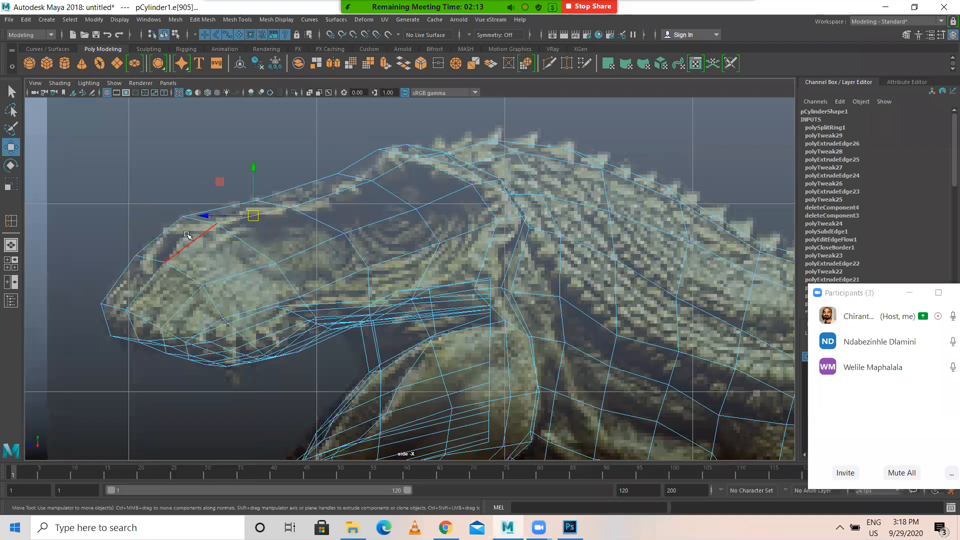
{"action": "left_click", "coordinate": [250, 213]}
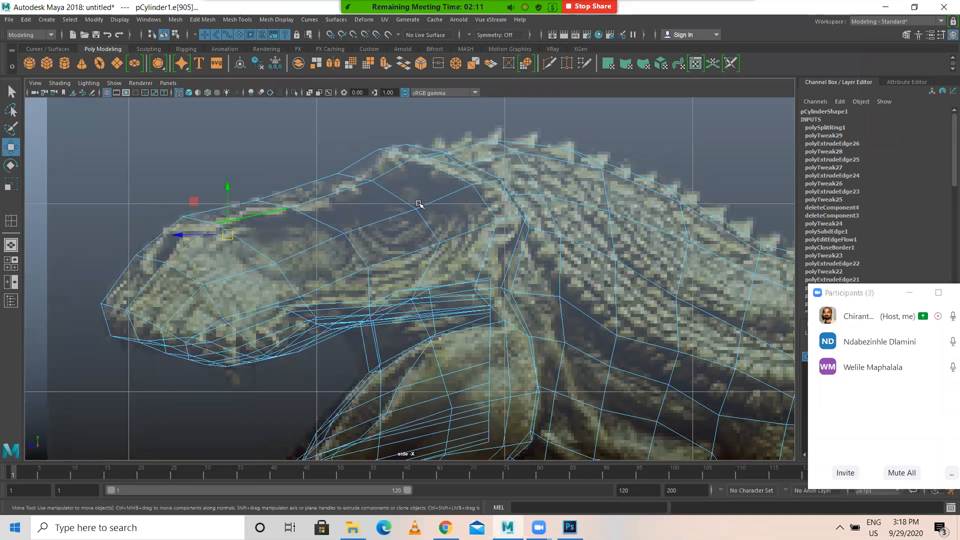
{"action": "key", "text": "space"}
{"action": "left_click_drag", "start_coordinate": [428, 240], "coordinate": [430, 241], "text": "alt"}
{"action": "key", "text": "space"}
{"action": "left_click_drag", "start_coordinate": [401, 286], "coordinate": [418, 288], "text": "alt"}
{"action": "right_click_drag", "start_coordinate": [418, 288], "coordinate": [527, 313], "text": "alt"}
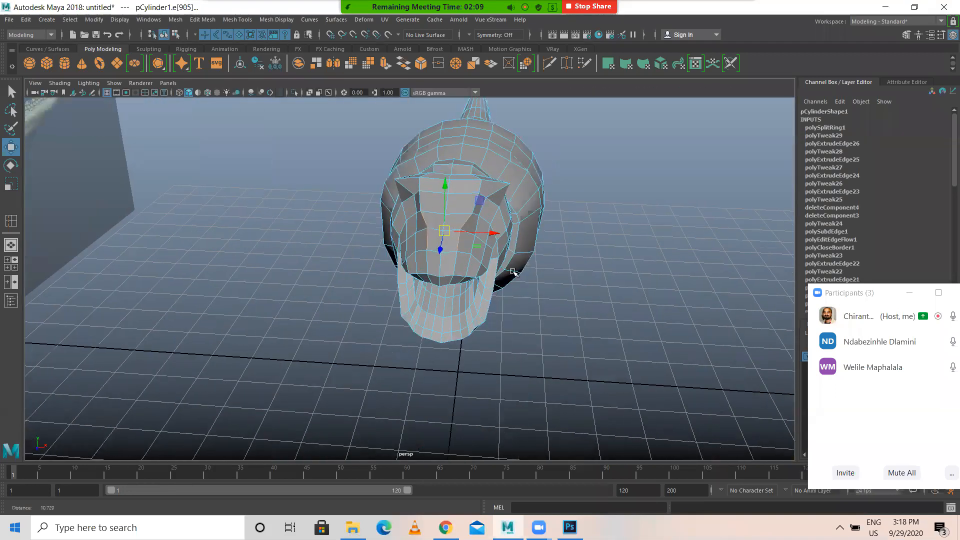
{"action": "key", "text": "r"}
{"action": "left_click_drag", "start_coordinate": [488, 232], "coordinate": [535, 265]}
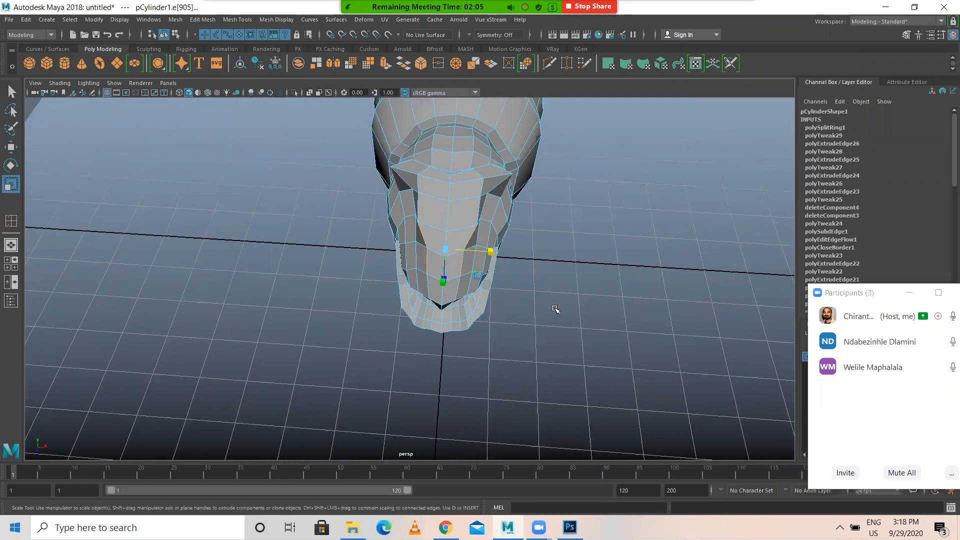
{"action": "key", "text": "space"}
{"action": "key", "text": "space"}
Step: Select the pair of vertices on the upper sides of the snout near its front and scale them sideways
{"action": "right_click_drag", "start_coordinate": [363, 193], "coordinate": [231, 233]}
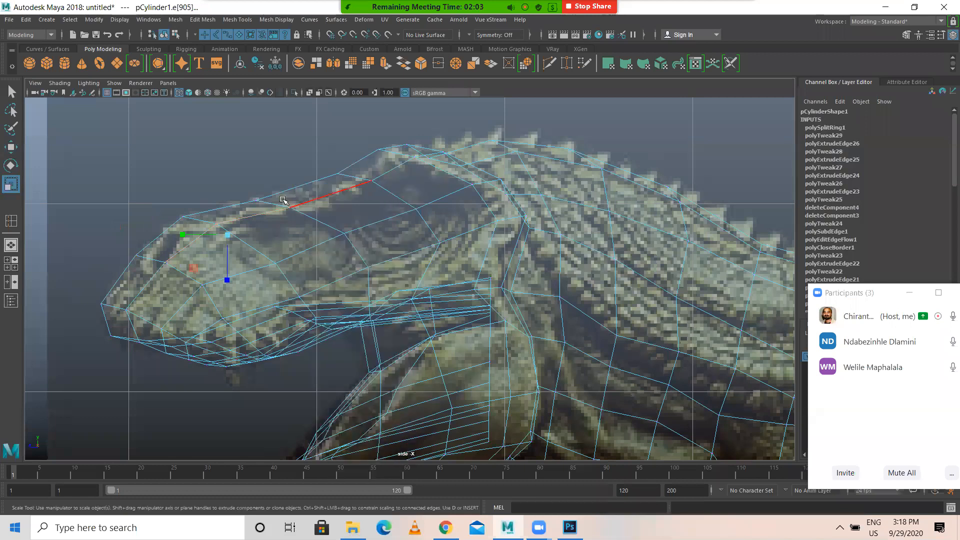
{"action": "left_click", "coordinate": [223, 231]}
{"action": "key", "text": "space"}
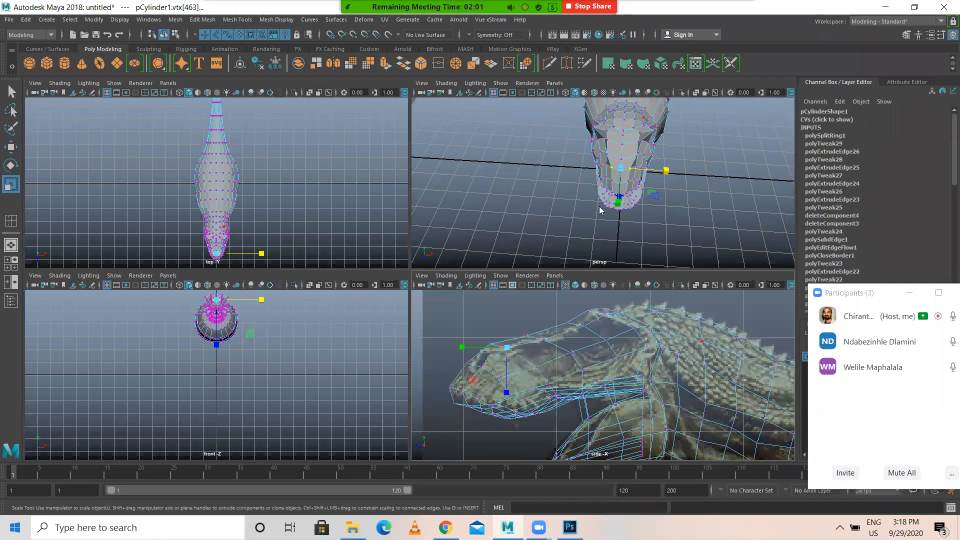
{"action": "key", "text": "space"}
{"action": "left_click_drag", "start_coordinate": [486, 249], "coordinate": [504, 250]}
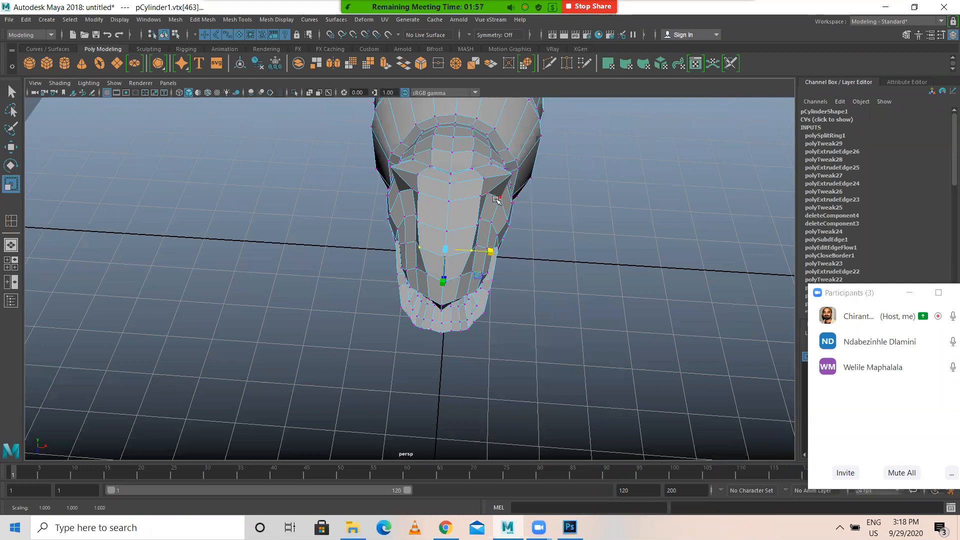
{"action": "key", "text": "space"}
{"action": "key", "text": "space"}
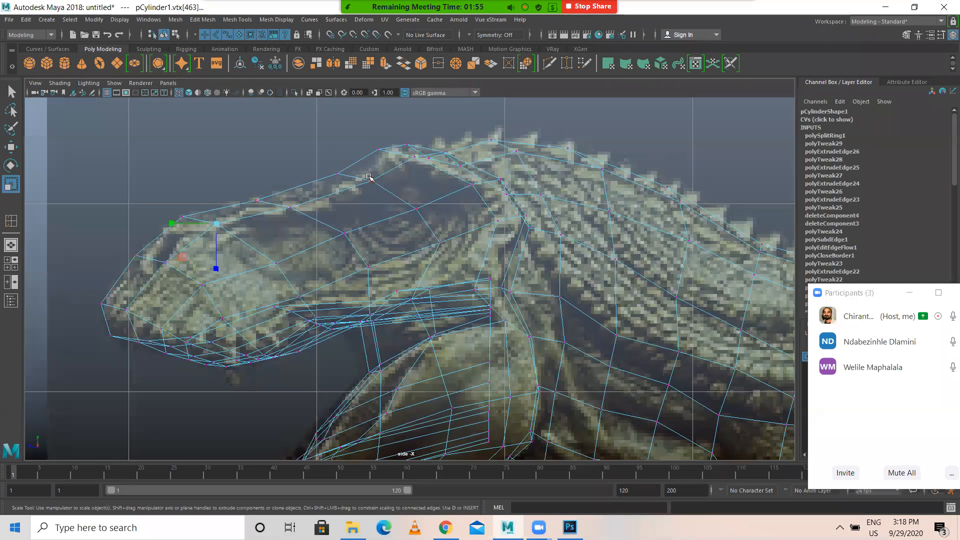
Step: Select the pair of vertices at the front of the brow and scale them outward sideways
{"action": "left_click_drag", "start_coordinate": [387, 196], "coordinate": [388, 196]}
{"action": "key", "text": "space"}
{"action": "key", "text": "space"}
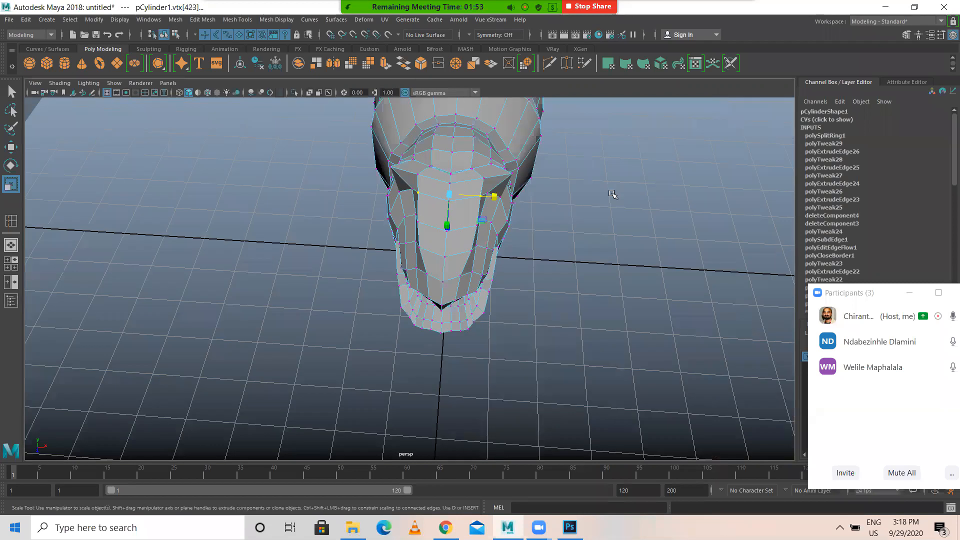
{"action": "left_click_drag", "start_coordinate": [504, 200], "coordinate": [517, 202]}
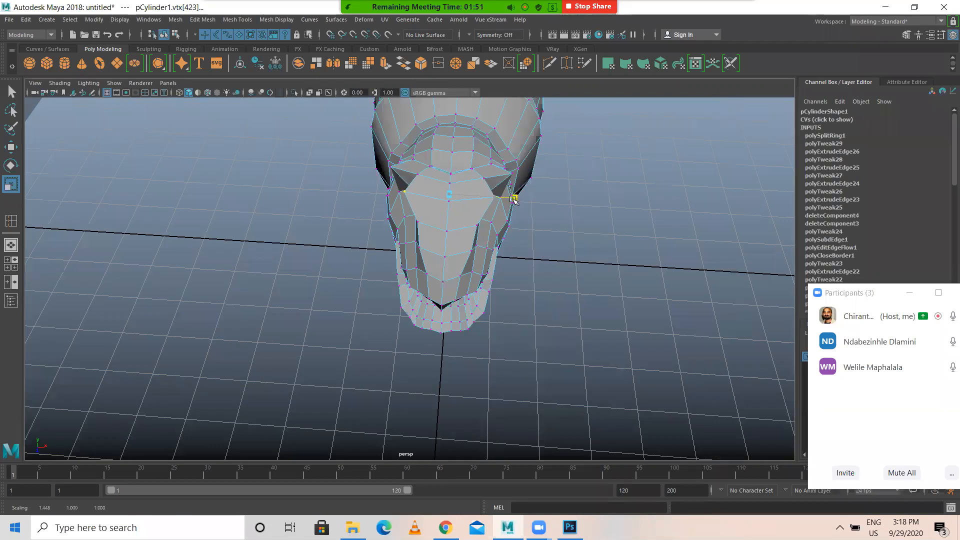
{"action": "key", "text": "space"}
{"action": "key", "text": "space"}
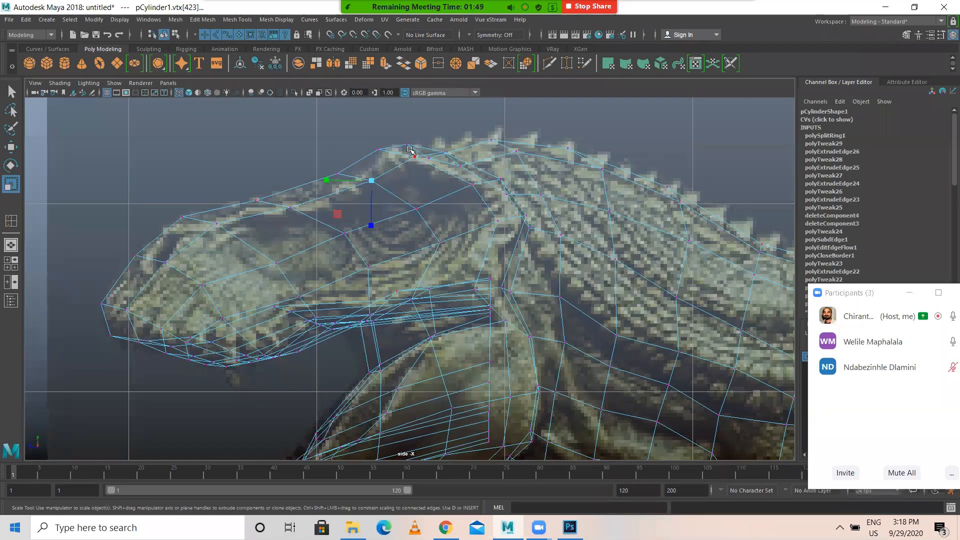
Step: Select the pair of vertices at the peak of the brow, scale them outward sideways and check the head in perspective
{"action": "left_click_drag", "start_coordinate": [419, 163], "coordinate": [419, 164]}
{"action": "key", "text": "space"}
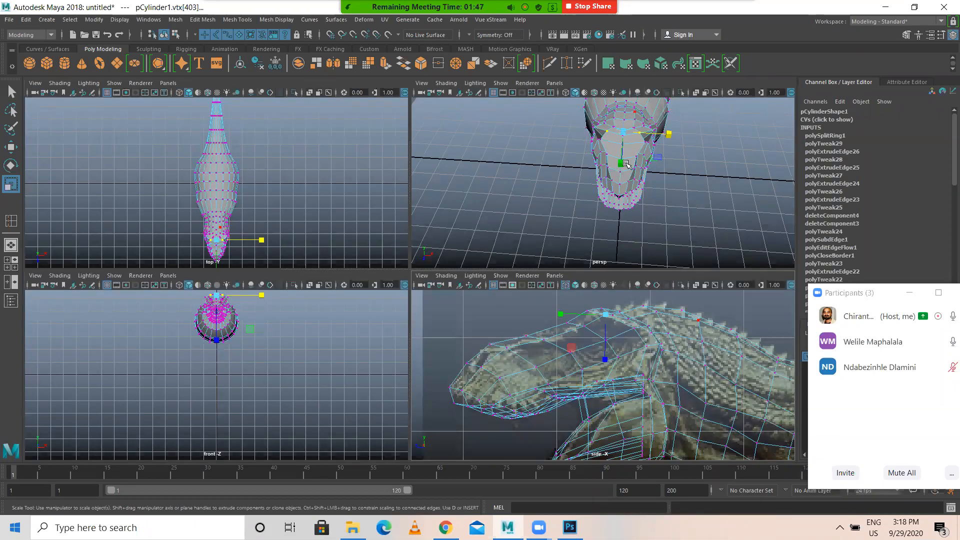
{"action": "key", "text": "space"}
{"action": "left_click_drag", "start_coordinate": [496, 181], "coordinate": [527, 183]}
{"action": "key", "text": "space"}
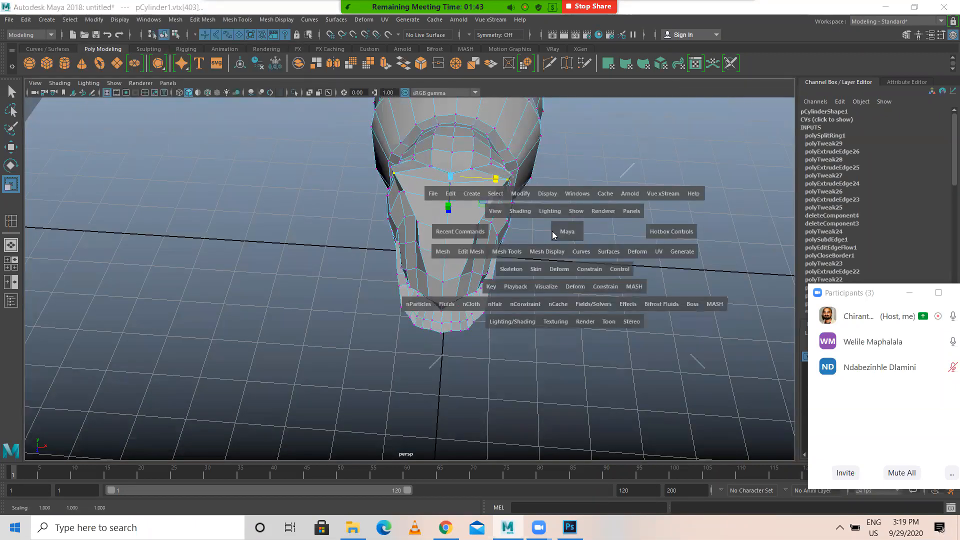
{"action": "left_click", "coordinate": [556, 234]}
{"action": "left_click_drag", "start_coordinate": [575, 231], "coordinate": [627, 314], "text": "alt"}
{"action": "key", "text": "space"}
{"action": "key", "text": "space"}
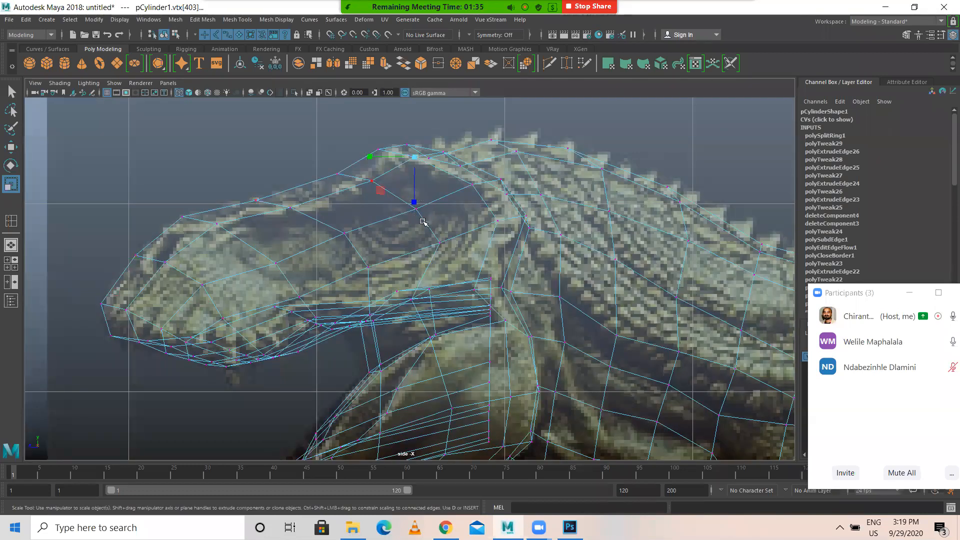
Step: Move the vertices around the eye area on the side of the head to fit the eye in the reference image
{"action": "key", "text": "w"}
{"action": "left_click", "coordinate": [402, 215]}
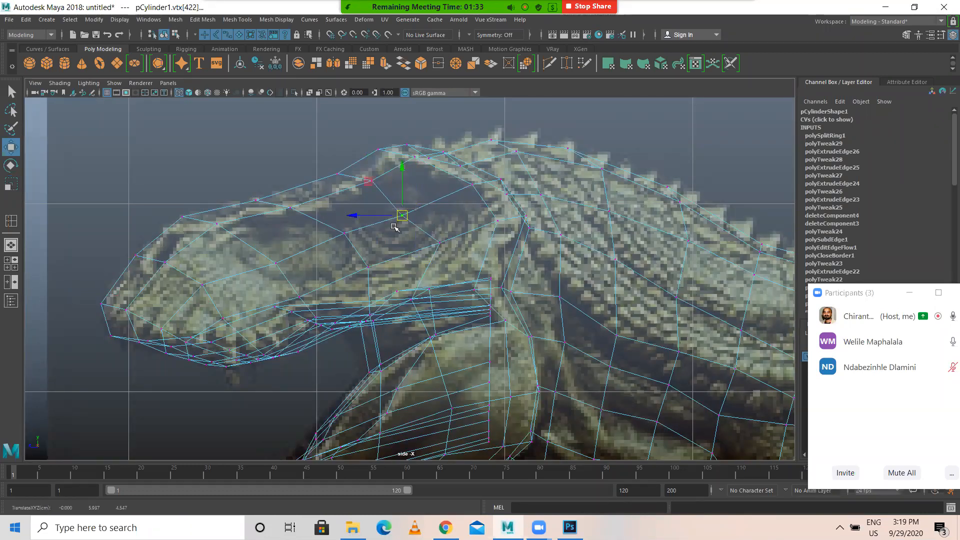
{"action": "left_click_drag", "start_coordinate": [403, 215], "coordinate": [405, 210]}
{"action": "left_click_drag", "start_coordinate": [360, 252], "coordinate": [376, 270]}
{"action": "left_click_drag", "start_coordinate": [372, 269], "coordinate": [376, 258]}
{"action": "left_click_drag", "start_coordinate": [343, 227], "coordinate": [369, 262]}
{"action": "key", "text": "ctrl+z"}
{"action": "left_click_drag", "start_coordinate": [417, 233], "coordinate": [443, 257]}
{"action": "left_click_drag", "start_coordinate": [439, 243], "coordinate": [380, 278]}
{"action": "left_click_drag", "start_coordinate": [366, 265], "coordinate": [364, 270]}
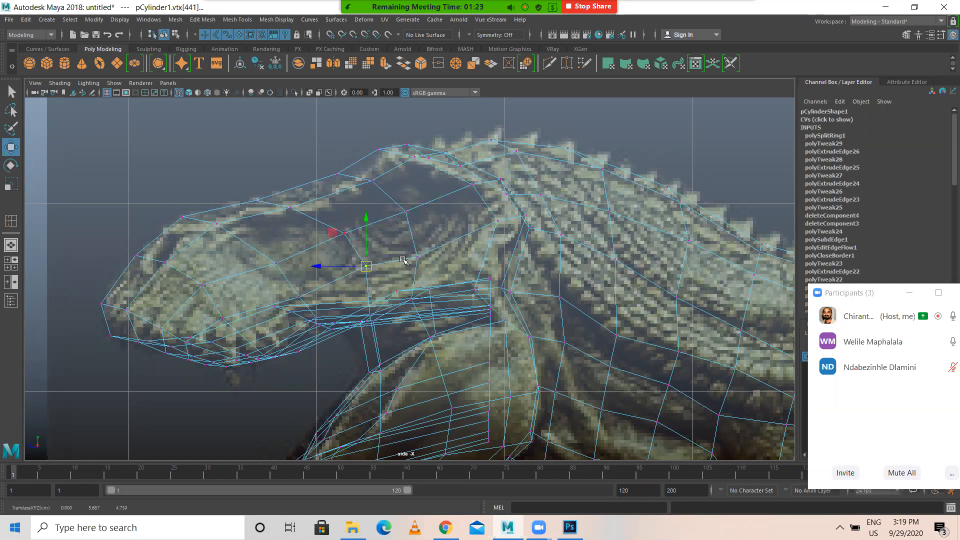
Step: Select the vertex pair in the middle of the eye area and scale it sideways in the perspective view
{"action": "left_click_drag", "start_coordinate": [421, 198], "coordinate": [399, 226]}
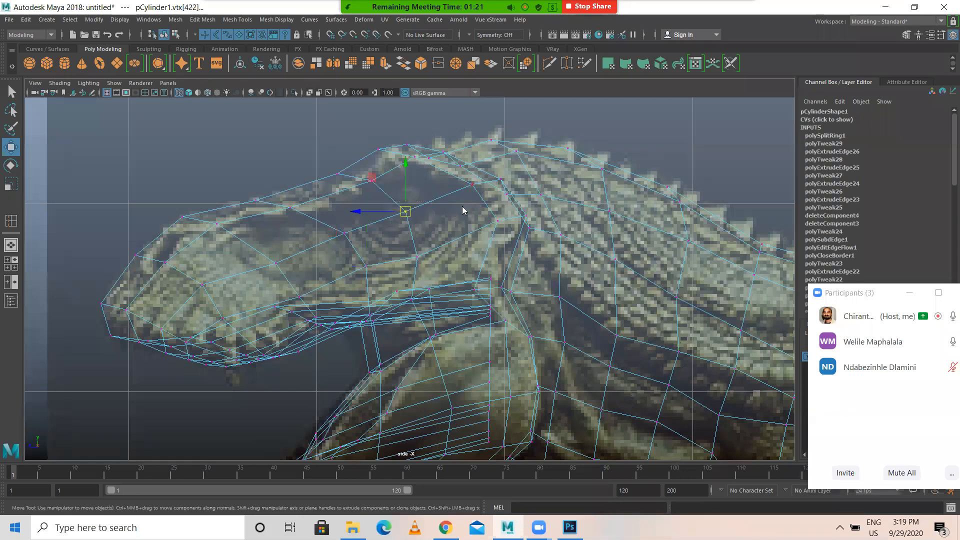
{"action": "key", "text": "space"}
{"action": "key", "text": "space"}
{"action": "left_click_drag", "start_coordinate": [519, 250], "coordinate": [555, 235], "text": "alt"}
{"action": "key", "text": "r"}
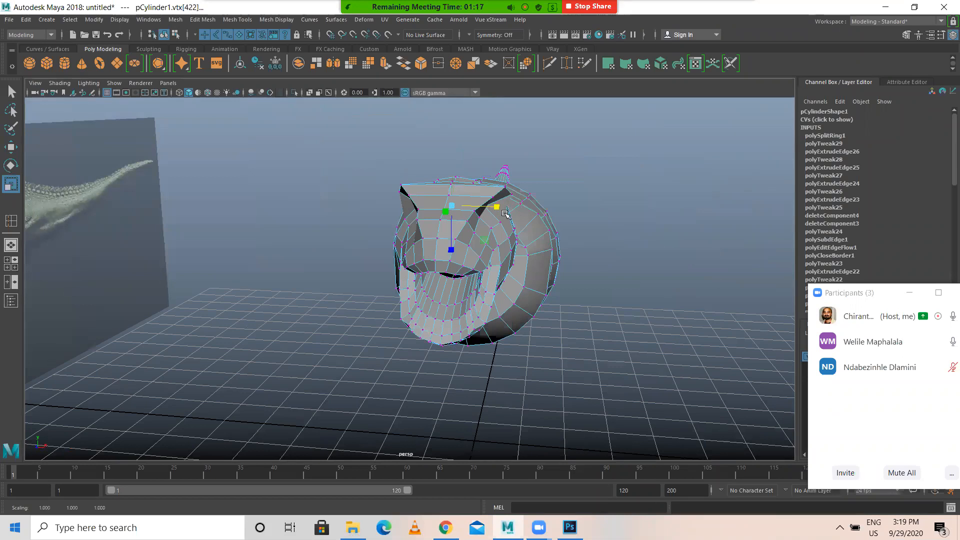
{"action": "key", "text": "space"}
{"action": "key", "text": "space"}
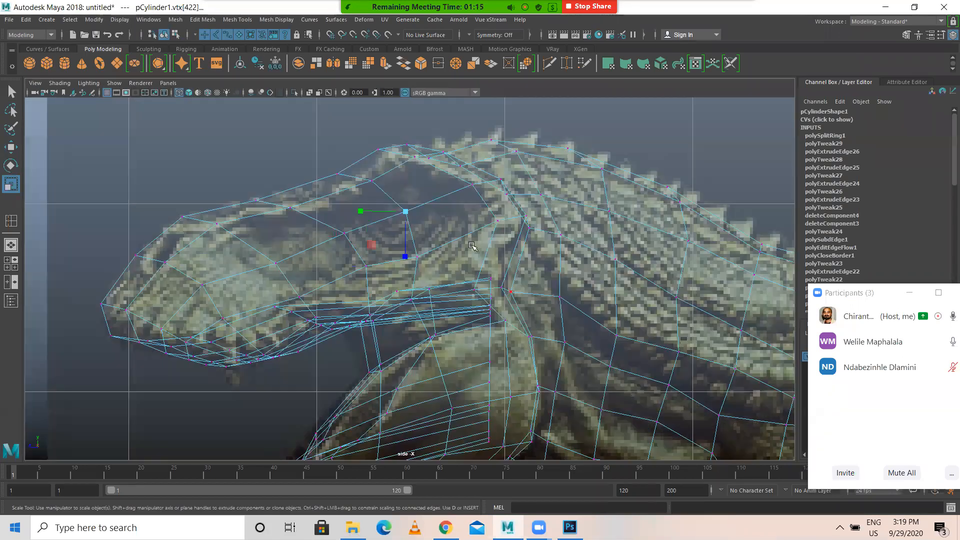
Step: Move the vertex behind the eye area, near the back edge of the head, to even out the surrounding faces
{"action": "right_click", "coordinate": [433, 198]}
{"action": "left_click", "coordinate": [496, 220]}
{"action": "key", "text": "w"}
{"action": "left_click_drag", "start_coordinate": [496, 220], "coordinate": [483, 226]}
Step: Extrude the faces around the eye and scale them inward to form an inset
{"action": "right_click_drag", "start_coordinate": [392, 202], "coordinate": [392, 230]}
{"action": "left_click_drag", "start_coordinate": [374, 197], "coordinate": [431, 232]}
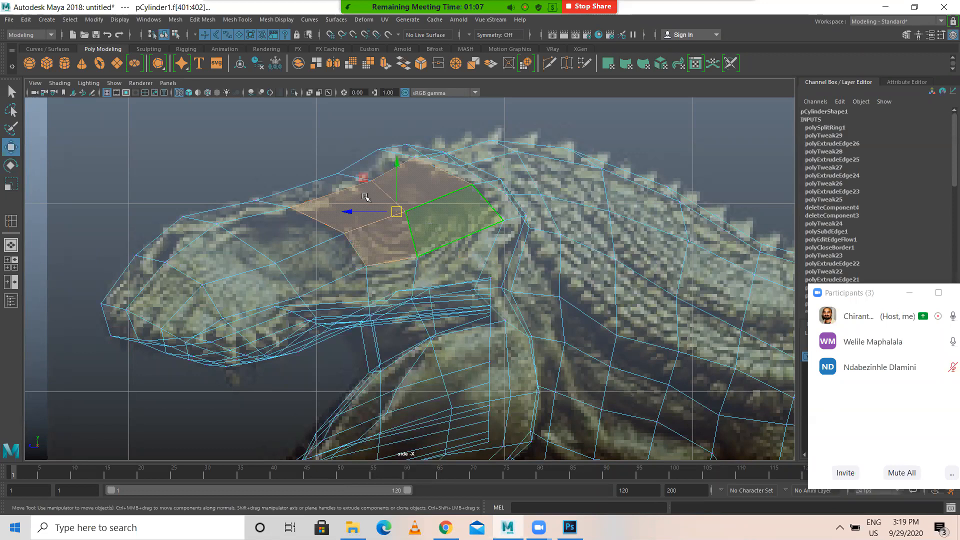
{"action": "right_click_drag", "start_coordinate": [268, 136], "coordinate": [272, 167], "text": "shift"}
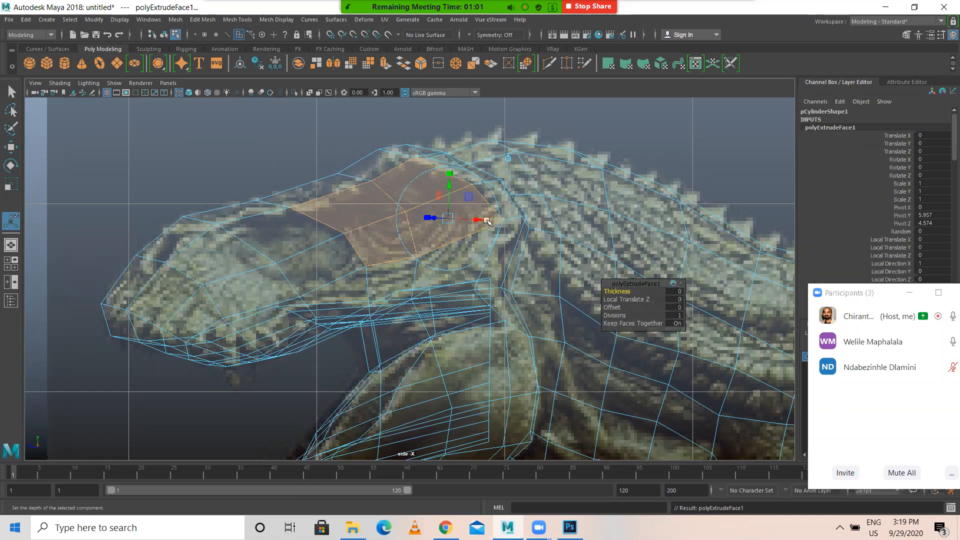
{"action": "key", "text": "r"}
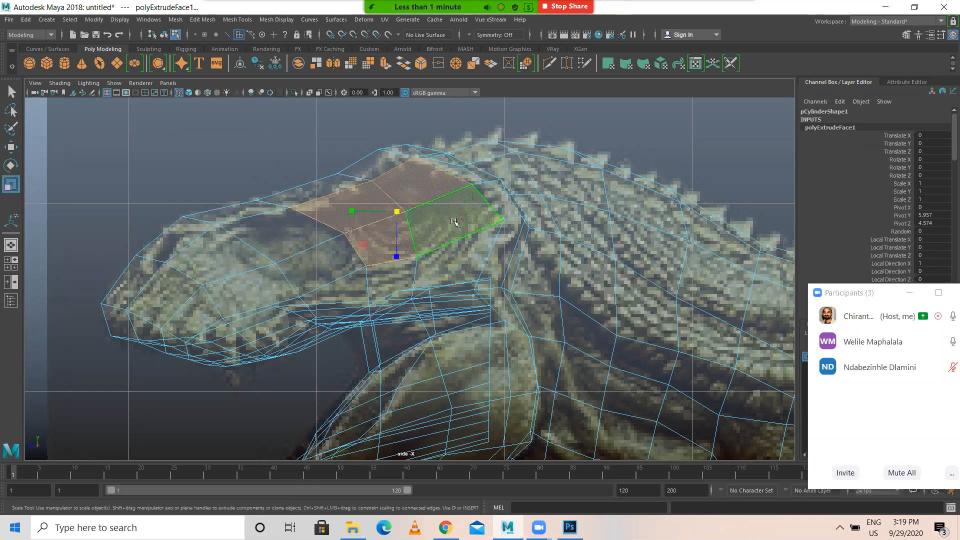
{"action": "left_click_drag", "start_coordinate": [398, 212], "coordinate": [392, 216]}
{"action": "key", "text": "space"}
{"action": "key", "text": "space"}
{"action": "left_click_drag", "start_coordinate": [580, 185], "coordinate": [508, 254], "text": "alt"}
{"action": "key", "text": "space"}
{"action": "key", "text": "space"}
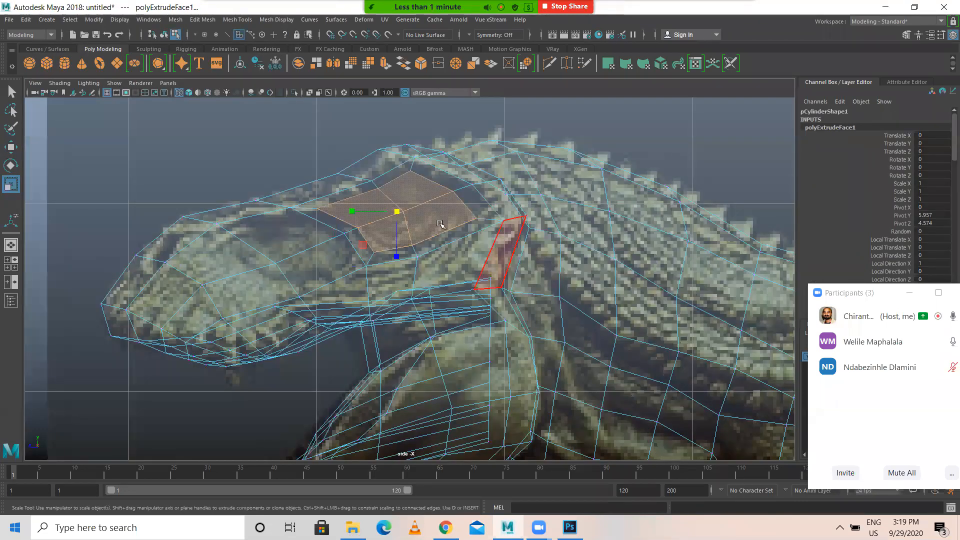
Step: Pull the outer corner vertices of the extruded eye inset inward toward the eye in the reference
{"action": "right_click_drag", "start_coordinate": [422, 197], "coordinate": [371, 199]}
{"action": "left_click", "coordinate": [316, 207]}
{"action": "key", "text": "w"}
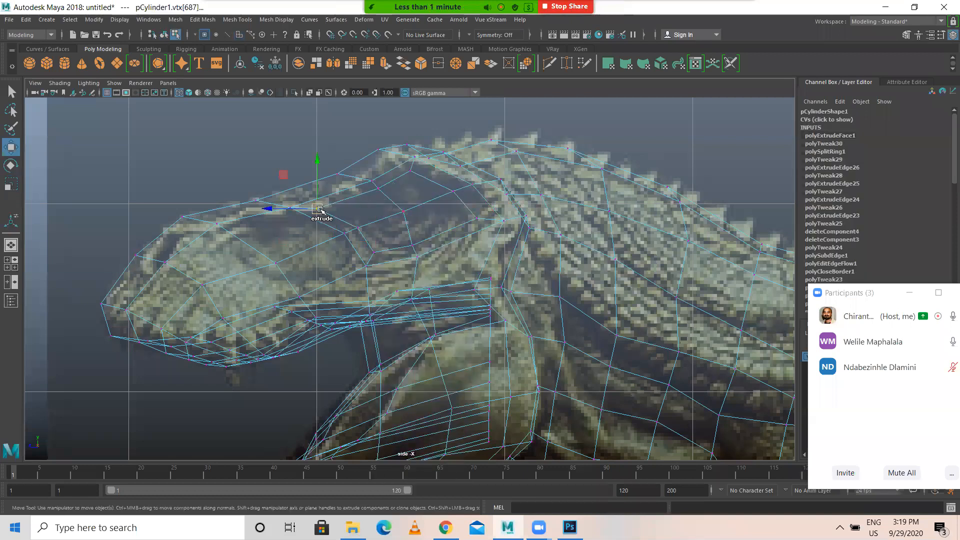
{"action": "left_click_drag", "start_coordinate": [317, 209], "coordinate": [353, 209]}
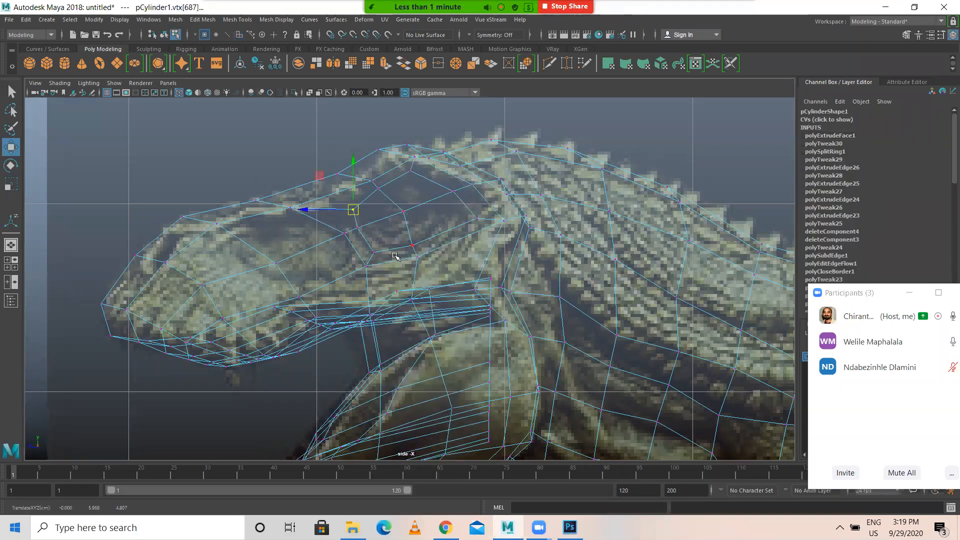
{"action": "left_click", "coordinate": [412, 245]}
{"action": "left_click_drag", "start_coordinate": [377, 186], "coordinate": [438, 219]}
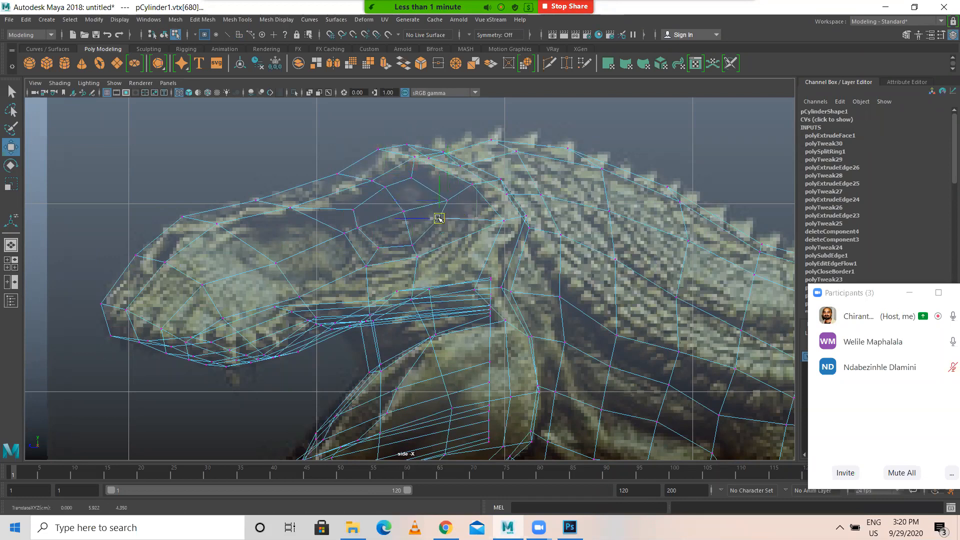
Step: Adjust the vertices of the eye inset one by one into a compact rounded eye outline around its centre vertex
{"action": "left_click", "coordinate": [358, 210]}
{"action": "left_click_drag", "start_coordinate": [371, 240], "coordinate": [410, 244]}
{"action": "left_click_drag", "start_coordinate": [389, 202], "coordinate": [411, 220]}
{"action": "left_click_drag", "start_coordinate": [403, 211], "coordinate": [396, 213]}
{"action": "left_click_drag", "start_coordinate": [408, 172], "coordinate": [455, 208]}
{"action": "left_click_drag", "start_coordinate": [448, 201], "coordinate": [410, 244]}
{"action": "left_click", "coordinate": [396, 214]}
{"action": "left_click", "coordinate": [406, 191]}
{"action": "left_click", "coordinate": [431, 216]}
{"action": "left_click", "coordinate": [415, 244]}
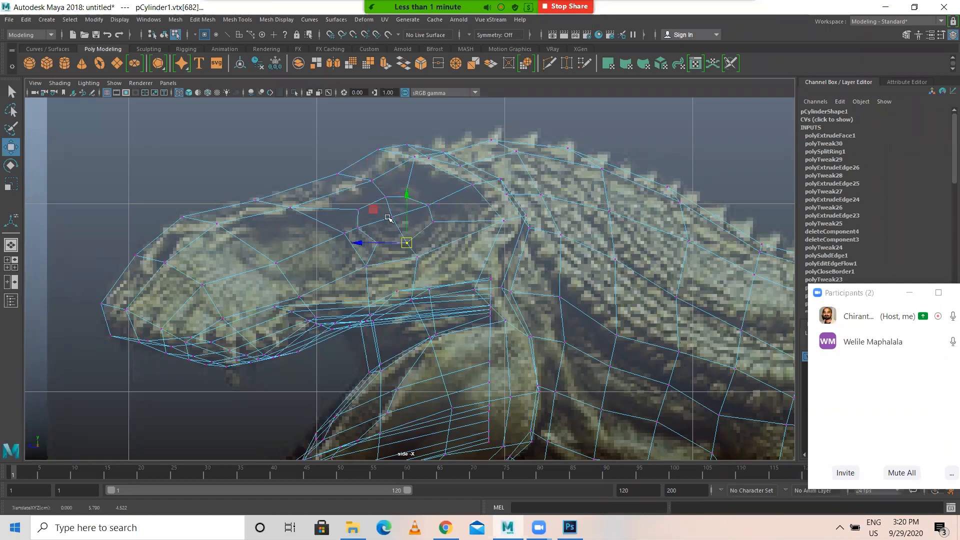
{"action": "left_click", "coordinate": [359, 210]}
{"action": "left_click_drag", "start_coordinate": [359, 210], "coordinate": [403, 229]}
{"action": "left_click", "coordinate": [356, 226]}
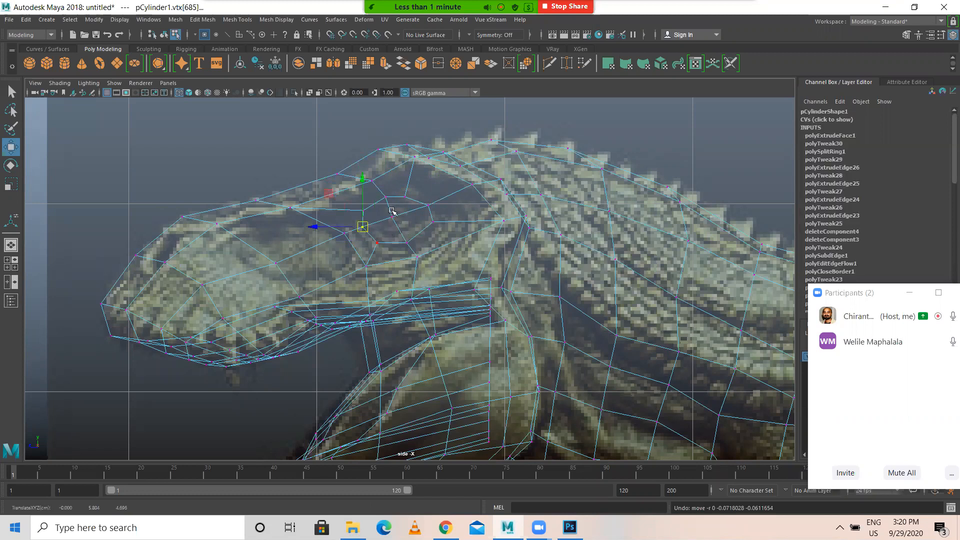
Step: Select the centre vertex of the eye outline and inspect the eye area of the head in perspective
{"action": "left_click", "coordinate": [392, 215]}
{"action": "key", "text": "space"}
{"action": "key", "text": "space"}
{"action": "left_click_drag", "start_coordinate": [574, 181], "coordinate": [485, 225], "text": "alt"}
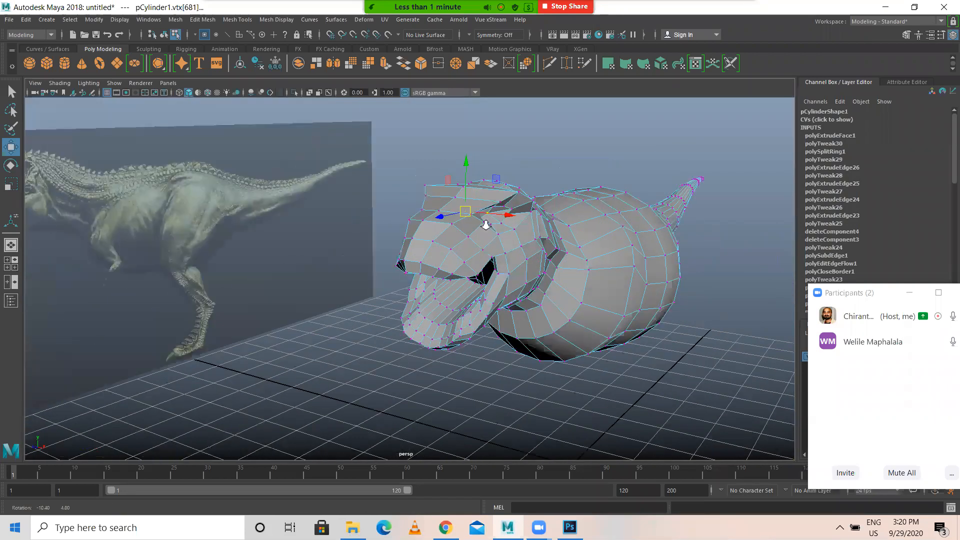
{"action": "right_click_drag", "start_coordinate": [486, 225], "coordinate": [572, 246], "text": "alt"}
{"action": "left_click_drag", "start_coordinate": [571, 246], "coordinate": [604, 220], "text": "alt"}
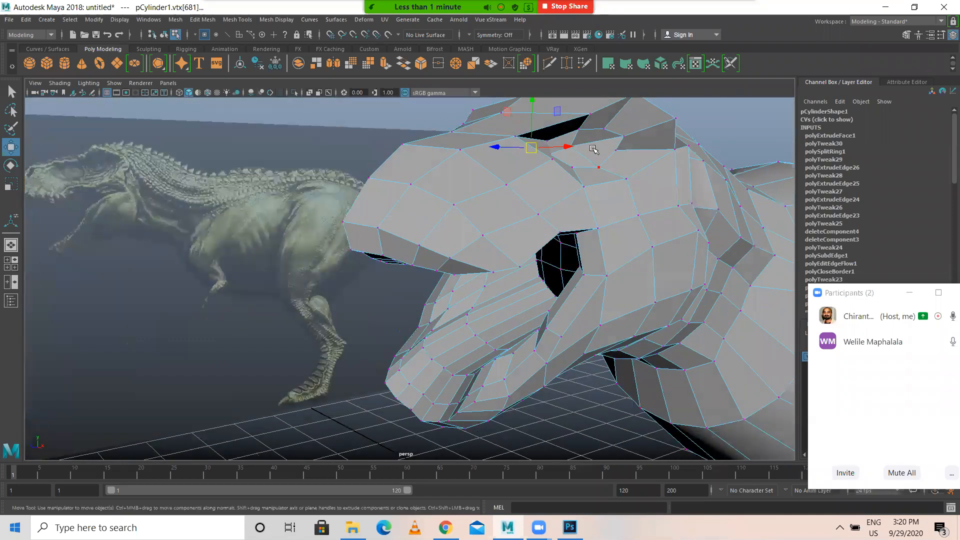
{"action": "left_click_drag", "start_coordinate": [605, 166], "coordinate": [578, 172], "text": "alt"}
{"action": "key", "text": "space"}
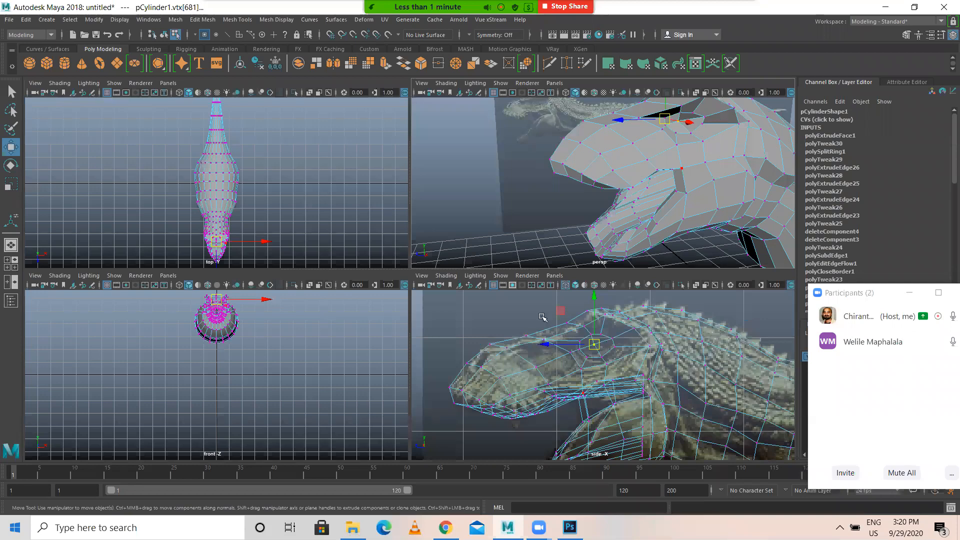
{"action": "key", "text": "space"}
{"action": "key", "text": "space"}
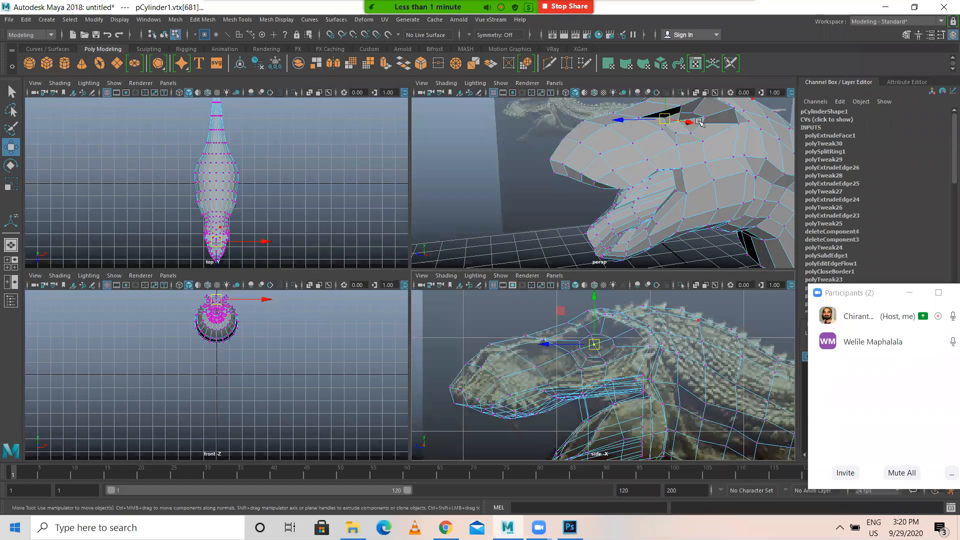